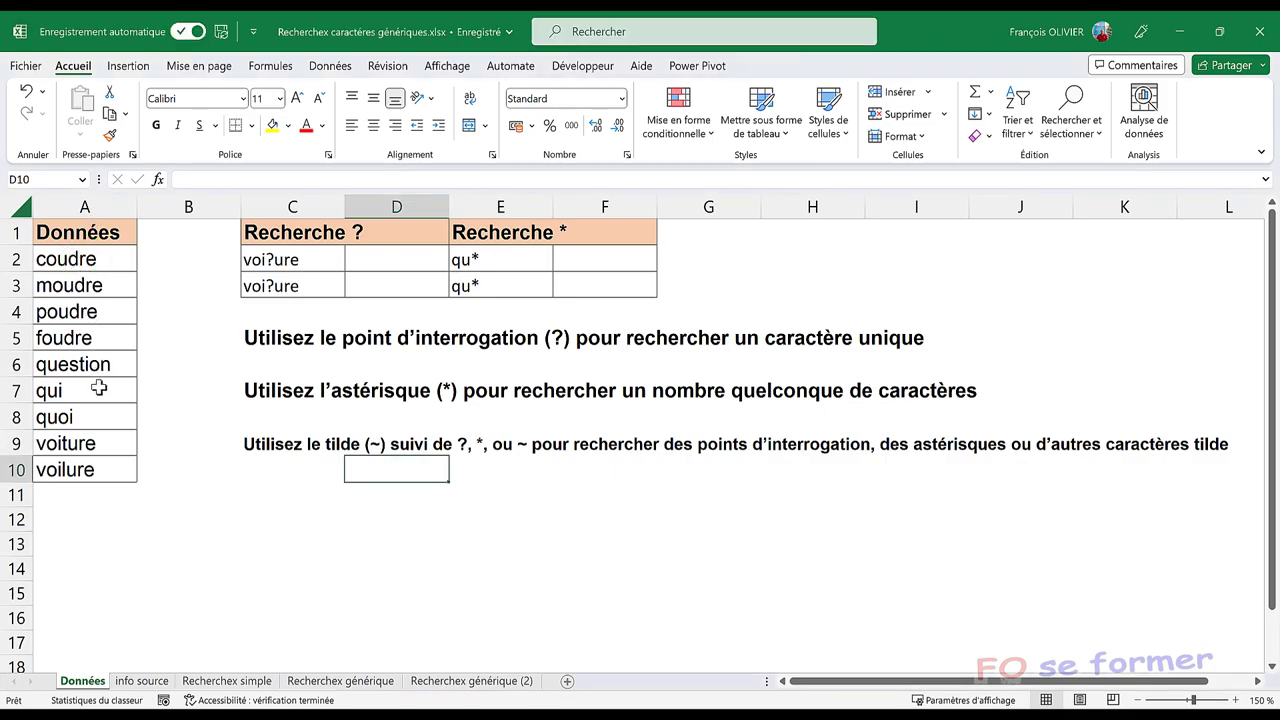
- Start a RECHERCHEX formula in cell D2 and bring up its argument dialog
left_click(361, 262)
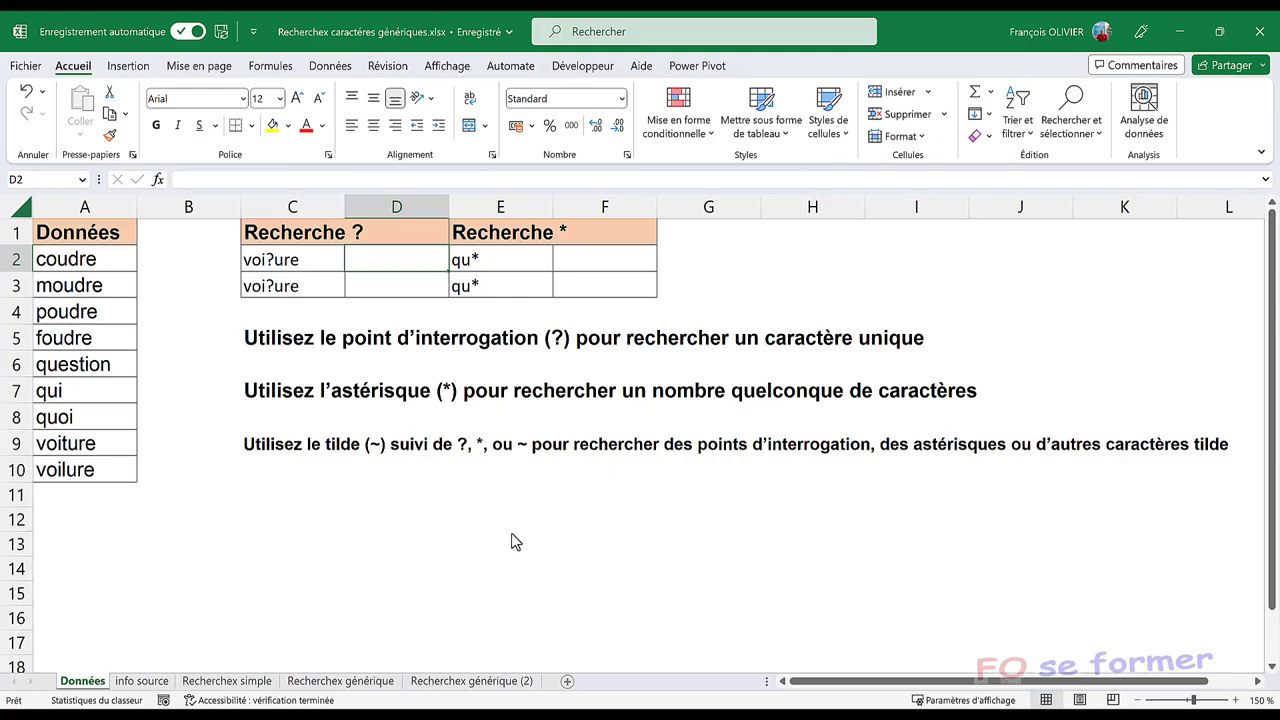
left_click(633, 545)
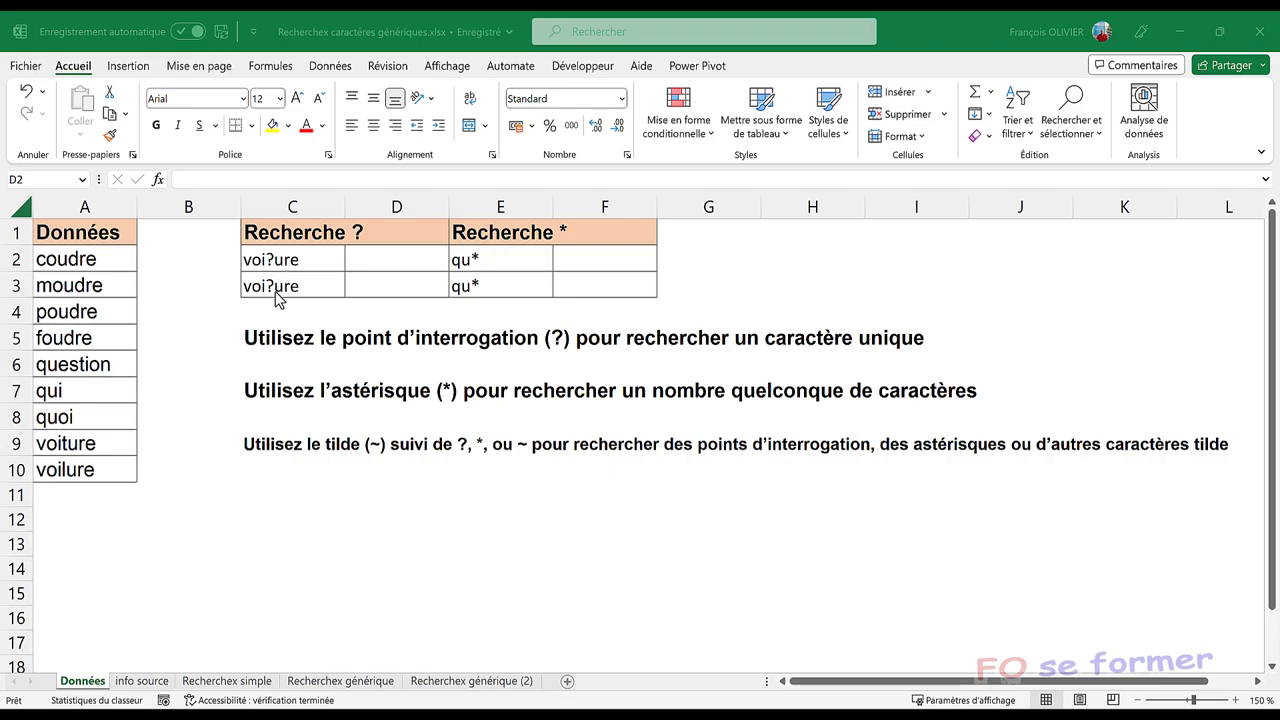
left_click(393, 258)
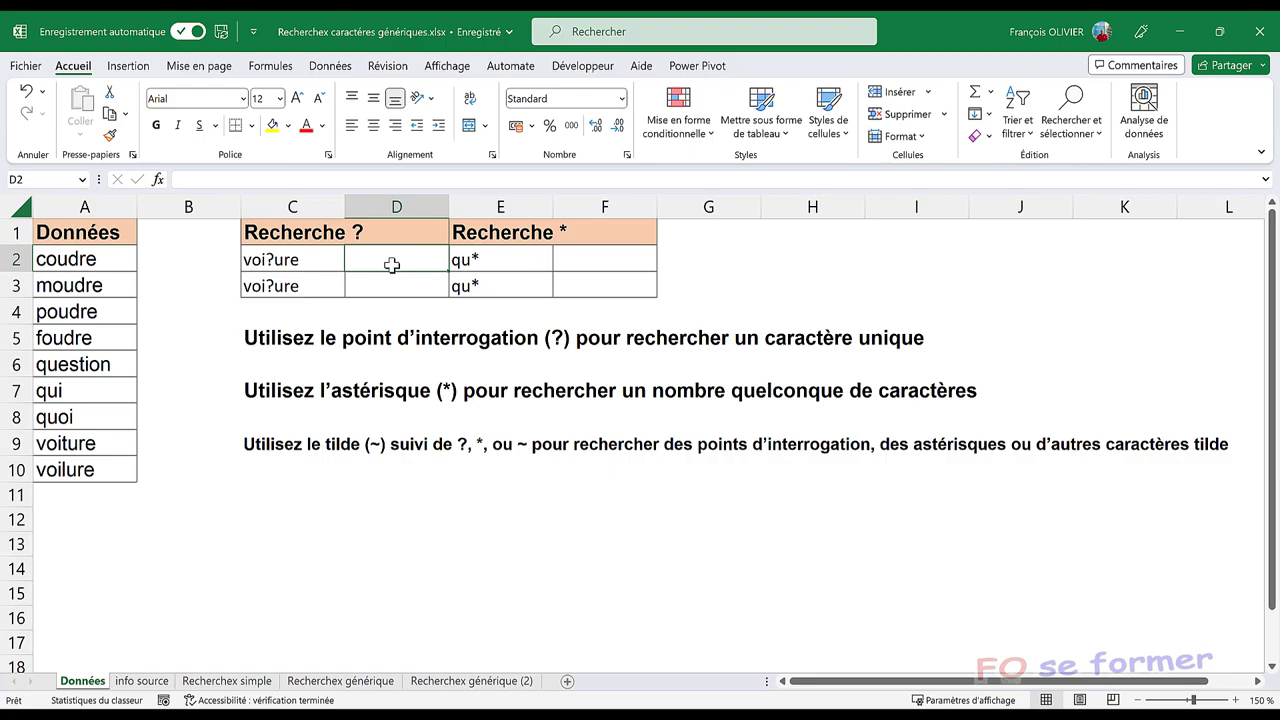
type("=")
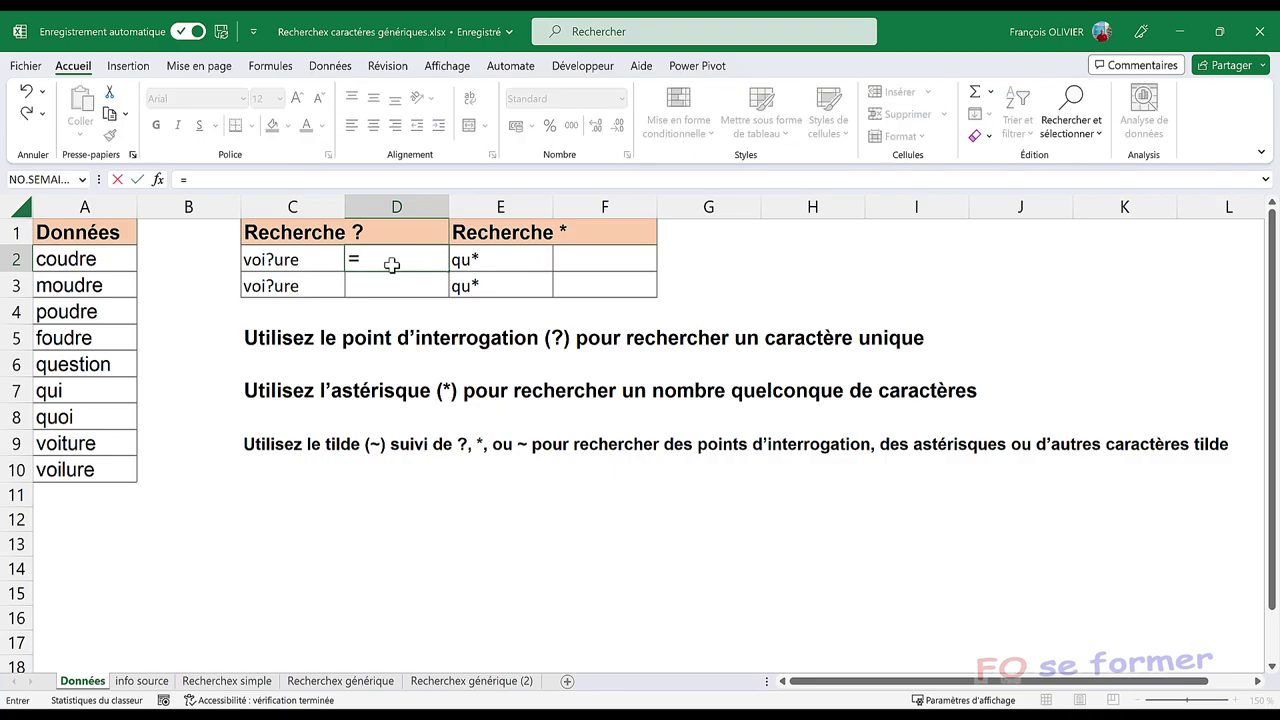
type("reche")
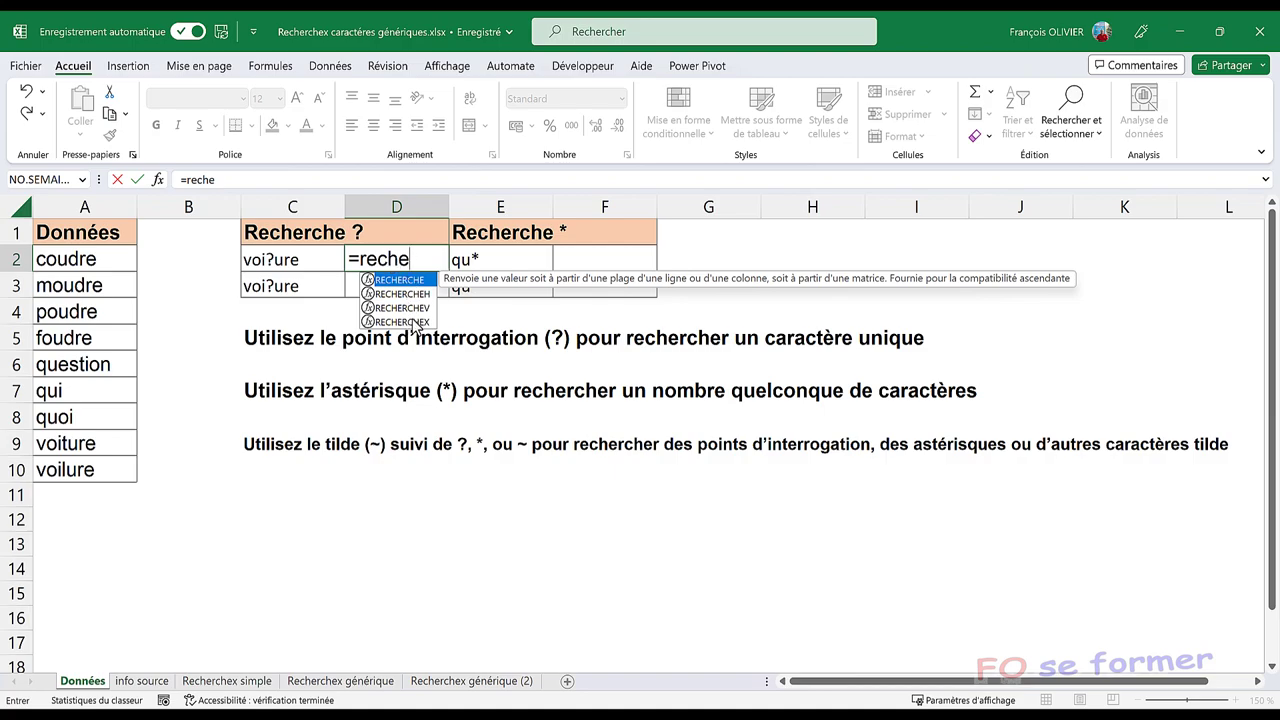
double_click(411, 321)
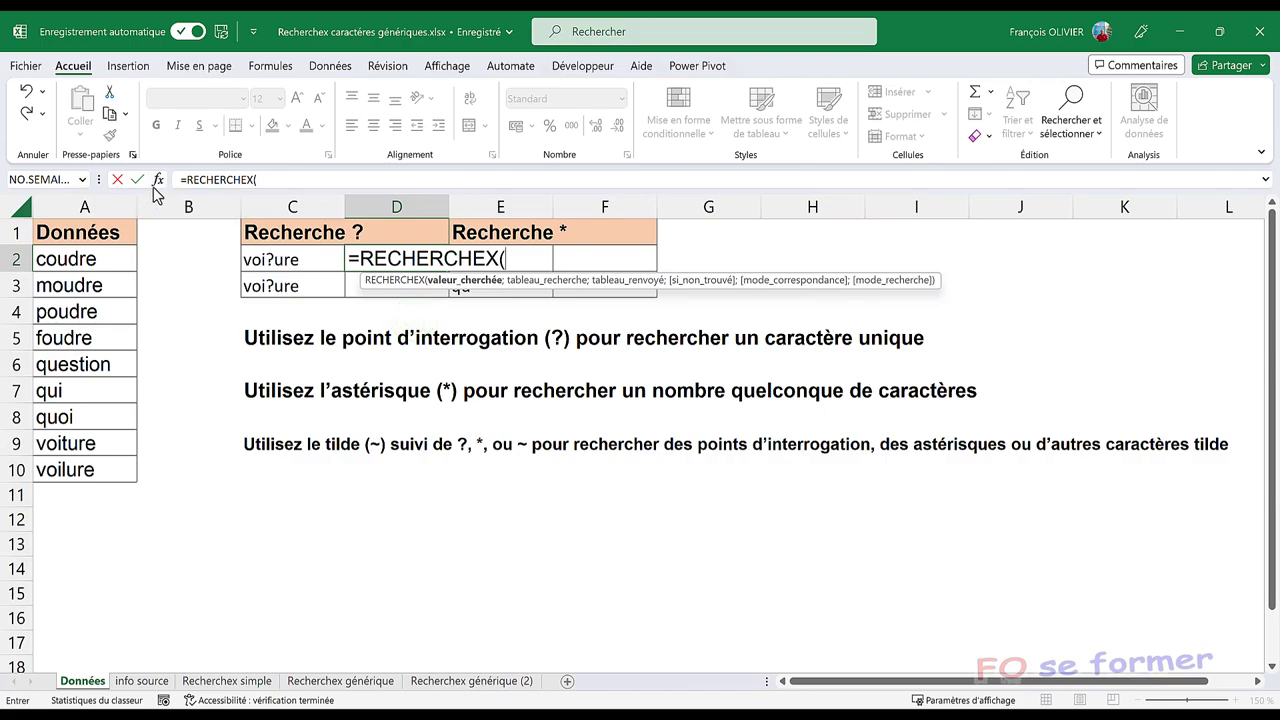
left_click(160, 183)
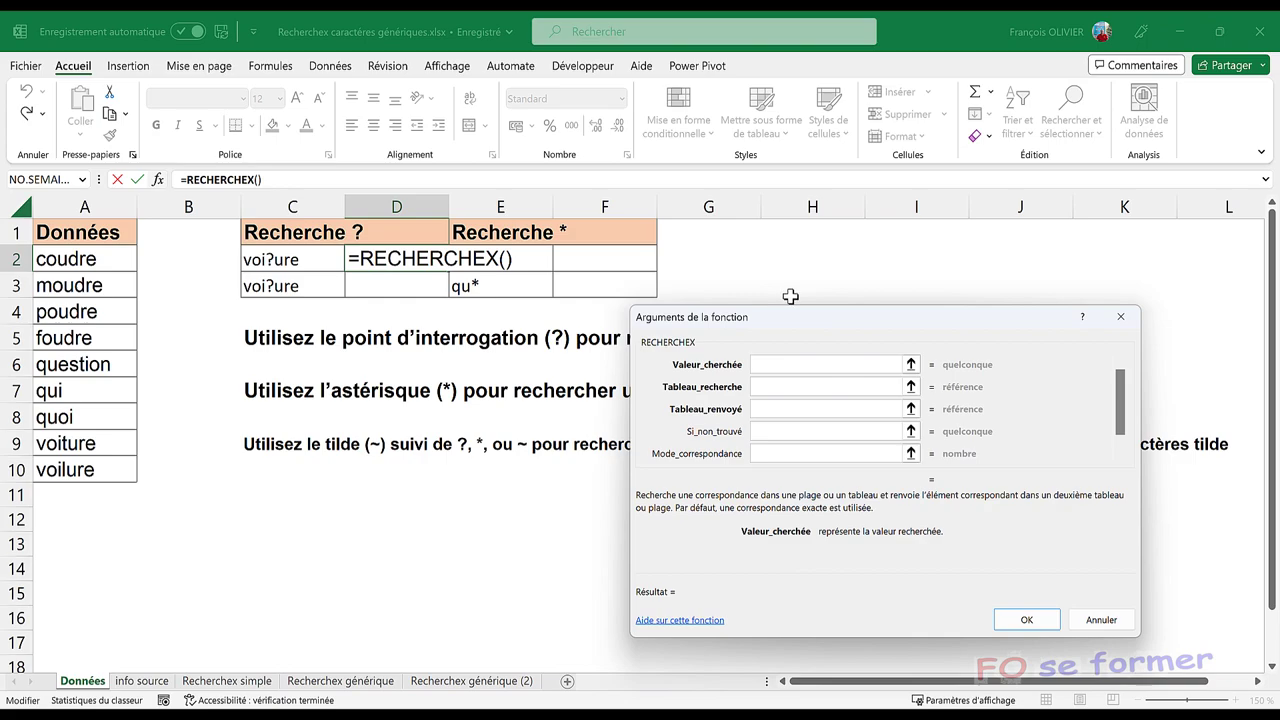
- Set the lookup value to C2 and both lookup and return arrays to A2:A10
left_click(770, 362)
left_click(770, 363)
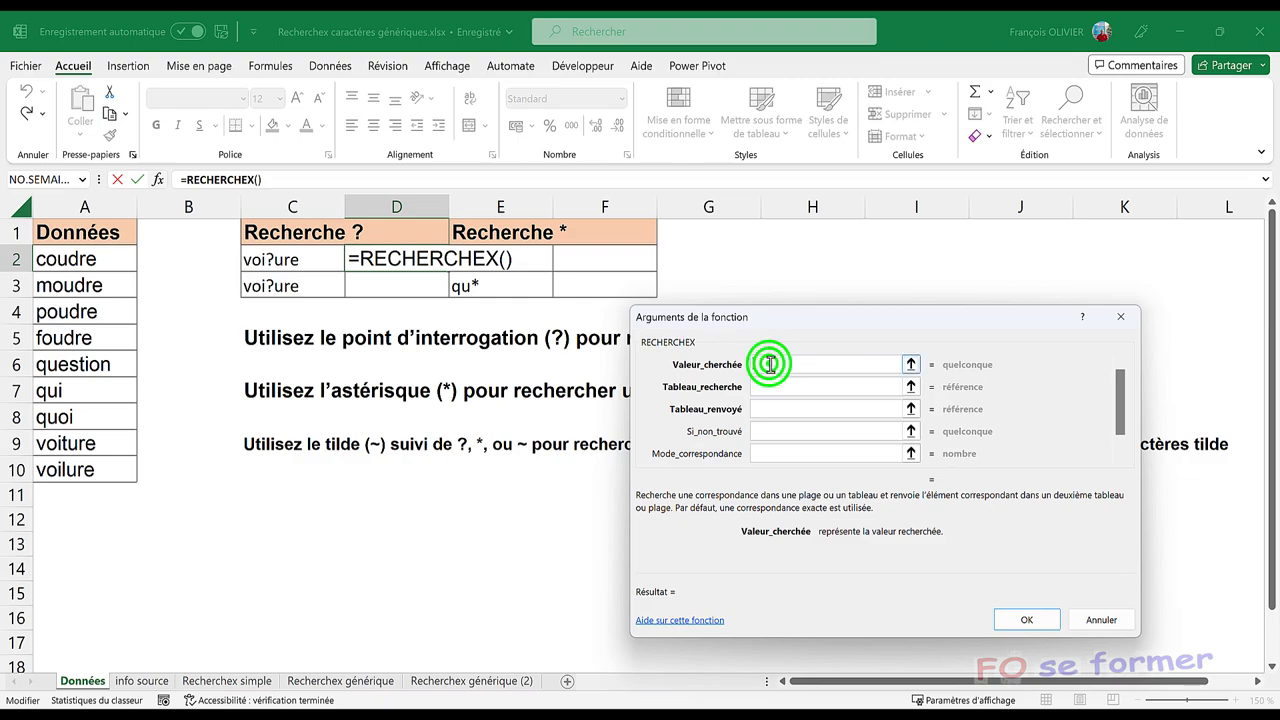
left_click(302, 258)
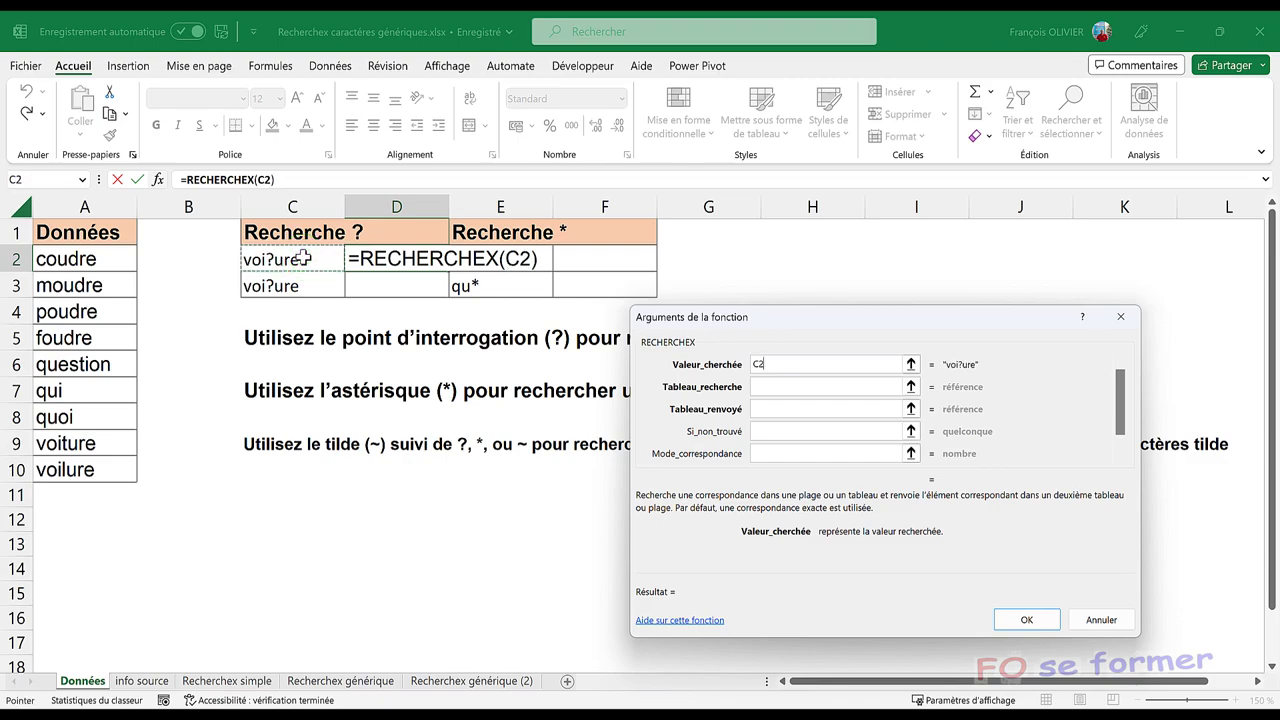
left_click(776, 386)
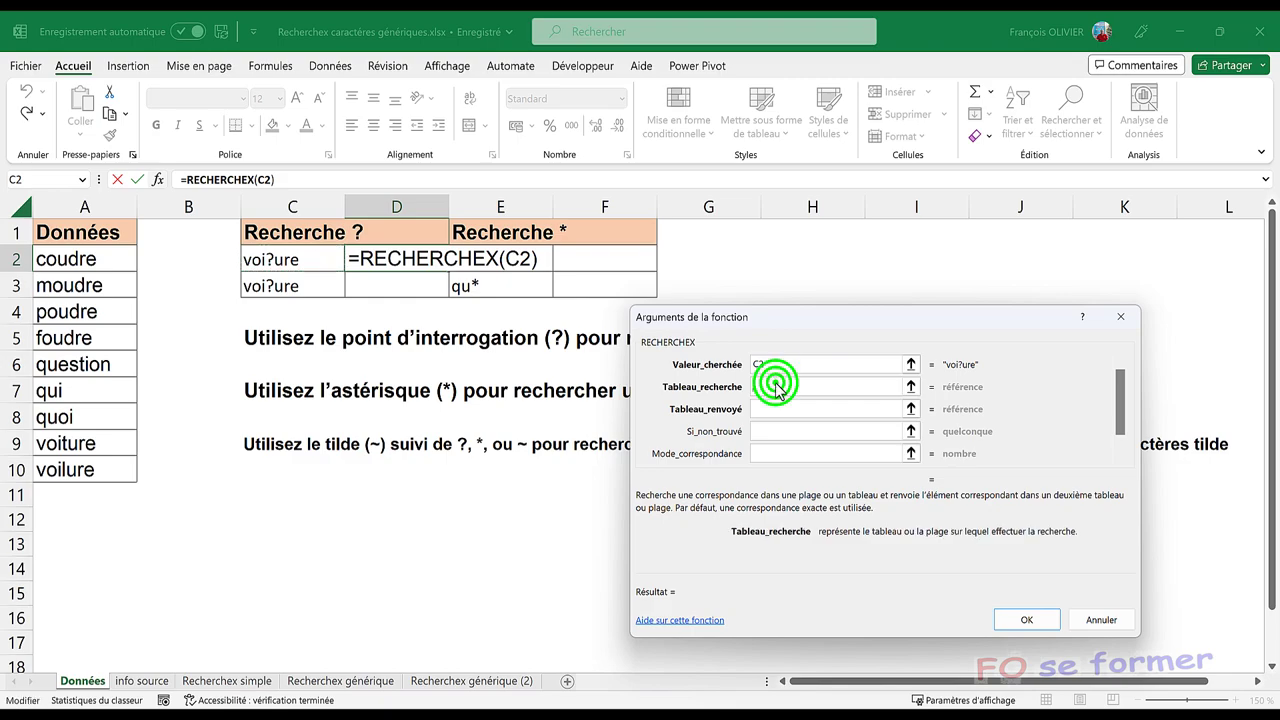
left_click(775, 383)
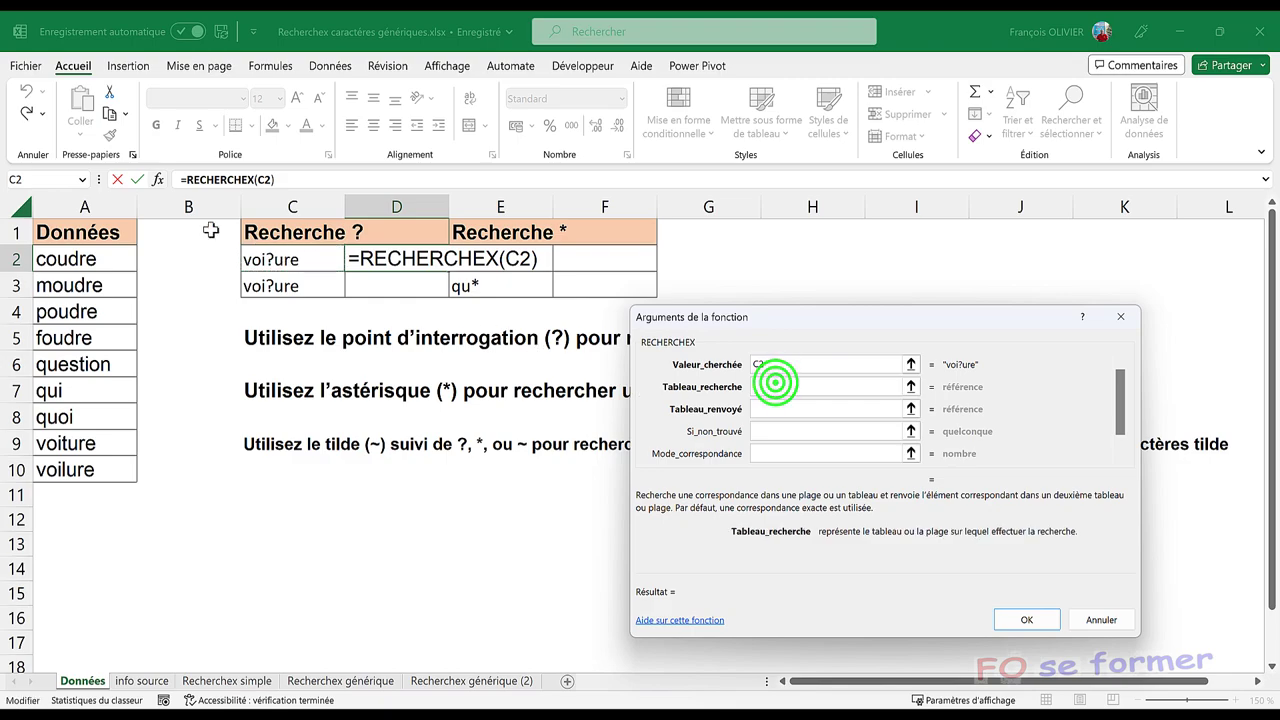
left_click_drag(89, 256, 76, 468)
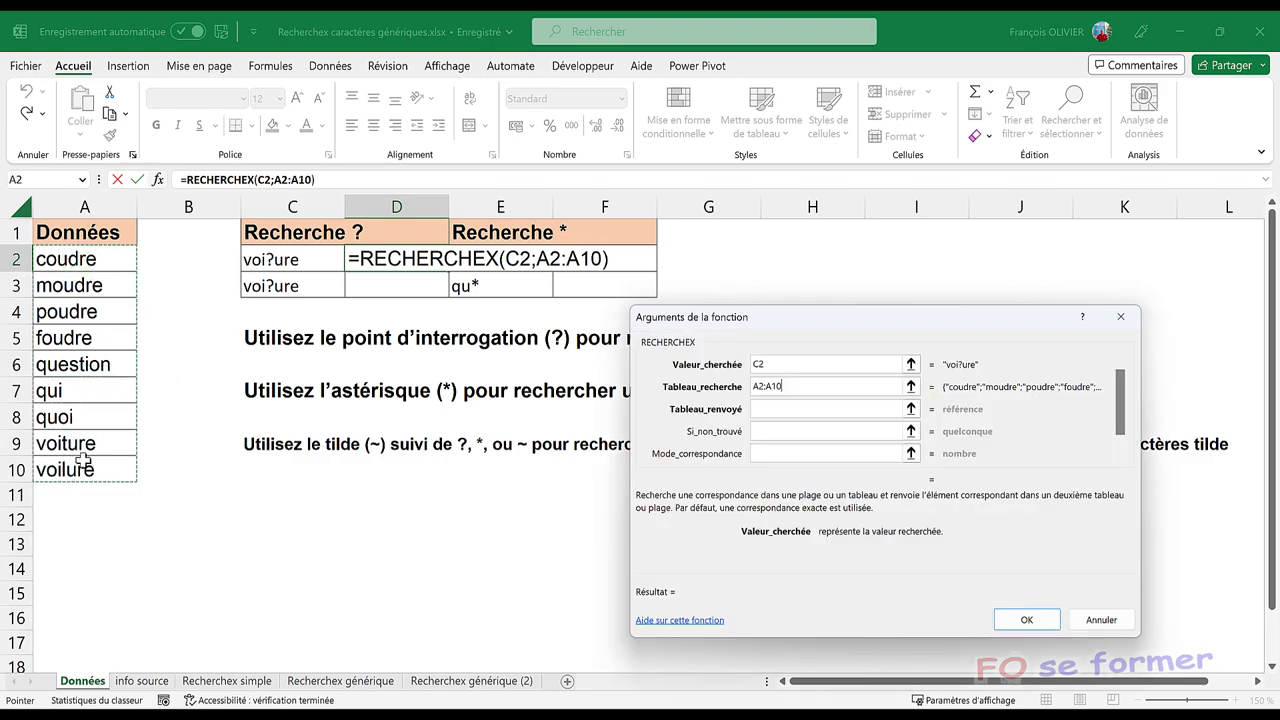
left_click(764, 411)
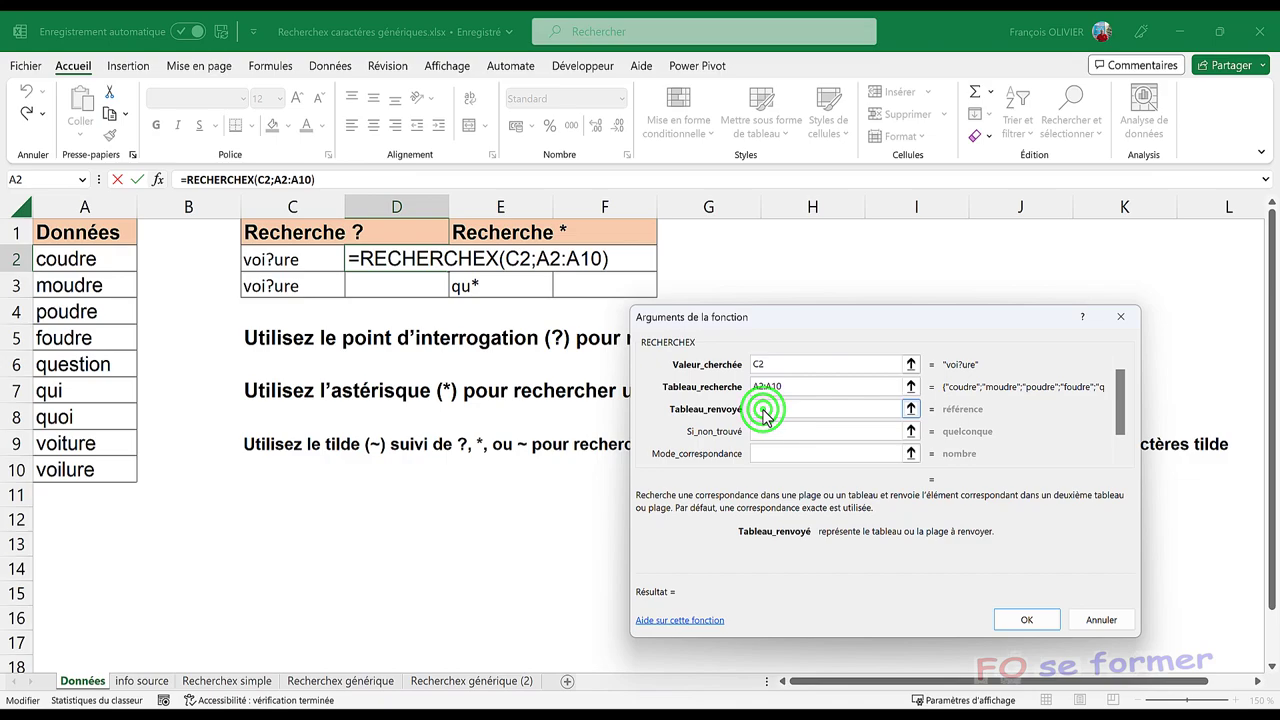
mouse_move(60, 256)
left_mouse_down()
mouse_move(88, 421)
mouse_move(82, 469)
left_mouse_up()
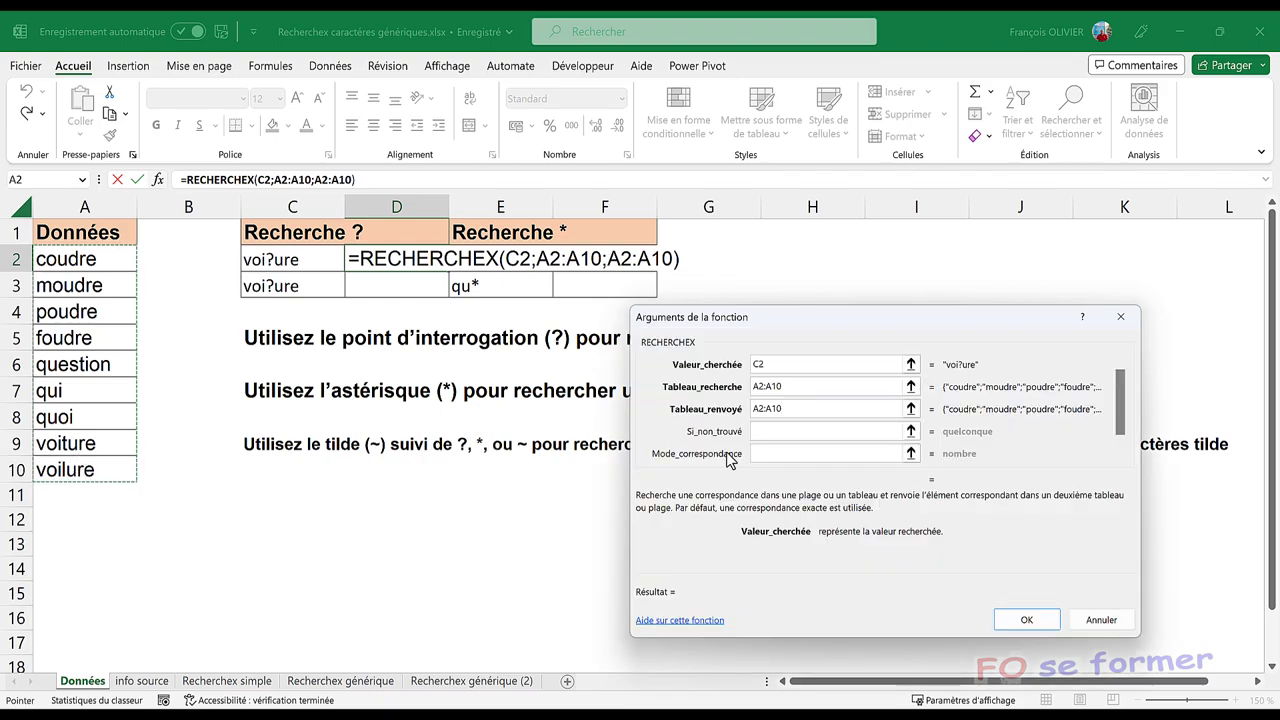
left_click(778, 431)
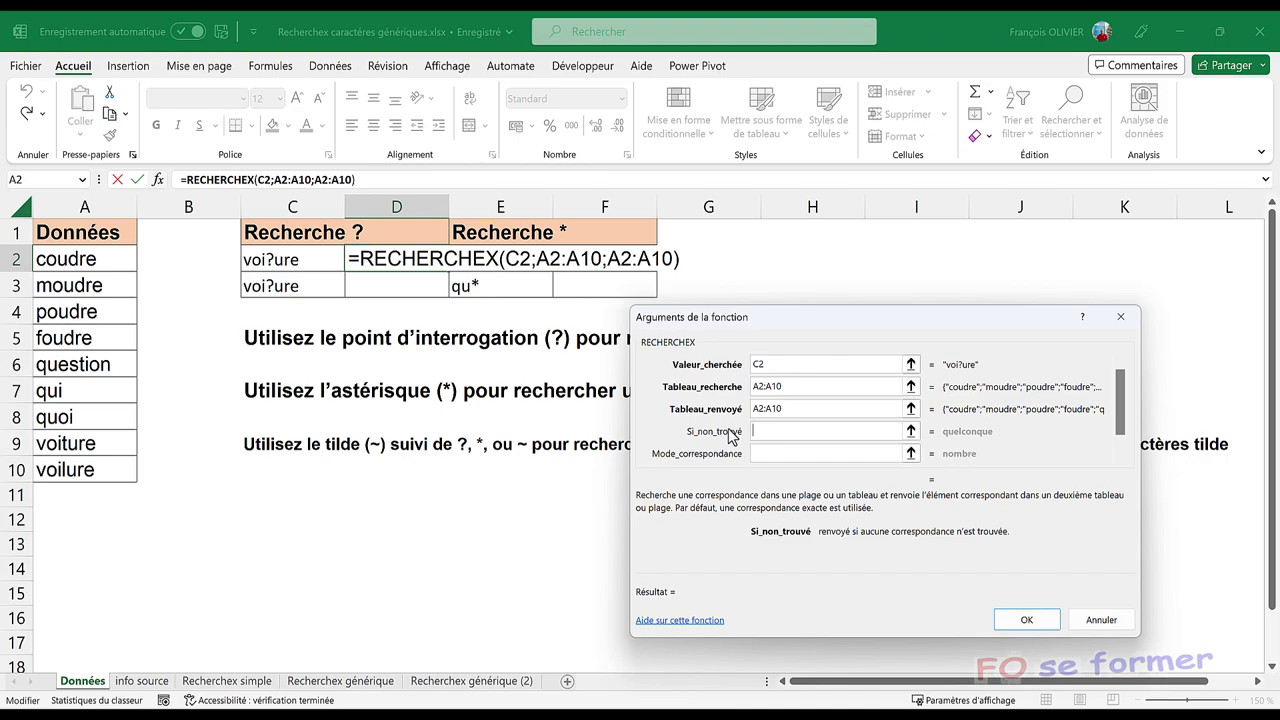
- Try match modes 0 and 1, then settle on wildcard match mode 2
left_click(778, 430)
left_click(771, 454)
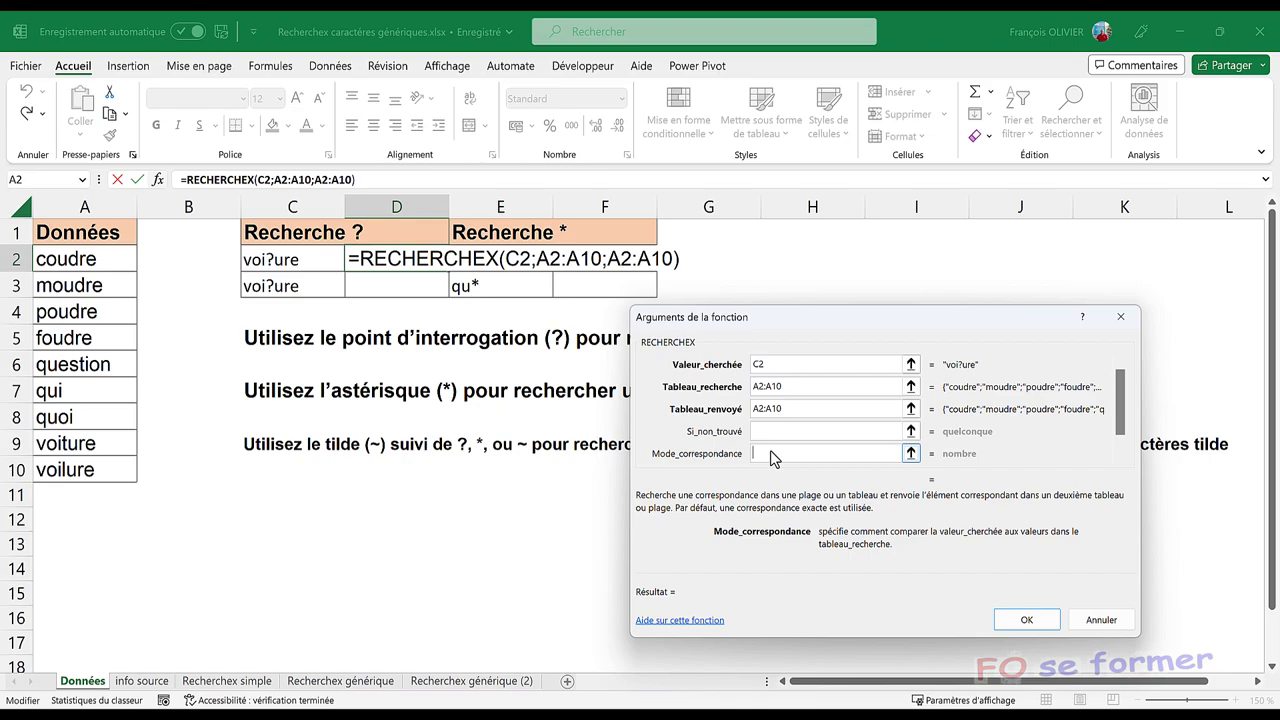
type("2")
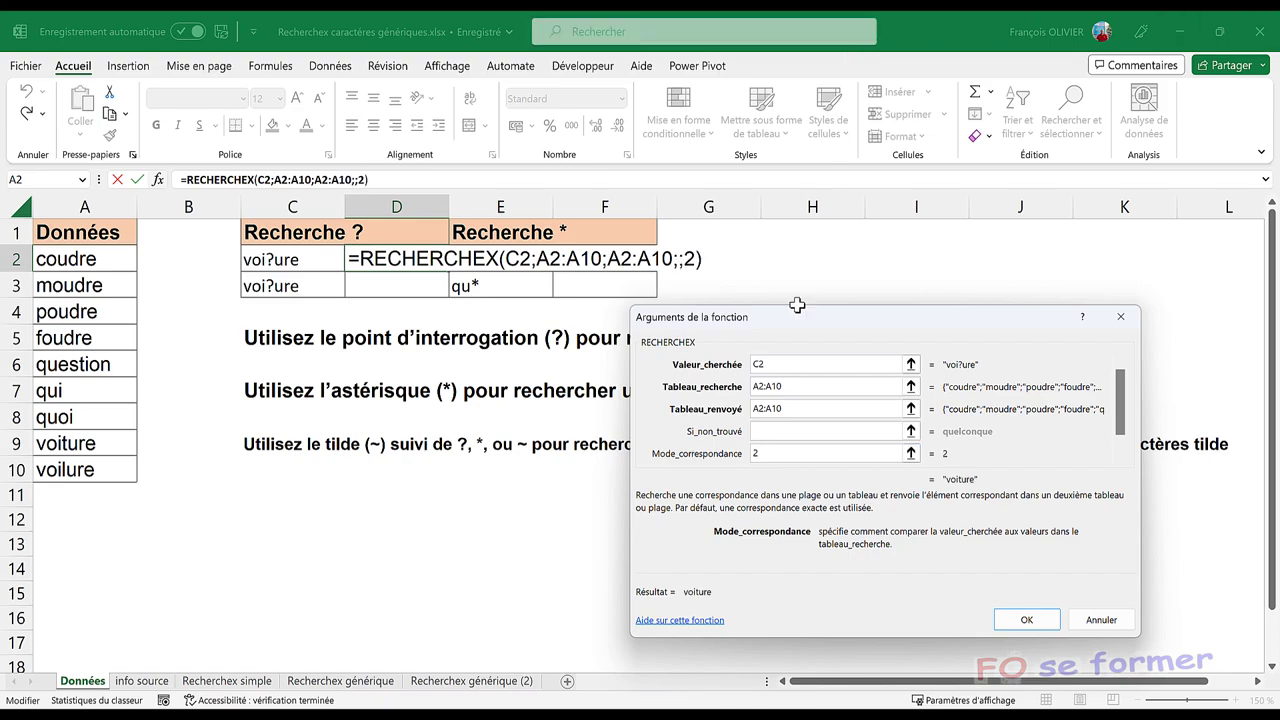
left_click(855, 455)
left_click(855, 455)
key("BackSpace")
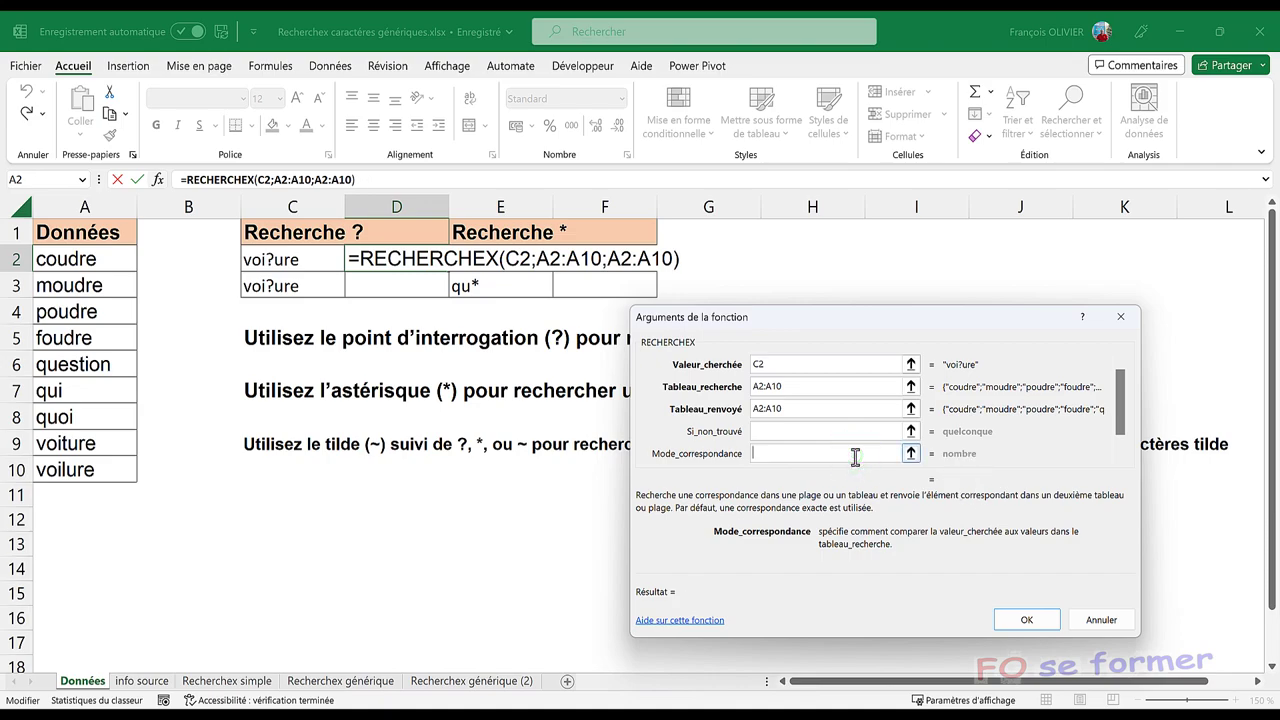
type("0")
left_click(806, 436)
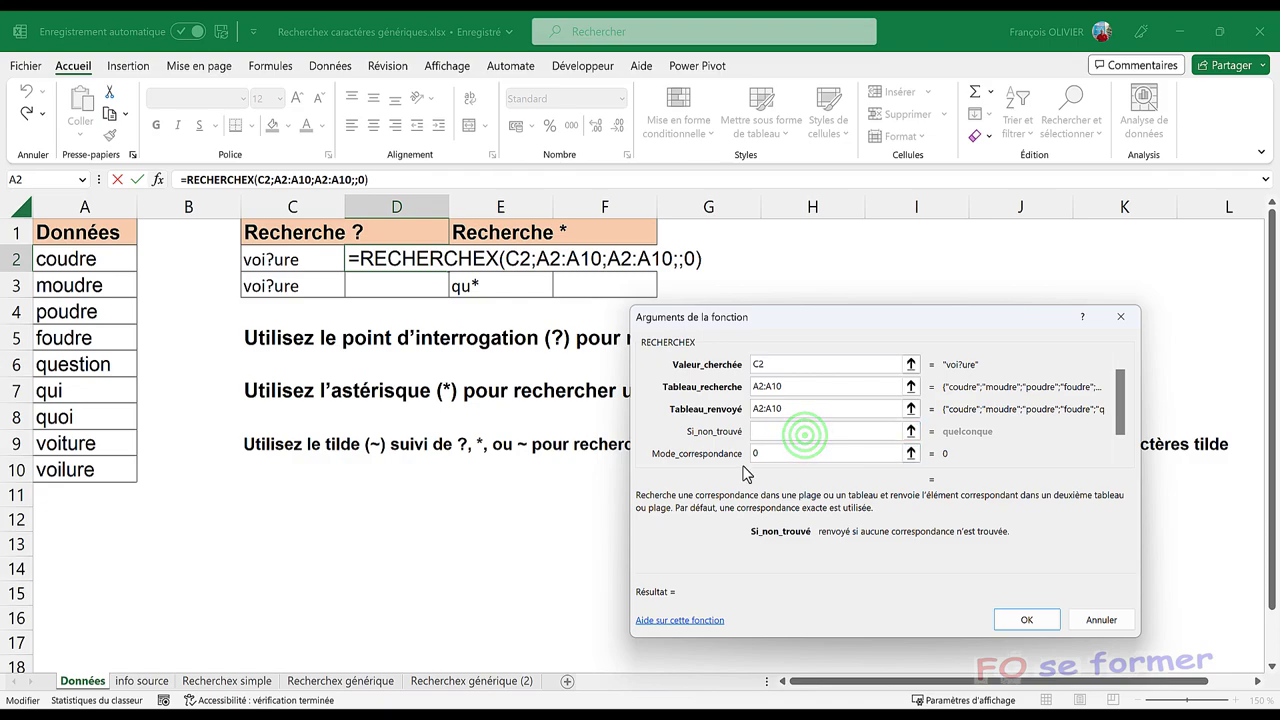
left_click(778, 457)
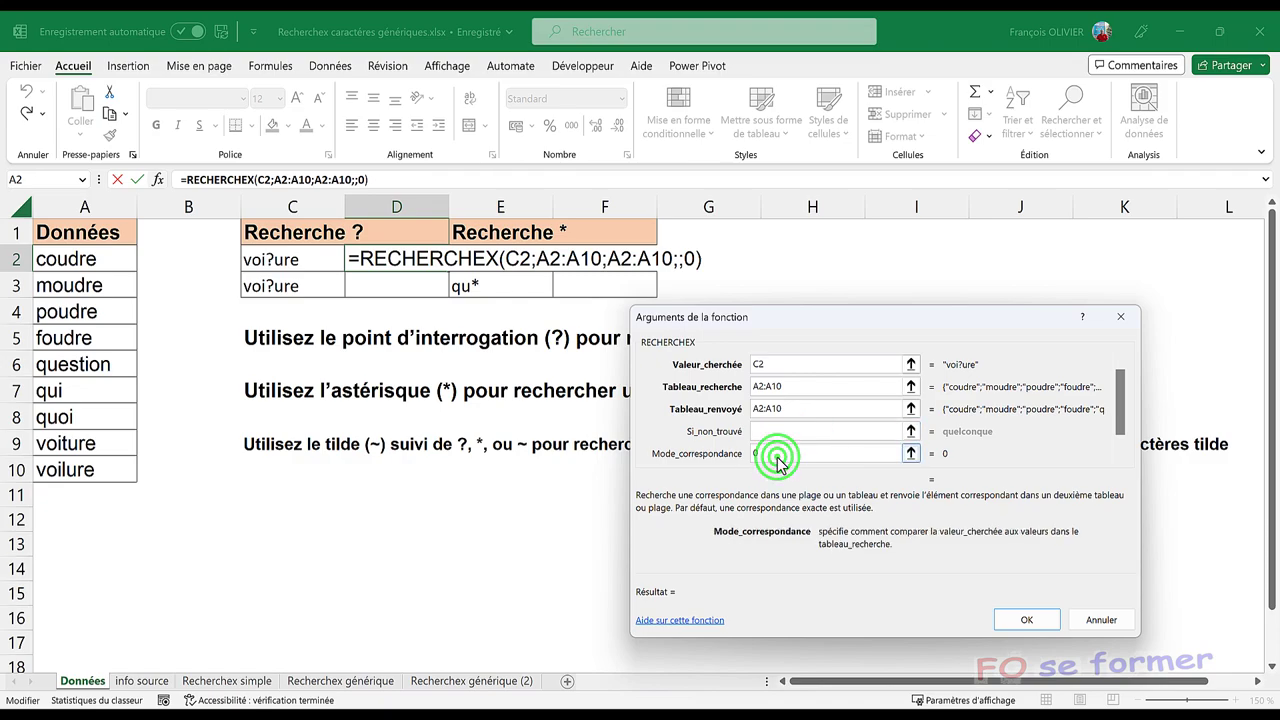
key("BackSpace")
type("1")
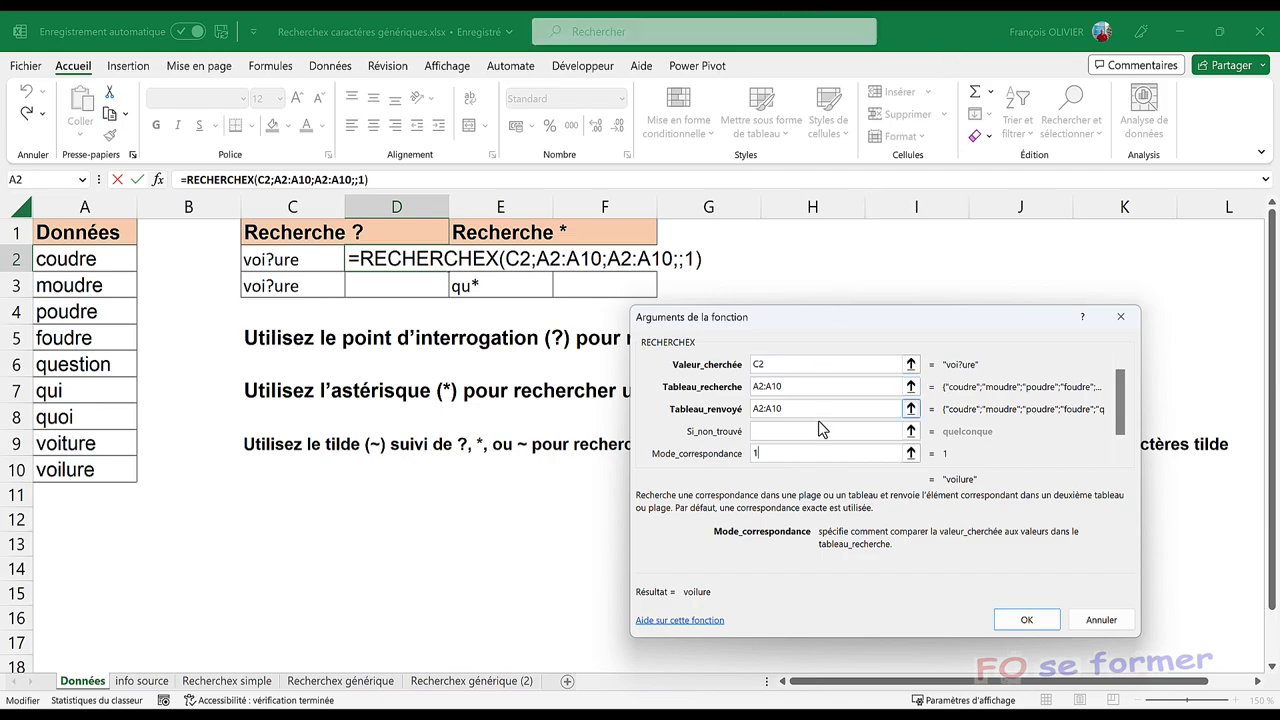
left_click(820, 429)
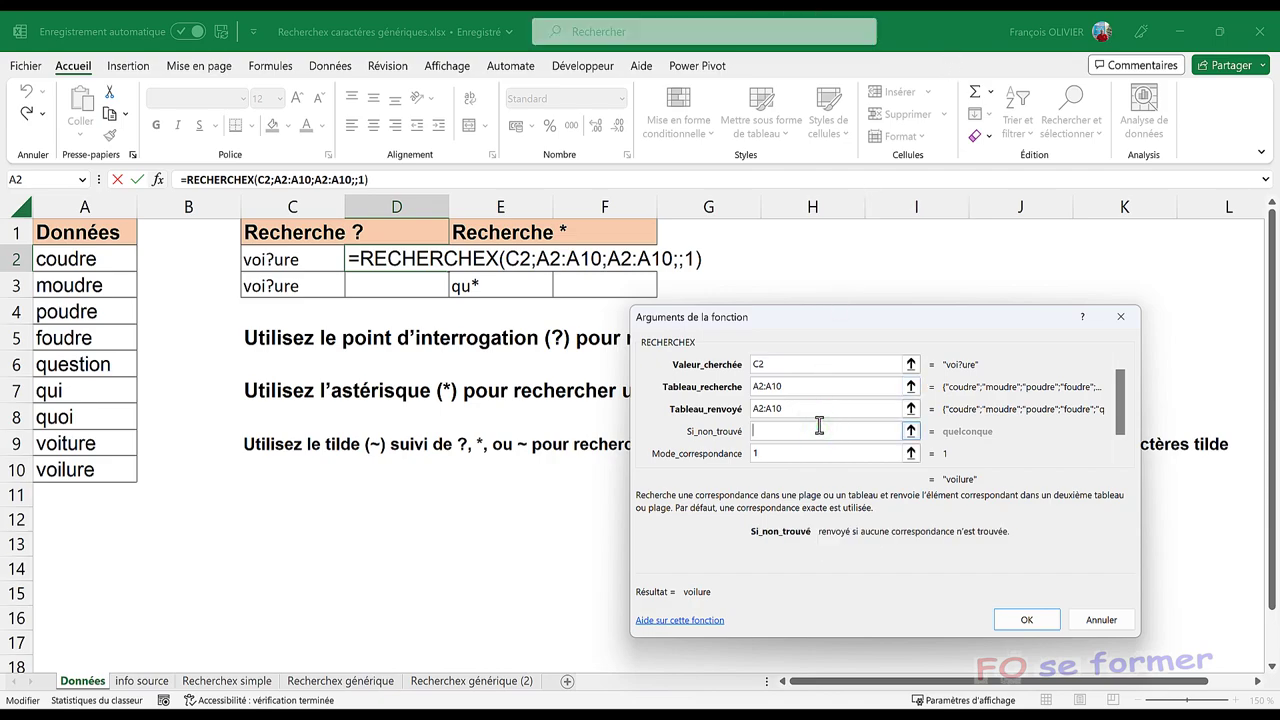
left_click(767, 452)
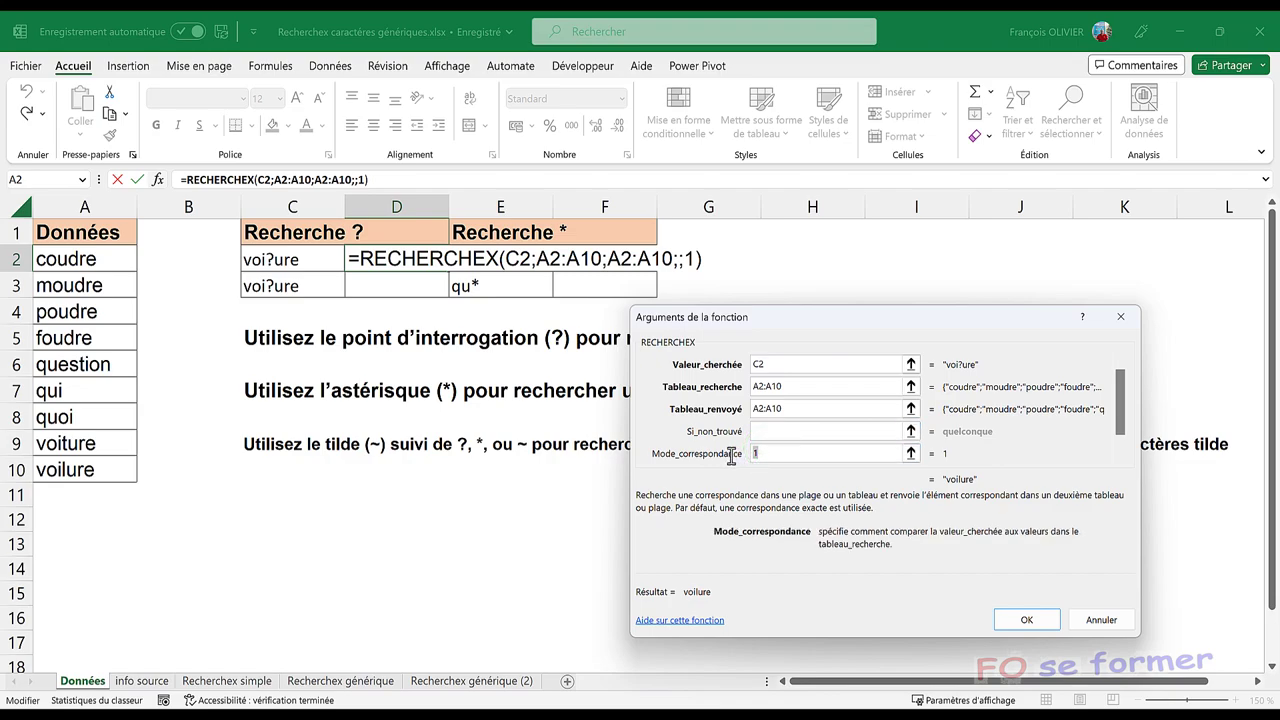
type("2")
left_click(793, 430)
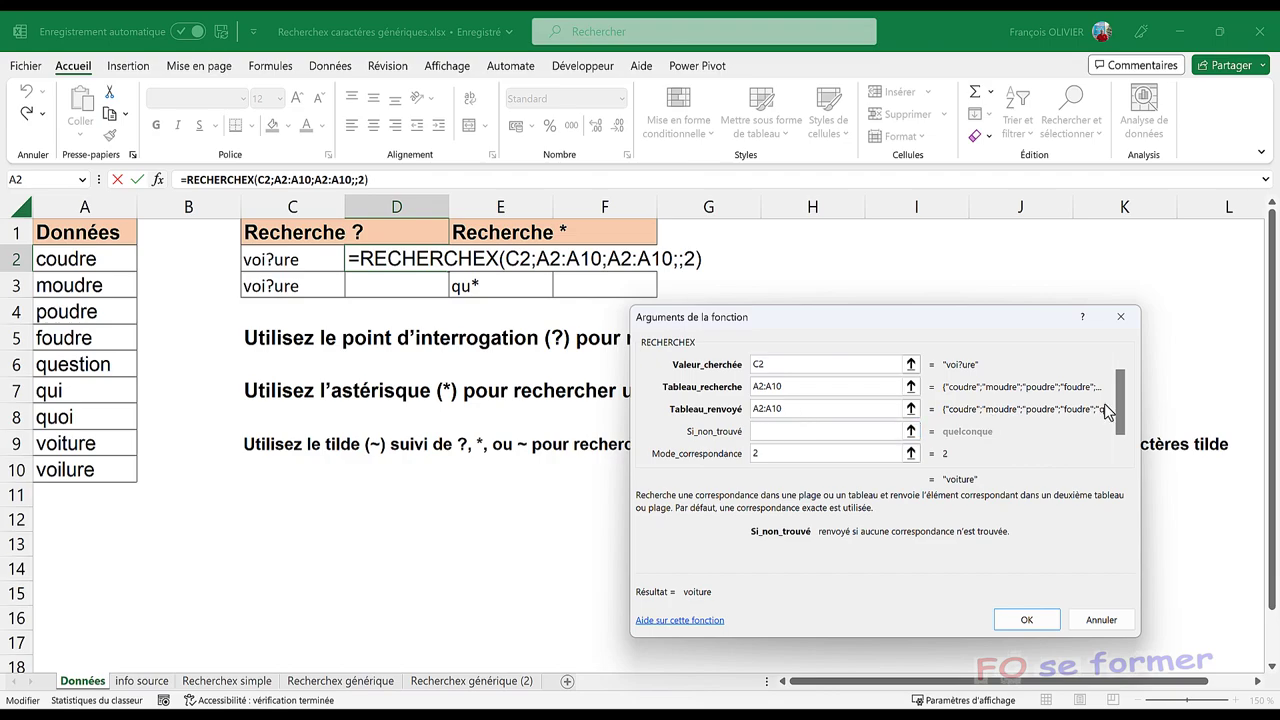
- Set search mode to 1 and confirm, so D2 returns voiture
left_click_drag(1120, 400, 1120, 413)
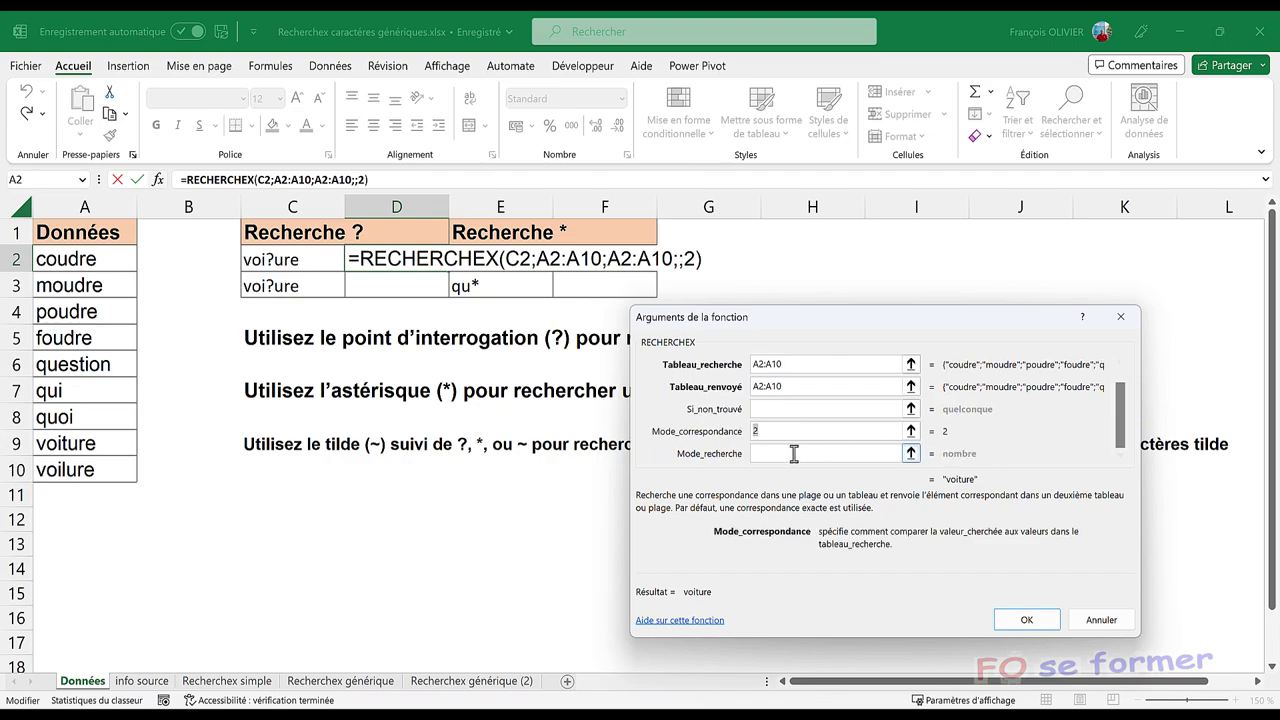
left_click(793, 452)
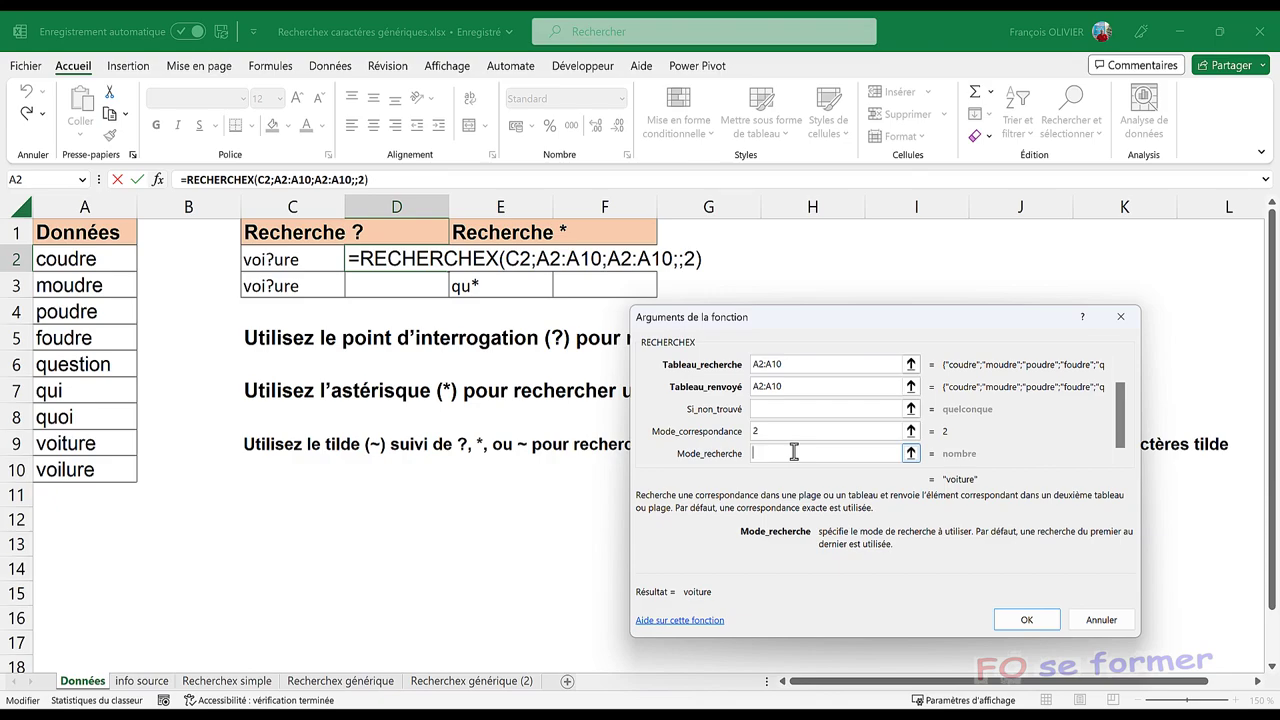
type("1")
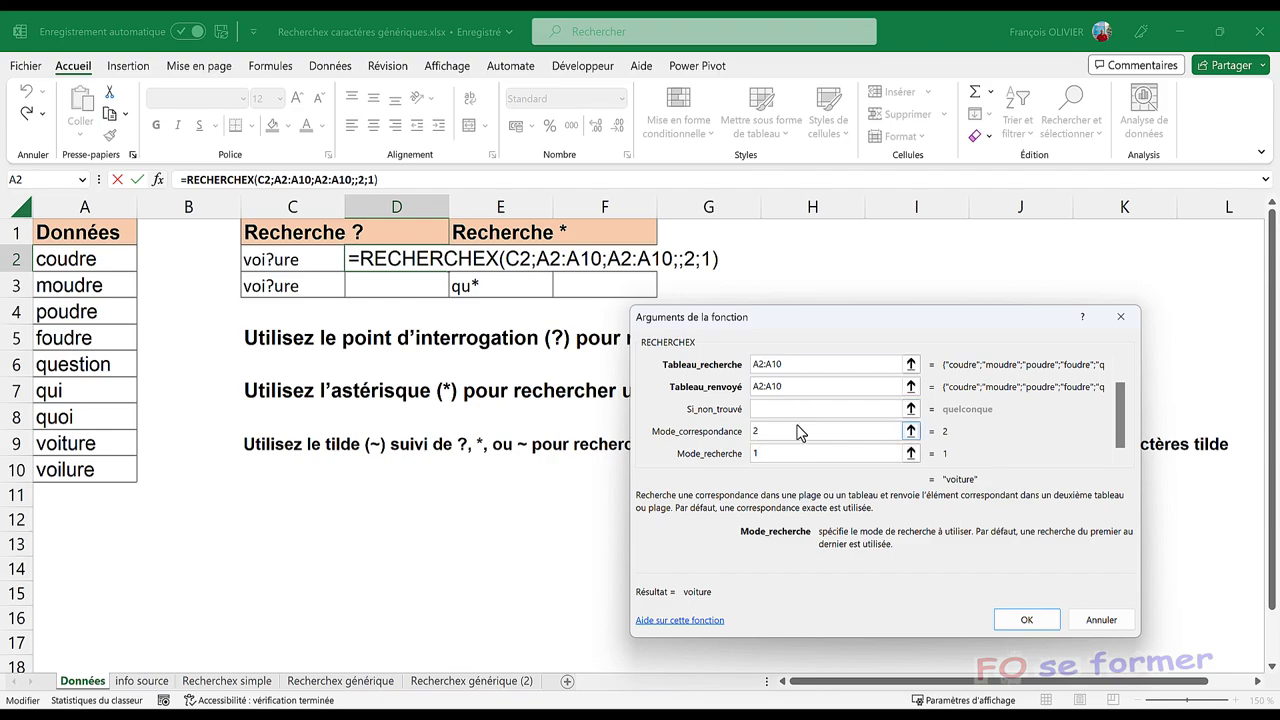
left_click(798, 430)
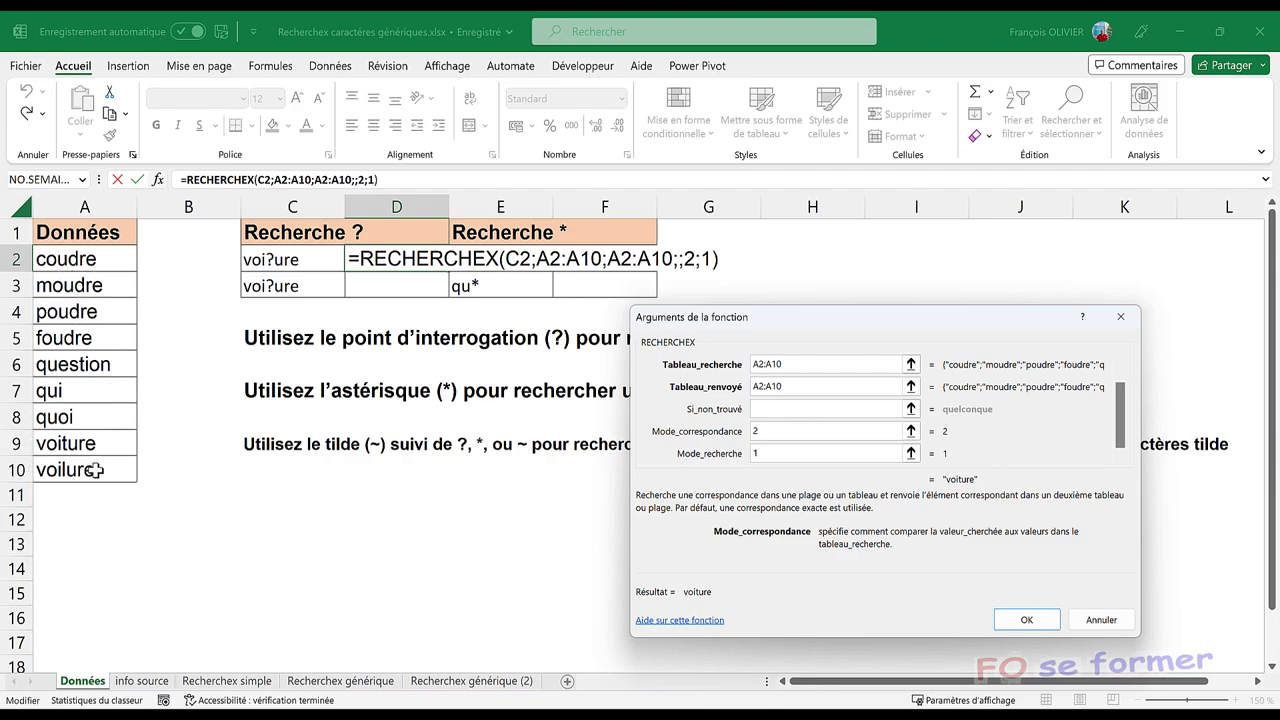
left_click(1030, 618)
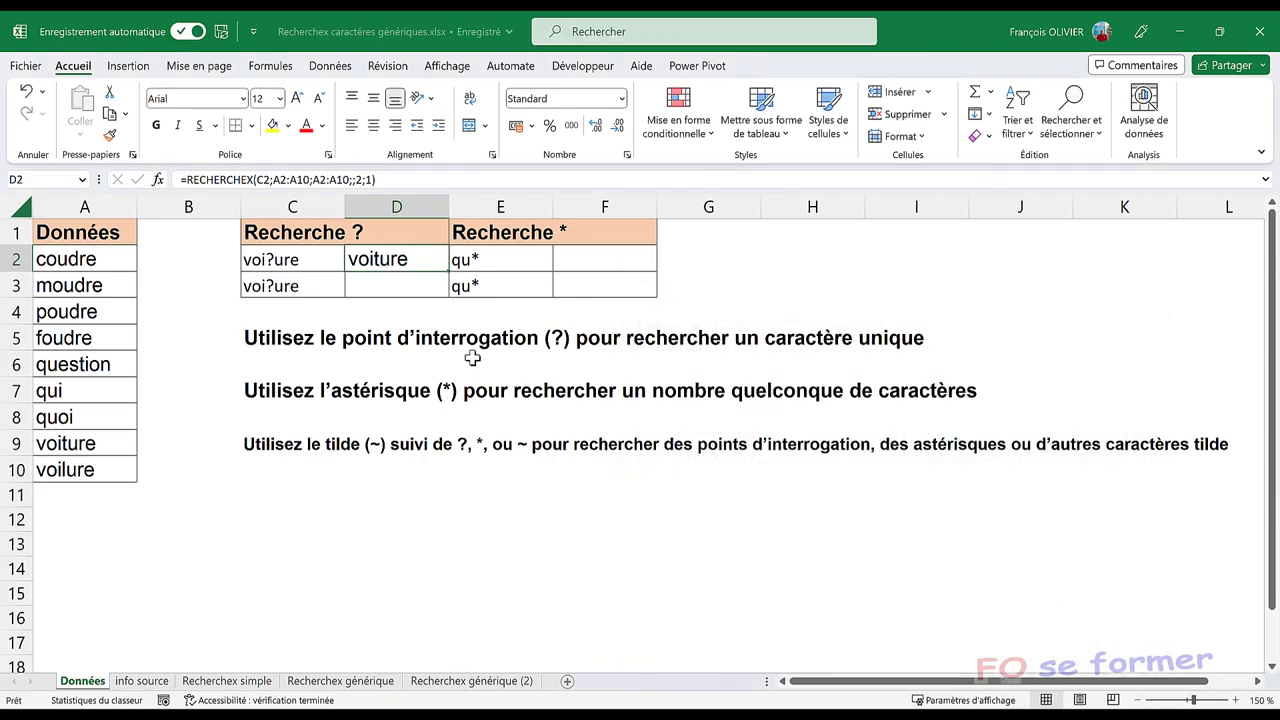
- Insert RECHERCHEX into D3 via =rech and open its Function Arguments window
left_click(430, 286)
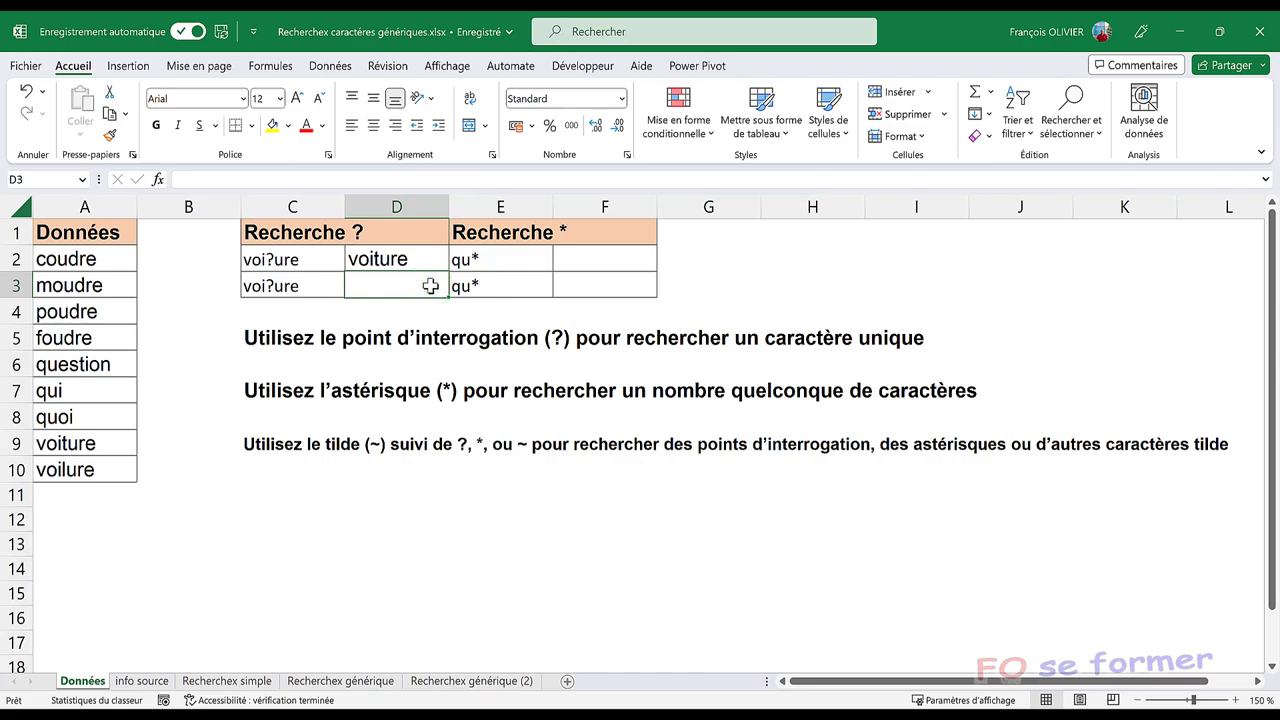
type("=")
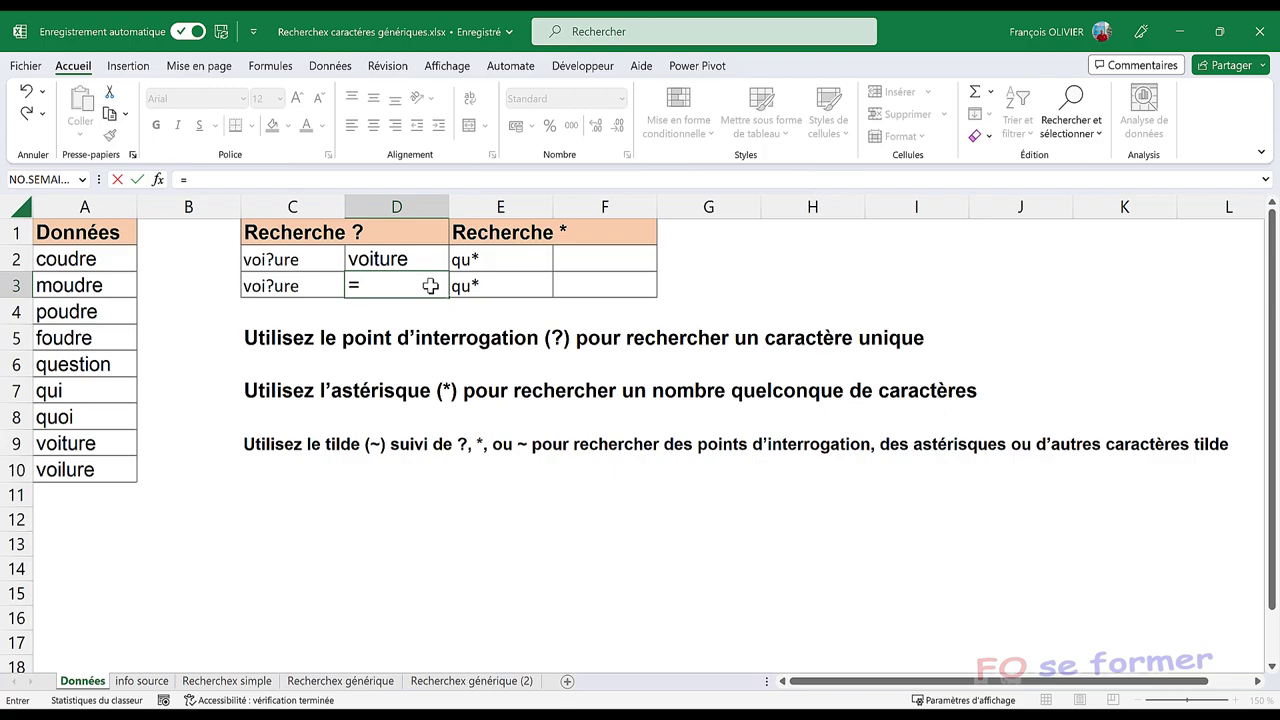
type("rec")
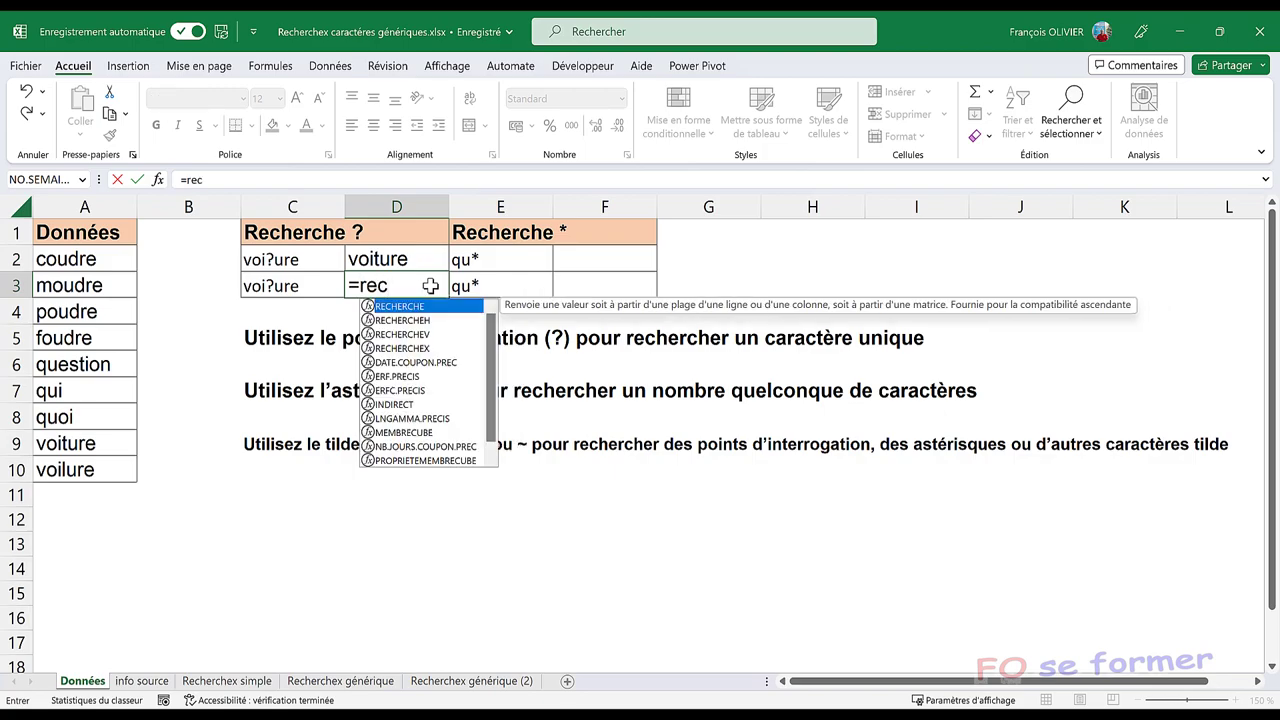
type("h")
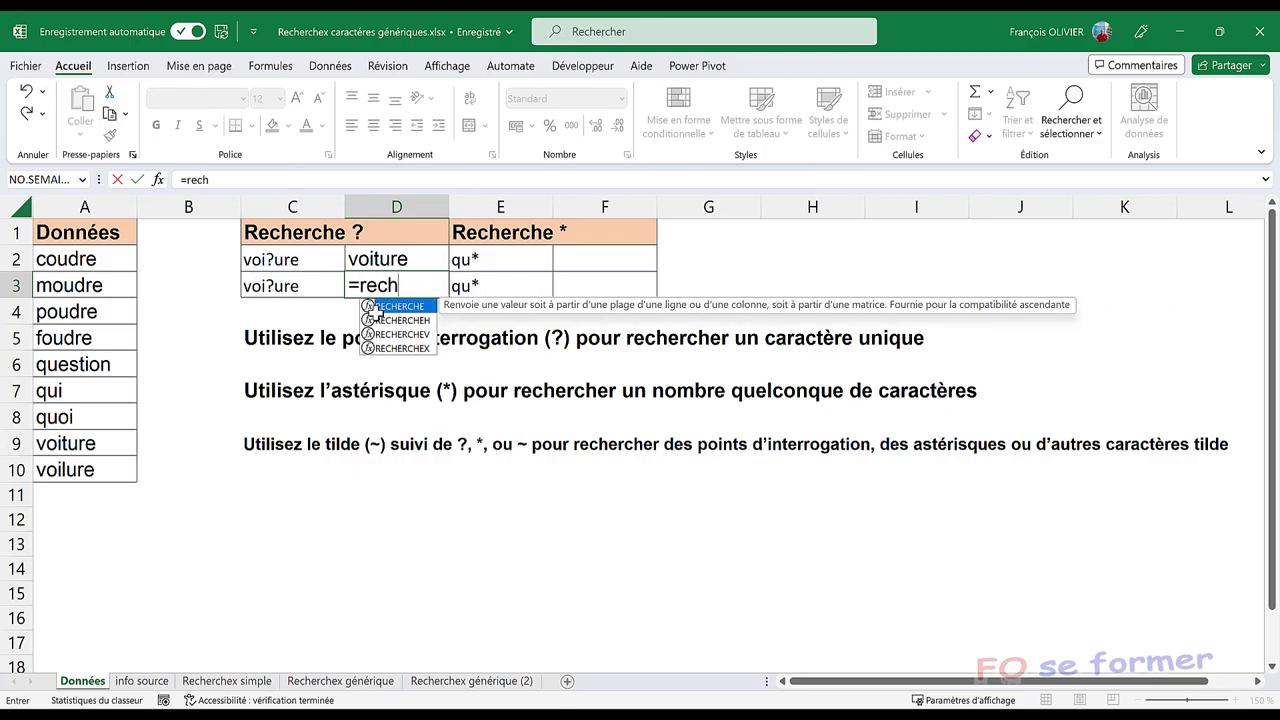
left_click(409, 348)
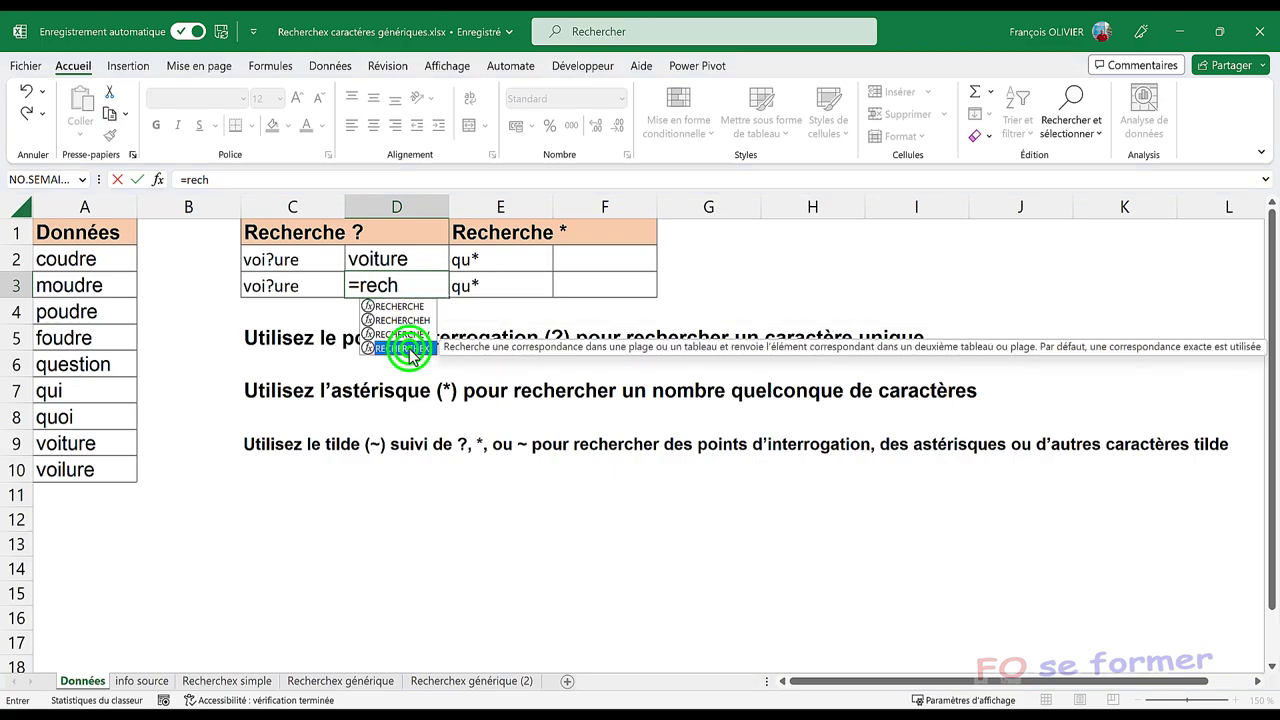
double_click(409, 348)
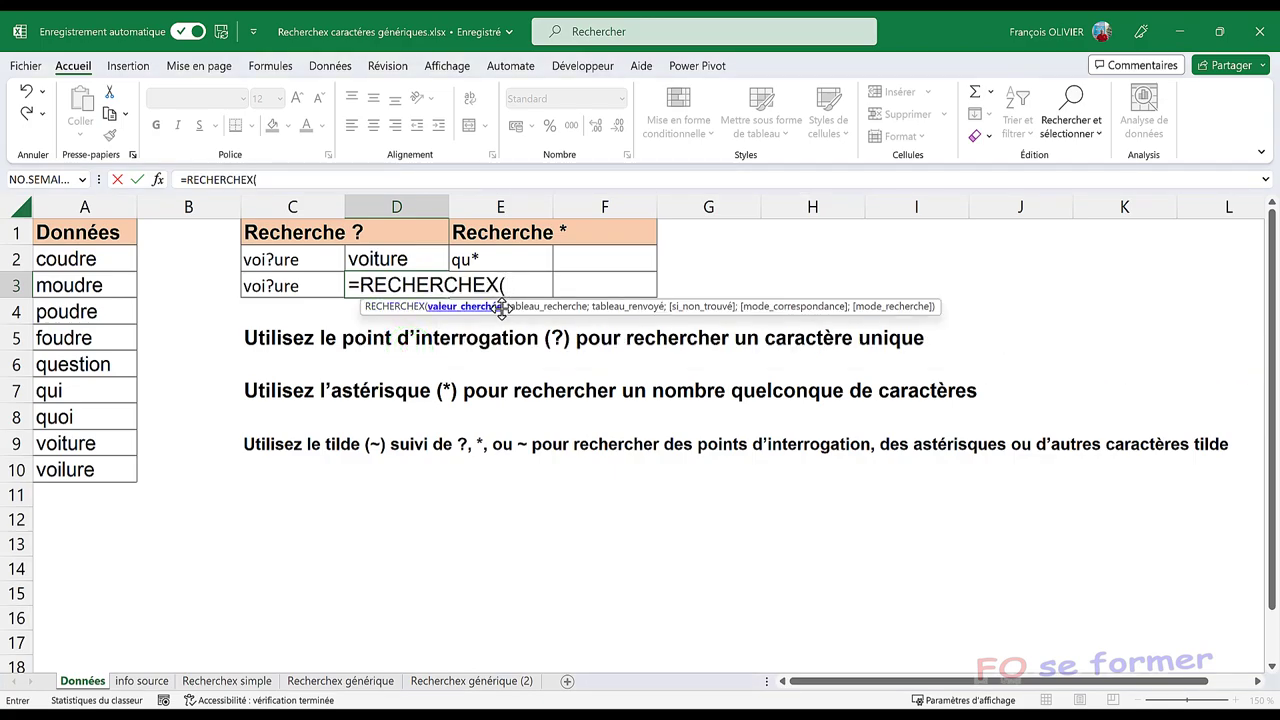
left_click(158, 179)
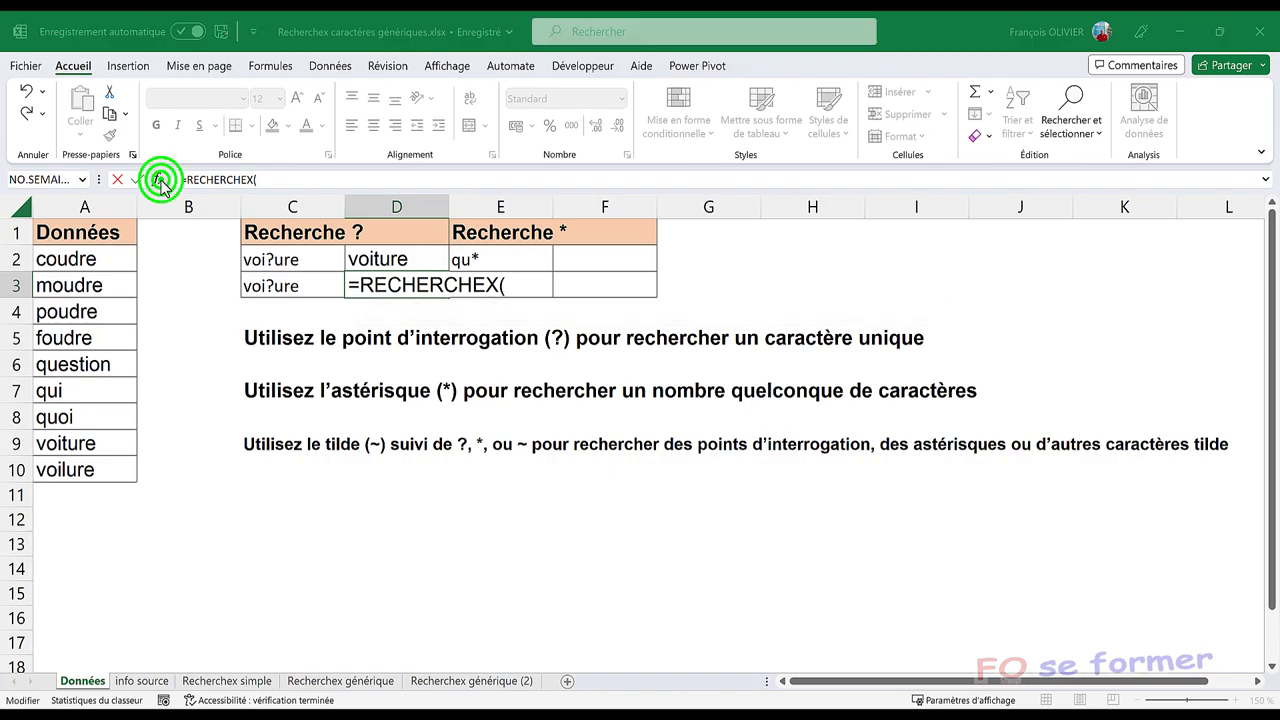
- Set the lookup value to C3 and both lookup and return ranges to A2:A10
left_click(328, 286)
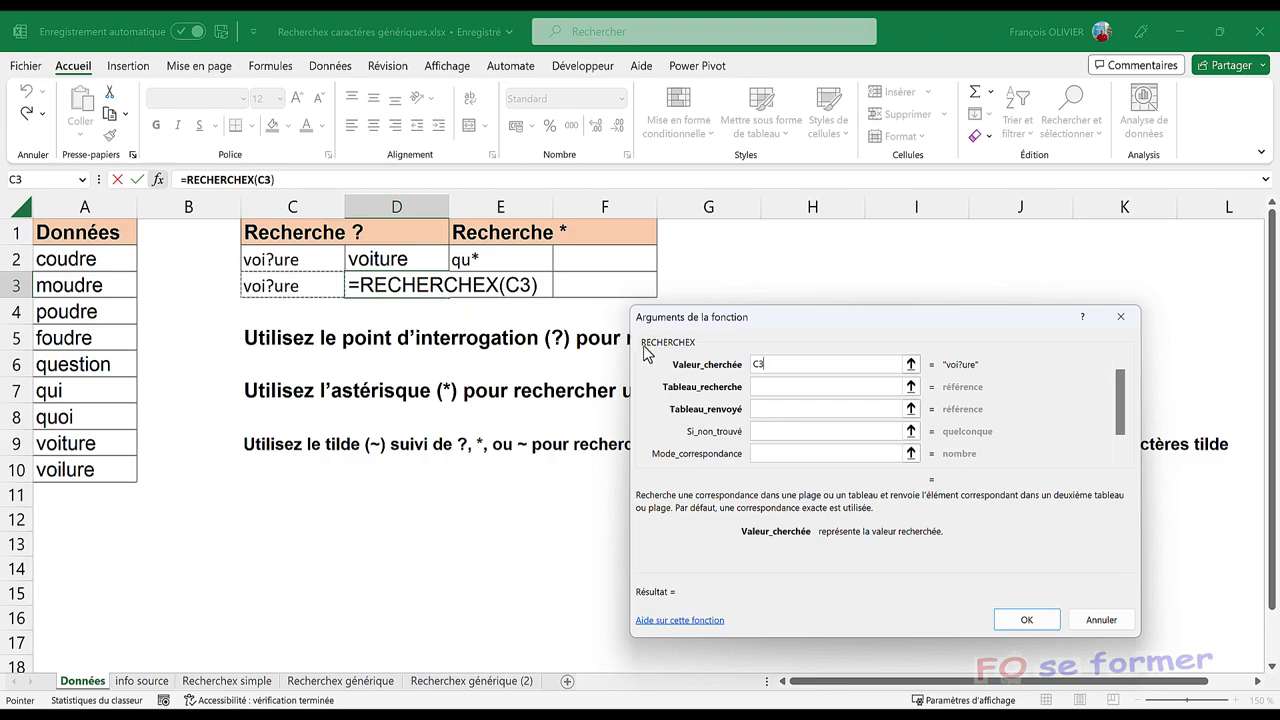
left_click(790, 390)
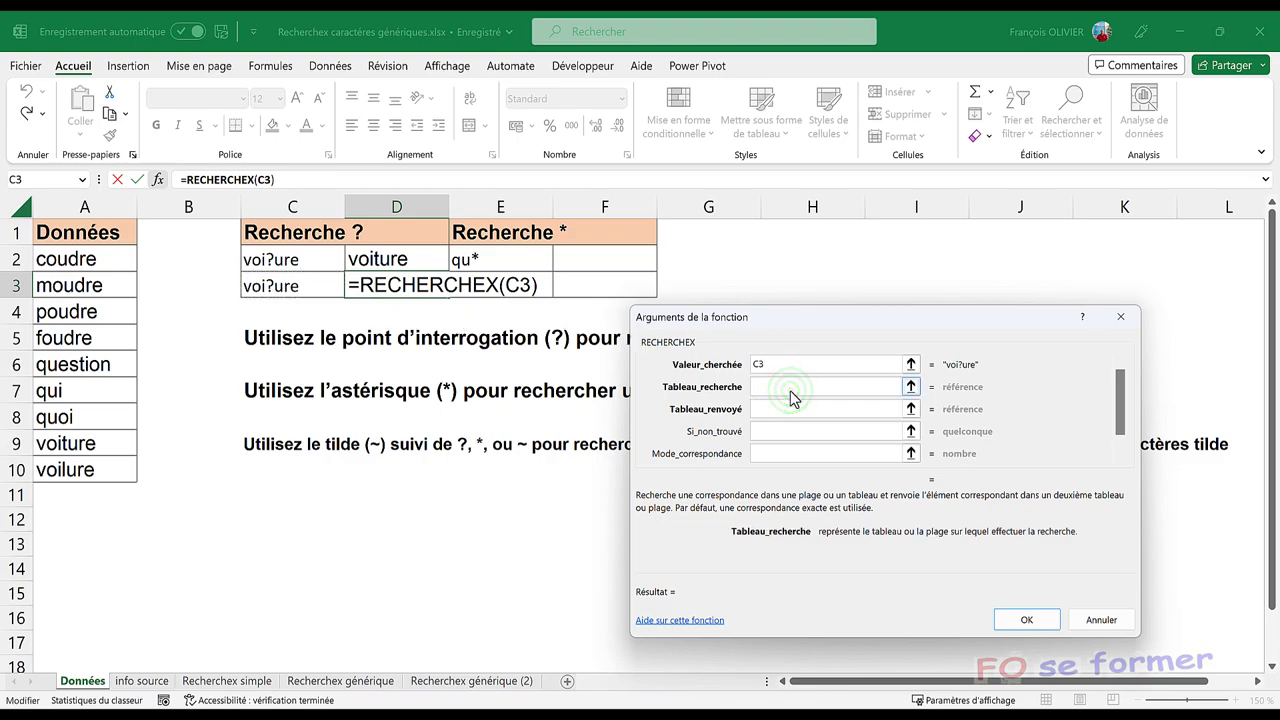
left_click(65, 259)
left_click_drag(65, 259, 85, 468)
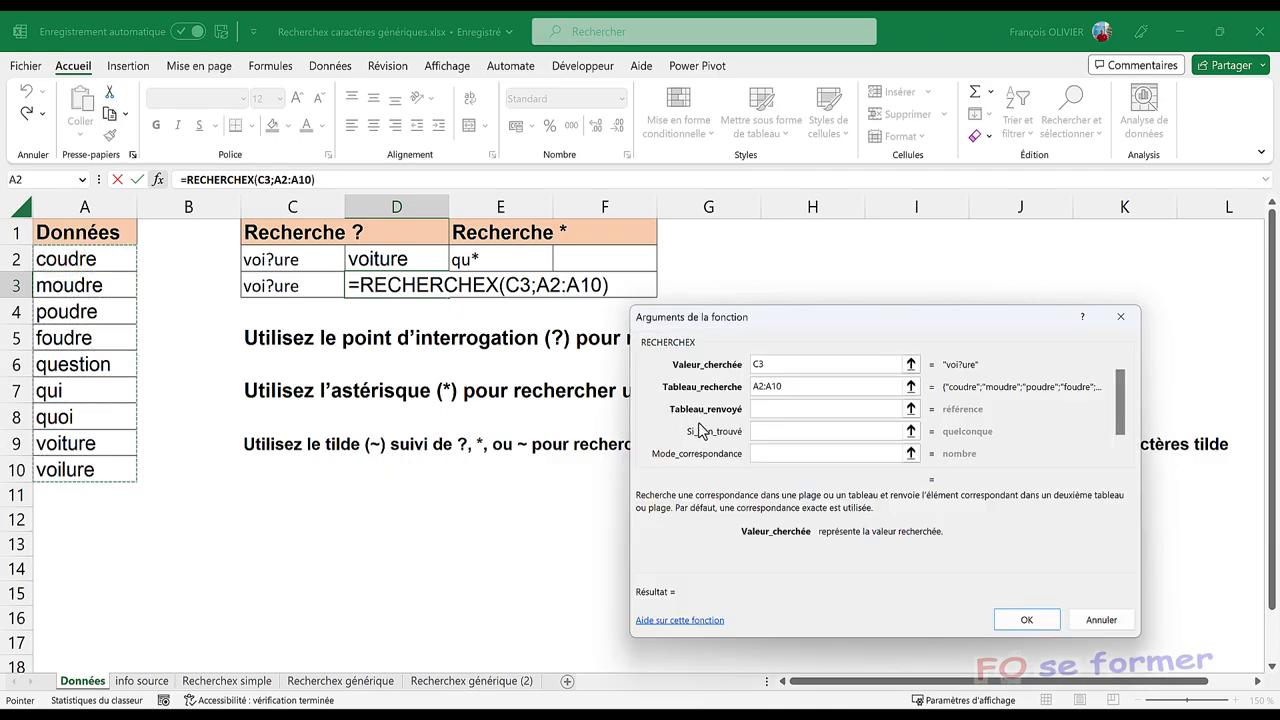
left_click(773, 410)
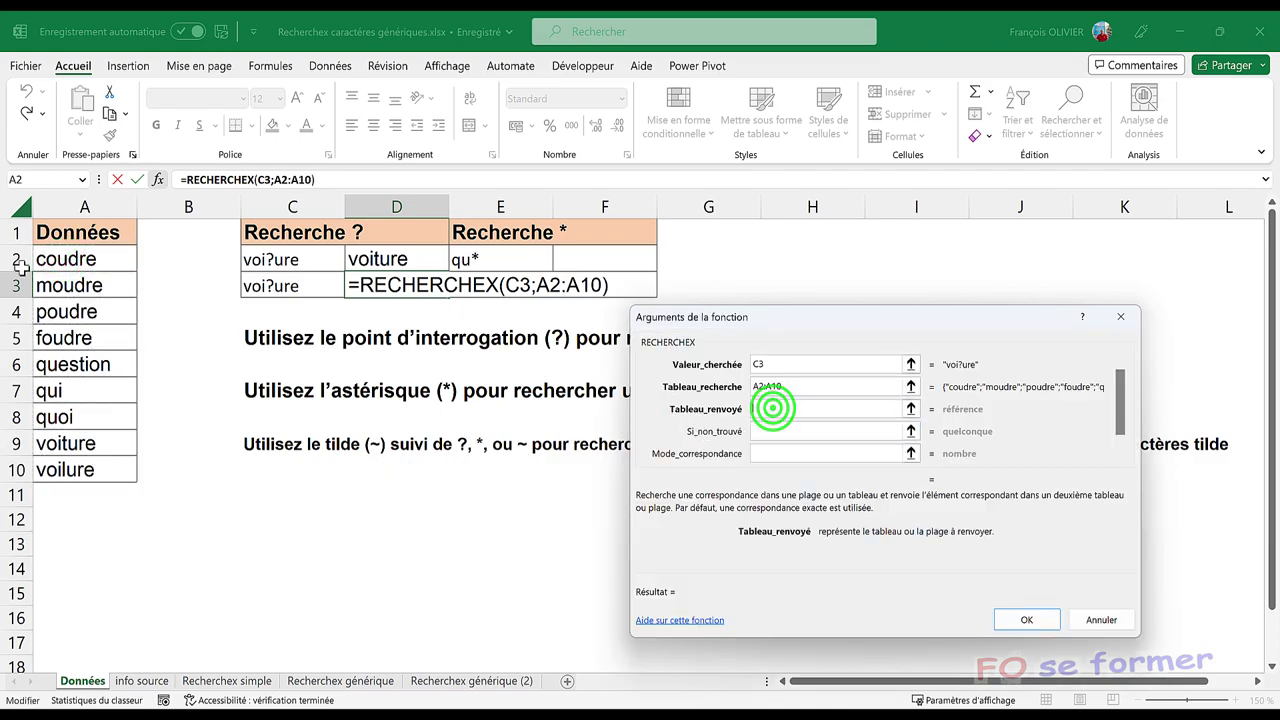
mouse_move(125, 259)
left_mouse_down()
mouse_move(107, 428)
mouse_move(120, 472)
left_mouse_up()
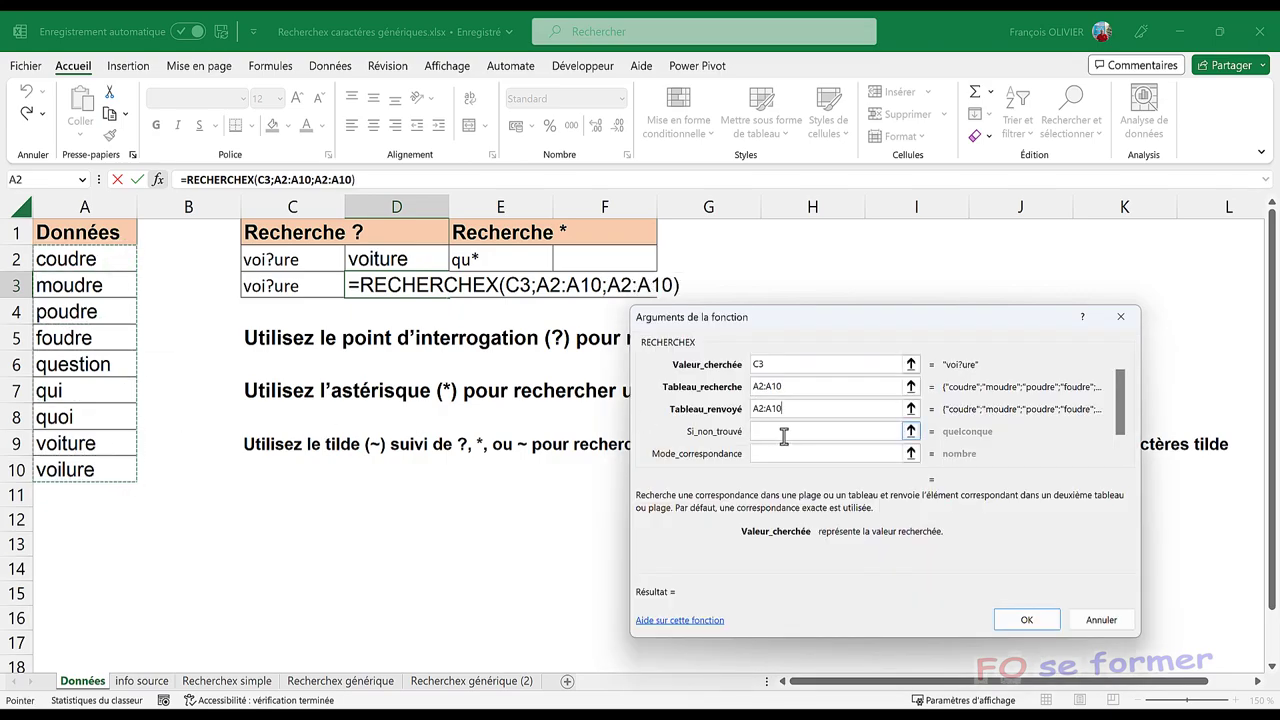
- Use match mode 2 and search mode -1, then confirm so D3 returns voilure
left_click(775, 432)
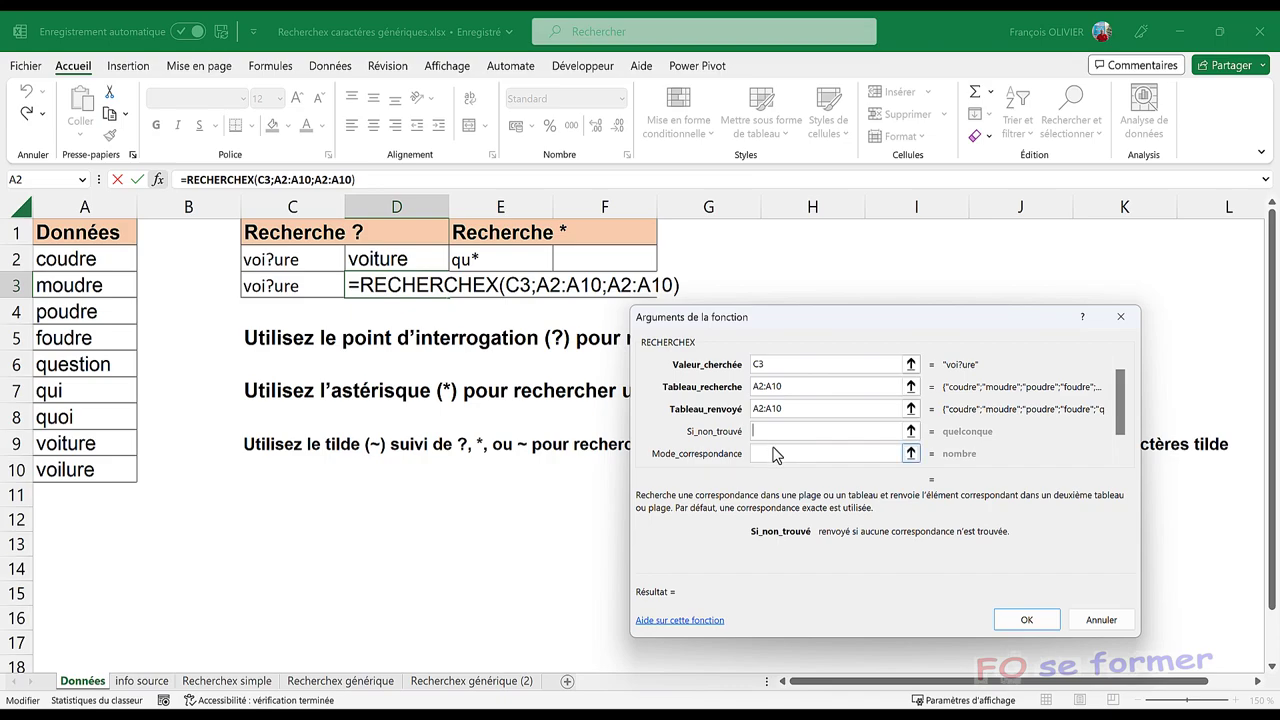
left_click(773, 452)
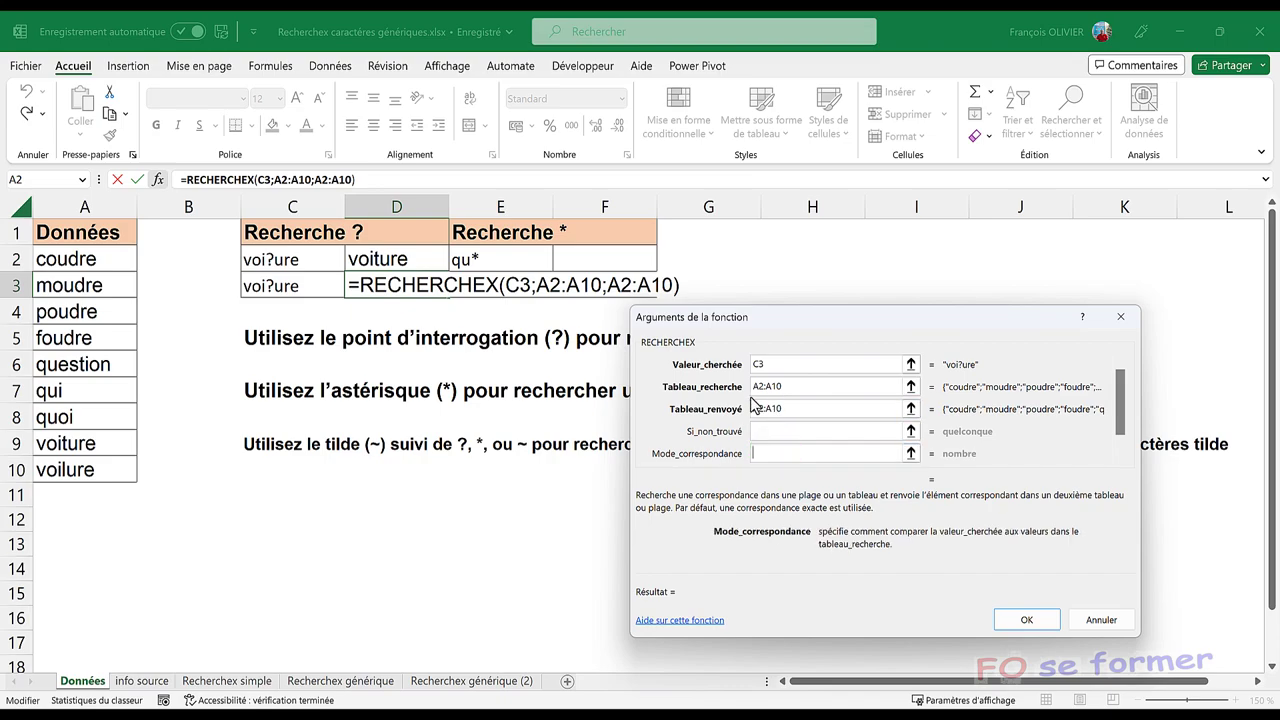
type("2")
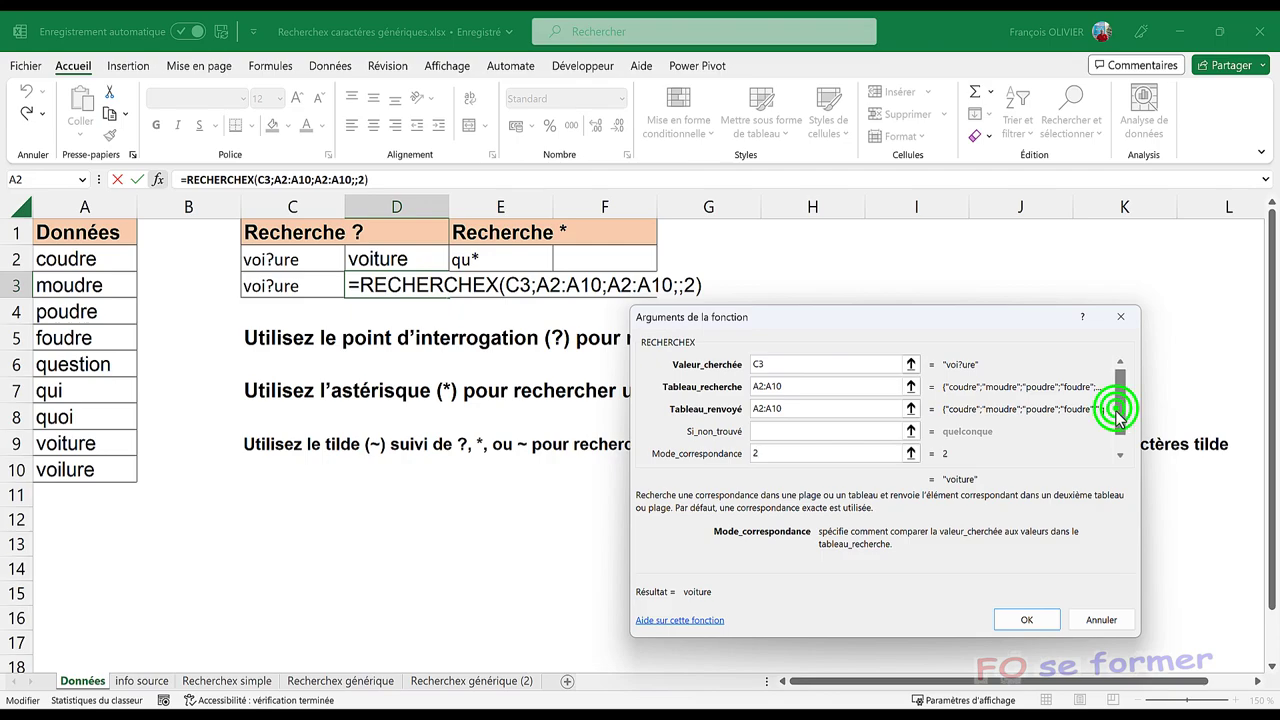
left_click_drag(1118, 418, 1118, 433)
left_click(800, 452)
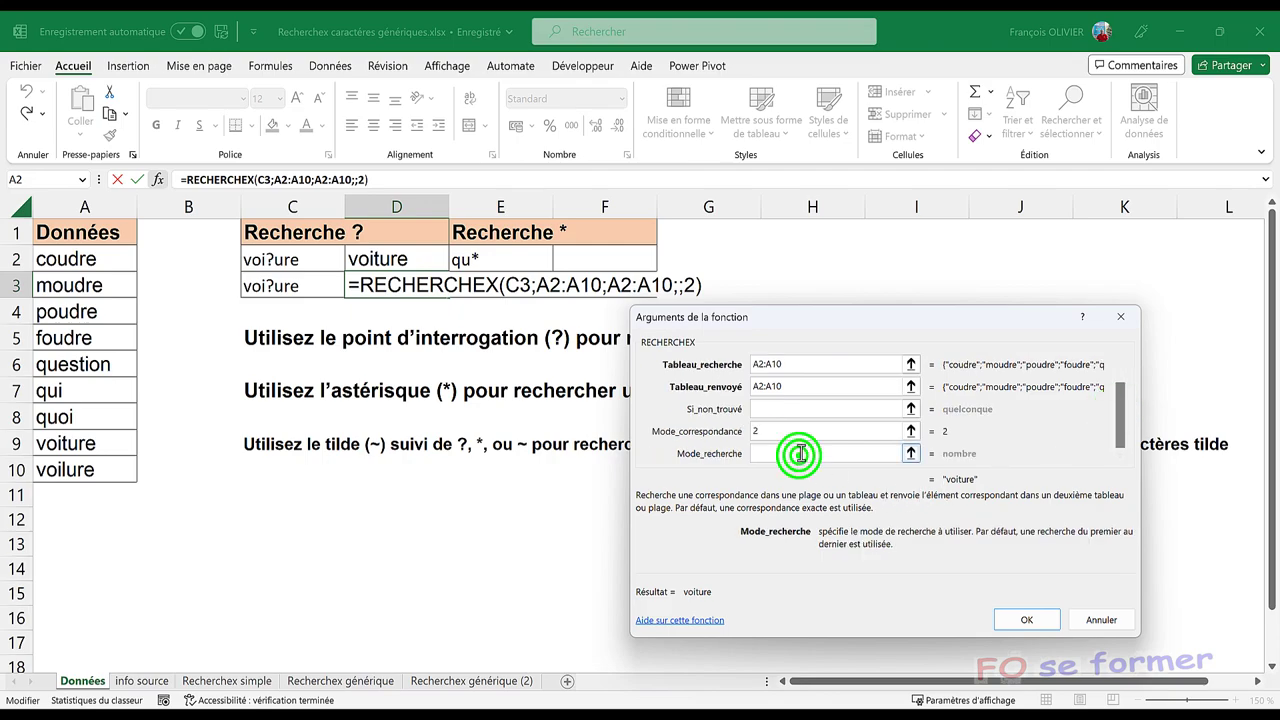
left_click(801, 450)
type("-1")
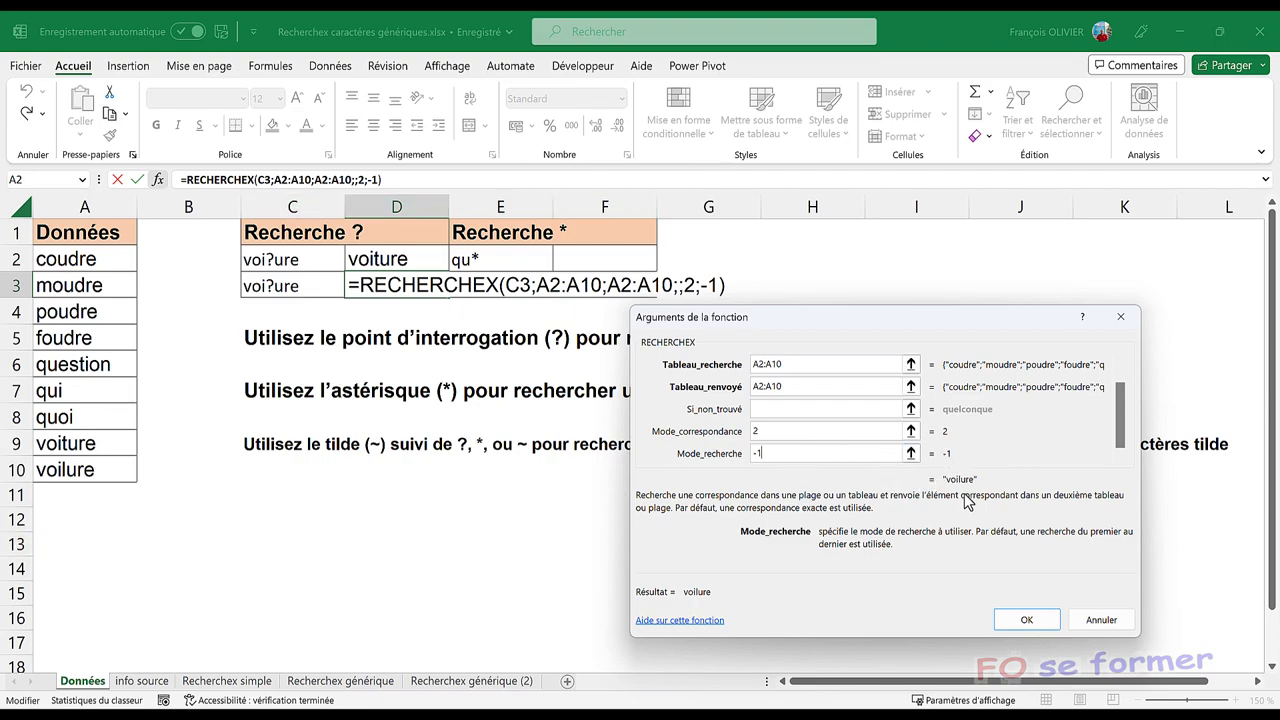
left_click(1024, 620)
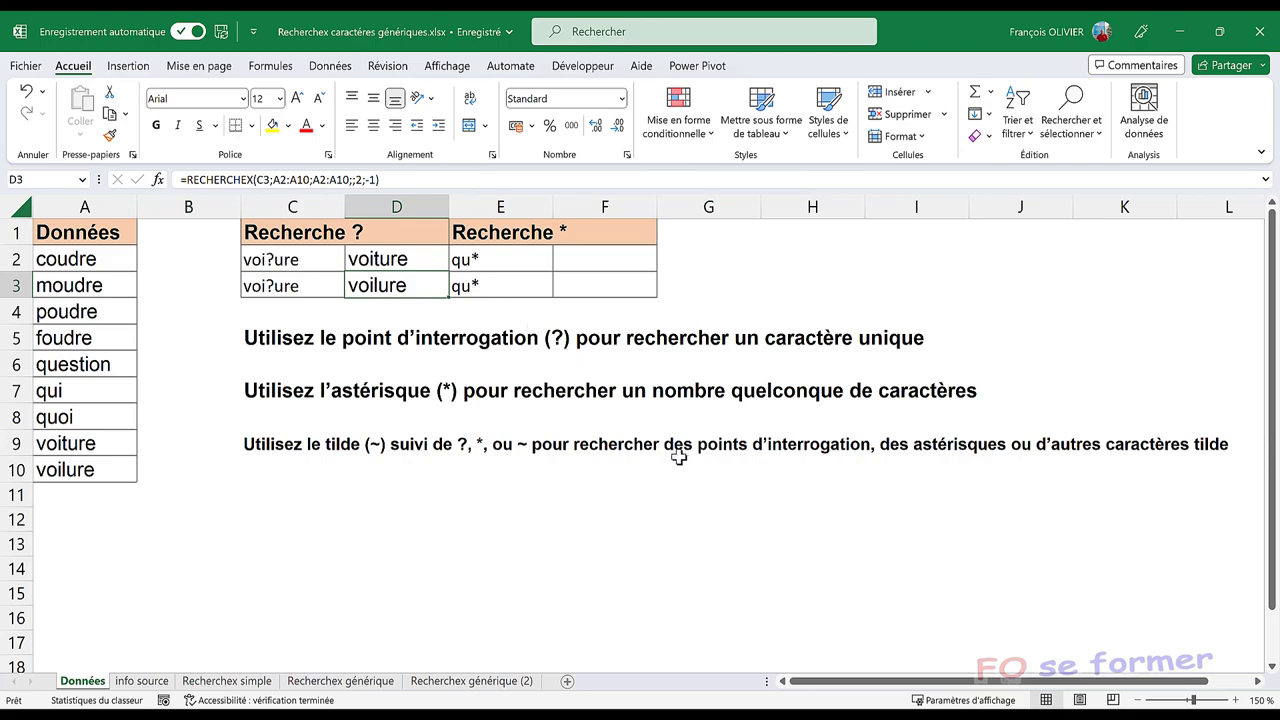
left_click(627, 538)
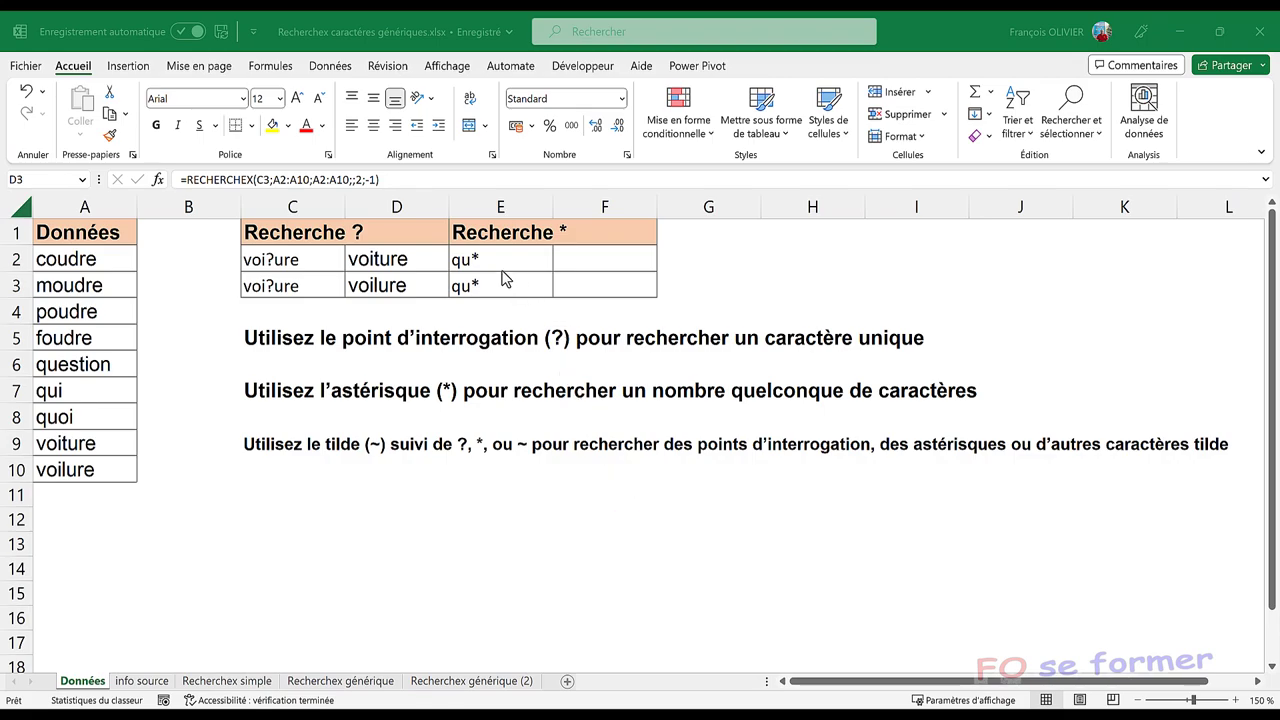
- Start a RECHERCHEX formula in F2 and open its argument window
left_click(581, 256)
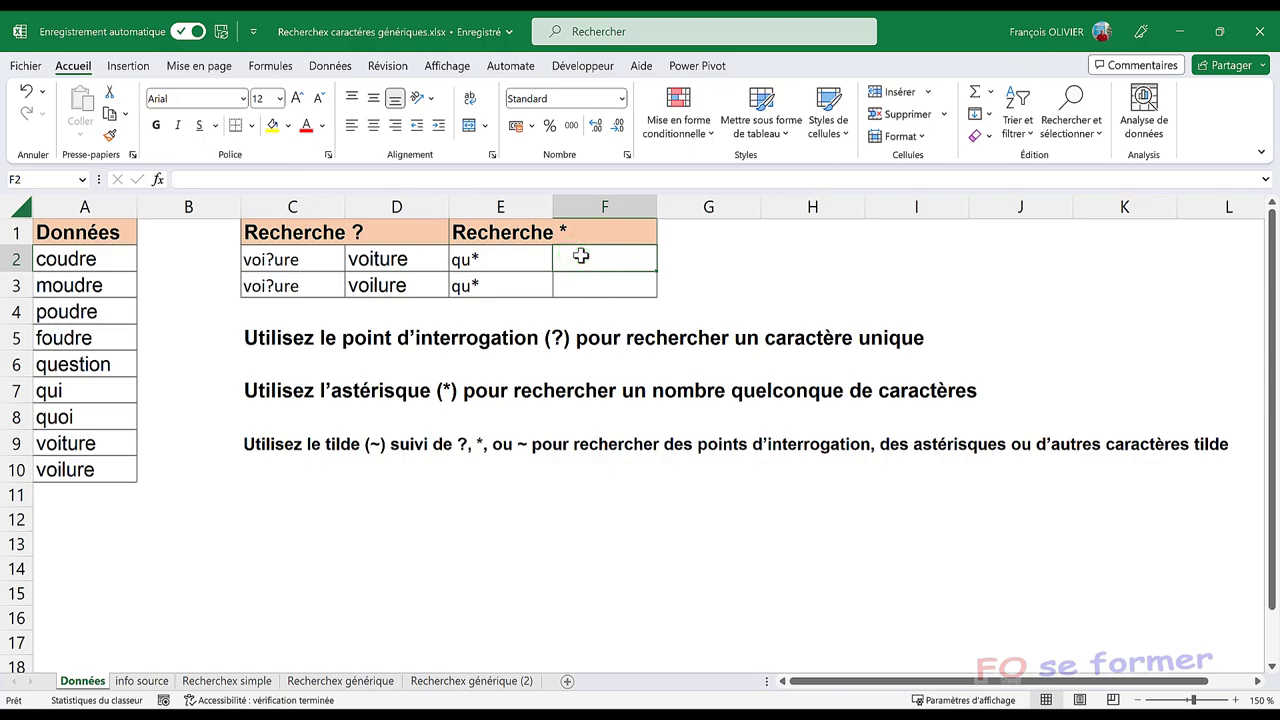
type("=")
type("recg")
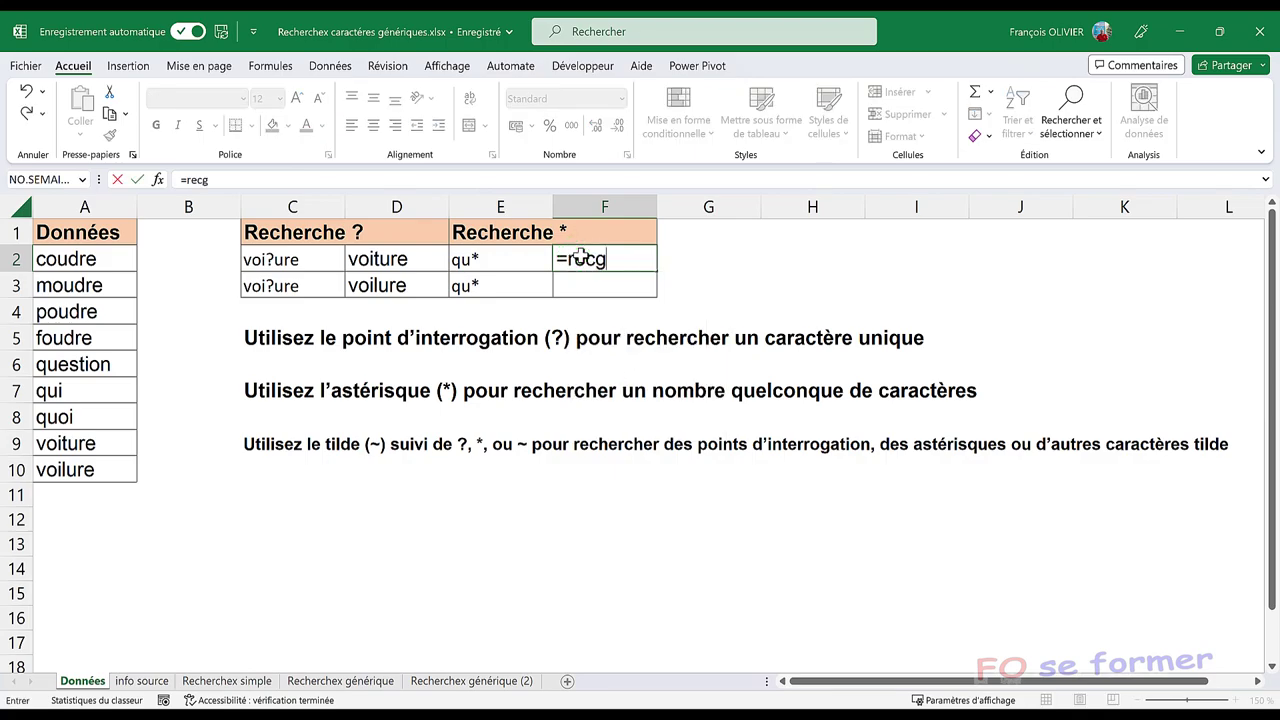
key("BackSpace")
type("h")
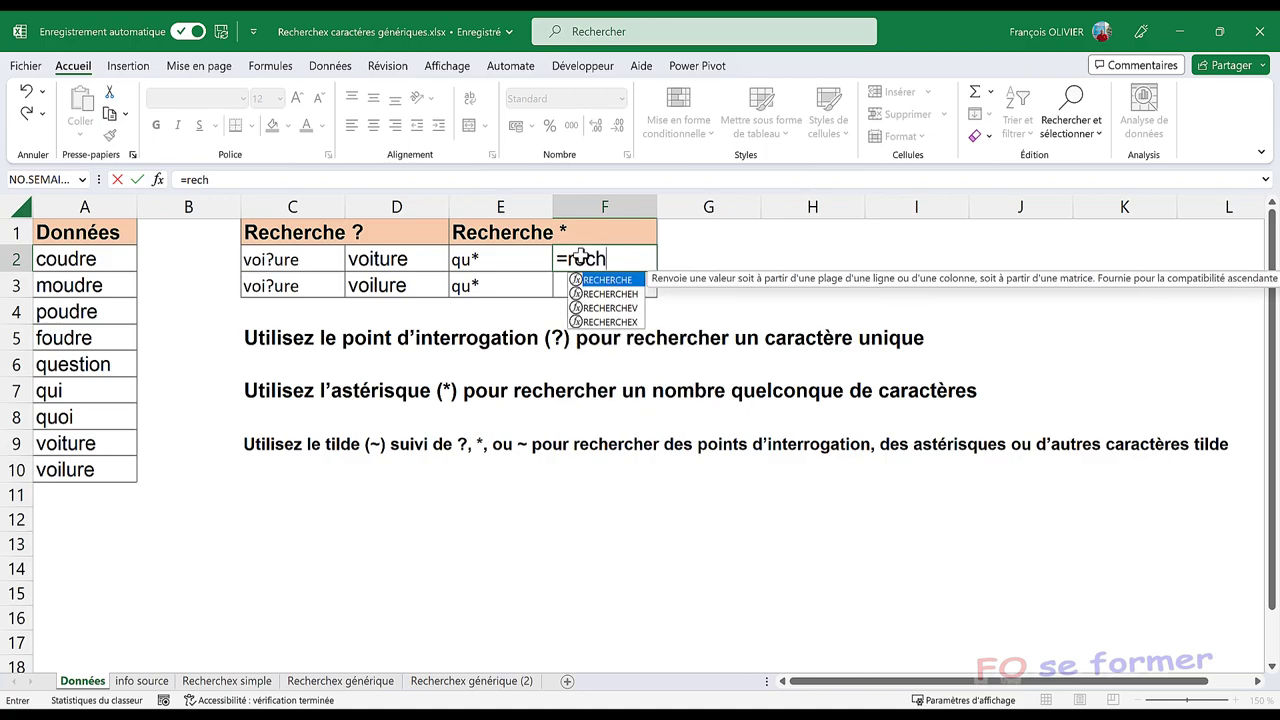
left_click(640, 321)
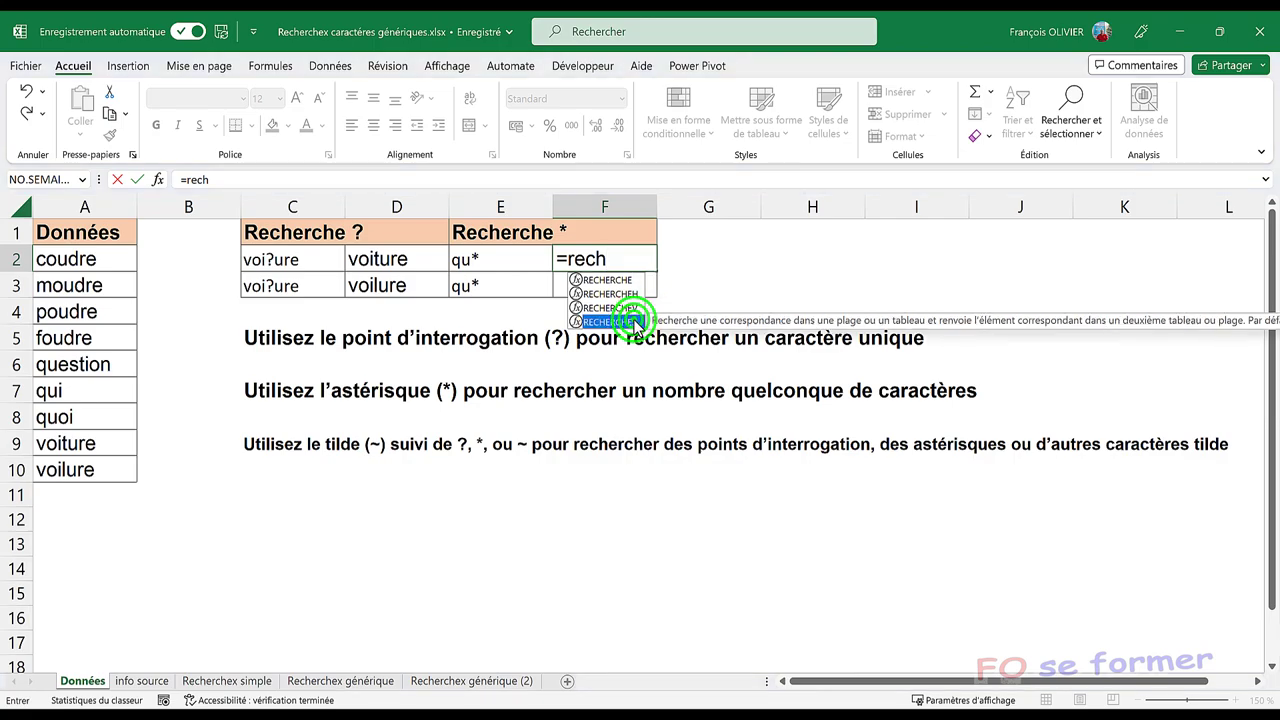
double_click(633, 319)
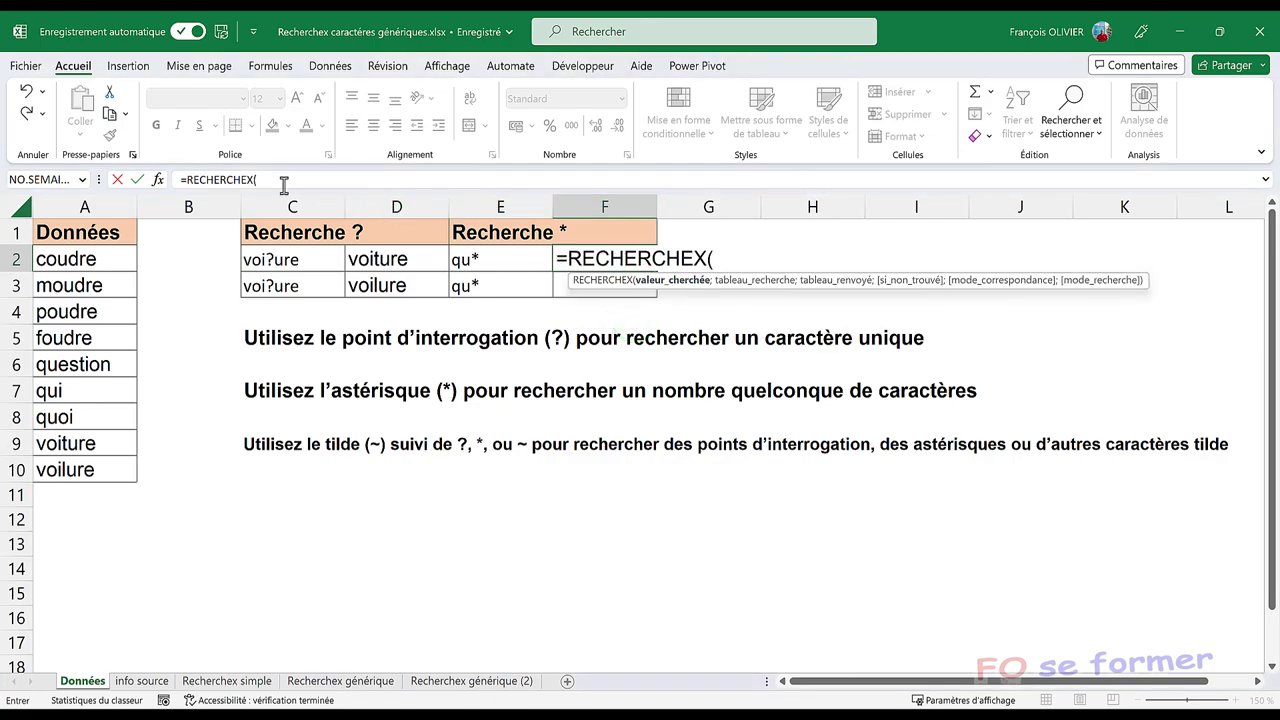
left_click(157, 179)
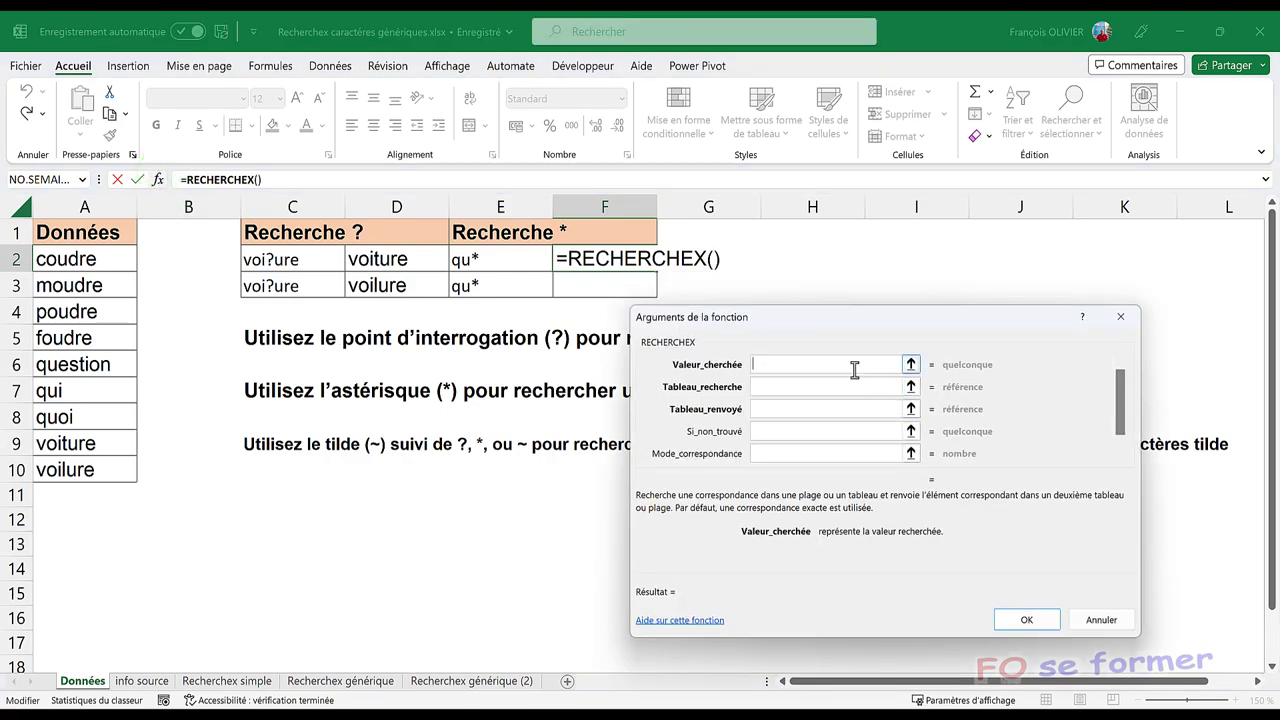
- Set the lookup value to E2 and both lookup and return ranges to A2:A10
left_click(852, 364)
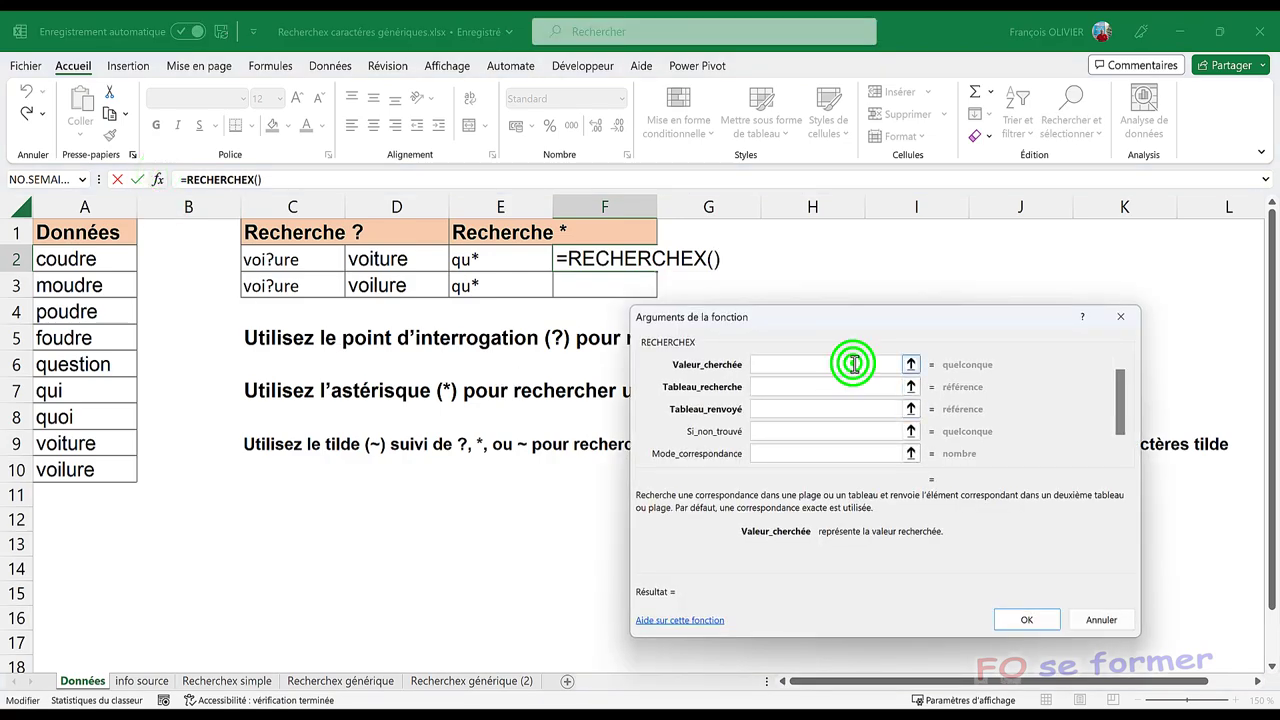
left_click(516, 259)
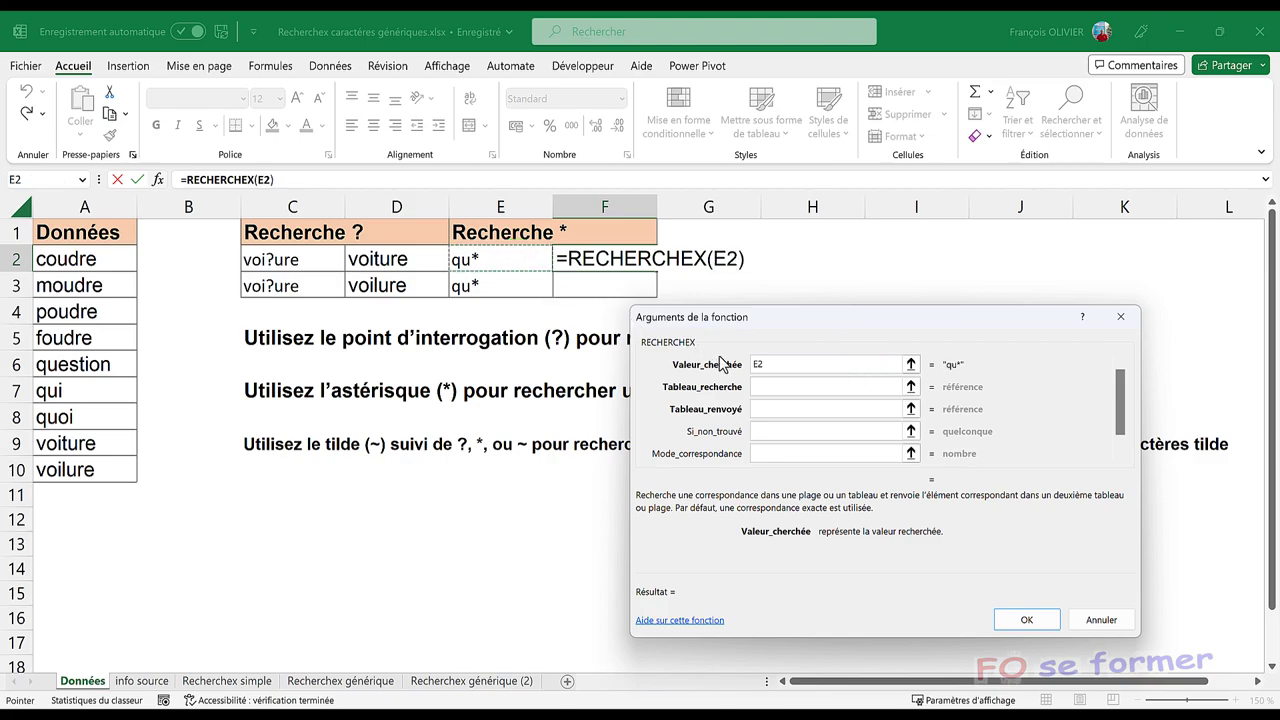
left_click(761, 384)
left_click(761, 384)
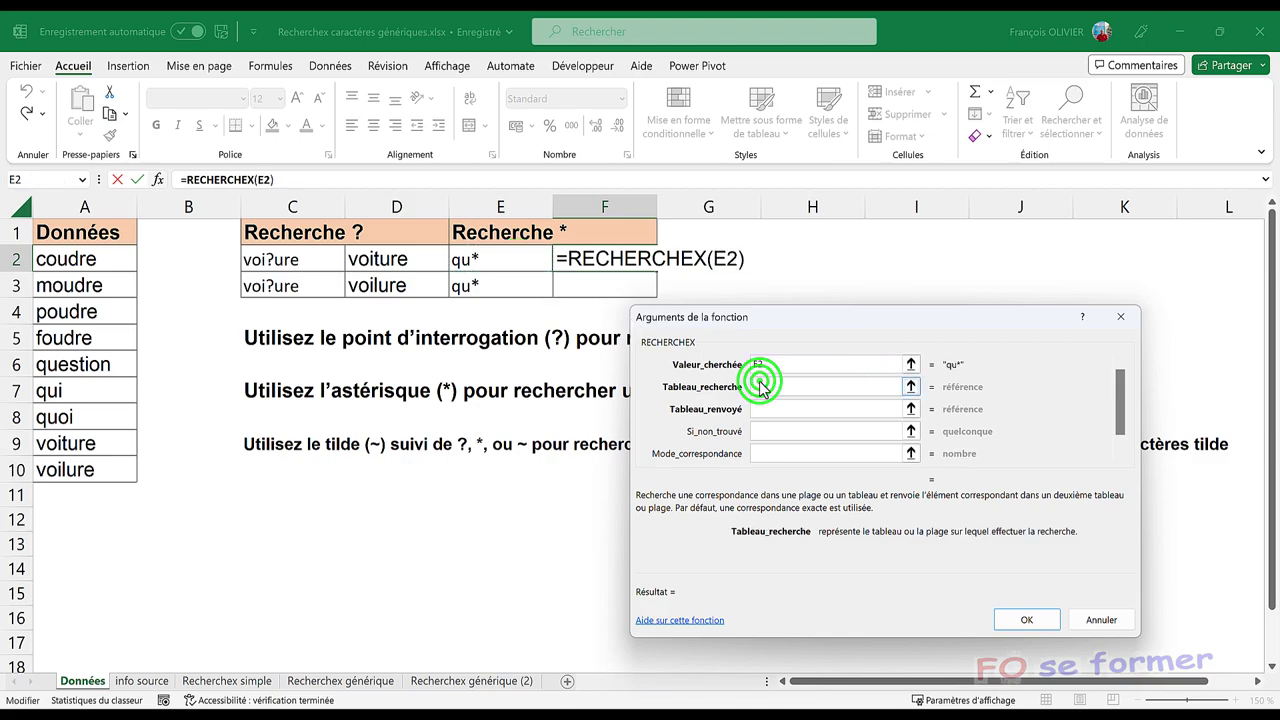
left_click_drag(110, 259, 88, 472)
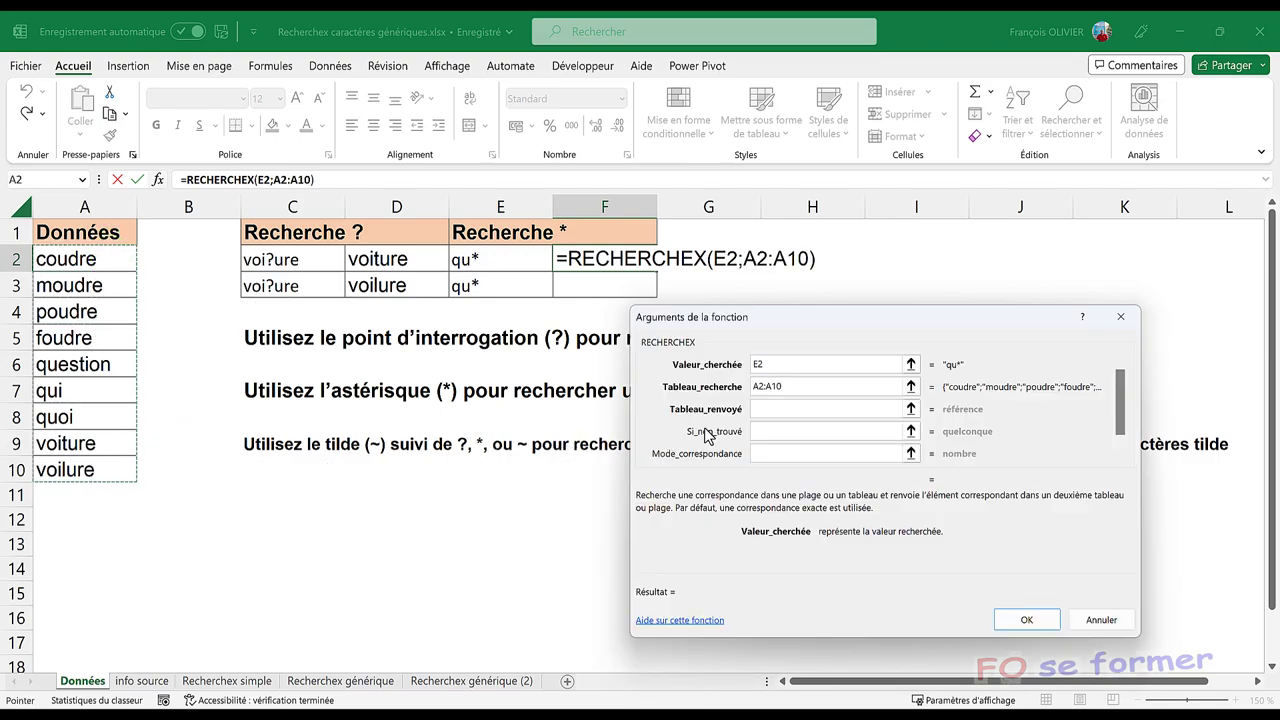
left_click(764, 411)
left_click(763, 410)
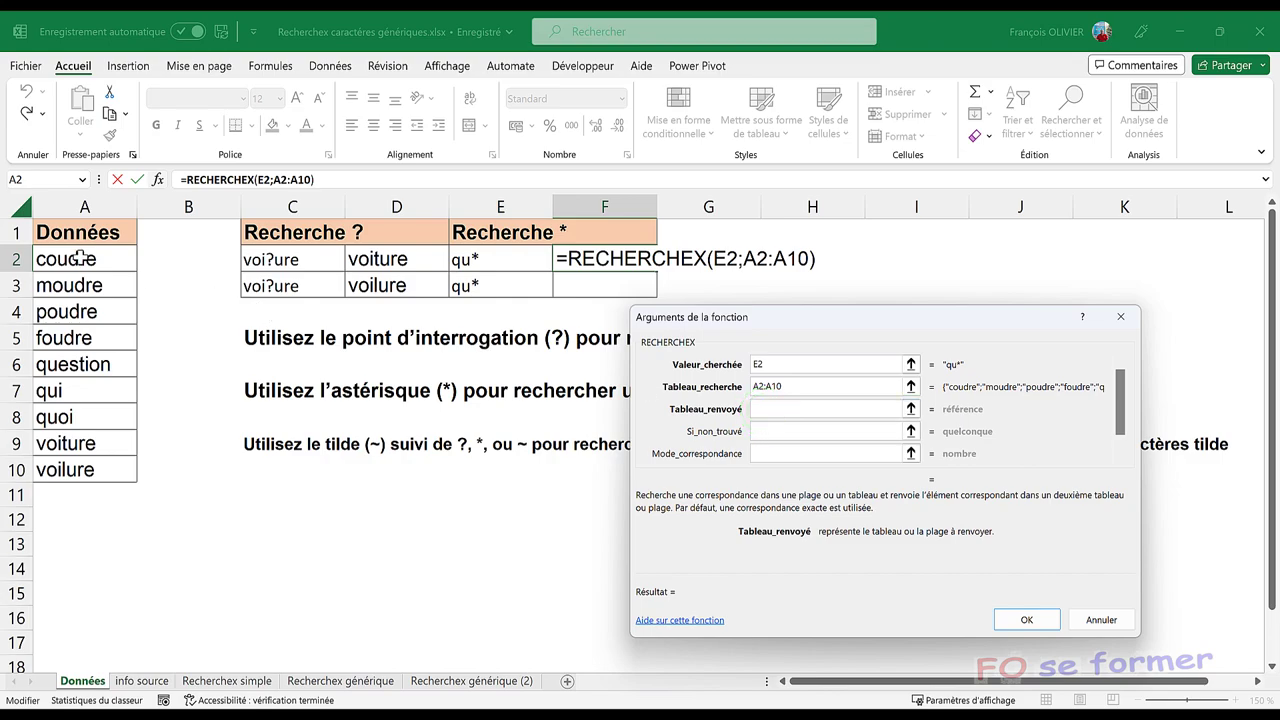
mouse_move(70, 258)
left_mouse_down()
mouse_move(96, 406)
mouse_move(86, 466)
left_mouse_up()
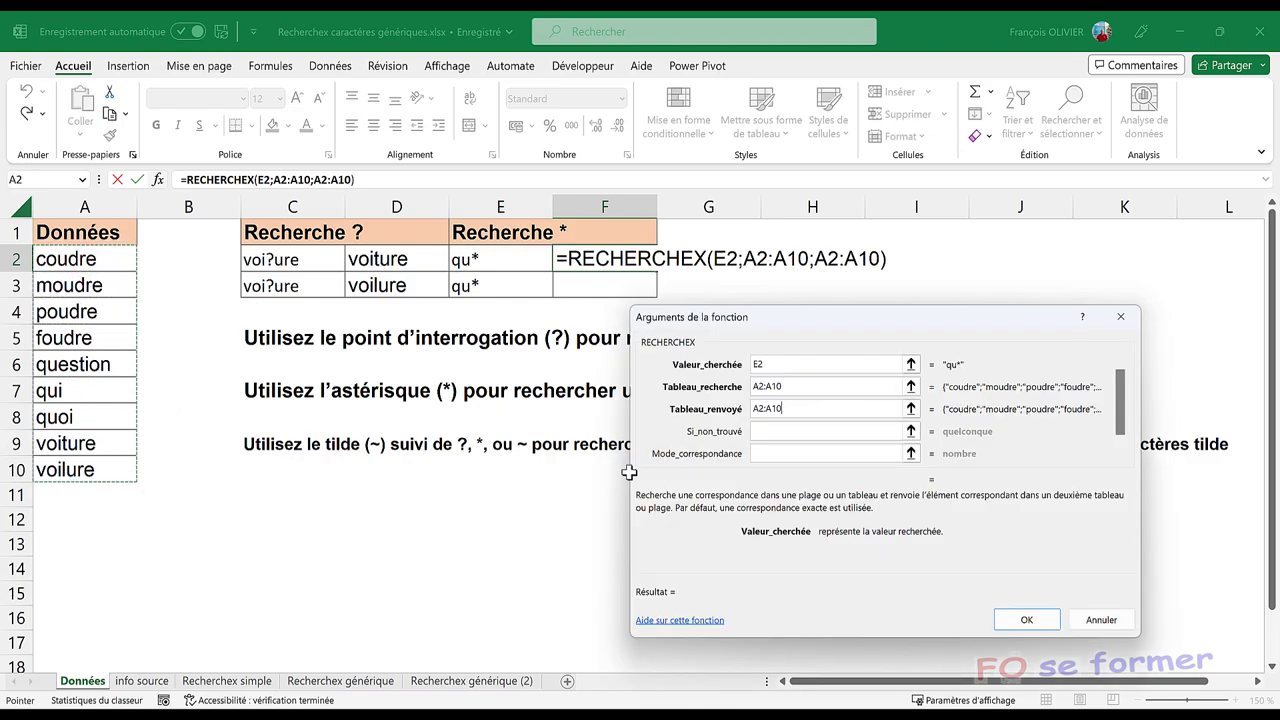
- Set wildcard match mode 2 and confirm, so F2 returns question
left_click(767, 454)
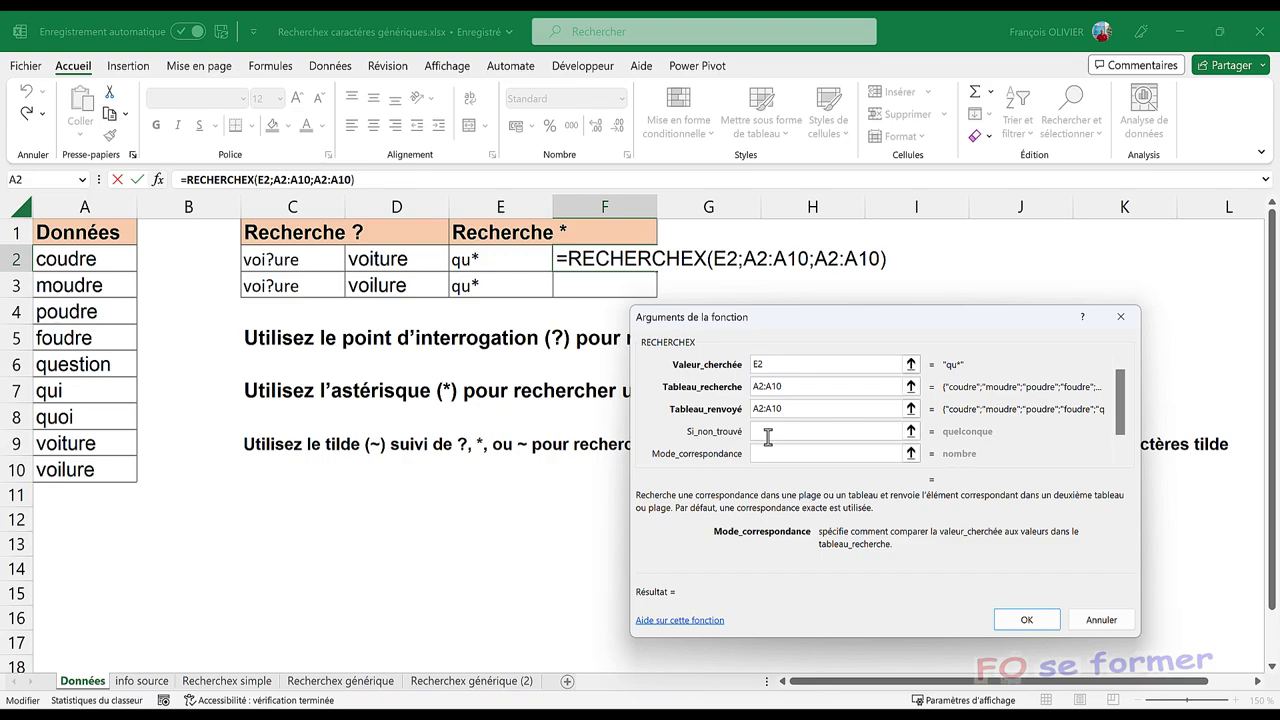
type("2")
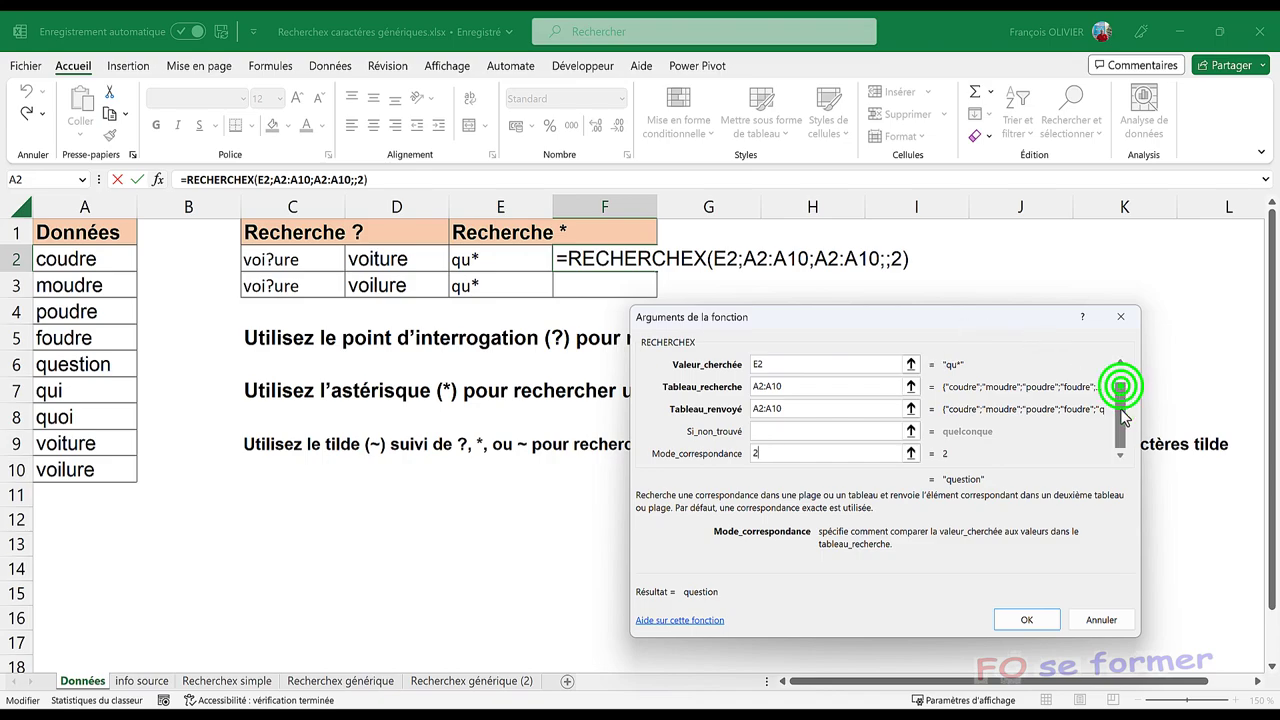
left_click_drag(1123, 400, 1123, 418)
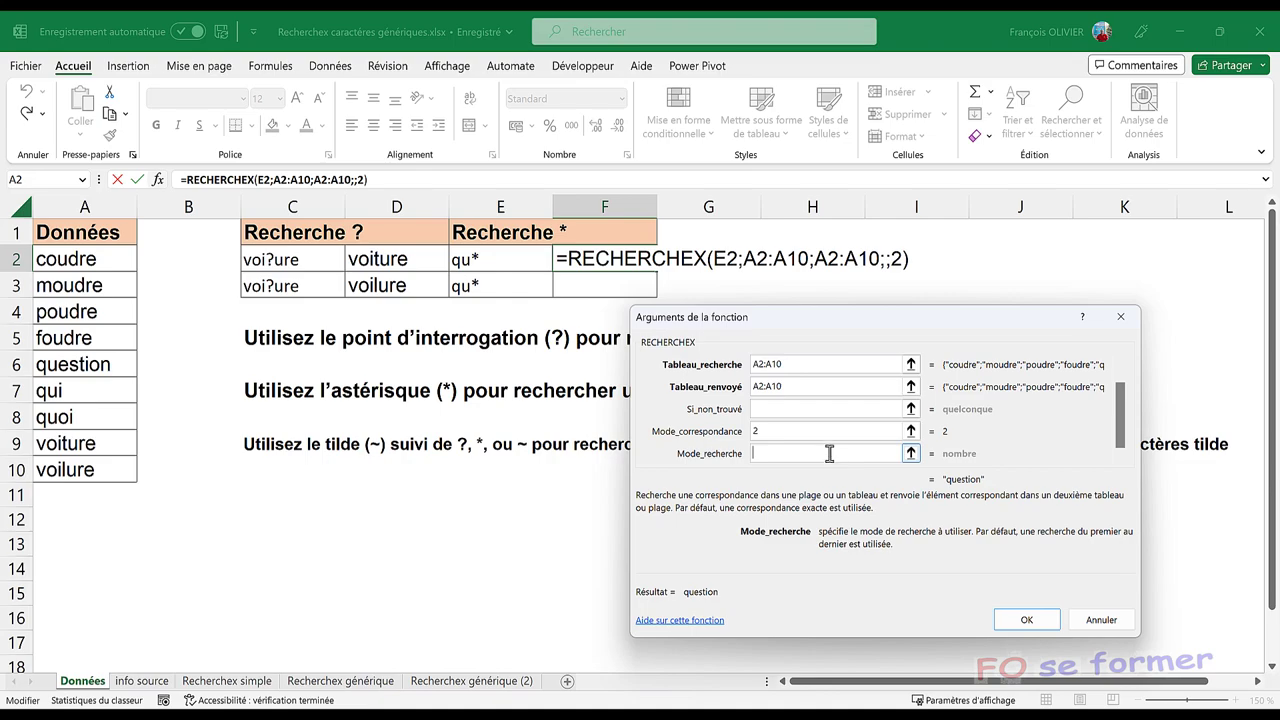
left_click(830, 431)
left_click(842, 450)
left_click(1005, 626)
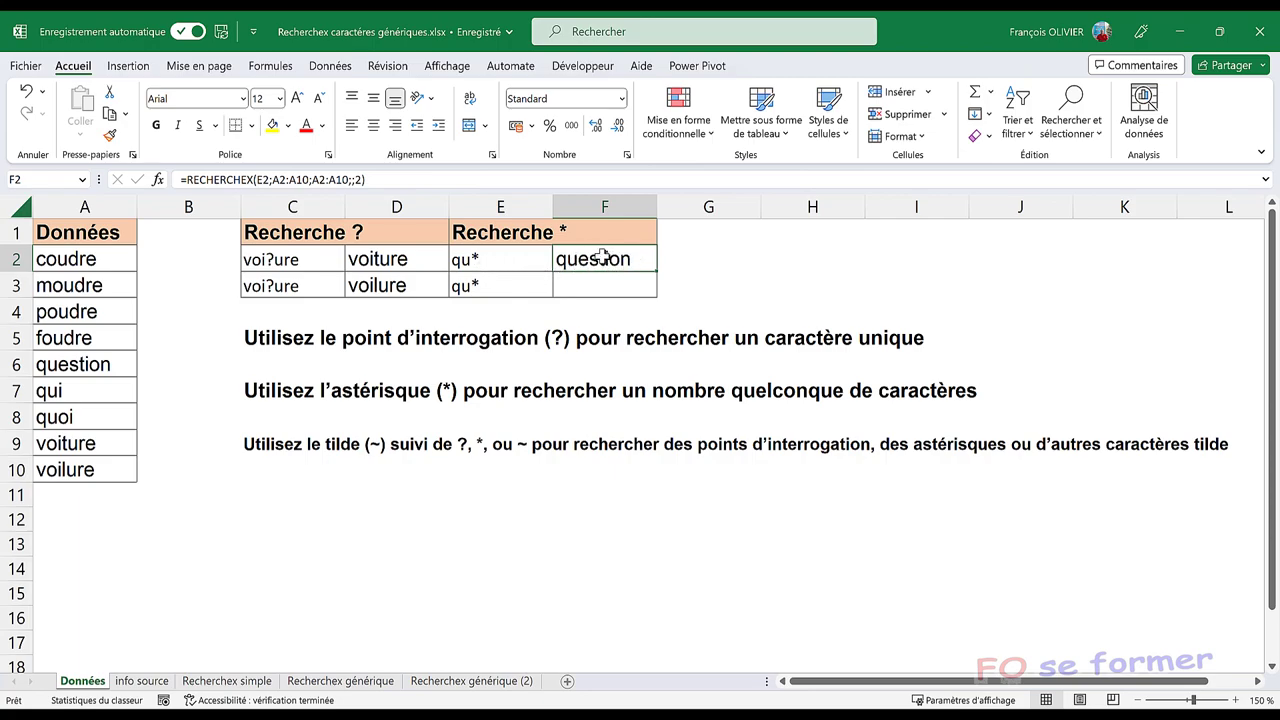
- Start a RECHERCHEX formula in F3 and open its argument form
left_click(591, 283)
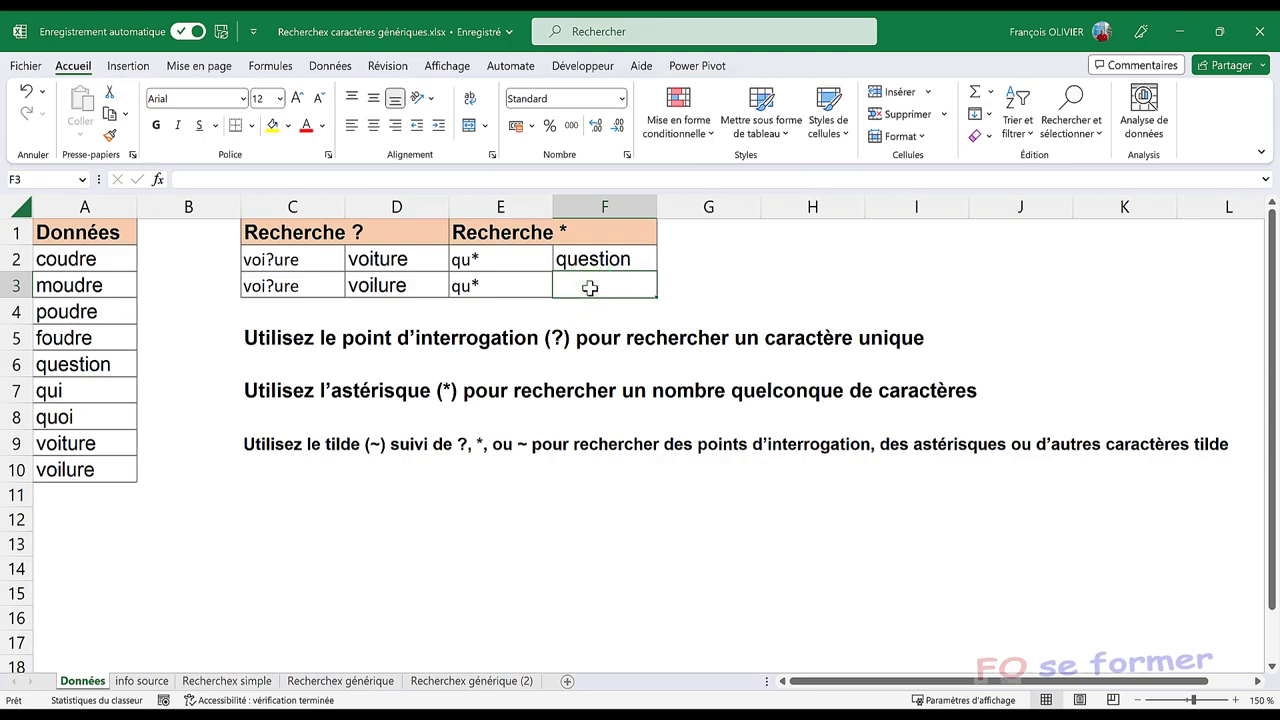
type("=")
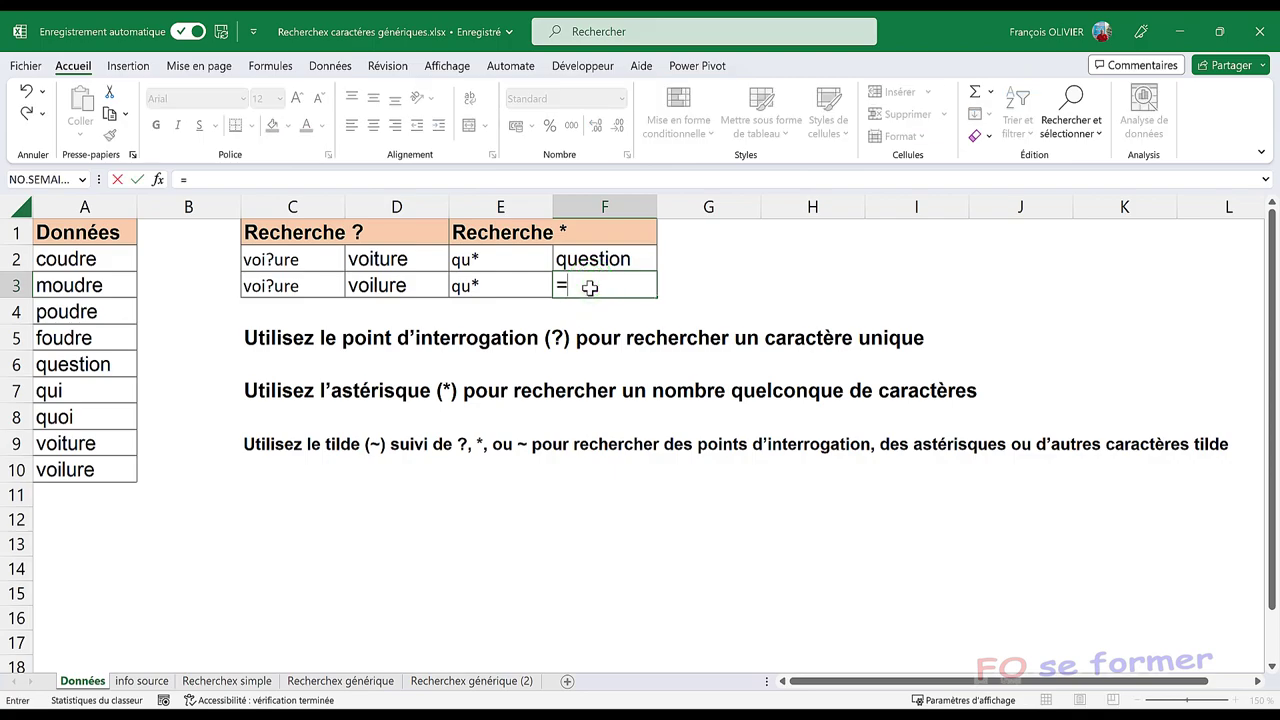
type("rech")
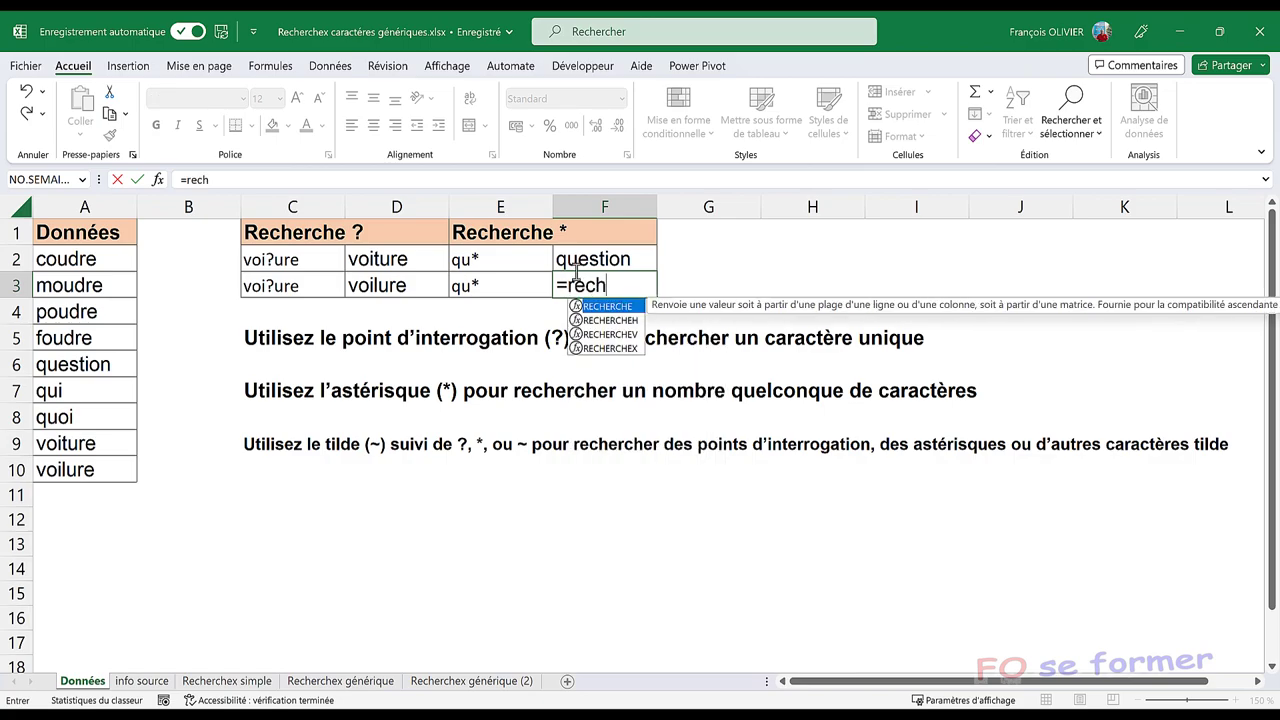
double_click(622, 344)
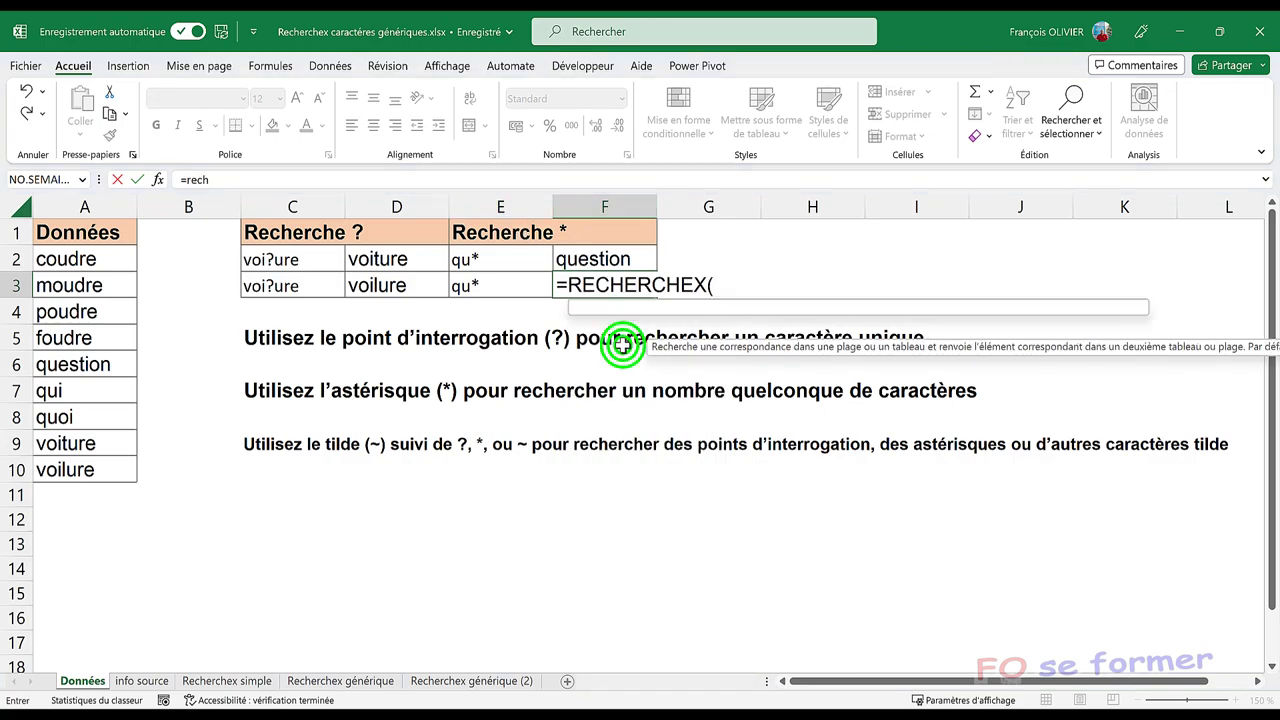
left_click(157, 180)
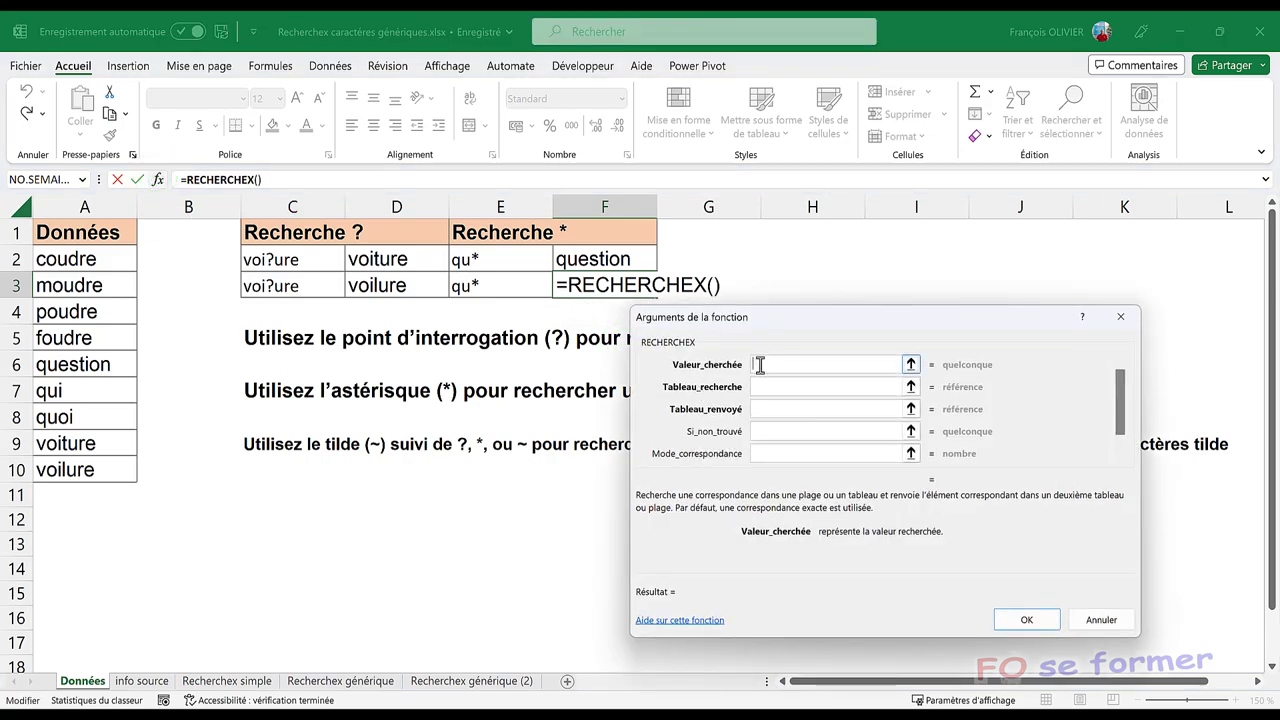
- Set the lookup value to E3 and both lookup and return ranges to A2:A10
left_click(758, 364)
left_click(500, 282)
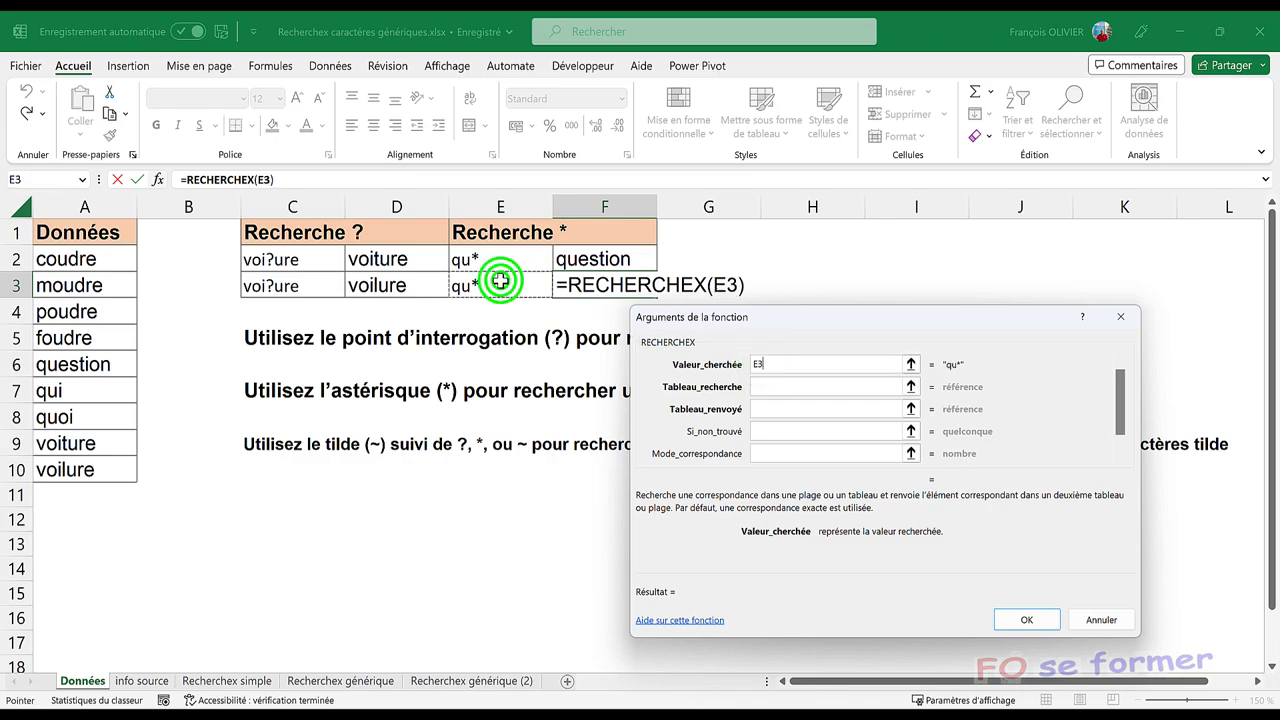
left_click(757, 385)
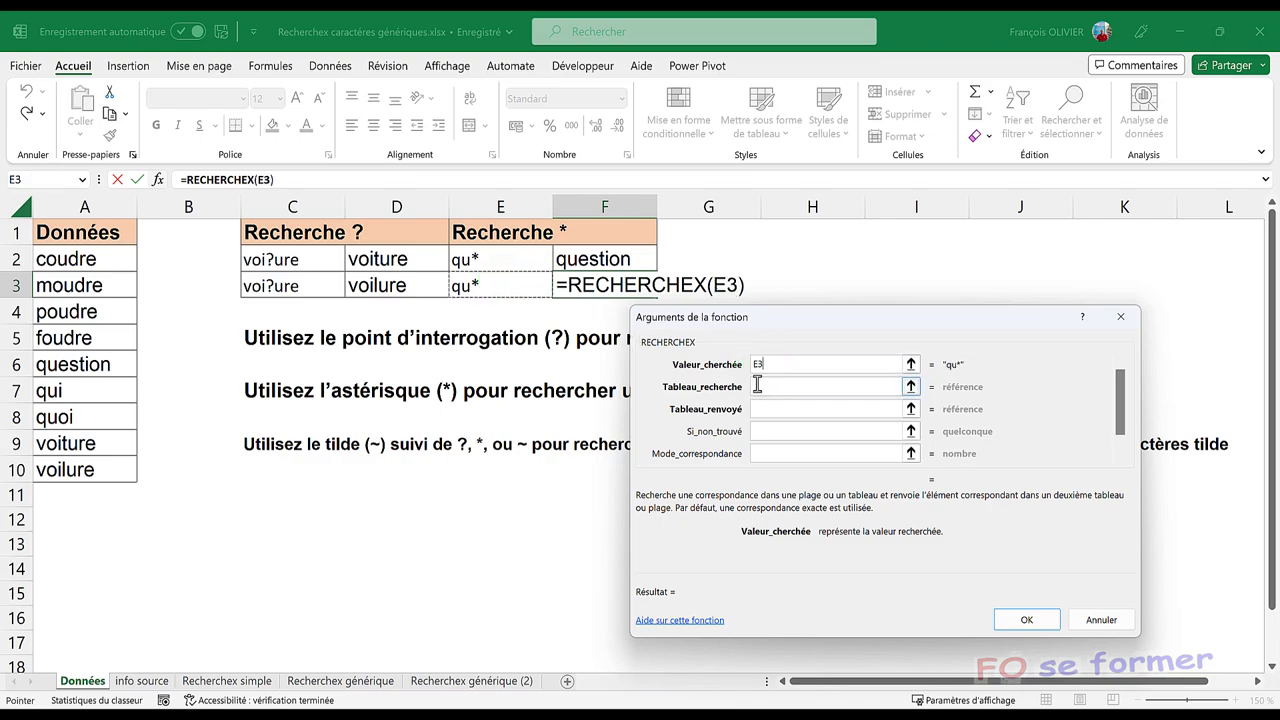
left_click(757, 386)
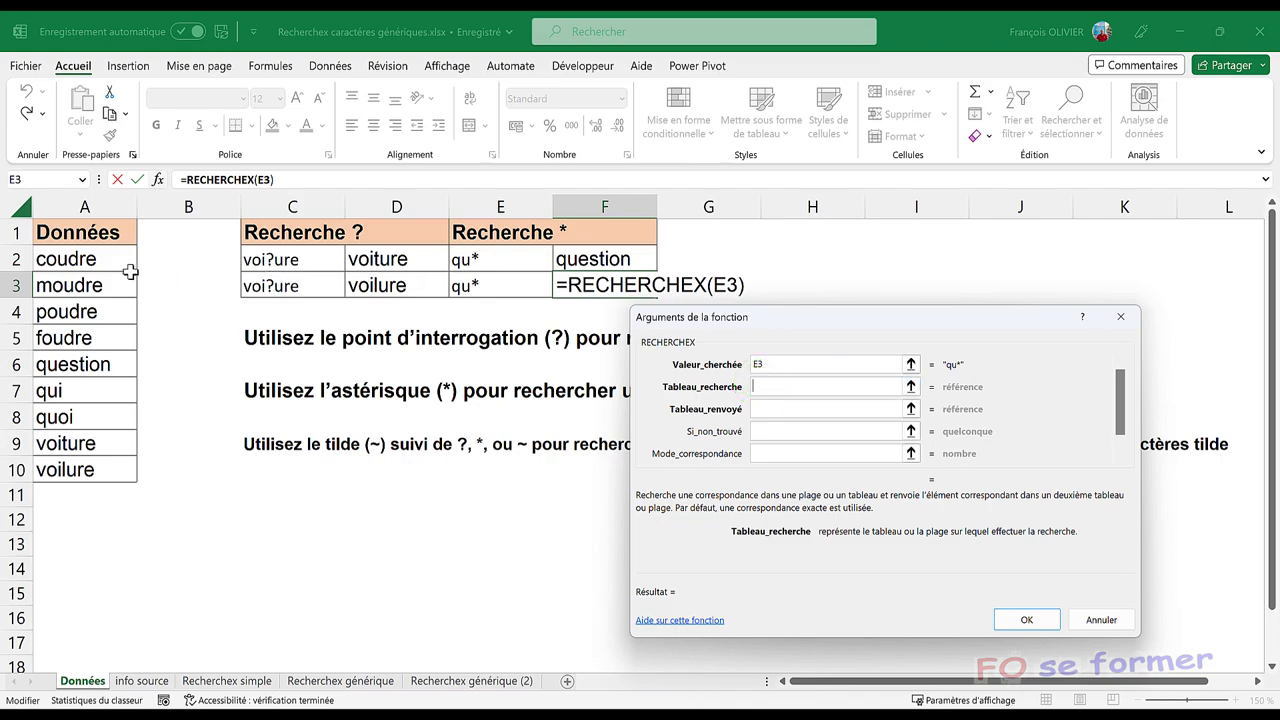
left_click_drag(115, 259, 114, 471)
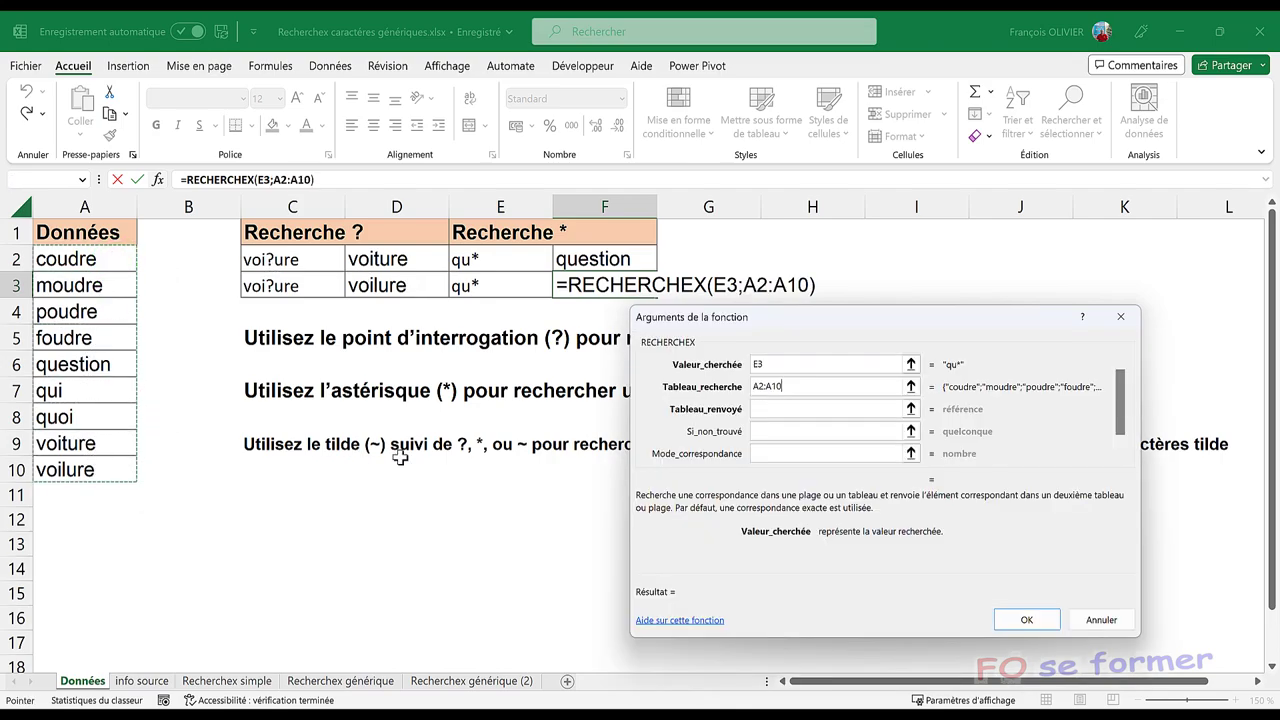
left_click(782, 406)
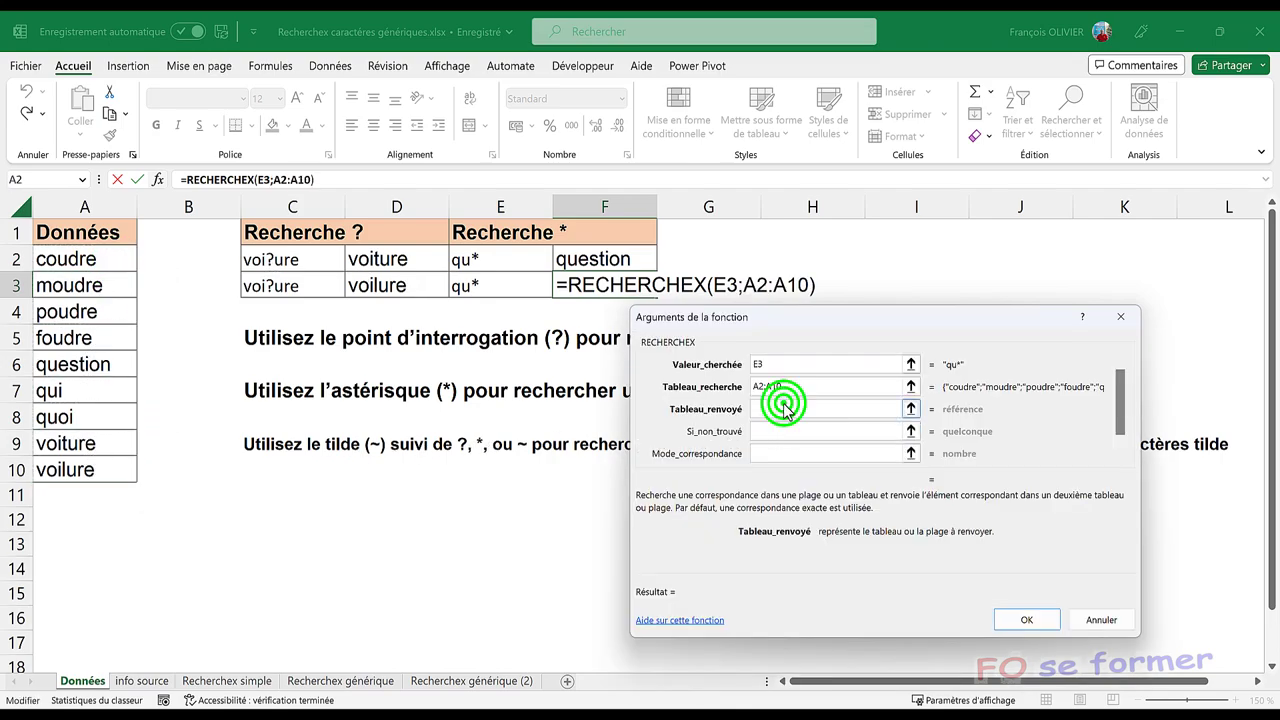
left_click_drag(100, 259, 92, 472)
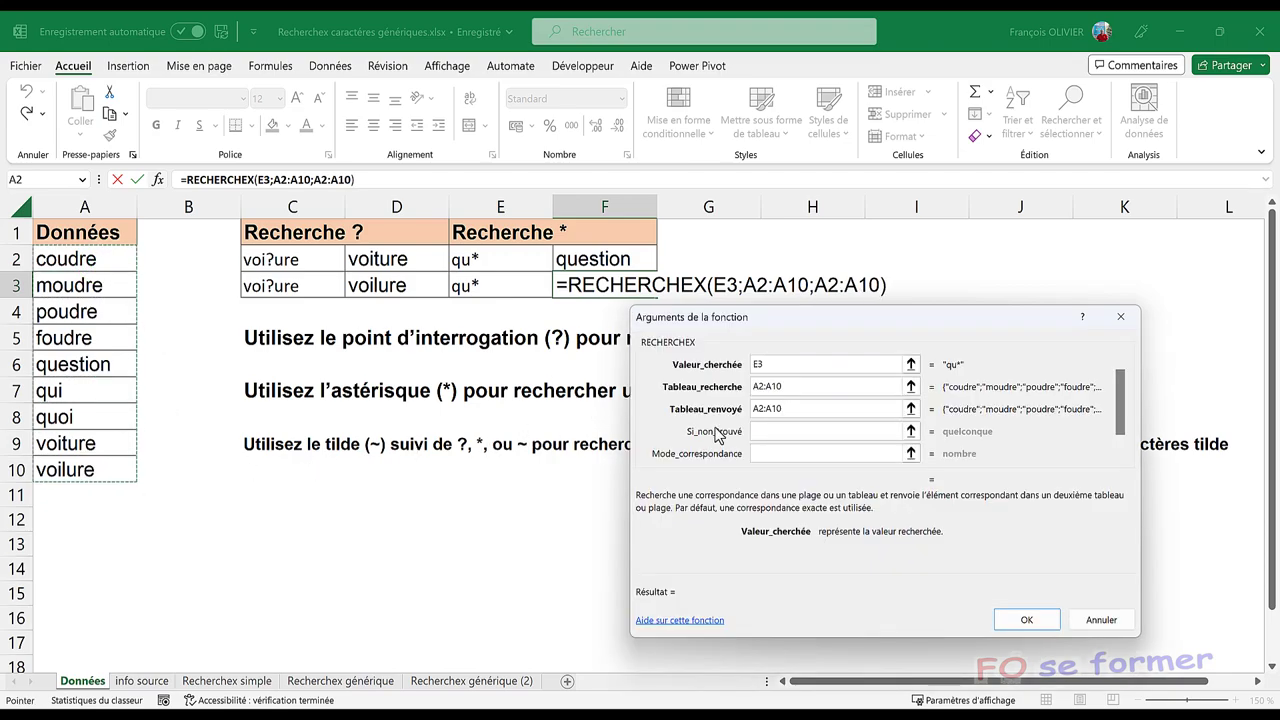
- Use match mode 2 and search mode -1, then confirm so F3 returns quoi
left_click(790, 452)
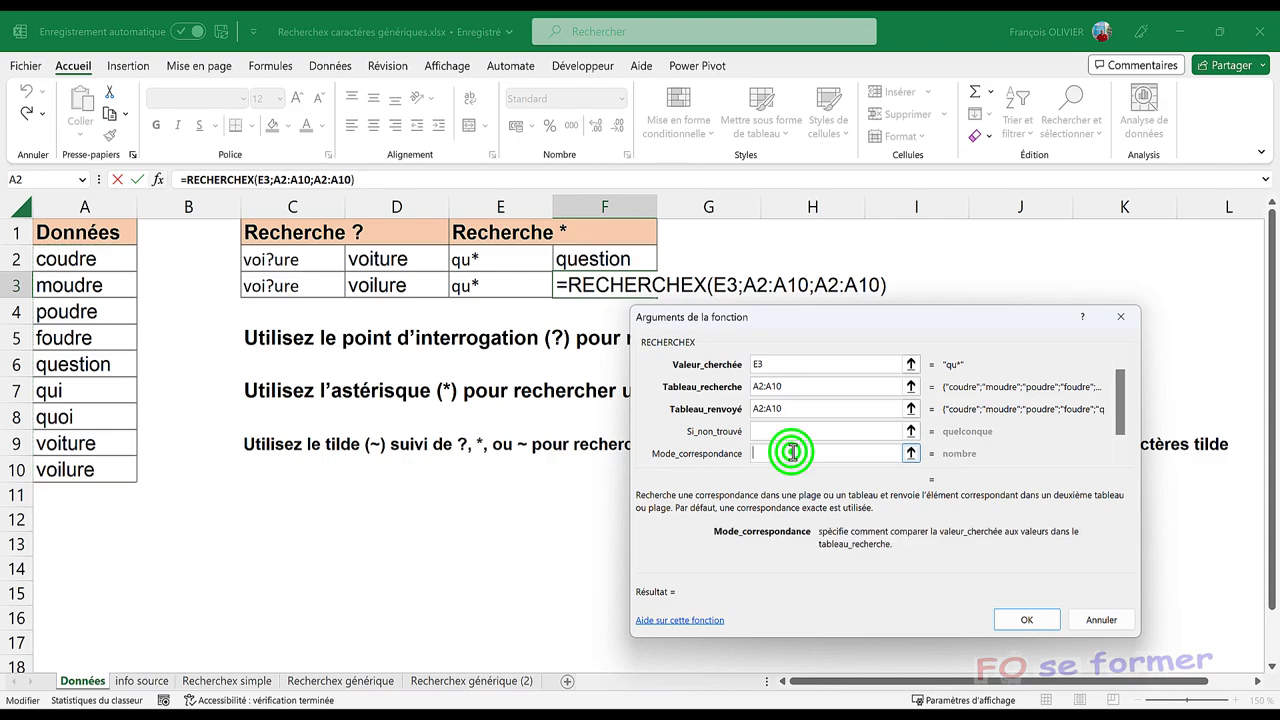
type("2")
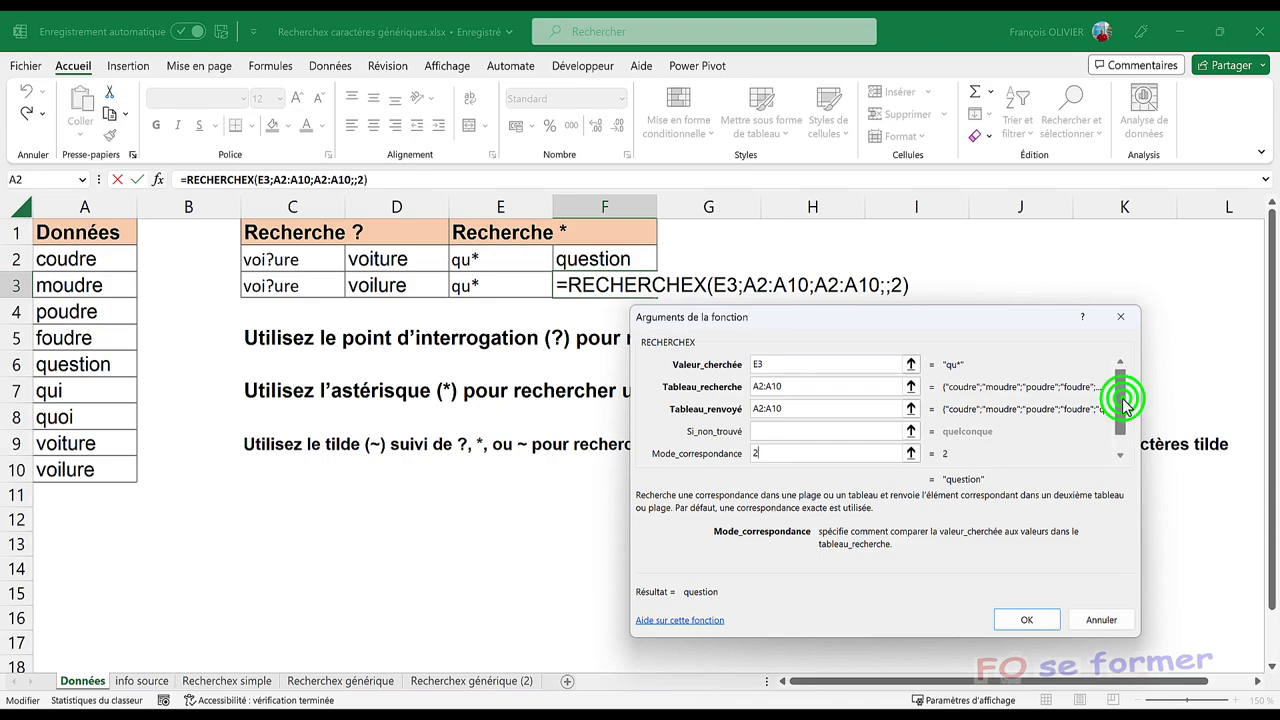
left_click_drag(1122, 400, 1122, 455)
left_click(805, 452)
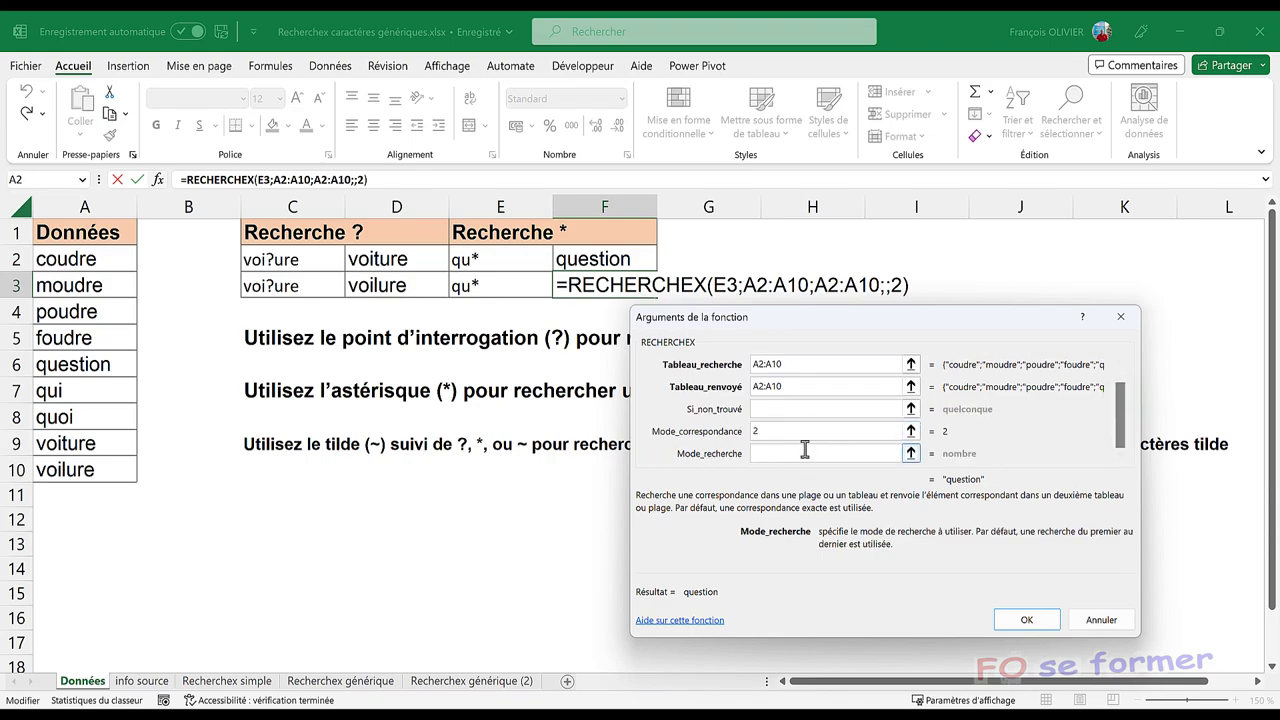
left_click(805, 452)
type("-1")
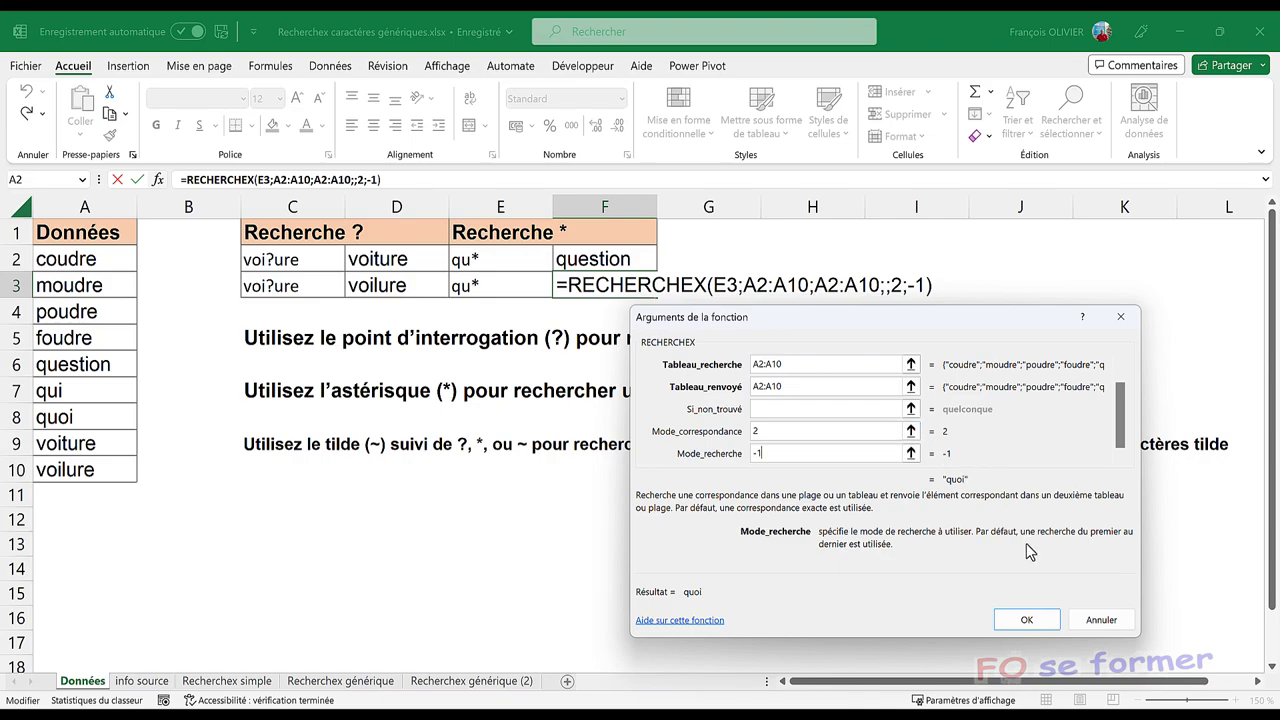
left_click(1041, 617)
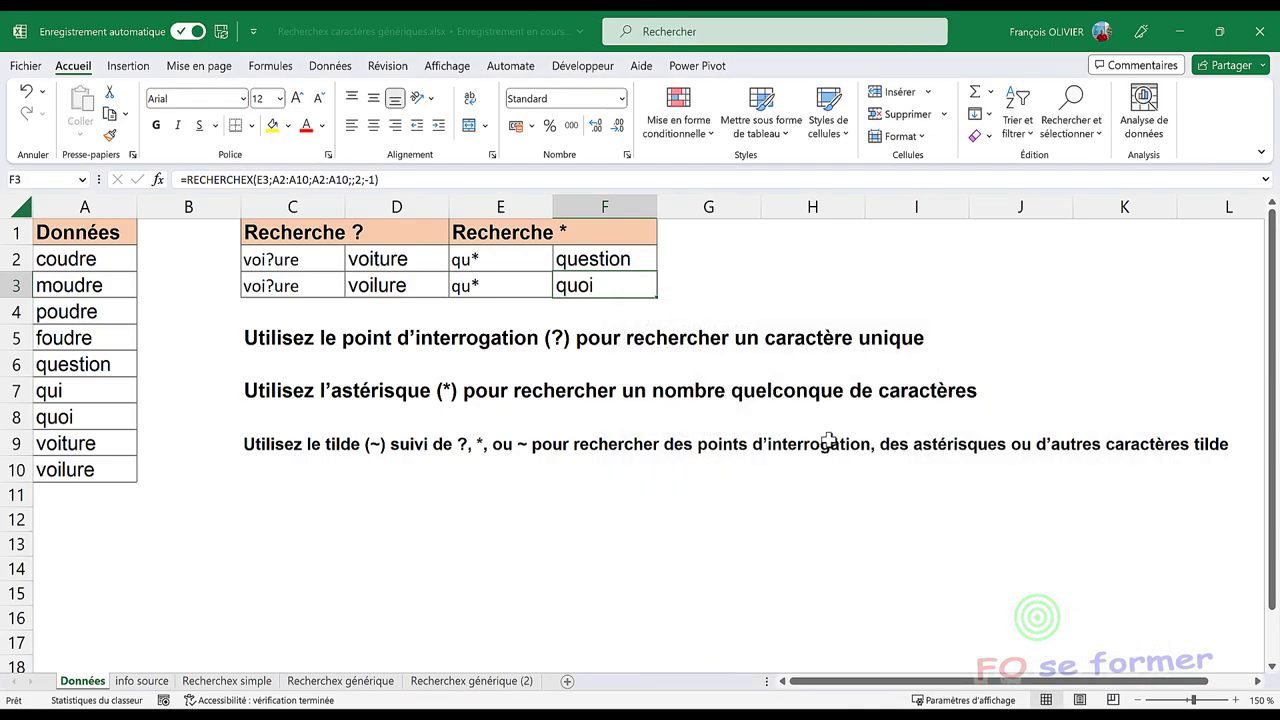
- Show formulas, then widen columns D and F, narrowing E, so formulas fit fully
left_click(278, 67)
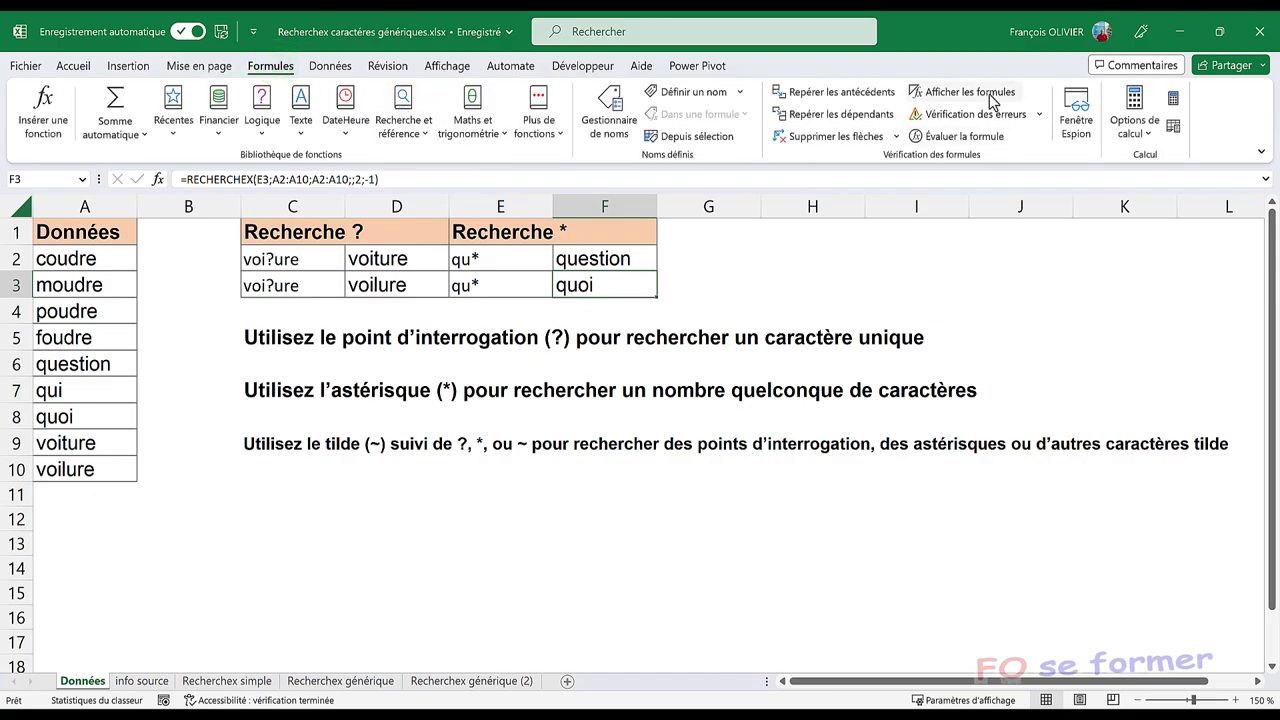
left_click(988, 91)
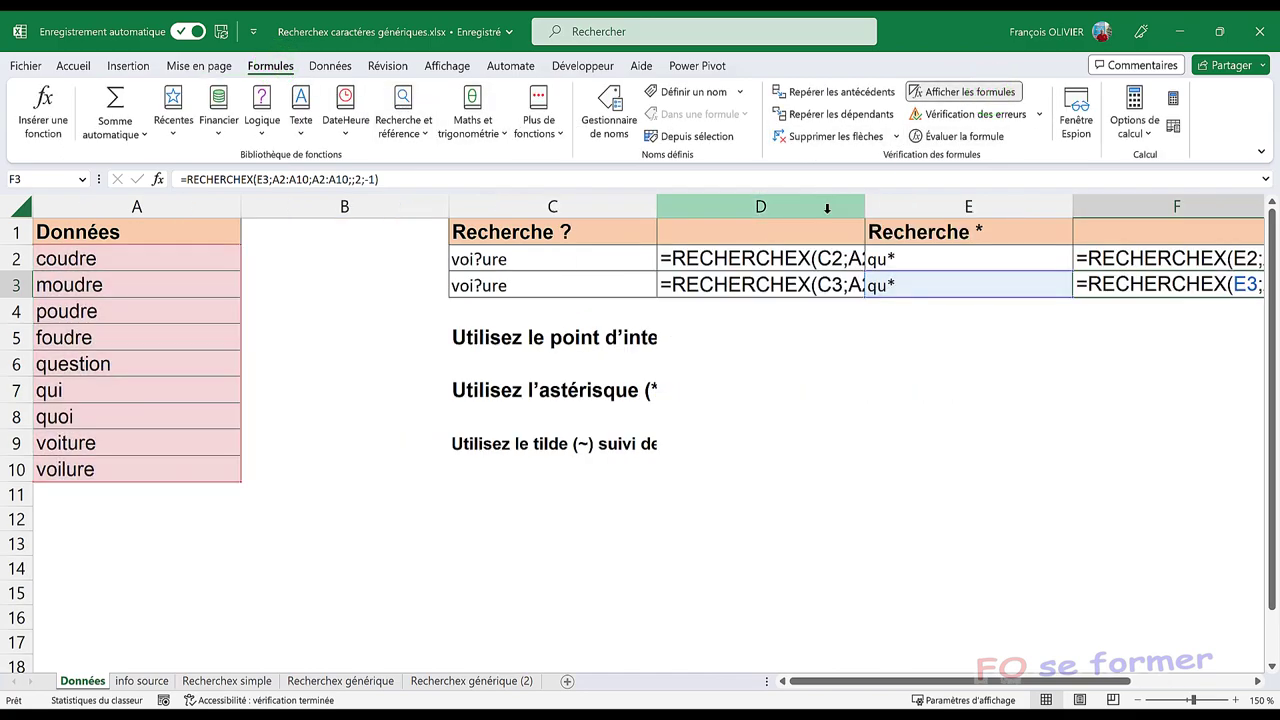
left_click_drag(830, 678, 900, 678)
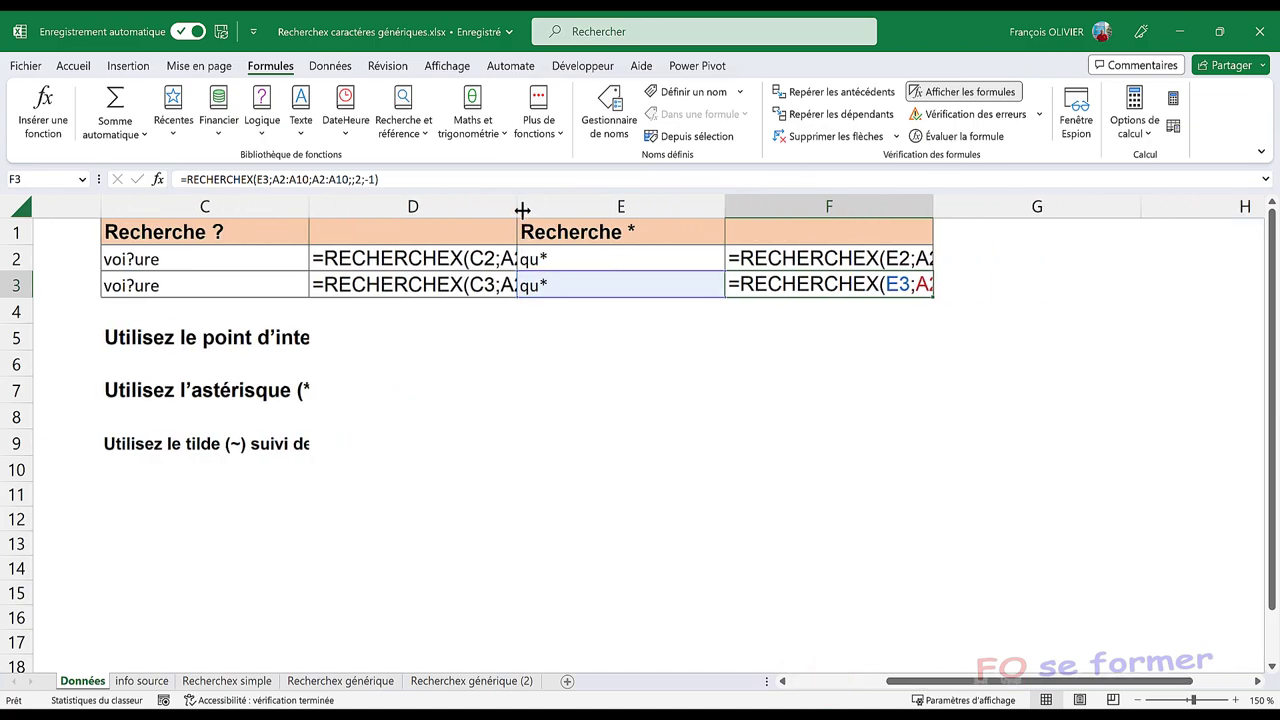
left_click_drag(522, 210, 730, 212)
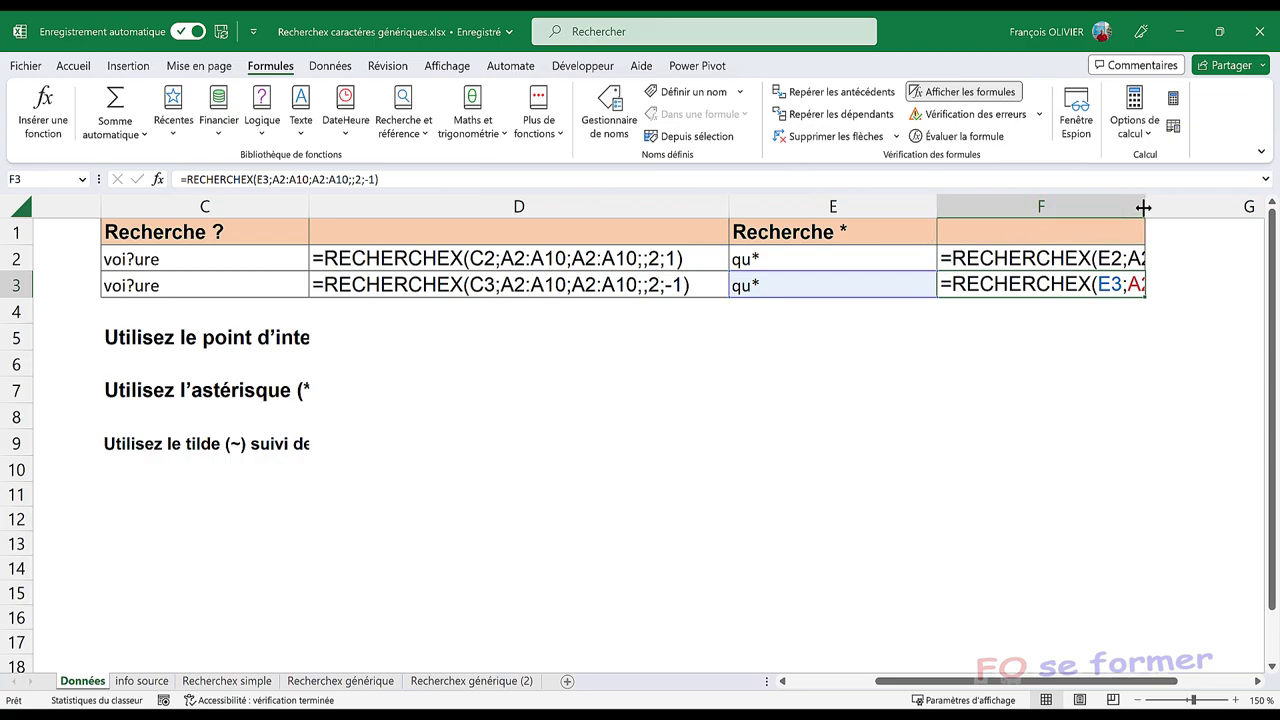
left_click_drag(1145, 207, 1263, 207)
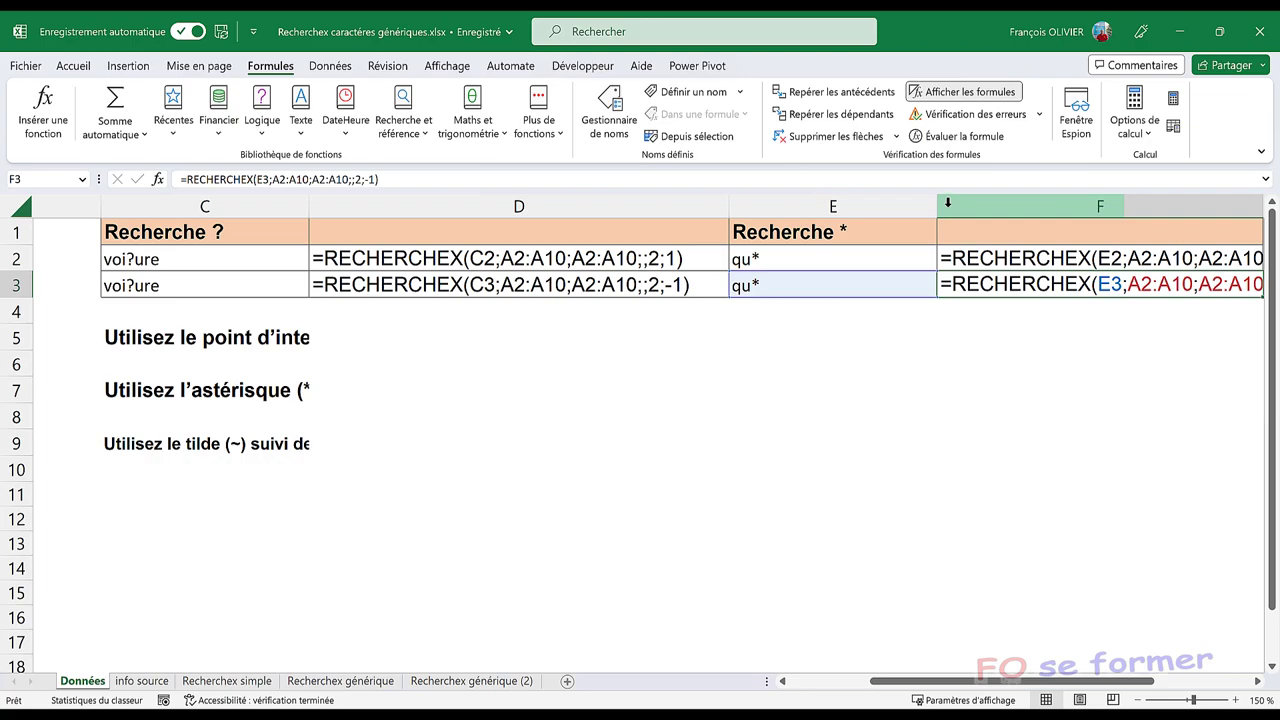
mouse_move(937, 204)
left_mouse_down()
mouse_move(849, 204)
mouse_move(861, 204)
left_mouse_up()
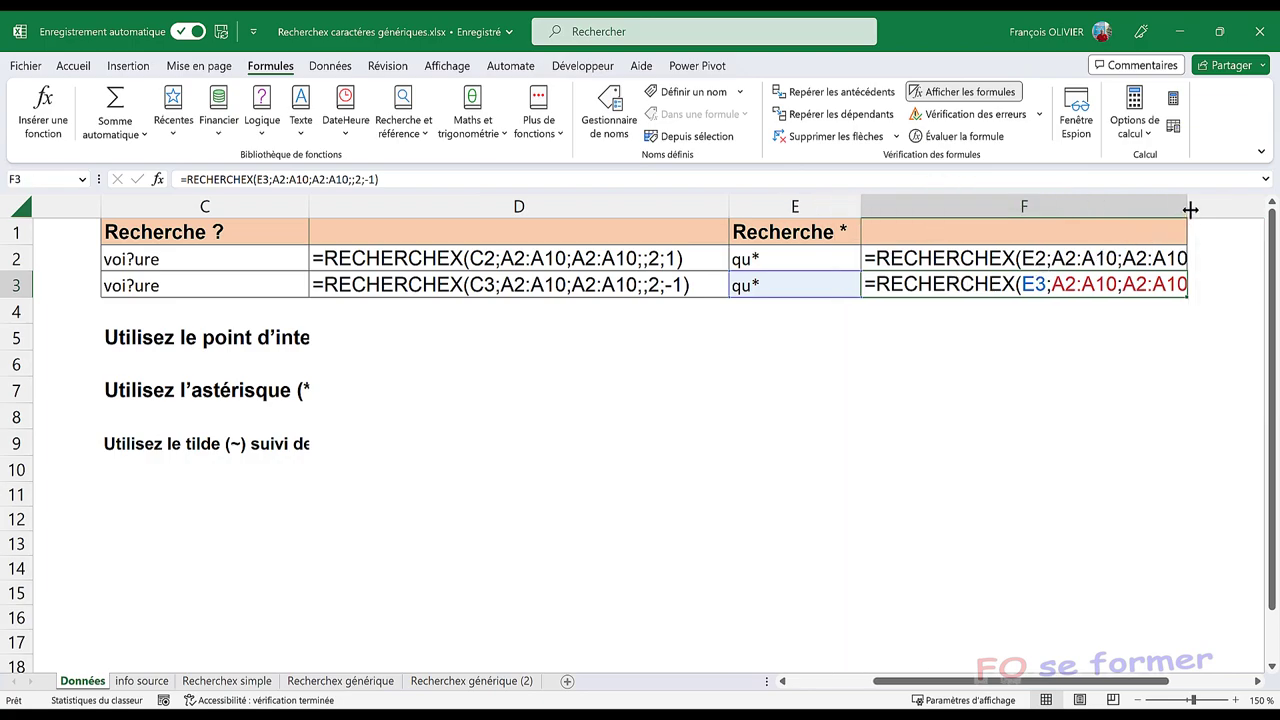
left_click_drag(1190, 209, 1252, 204)
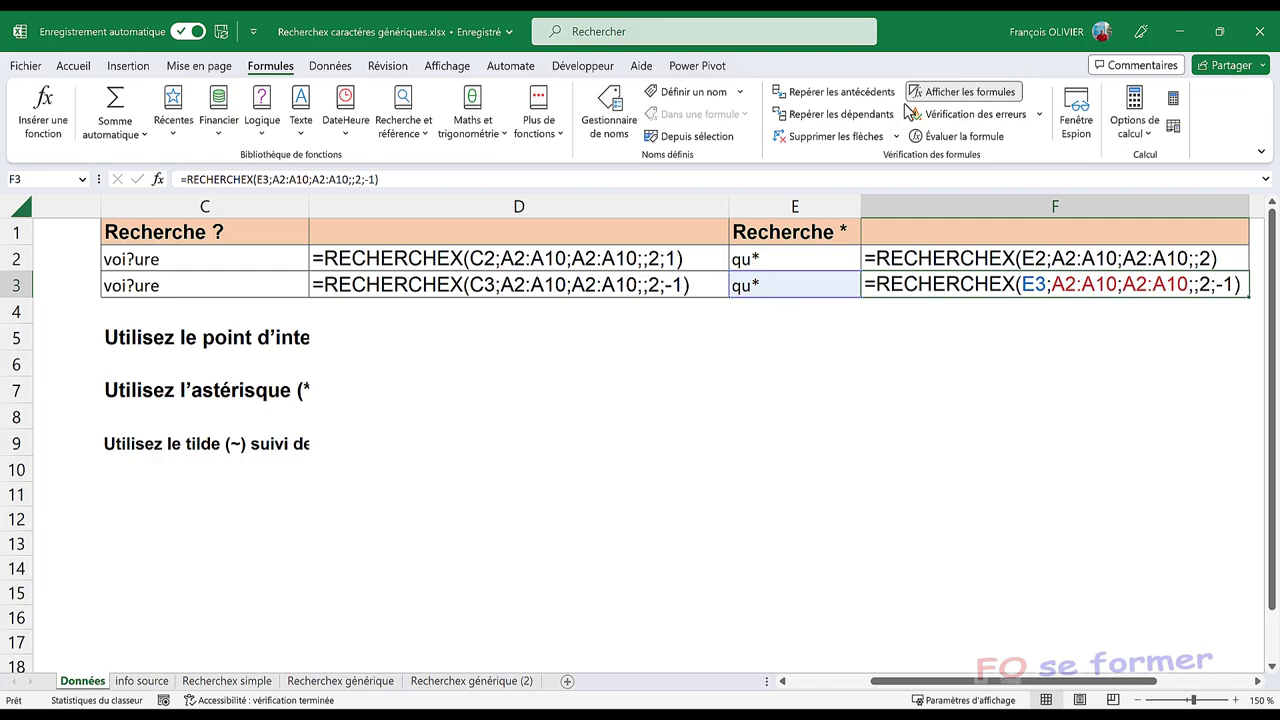
- Turn formula display back off and go to the info source sheet
left_click(940, 96)
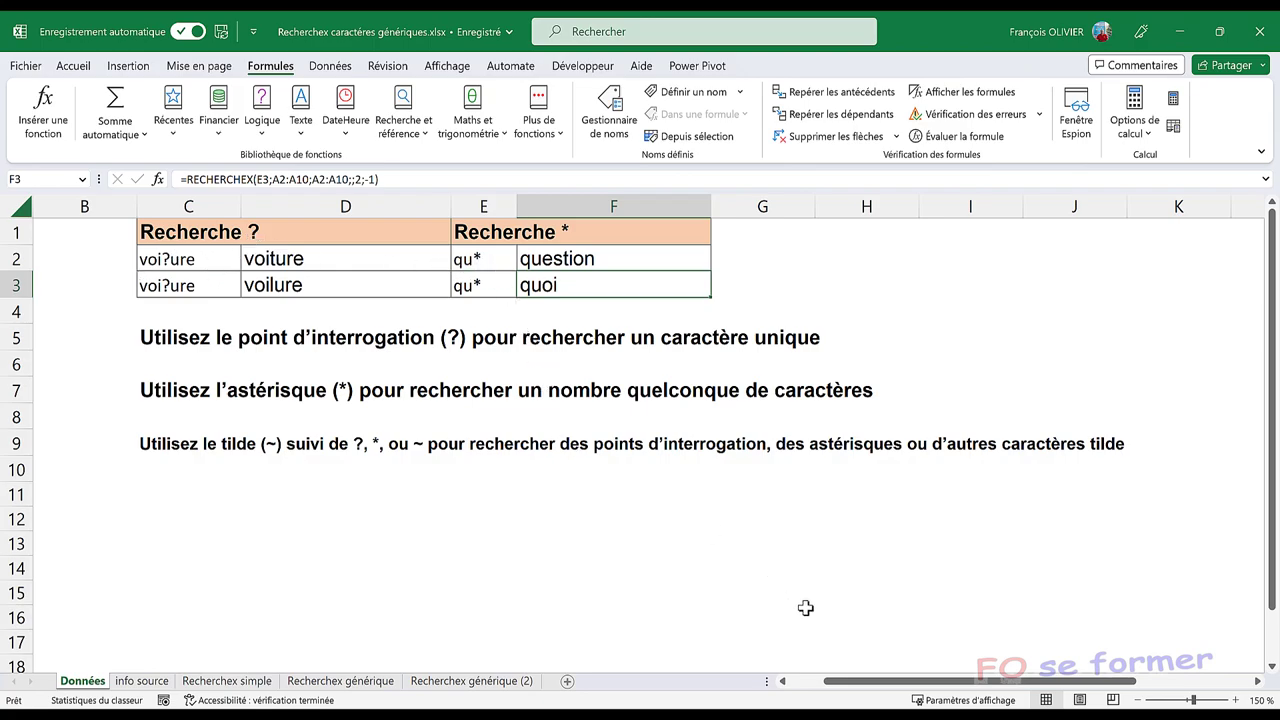
left_click(812, 681)
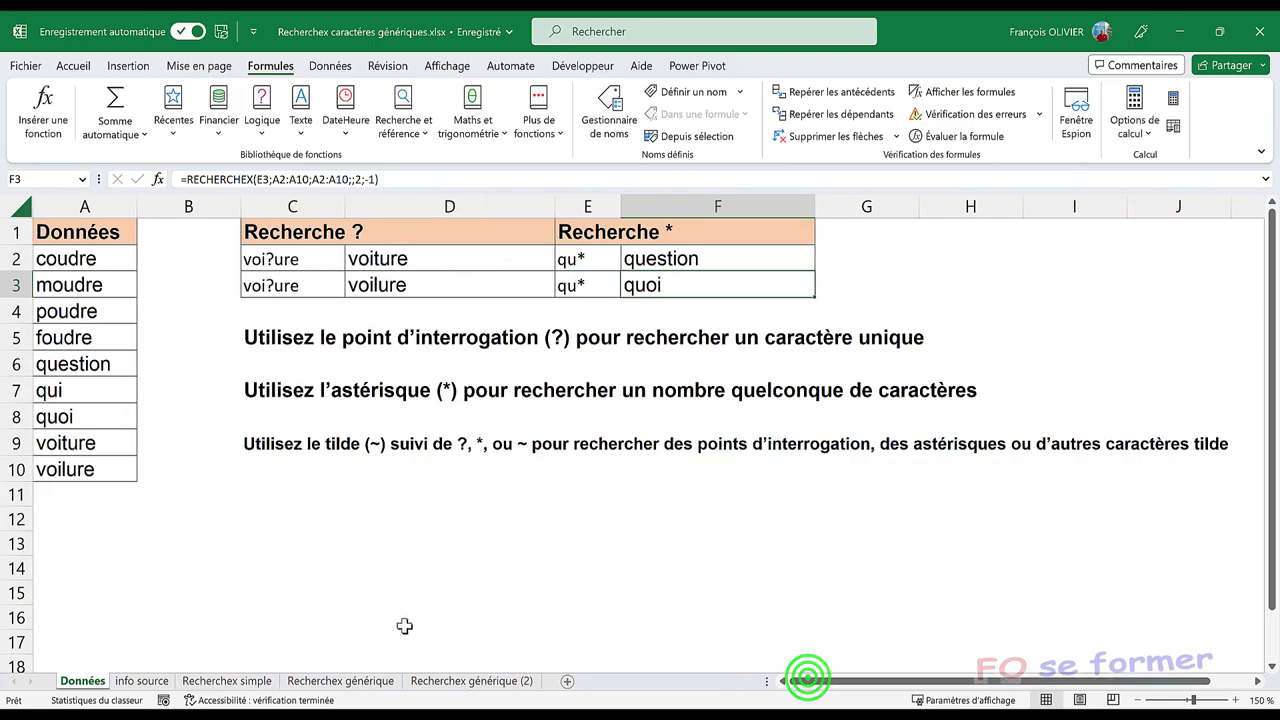
left_click(151, 684)
- Scroll down through the info source product list and back to the top
scroll(256, 393, "up", 2)
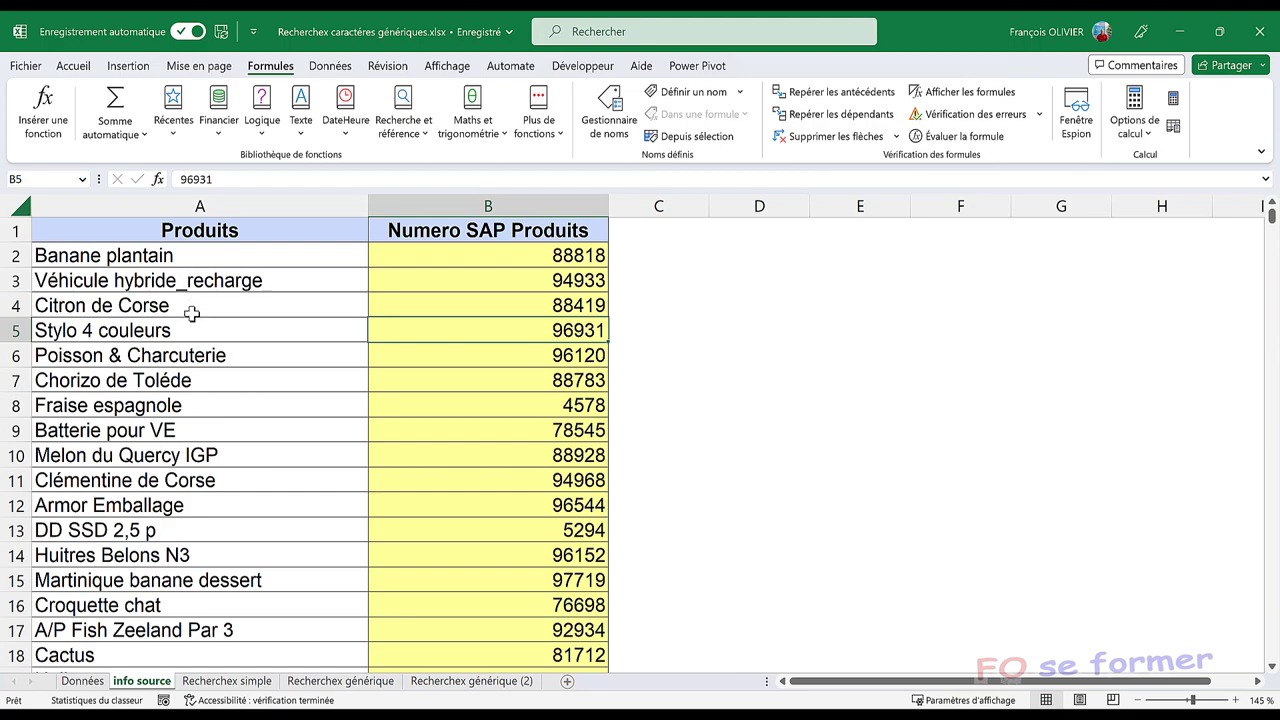
scroll(200, 420, "down", 1)
scroll(205, 360, "down", 1)
scroll(200, 480, "down", 1)
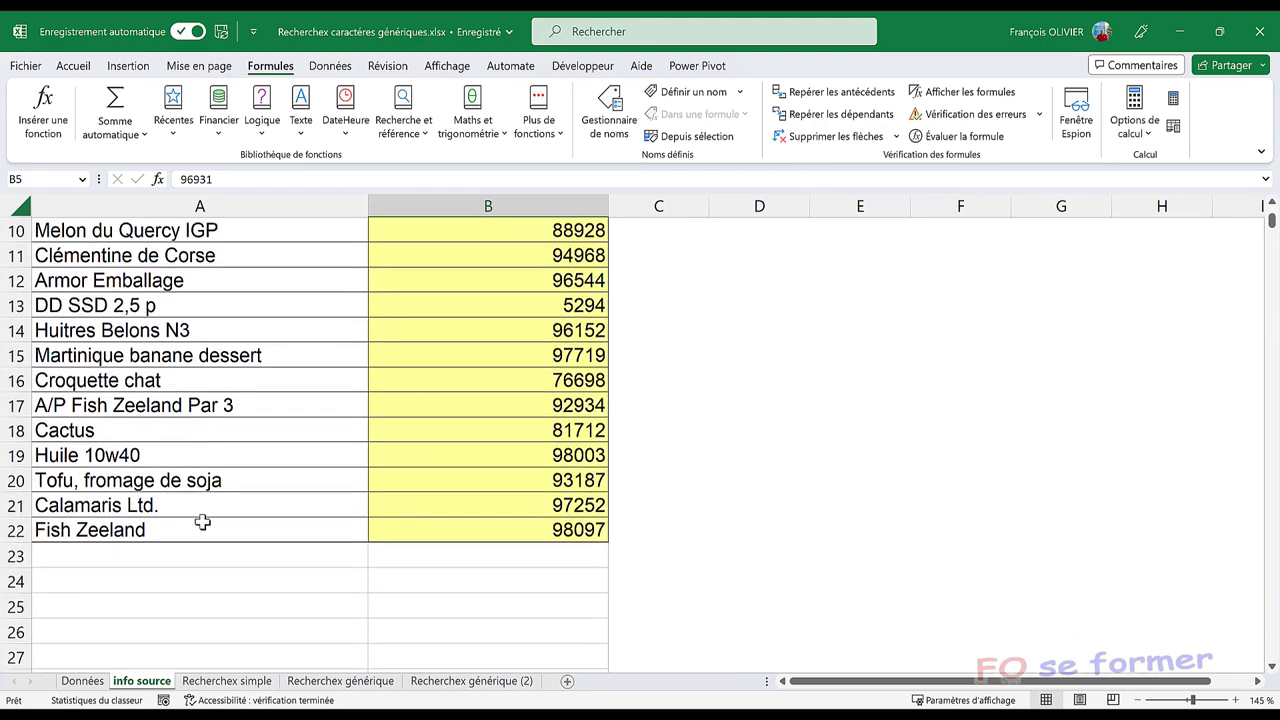
scroll(202, 522, "up", 1)
scroll(202, 522, "up", 1)
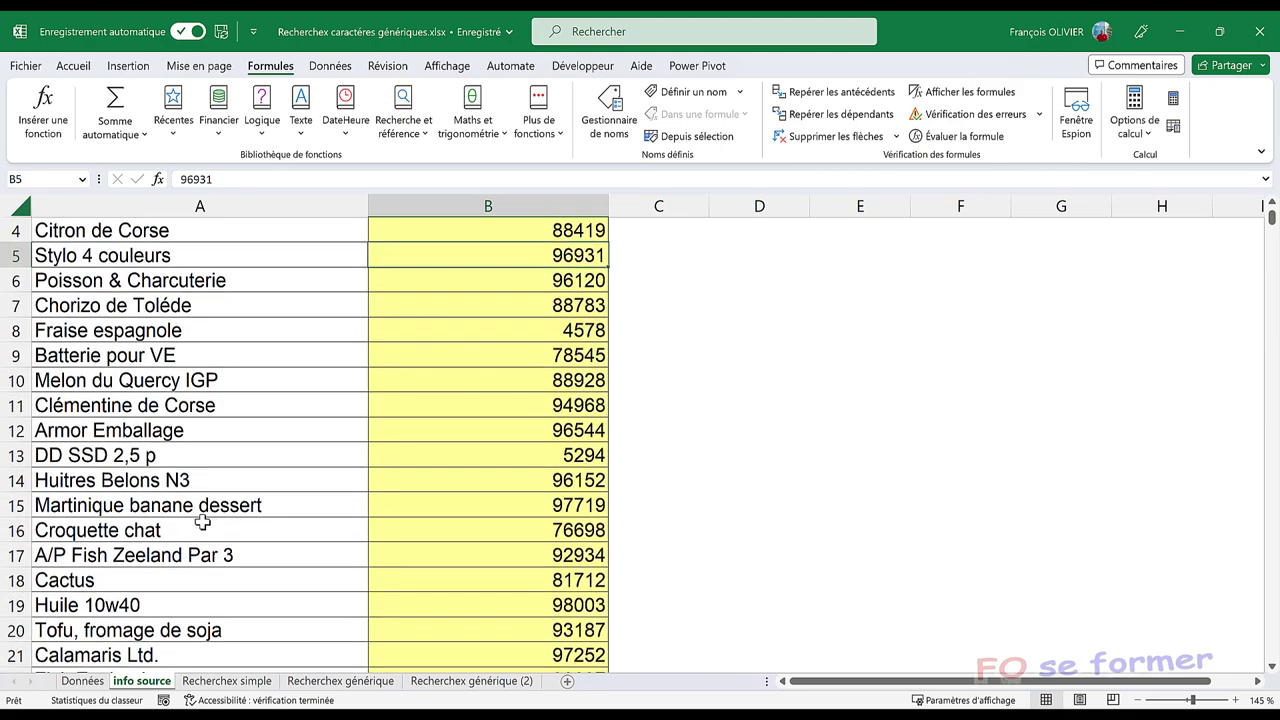
scroll(202, 522, "up", 1)
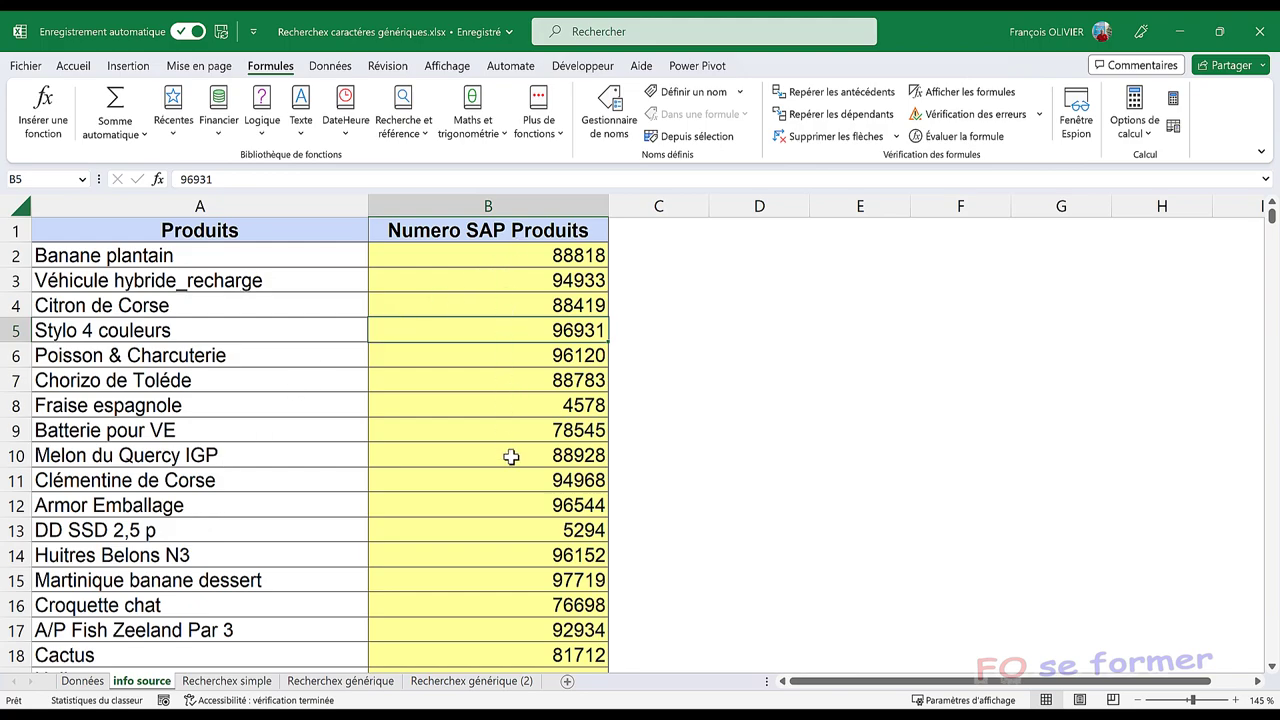
left_click(247, 682)
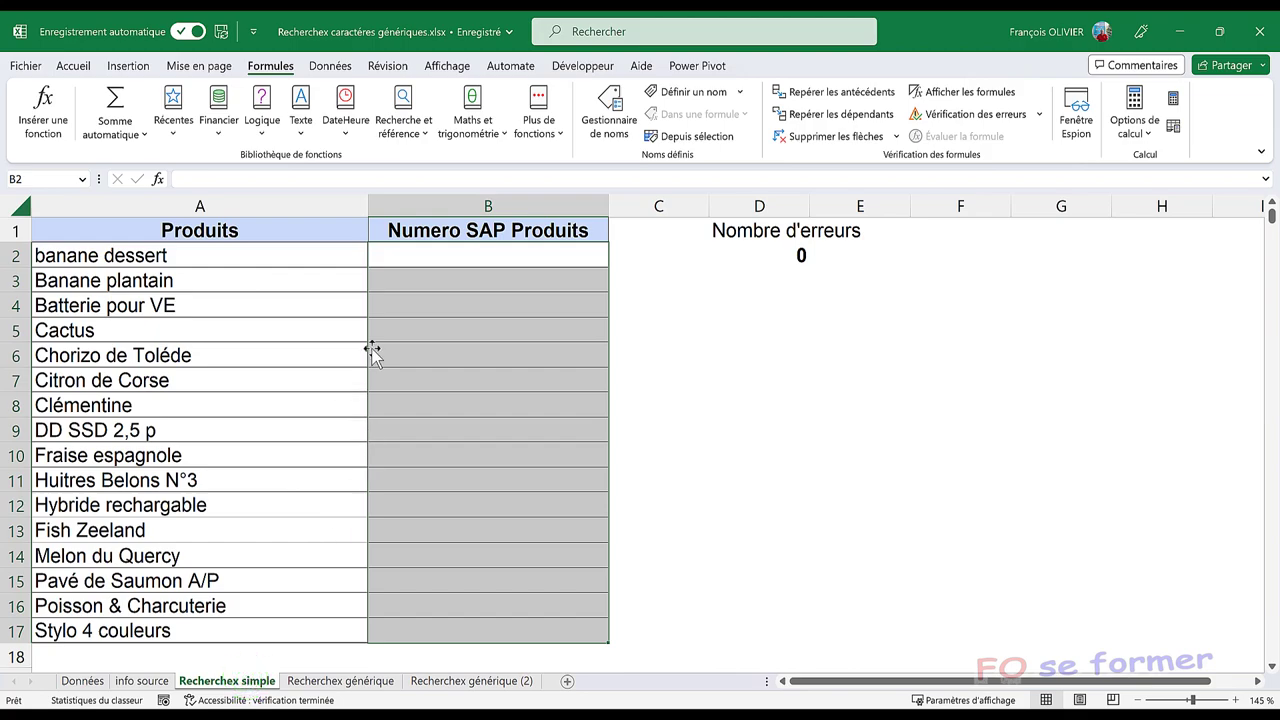
left_click(421, 261)
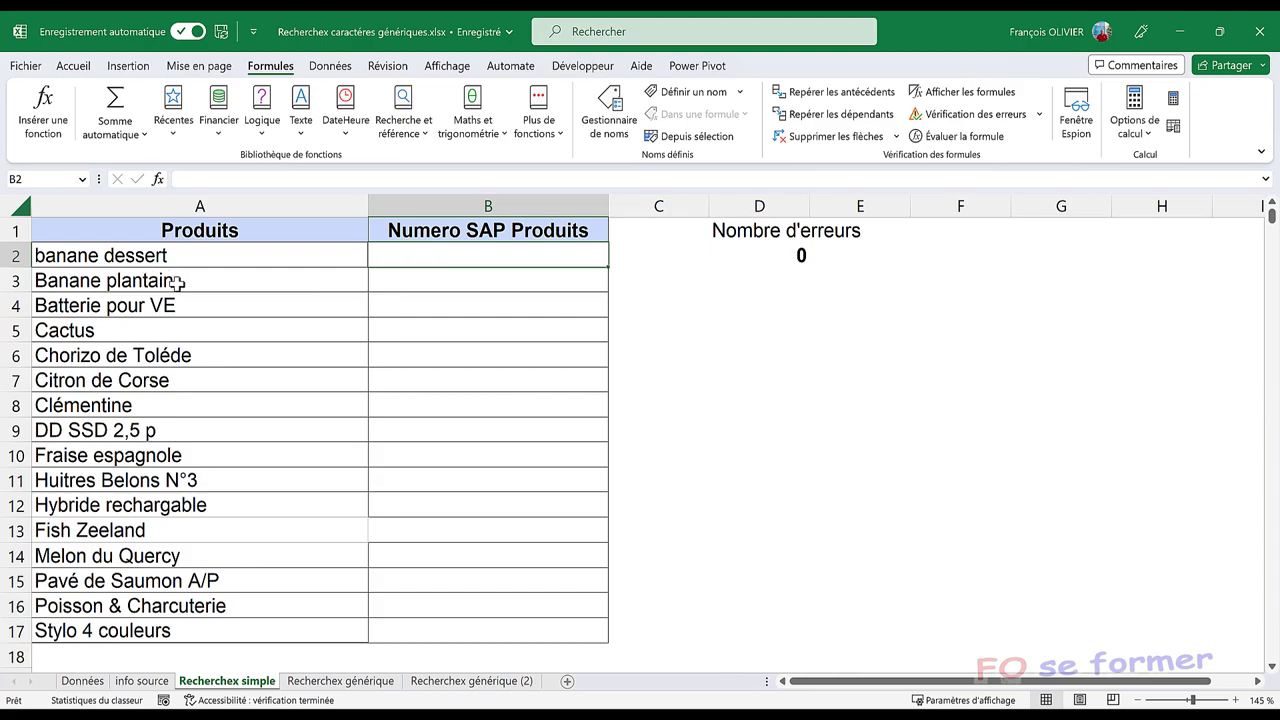
left_click(156, 682)
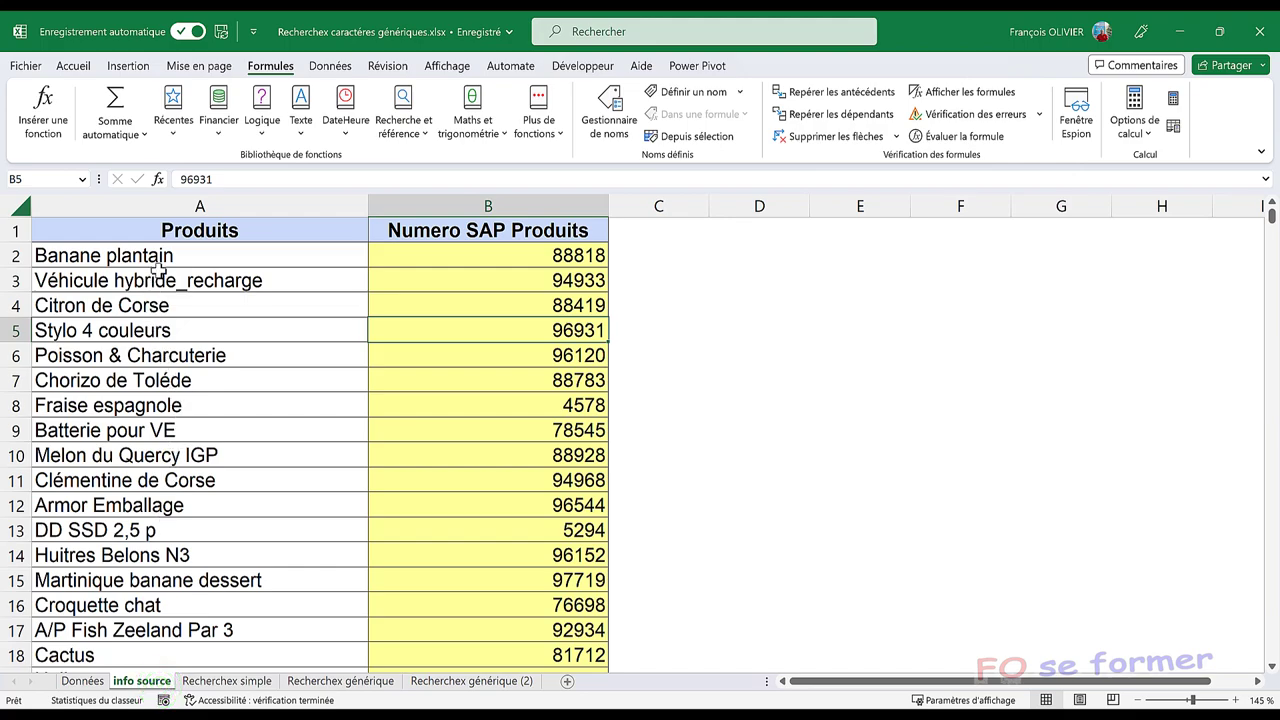
left_click(157, 258)
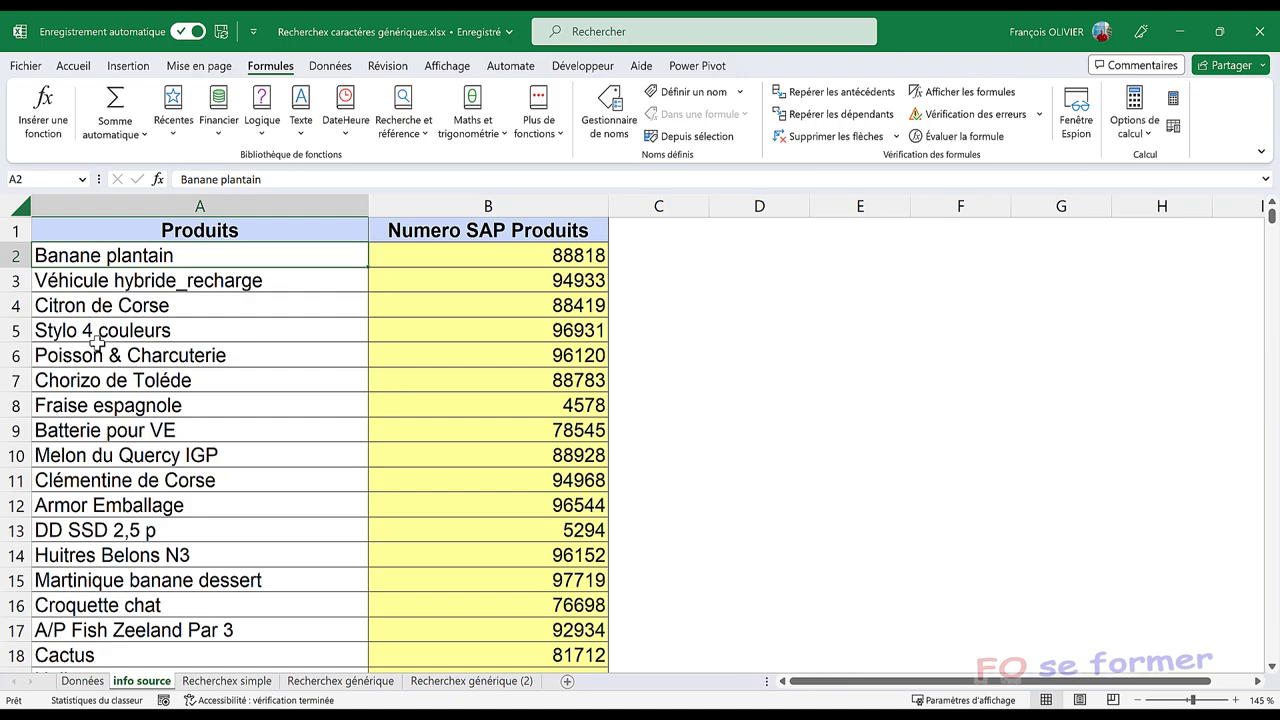
left_click(126, 580)
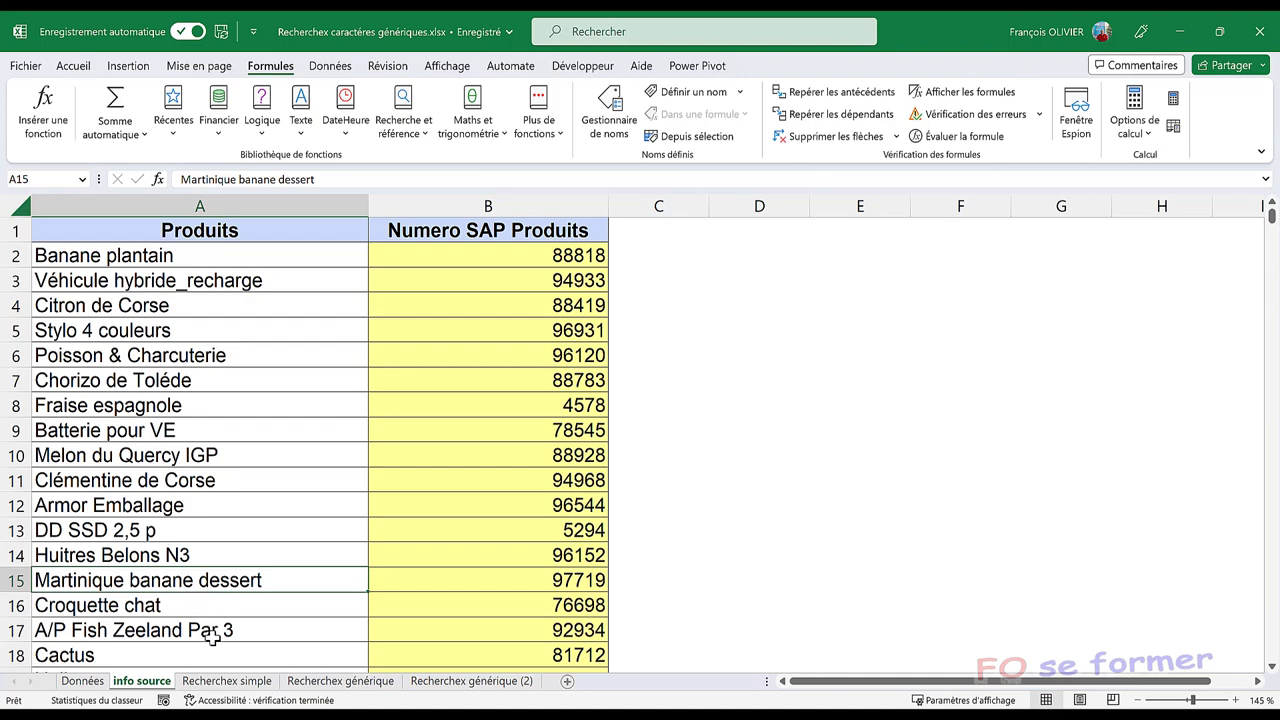
left_click(230, 682)
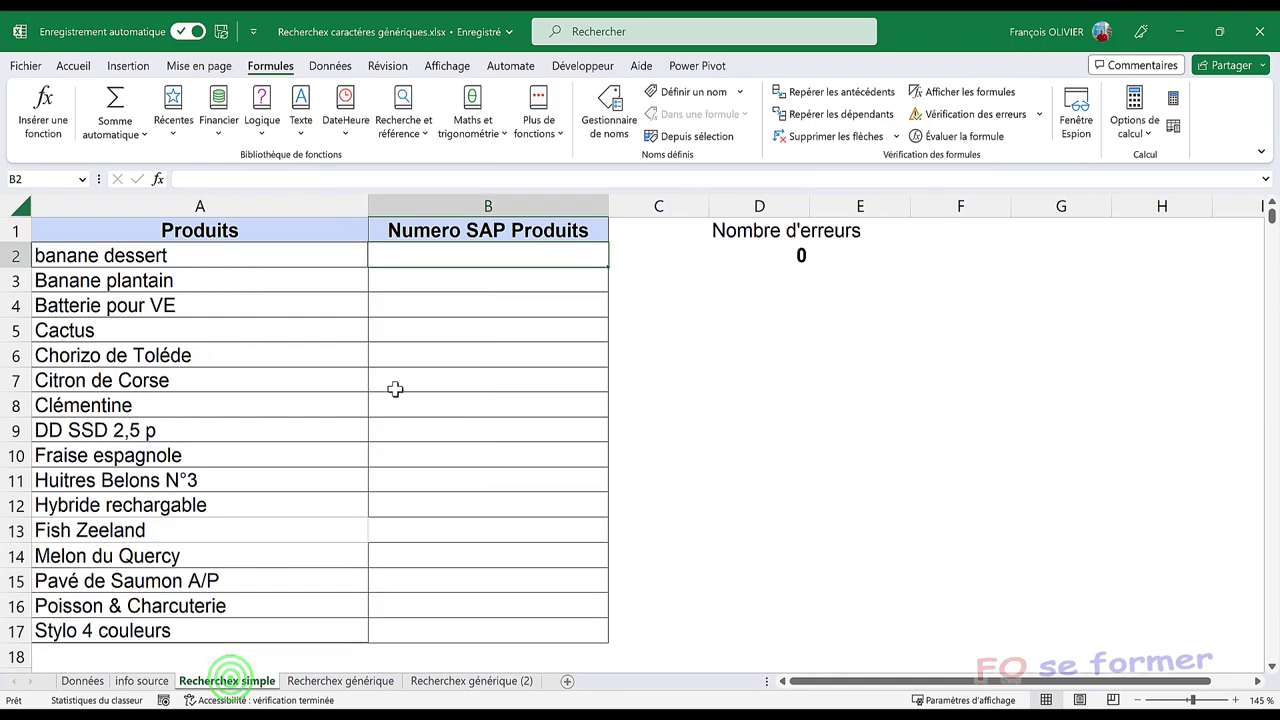
left_click(463, 255)
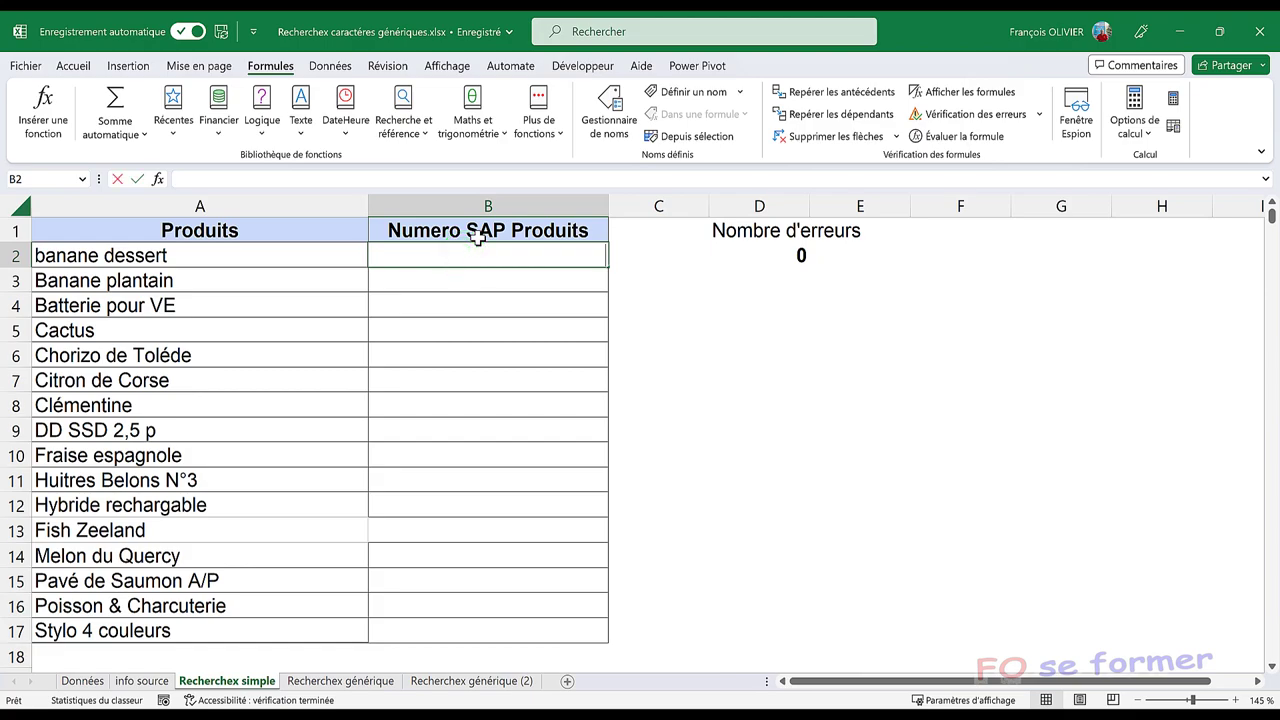
- Start RECHERCHEX in B2, remove the stray C4 reference, and open the argument form
type("=recher")
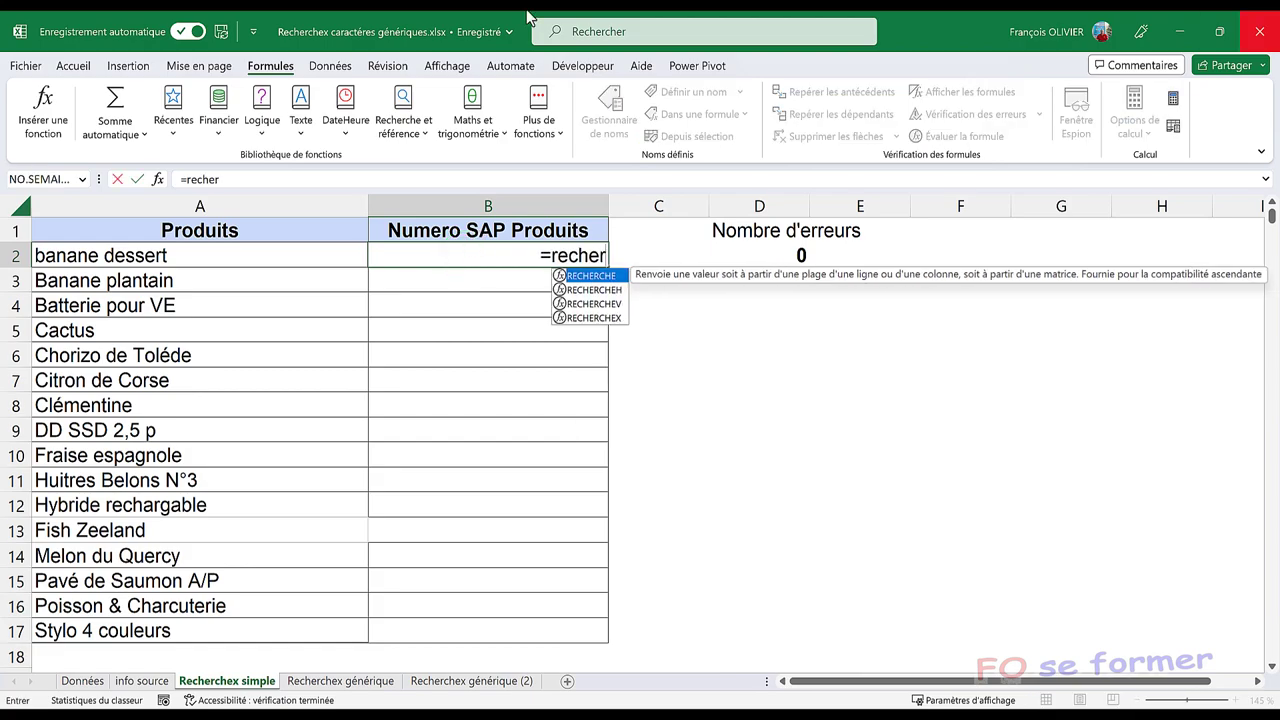
left_click(614, 318)
double_click(614, 314)
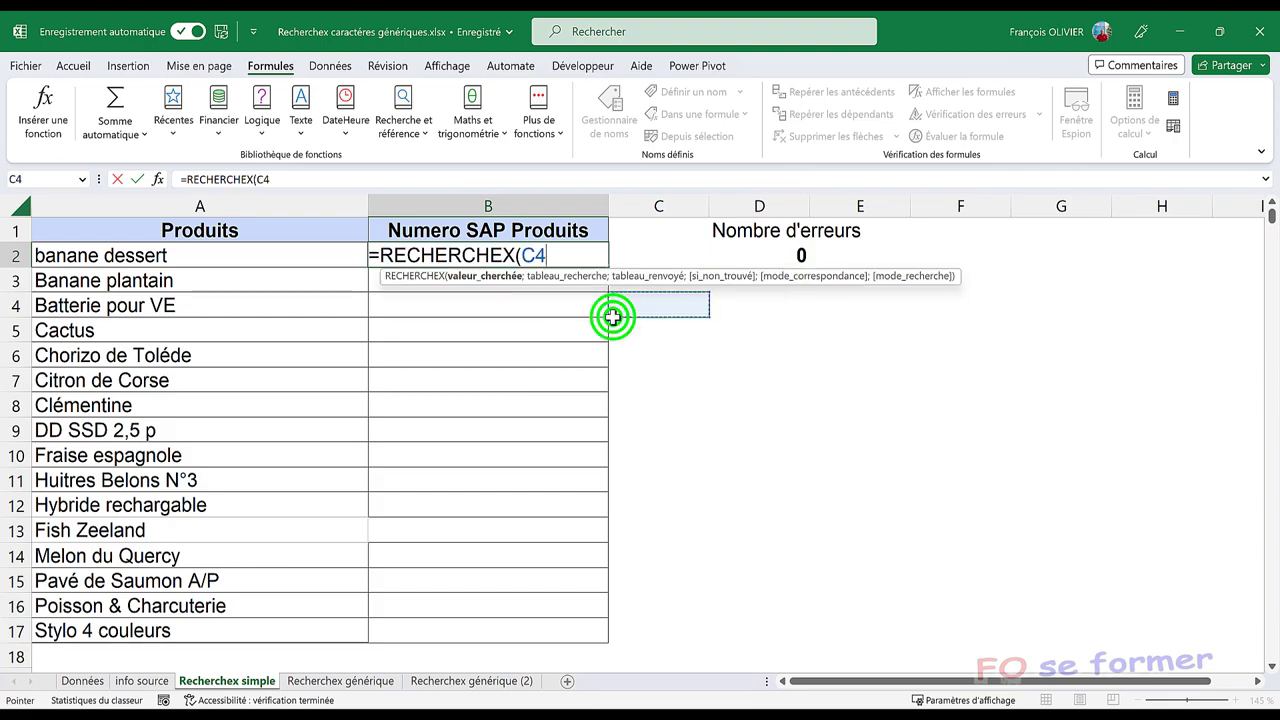
key("BackSpace")
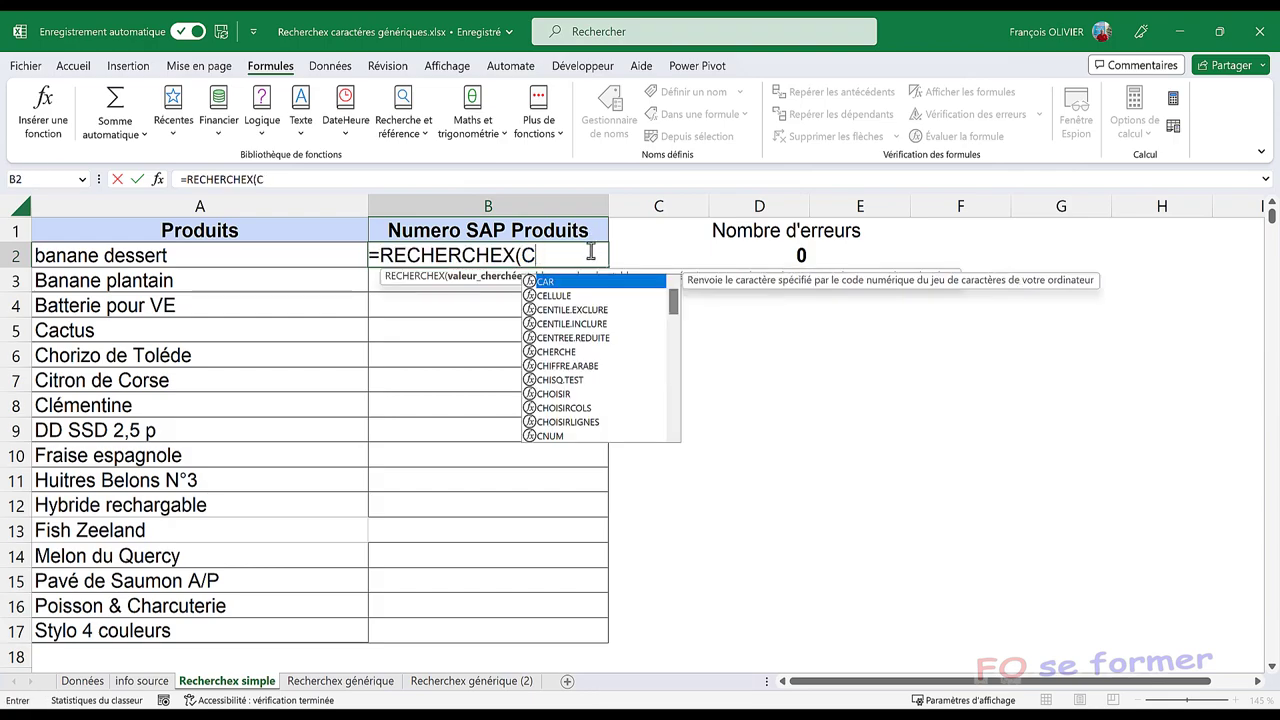
key("BackSpace")
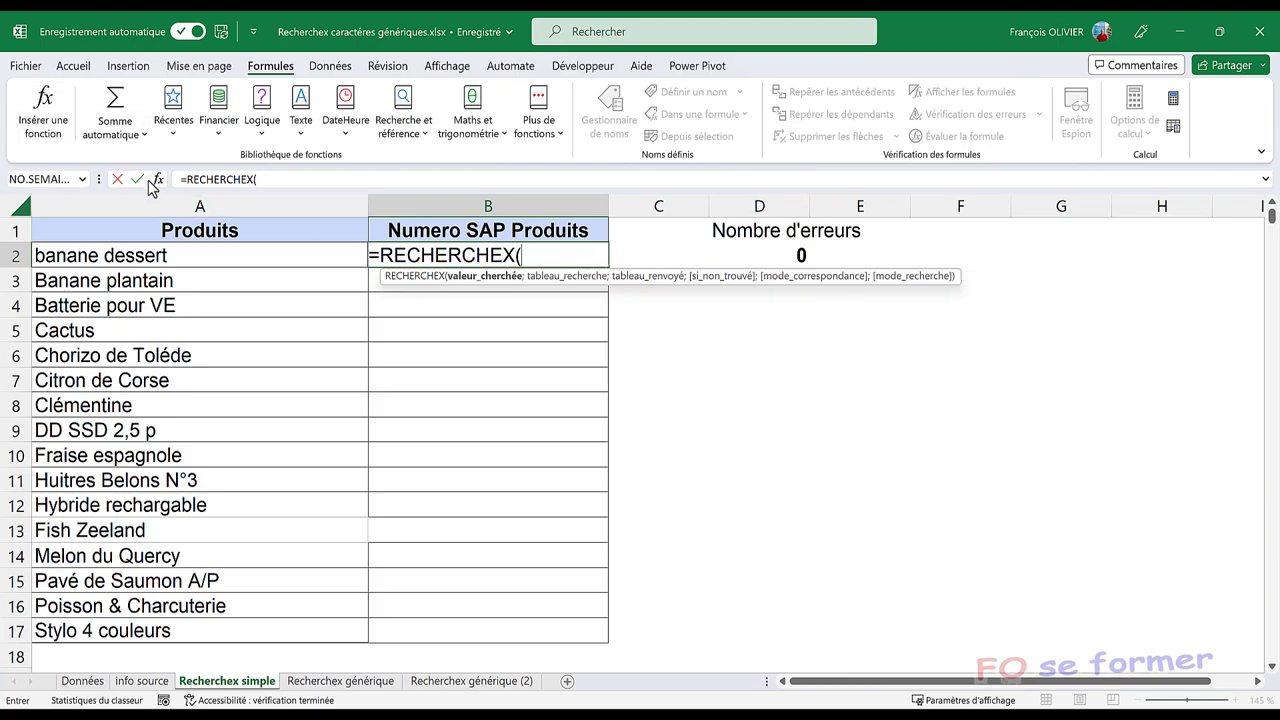
left_click(157, 179)
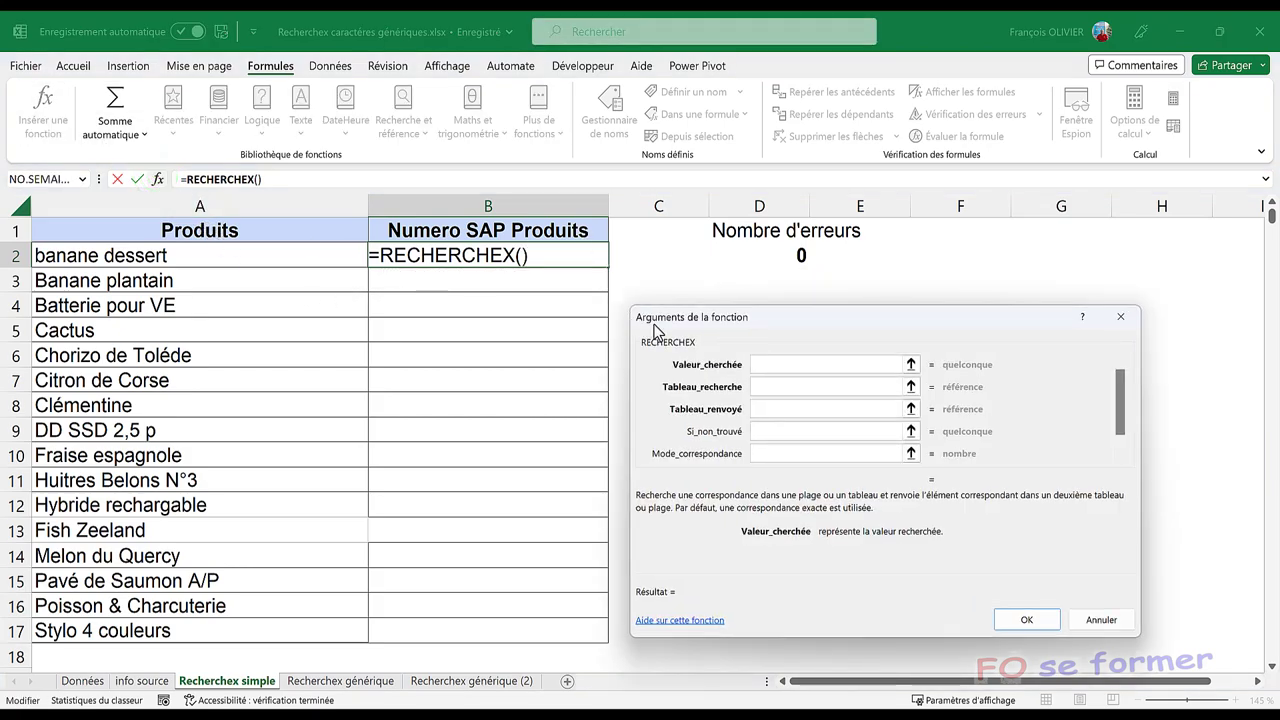
- Set lookup value A2, search range 'info source'!A:A and return range 'info source'!B:B
left_click(786, 365)
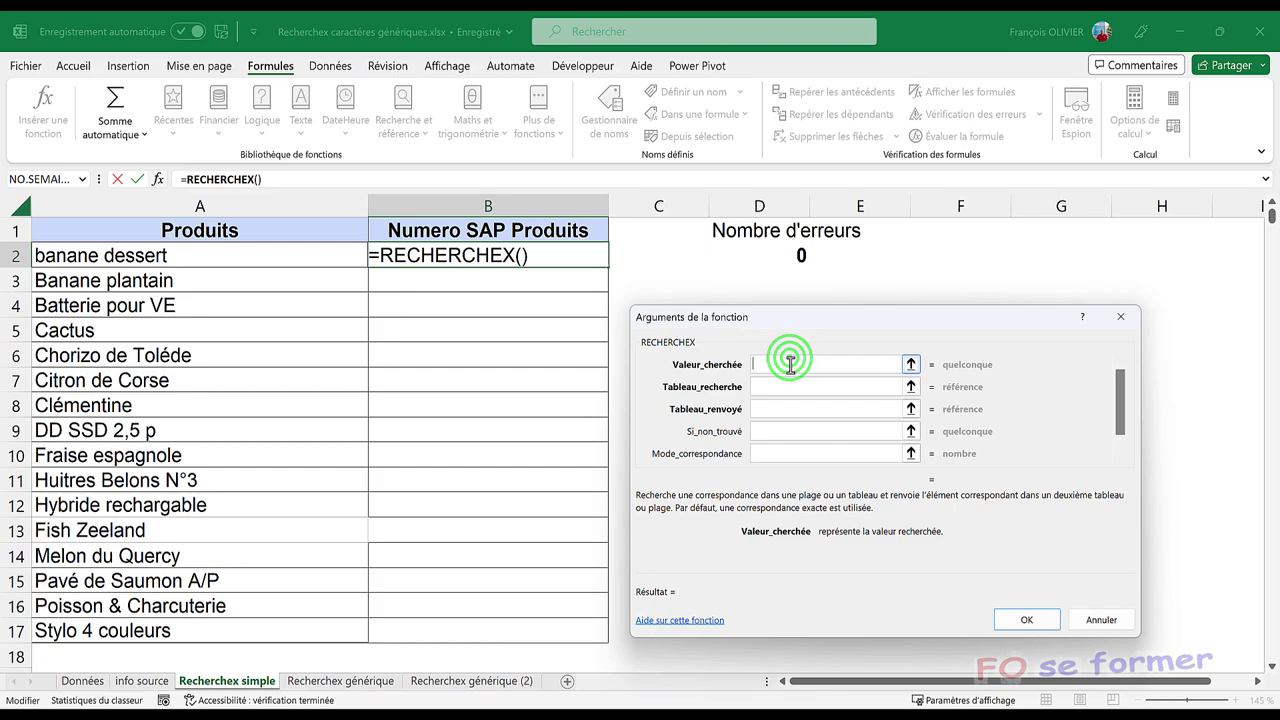
left_click(788, 365)
left_click(243, 252)
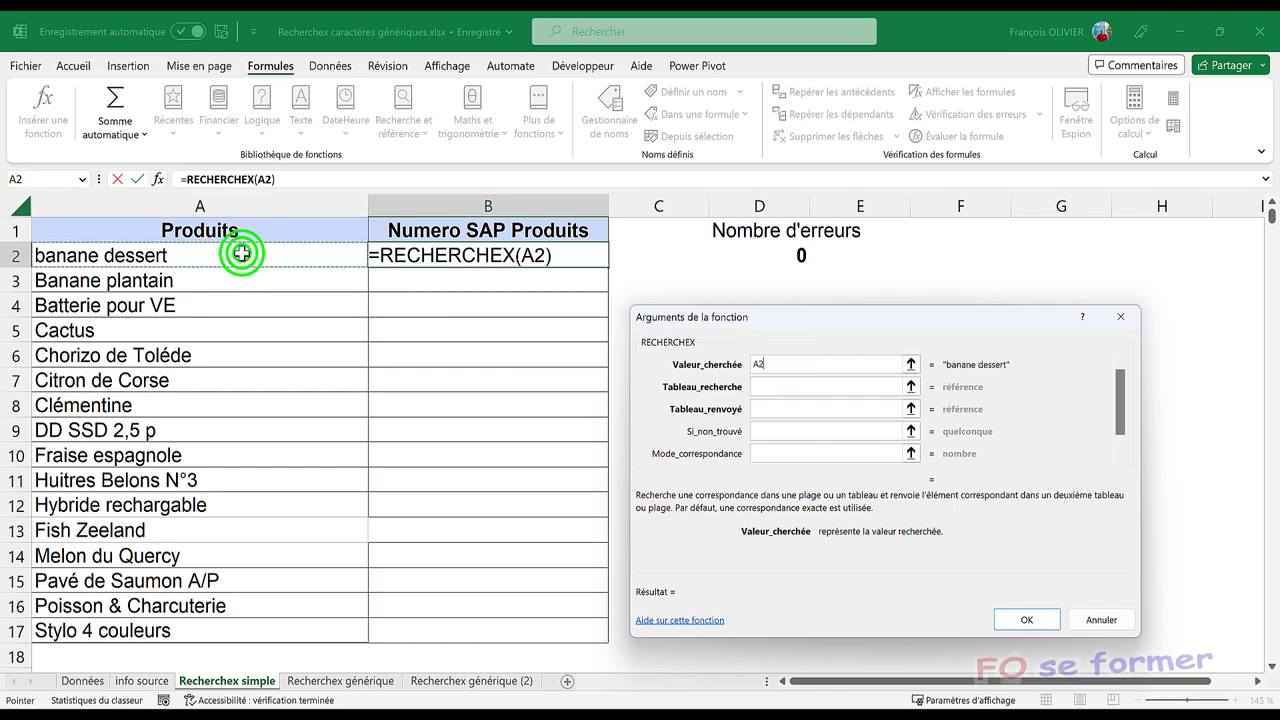
left_click(810, 386)
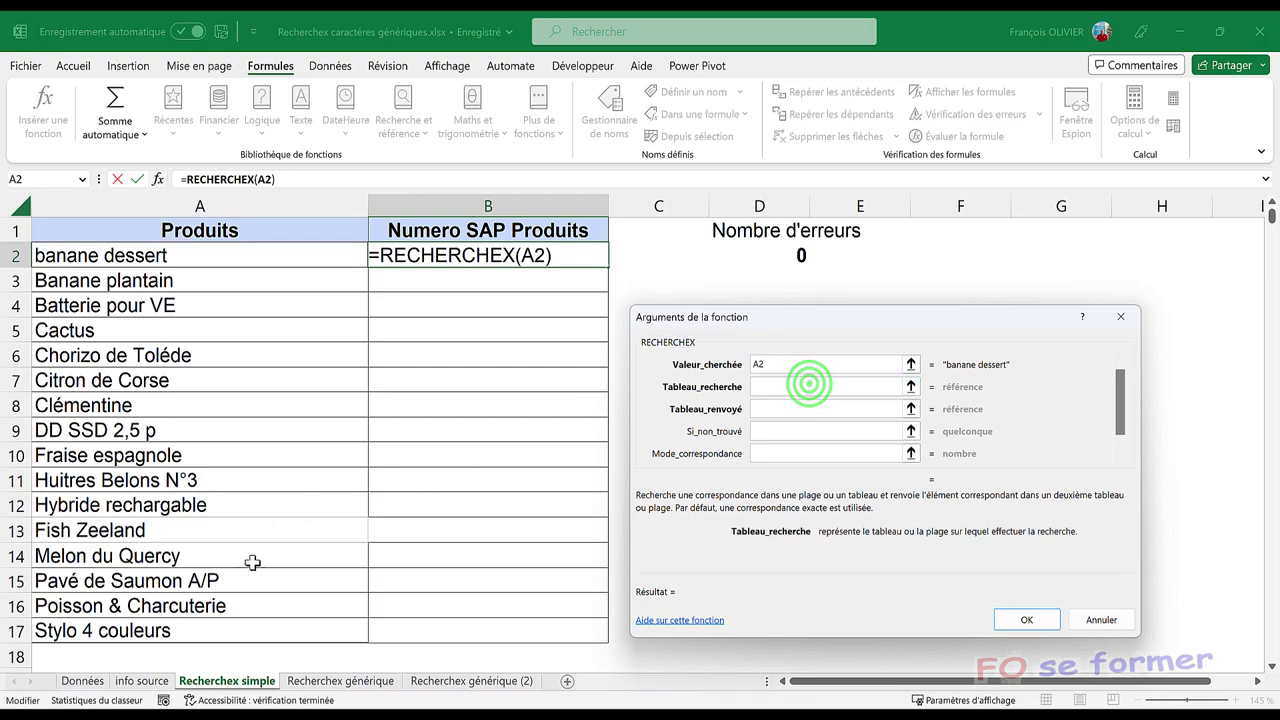
left_click(141, 681)
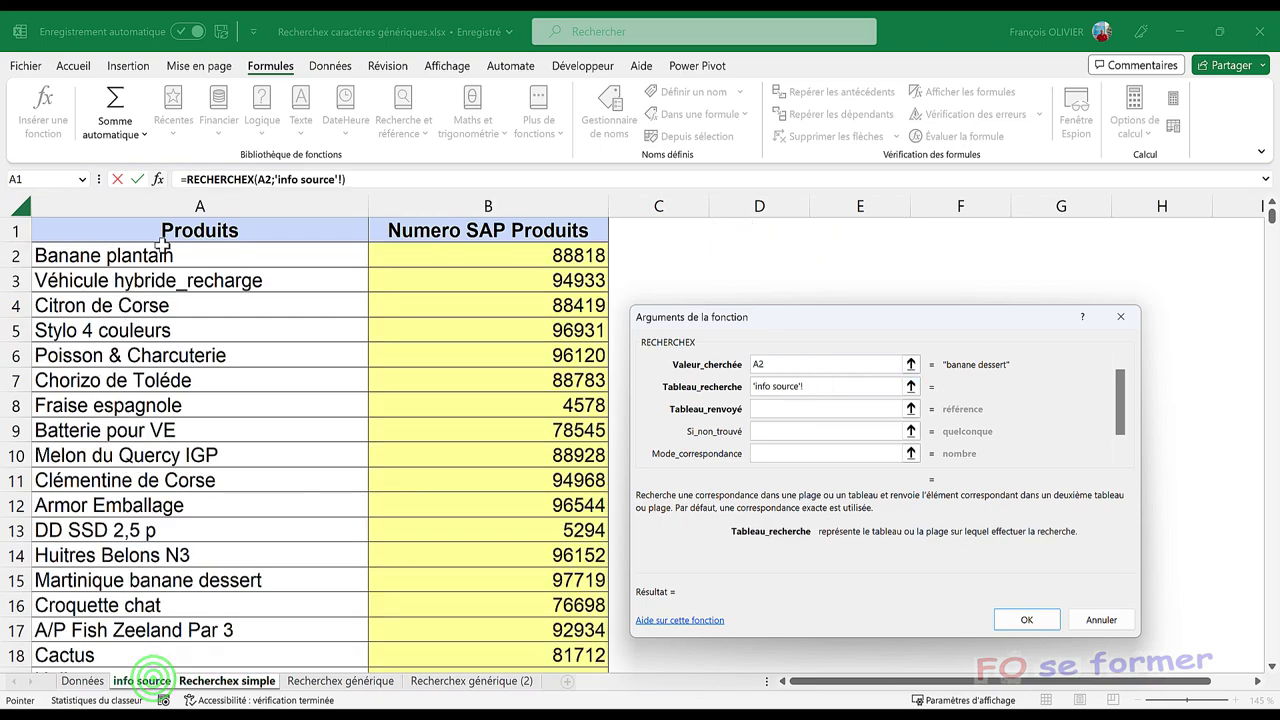
left_click(171, 214)
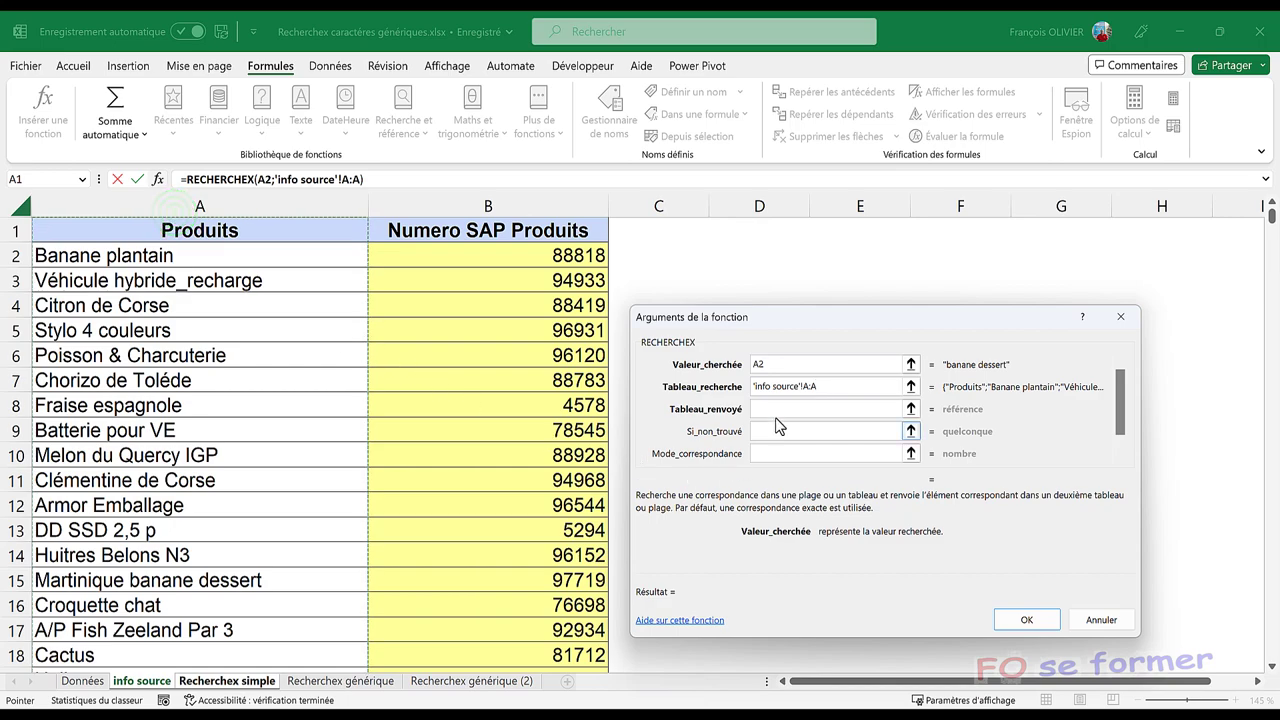
left_click(786, 409)
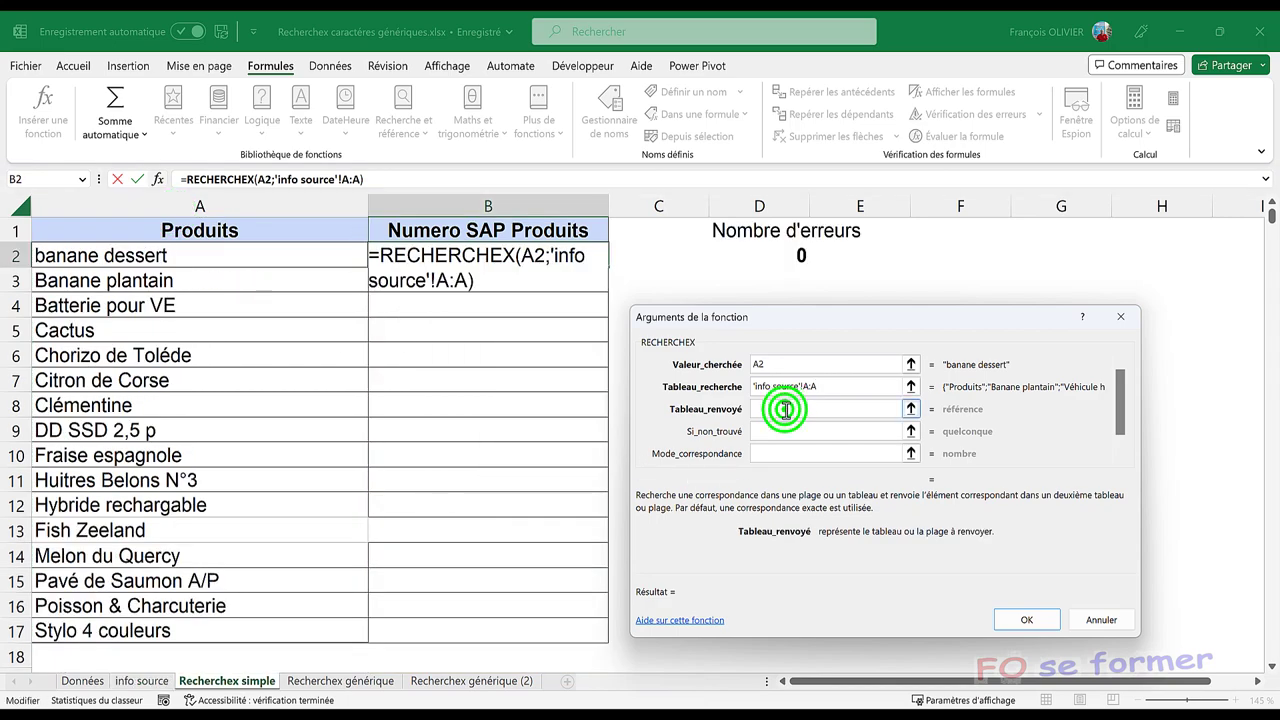
left_click(786, 409)
left_click(155, 681)
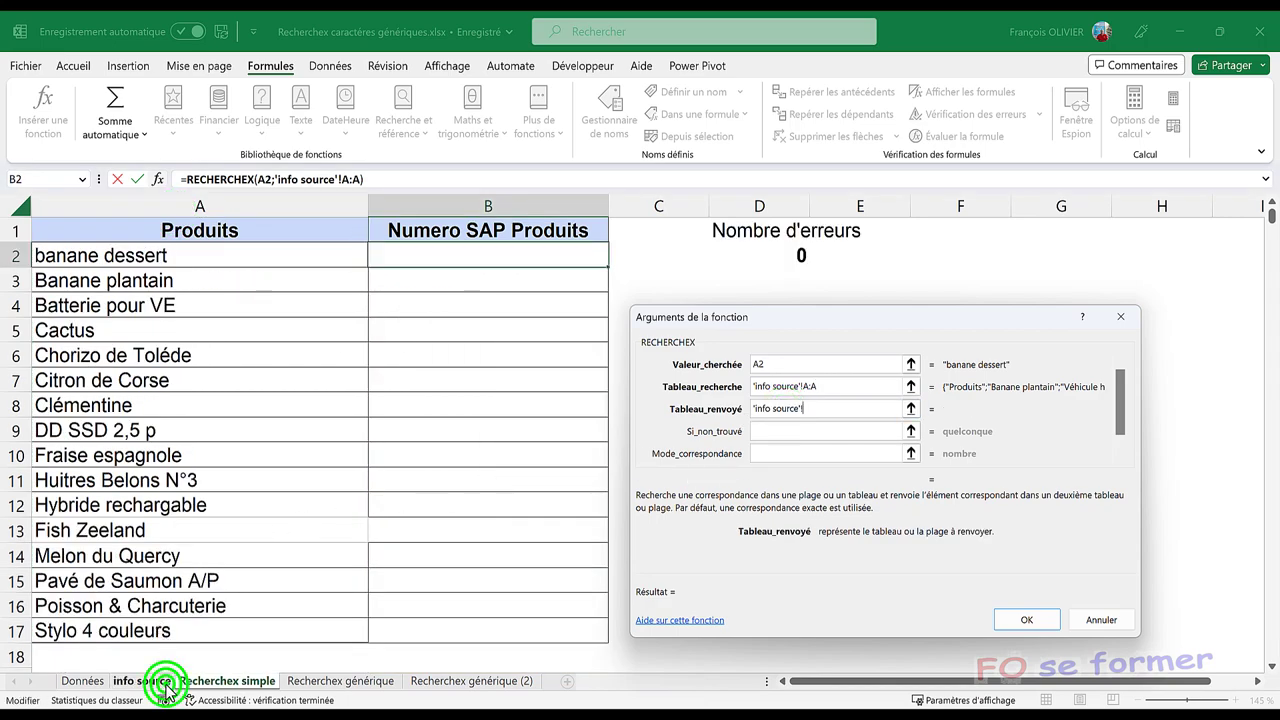
left_click(499, 212)
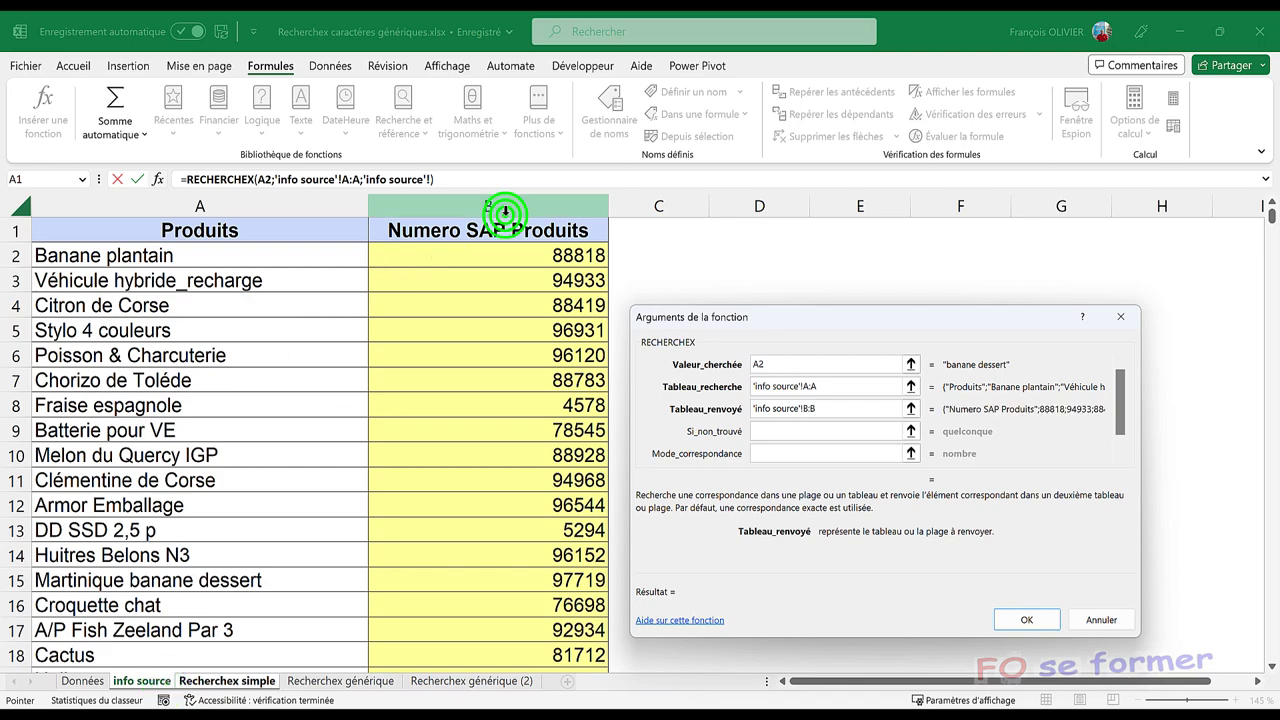
- Enter "erreur" as the not-found value and review the match and search modes
left_click(786, 430)
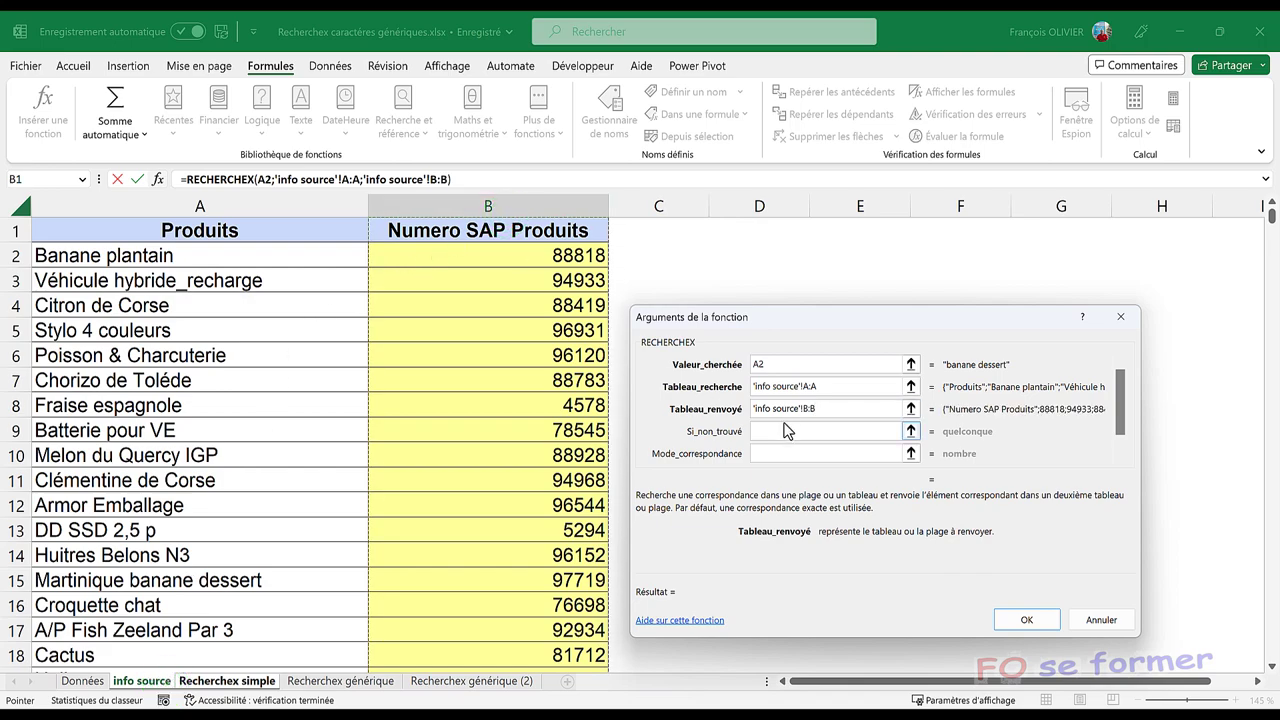
left_click(778, 432)
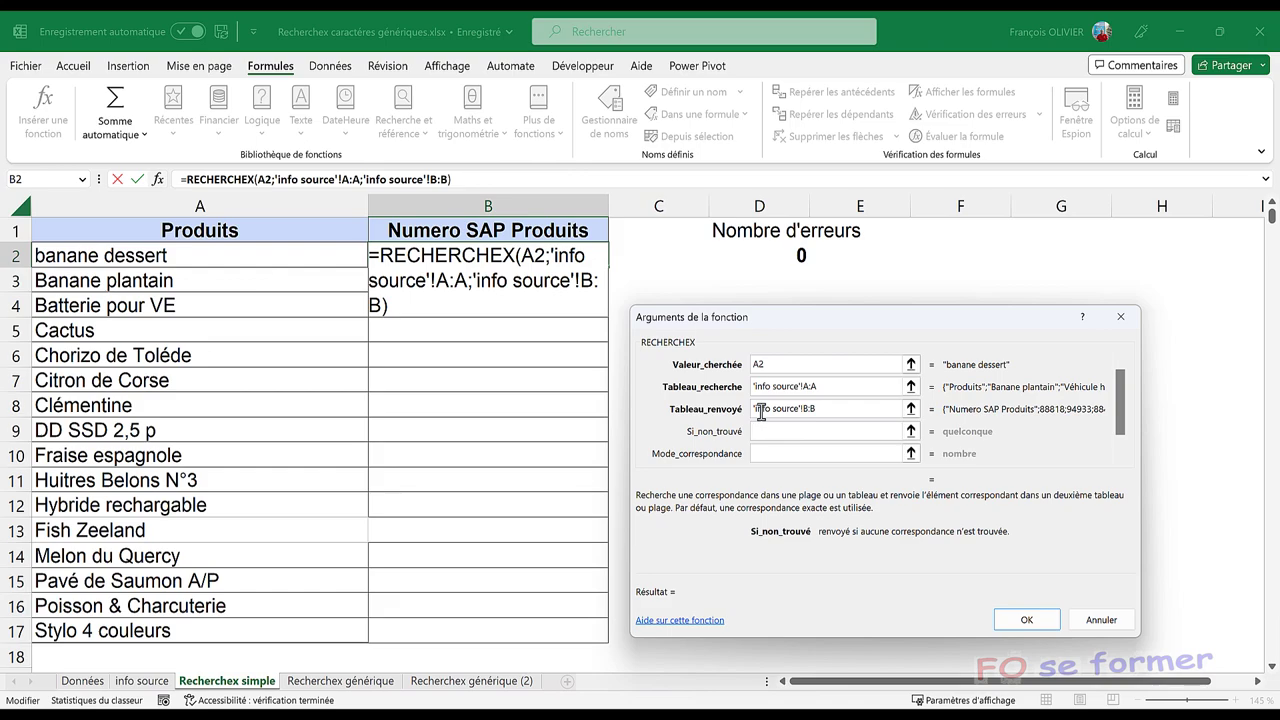
type("erreur")
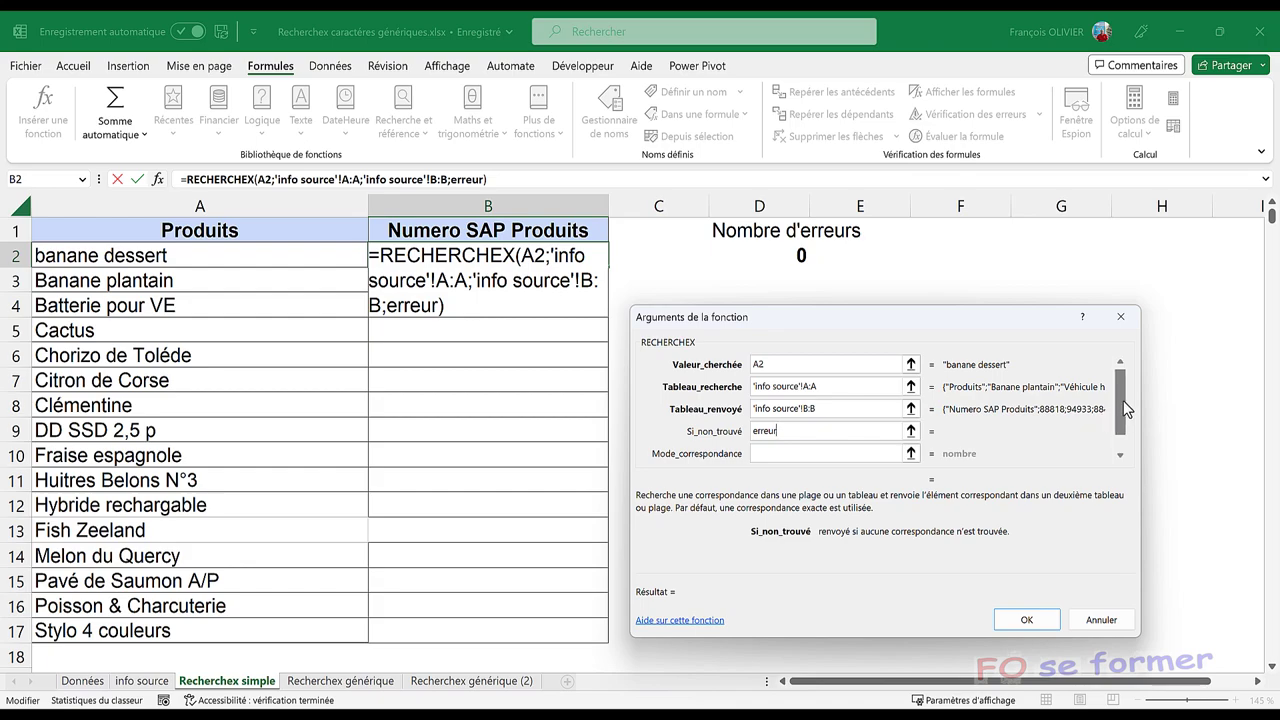
left_click_drag(1125, 408, 1125, 450)
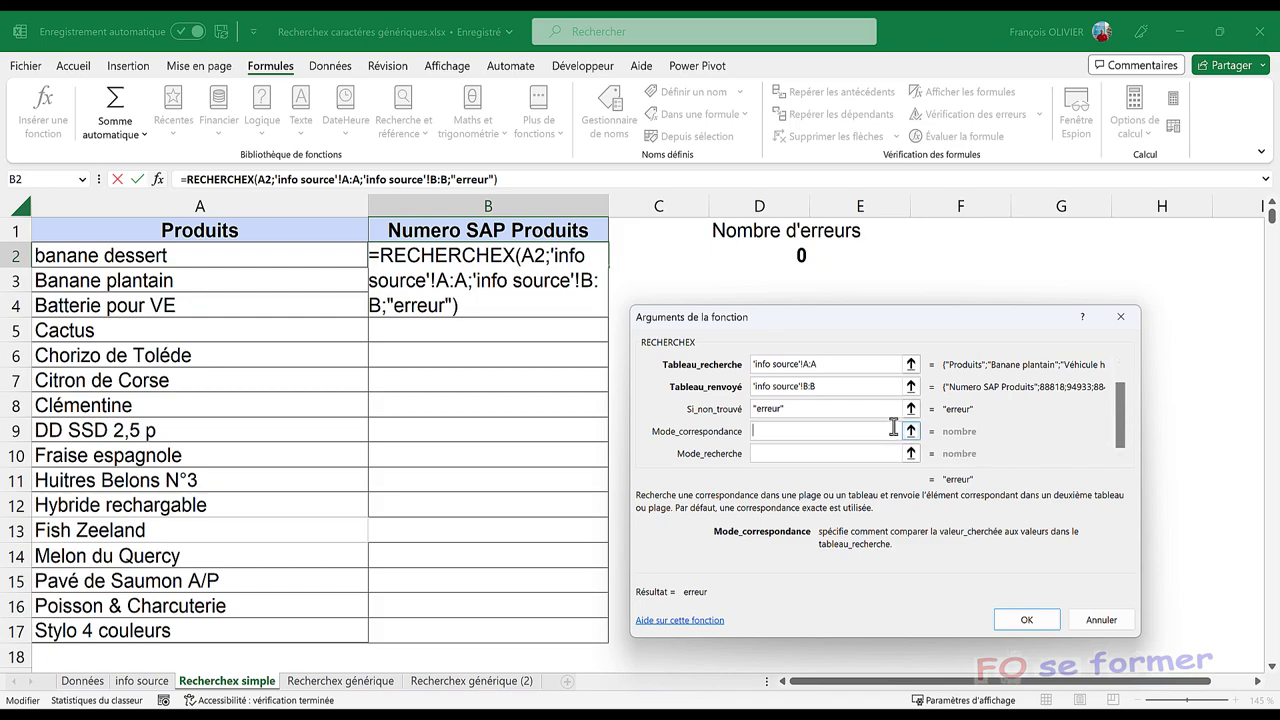
left_click(830, 431)
left_click(821, 453)
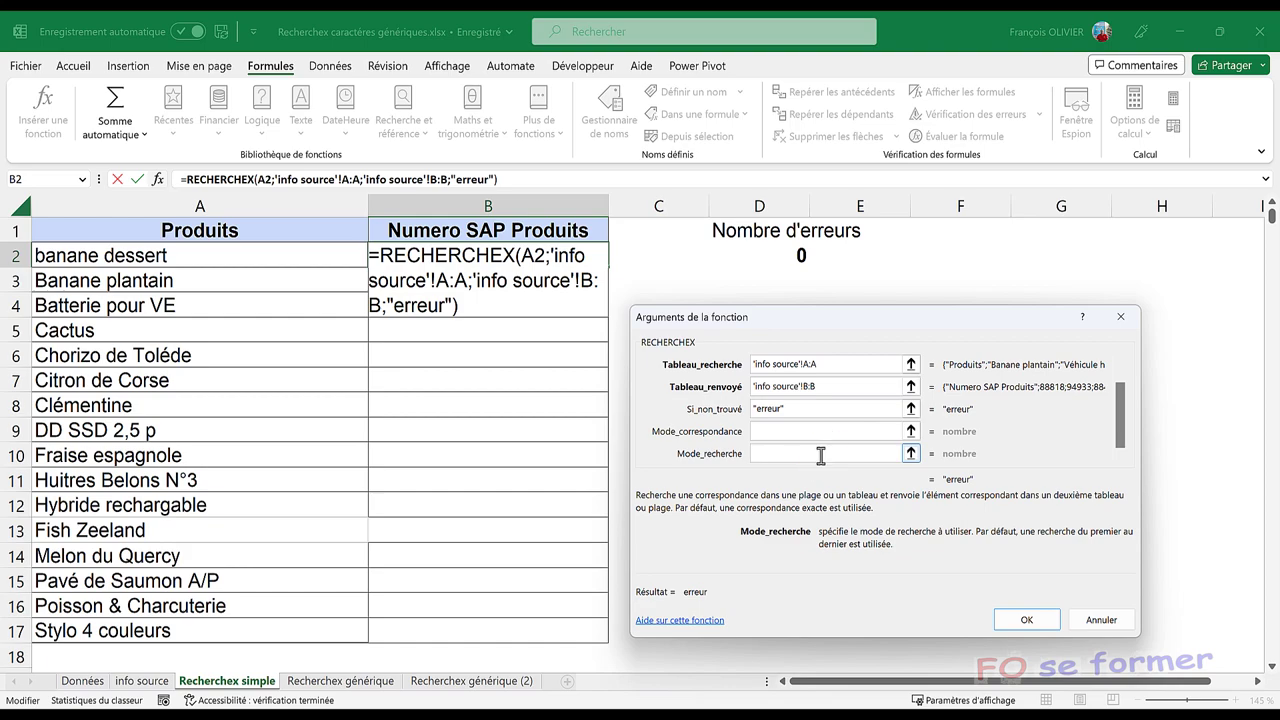
- Confirm B2's lookup and fill it down to B17, giving six 'erreur' results
left_click(1016, 626)
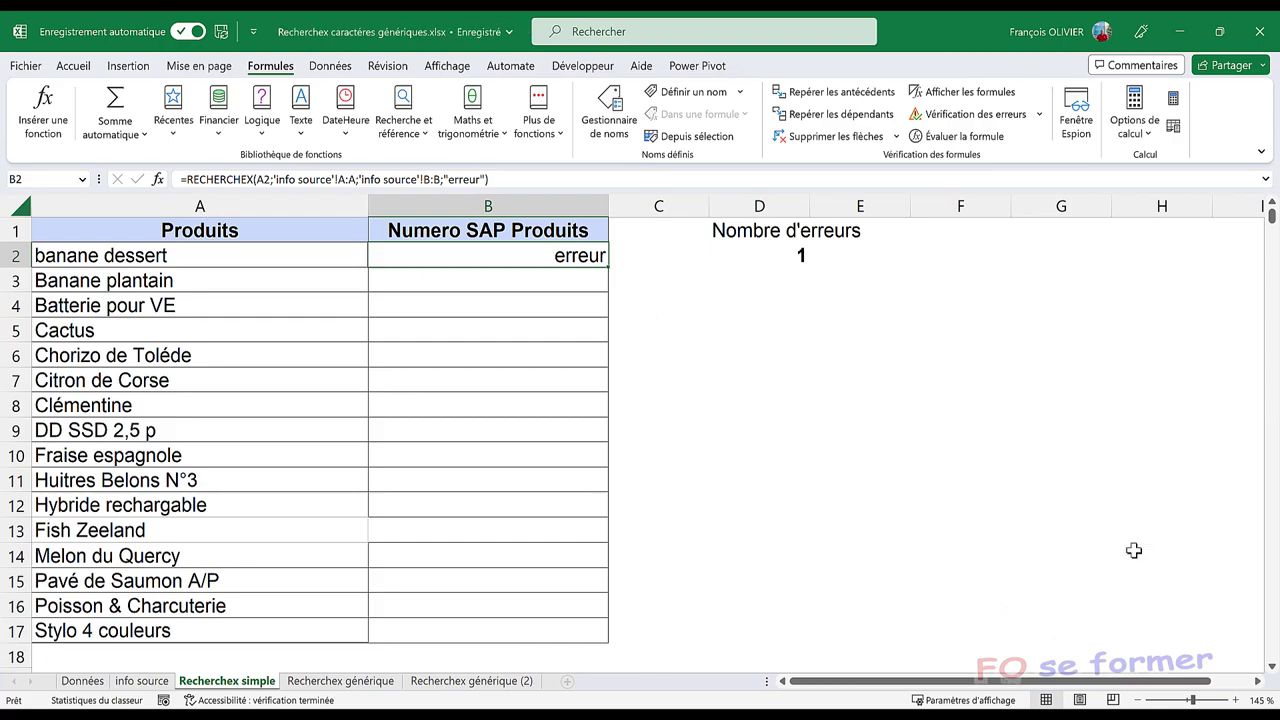
left_click(141, 681)
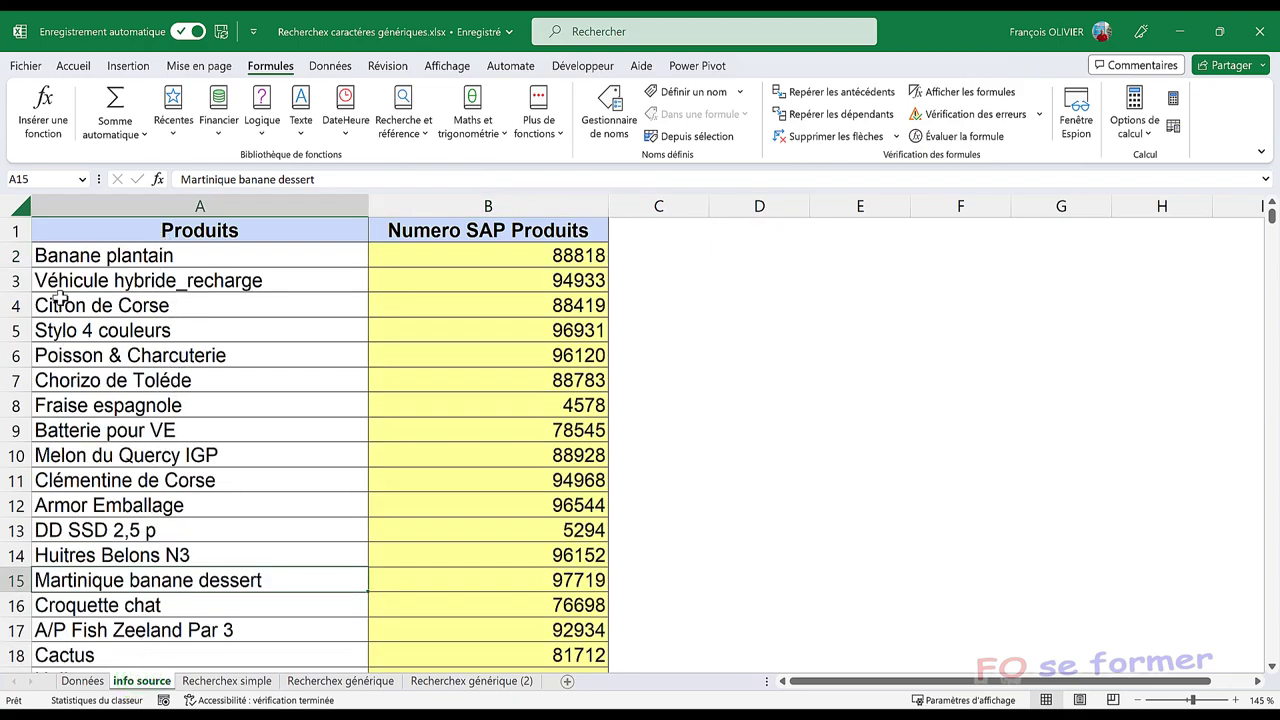
left_click(238, 681)
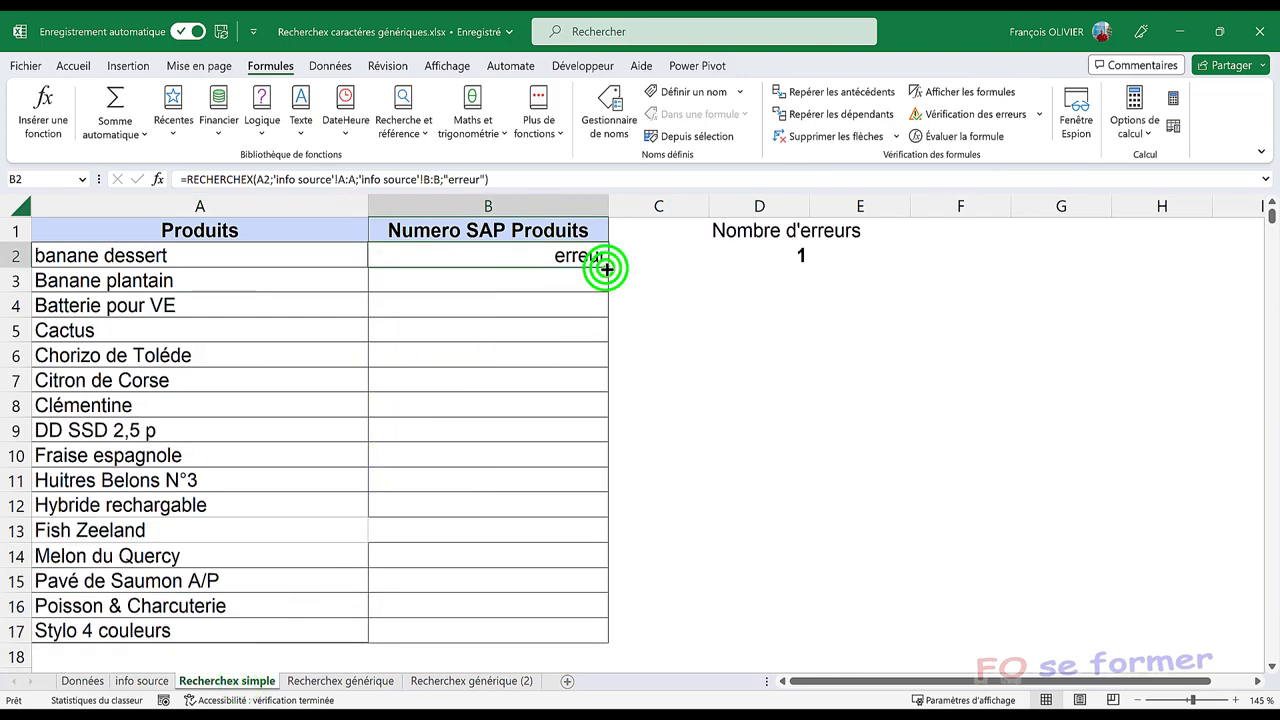
double_click(607, 268)
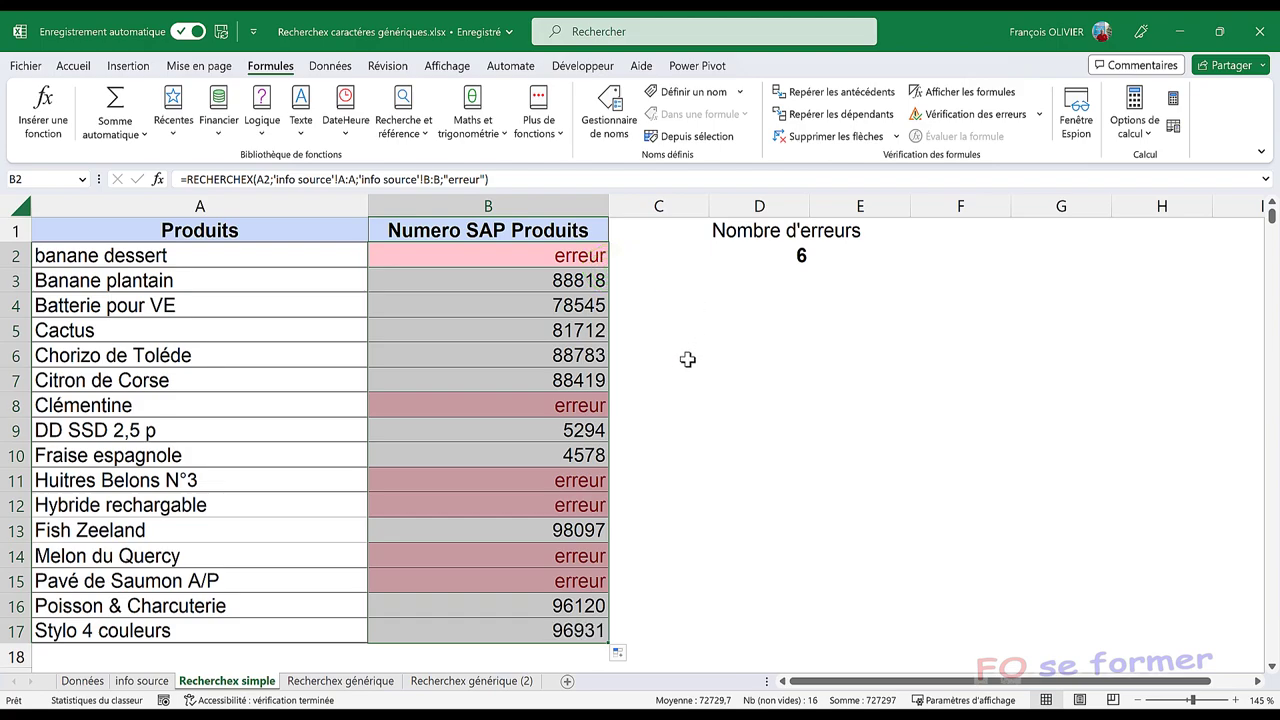
left_click(516, 400)
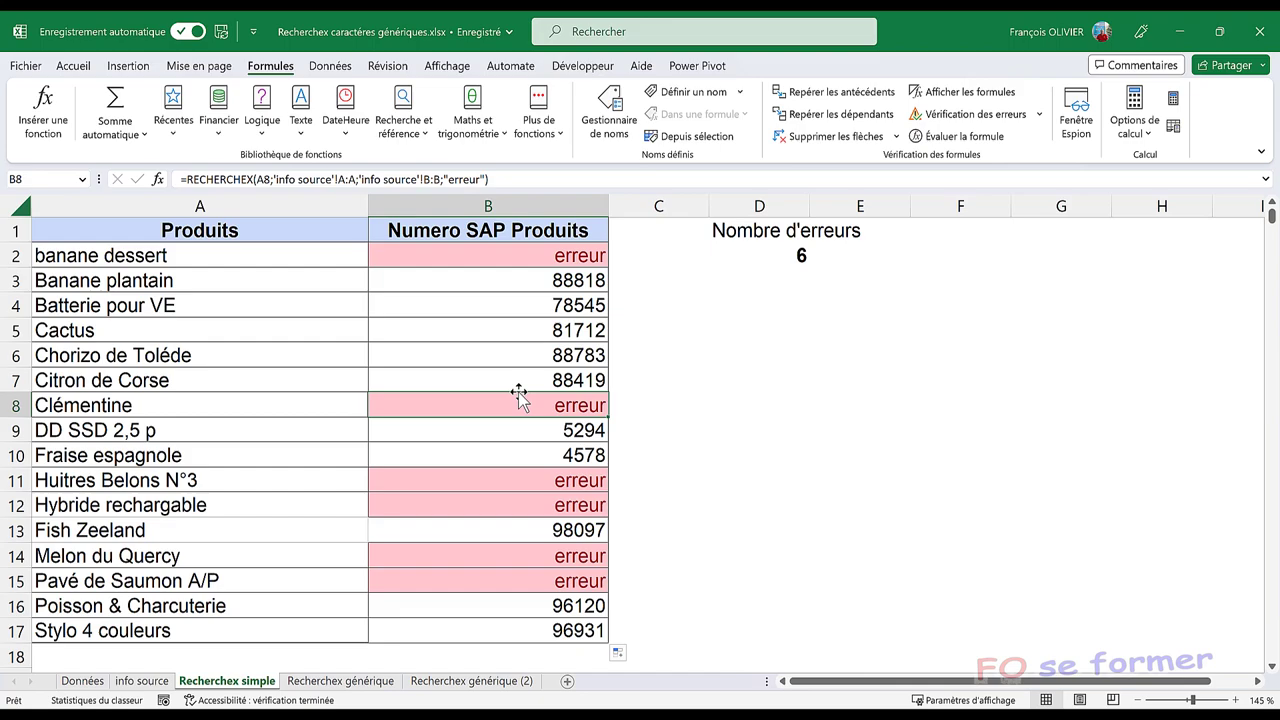
left_click(141, 681)
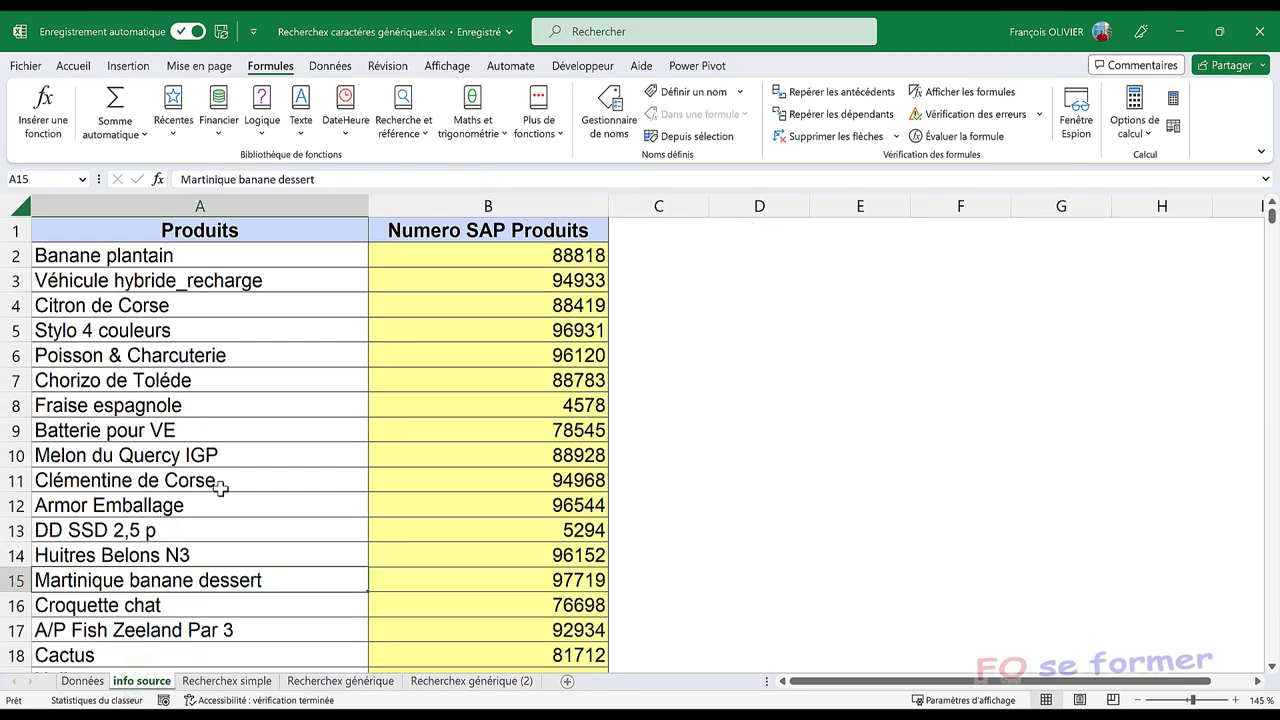
left_click(226, 681)
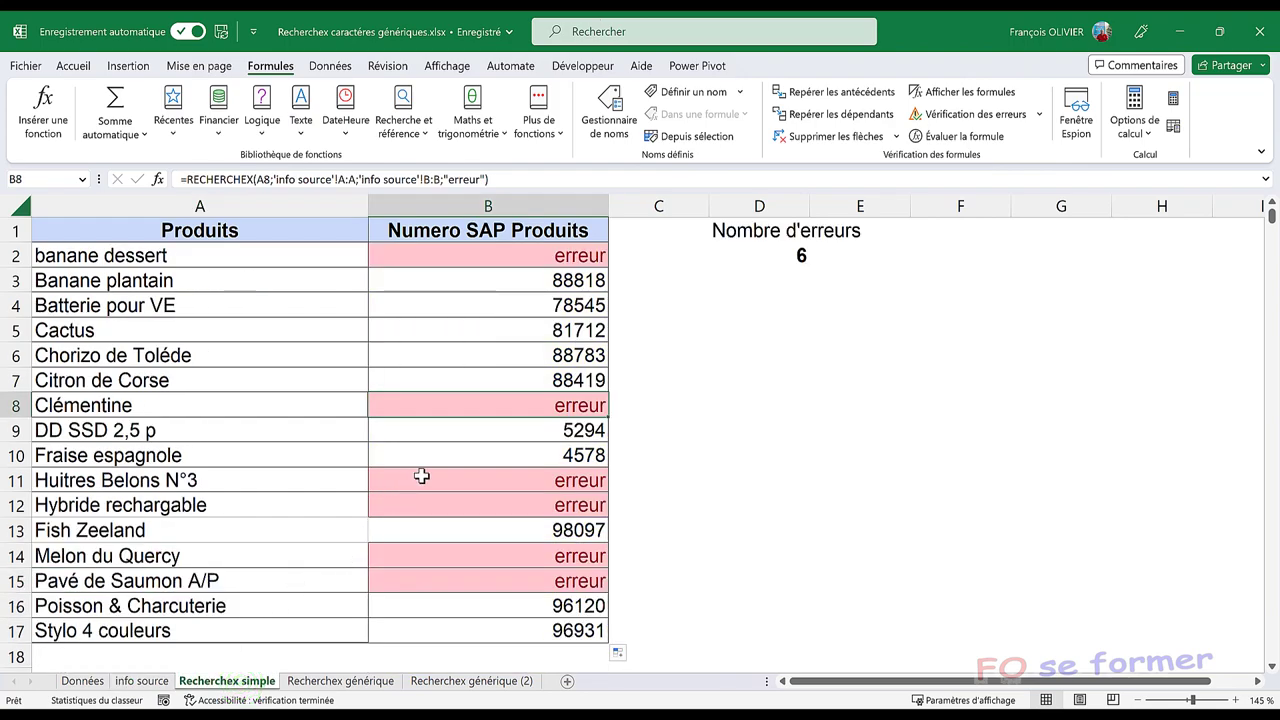
left_click(180, 533)
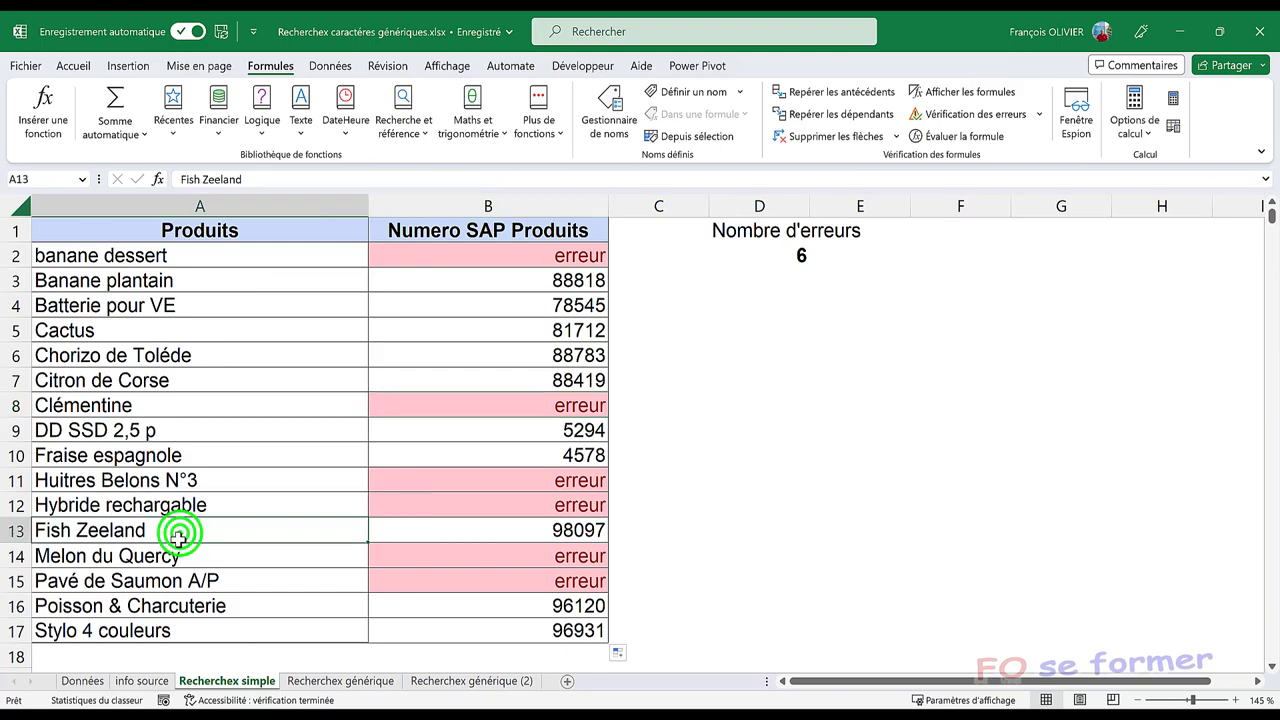
left_click(352, 680)
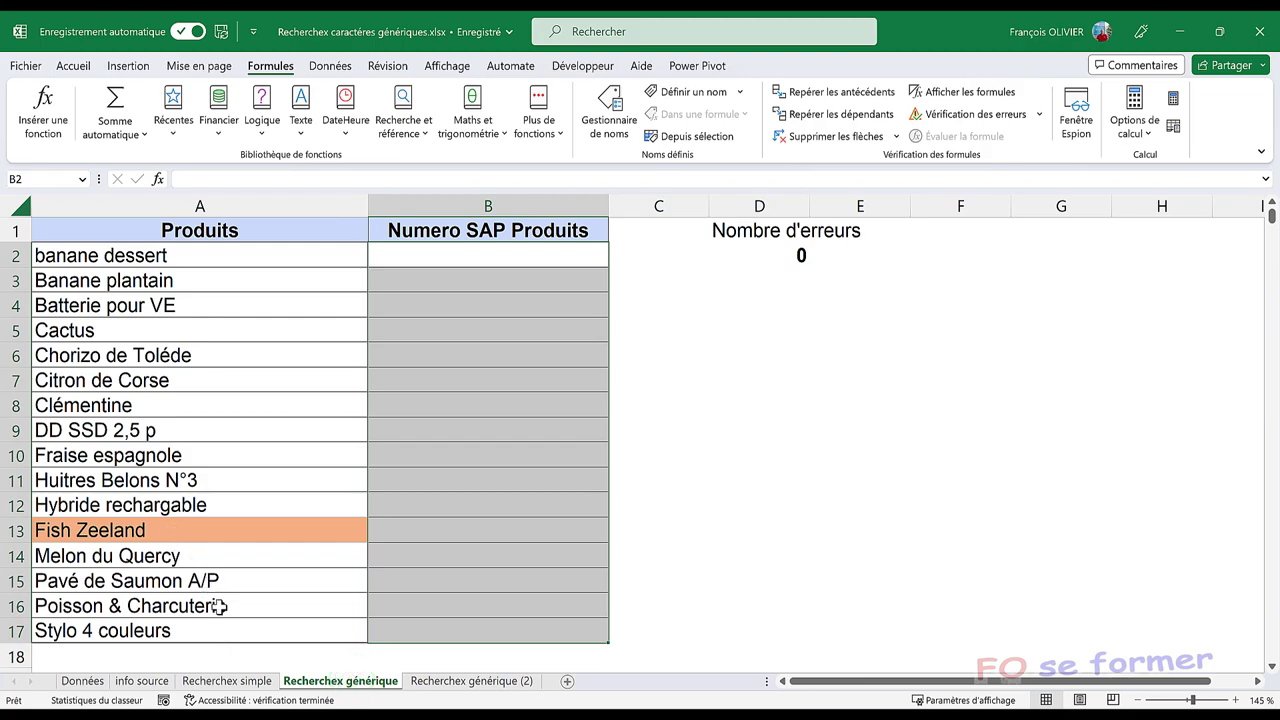
left_click(246, 680)
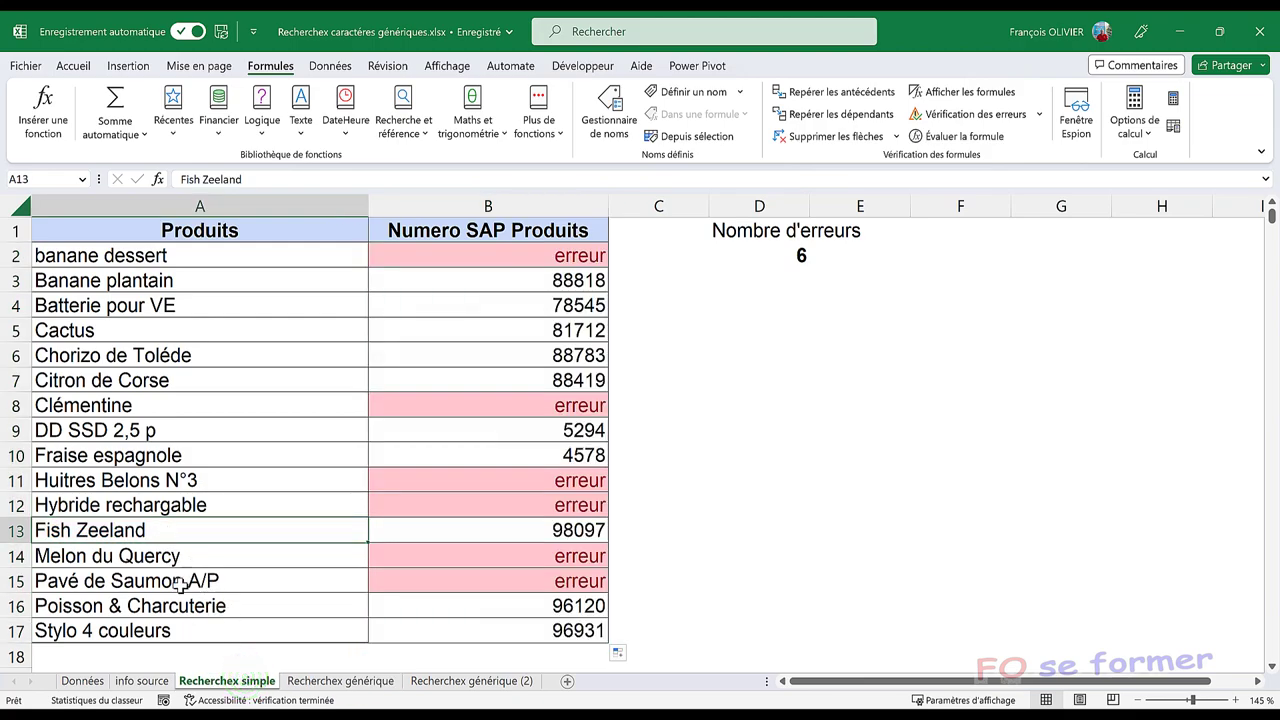
left_click(155, 680)
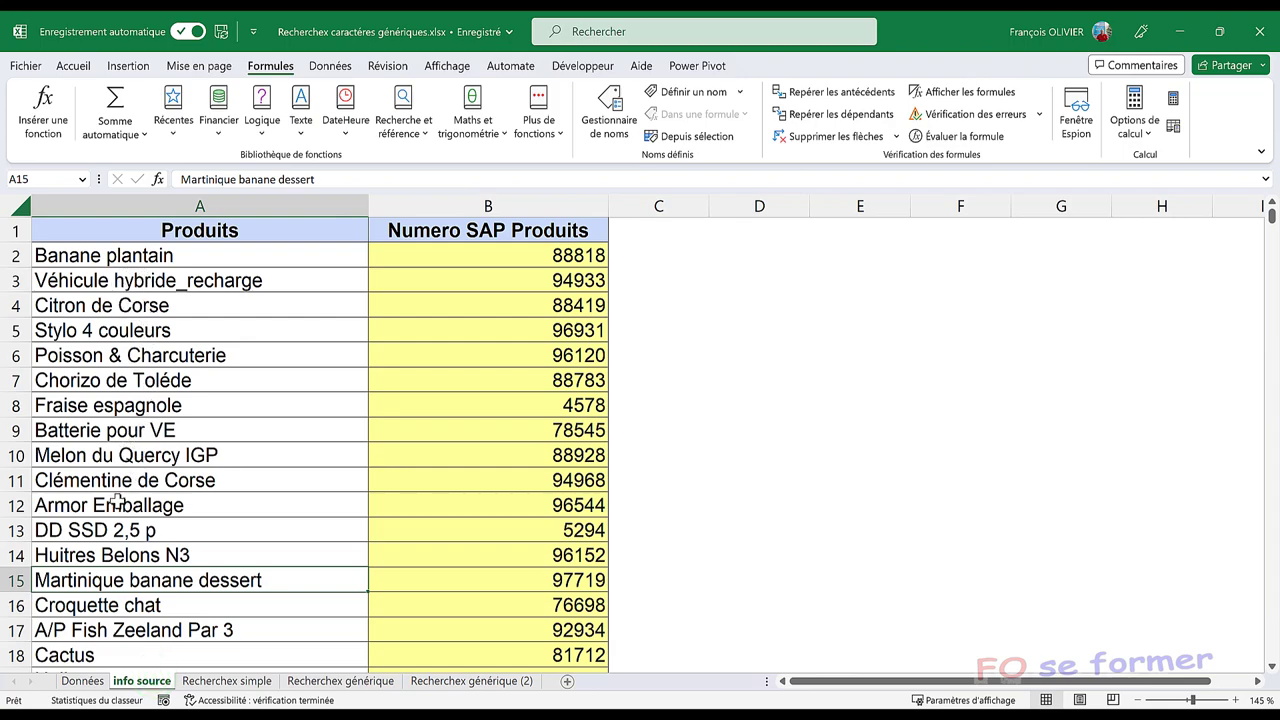
scroll(117, 500, "down", 1)
scroll(117, 505, "down", 1)
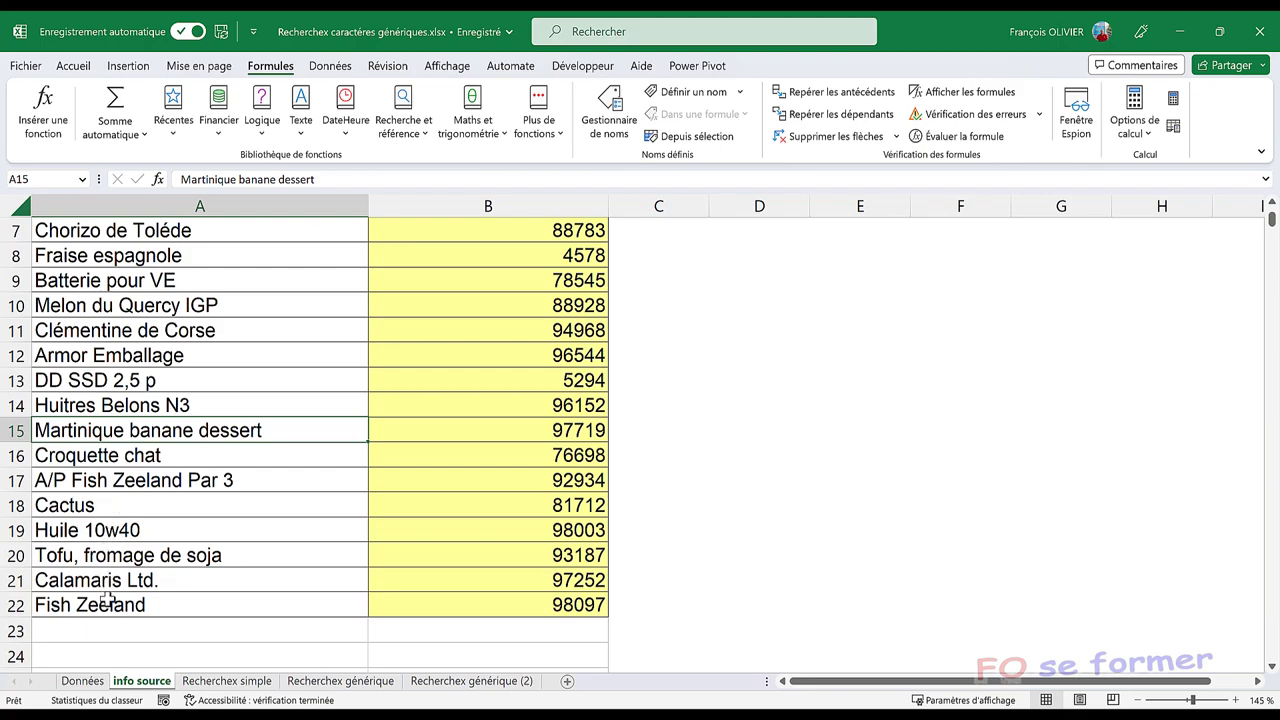
left_click(107, 604)
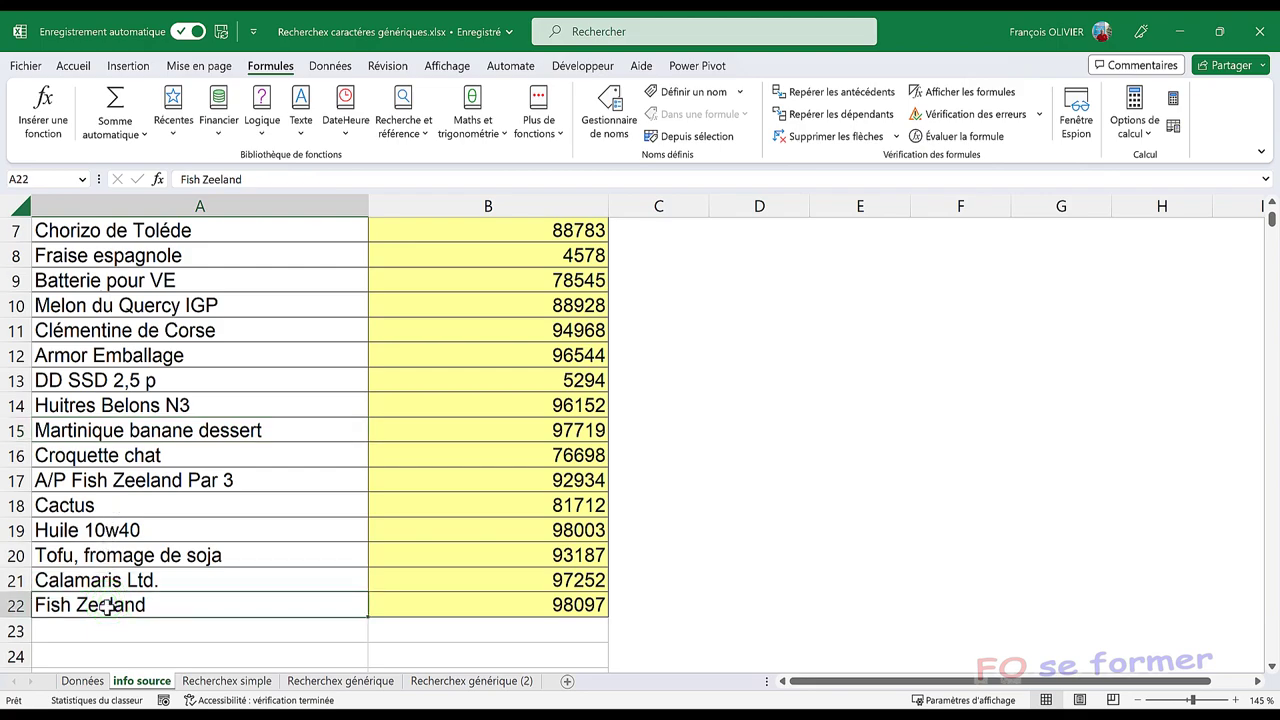
left_click(103, 481)
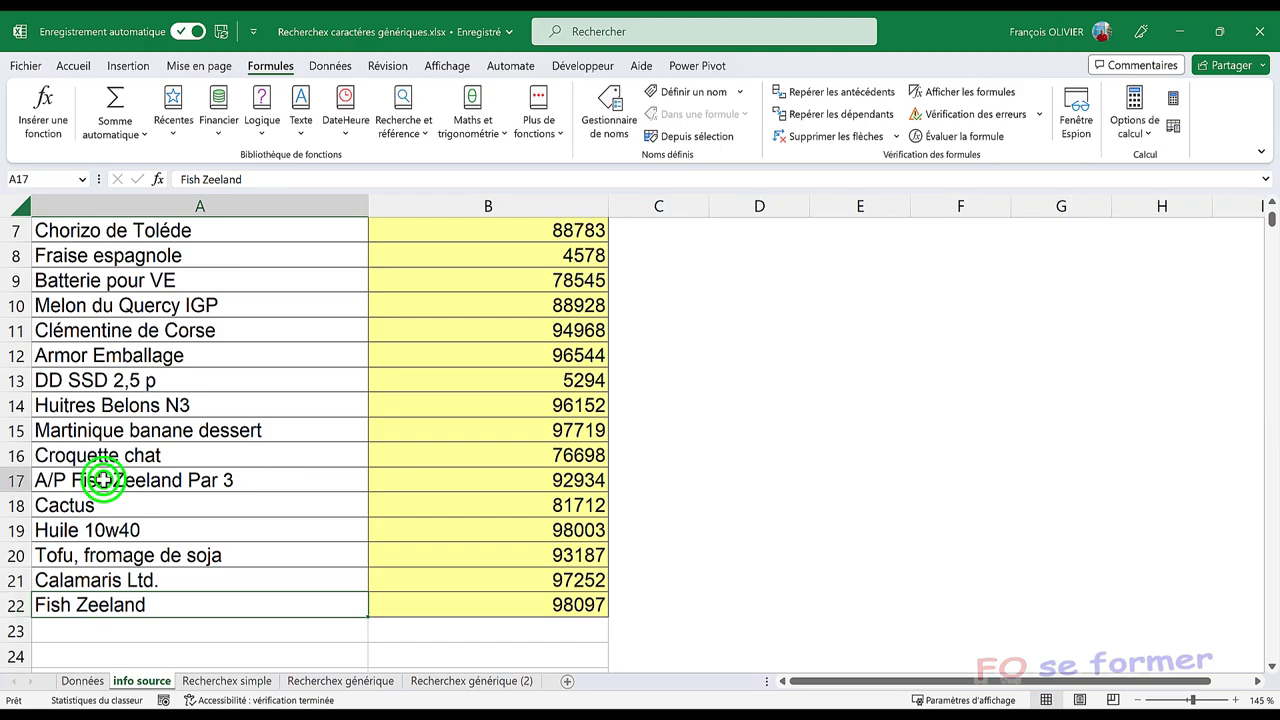
left_click(108, 608)
left_click(117, 482)
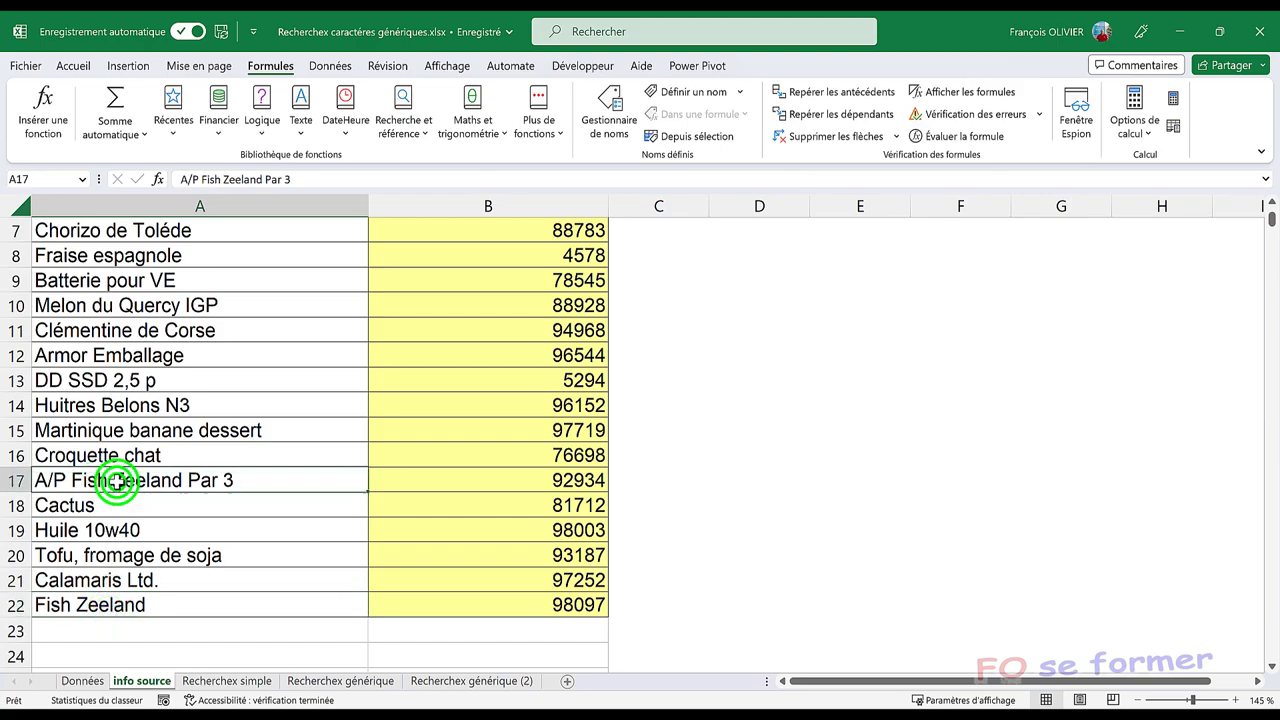
left_click(125, 604)
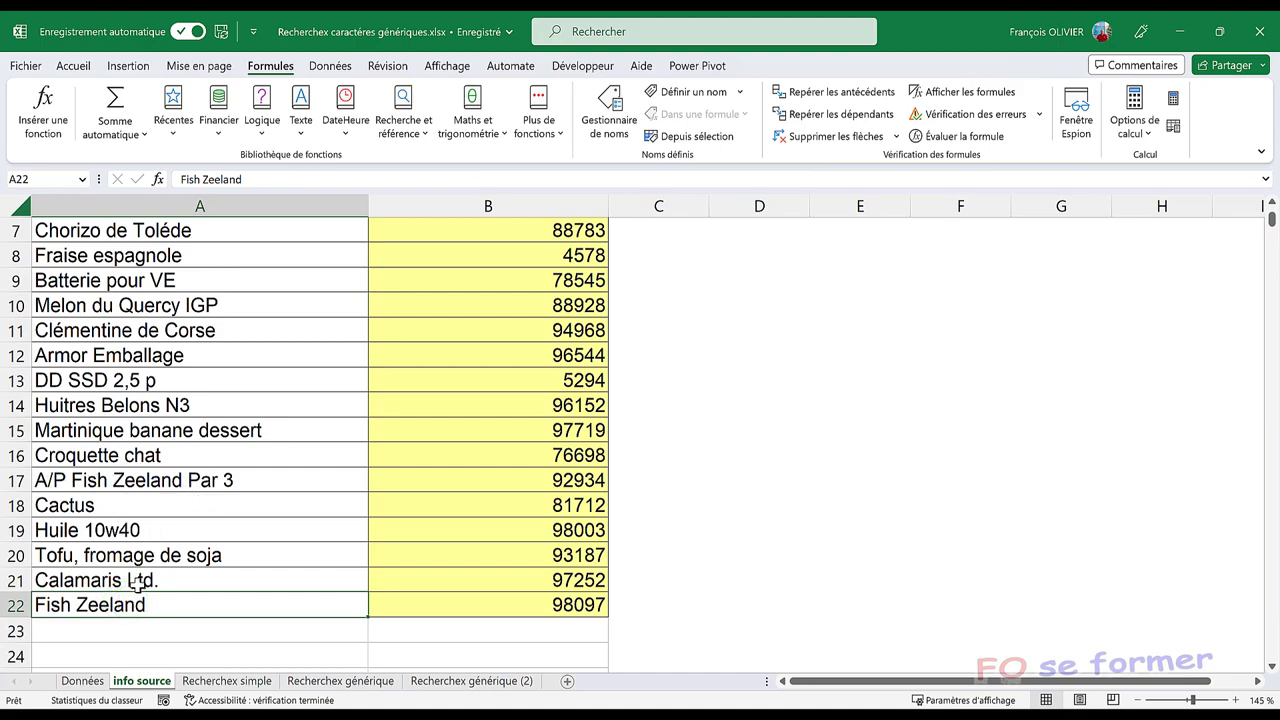
scroll(152, 495, "up", 2)
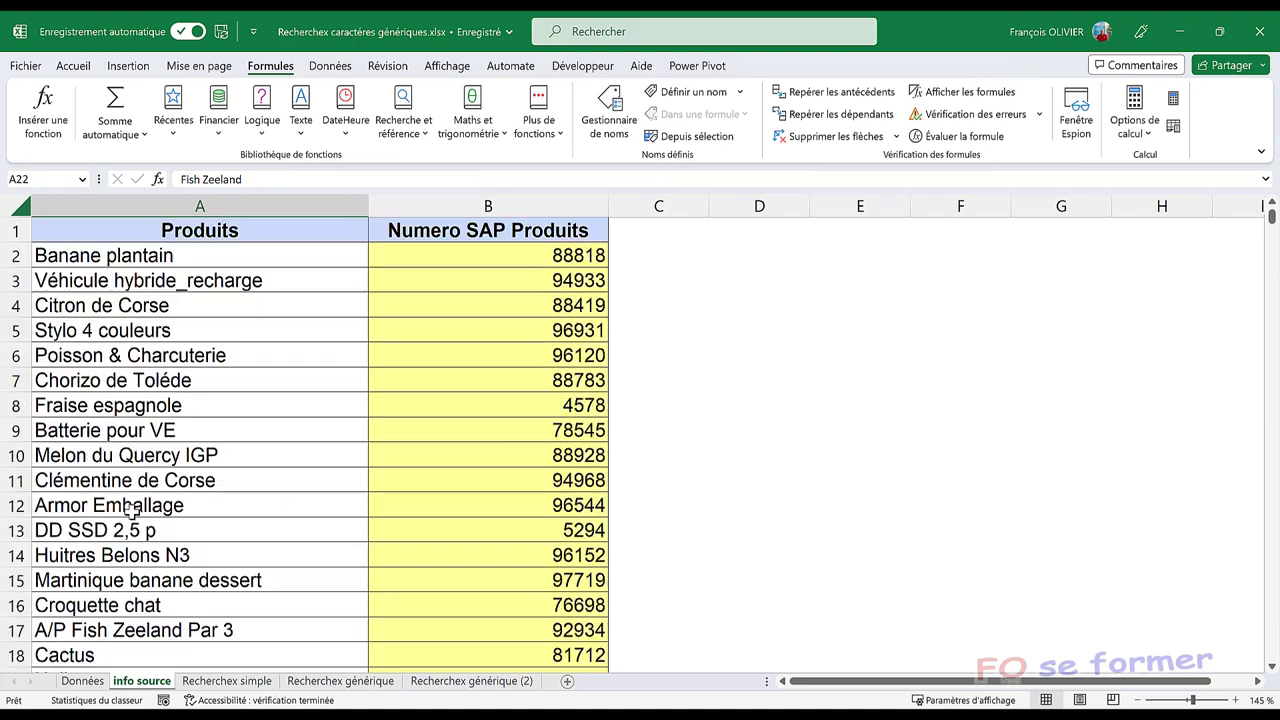
left_click(228, 680)
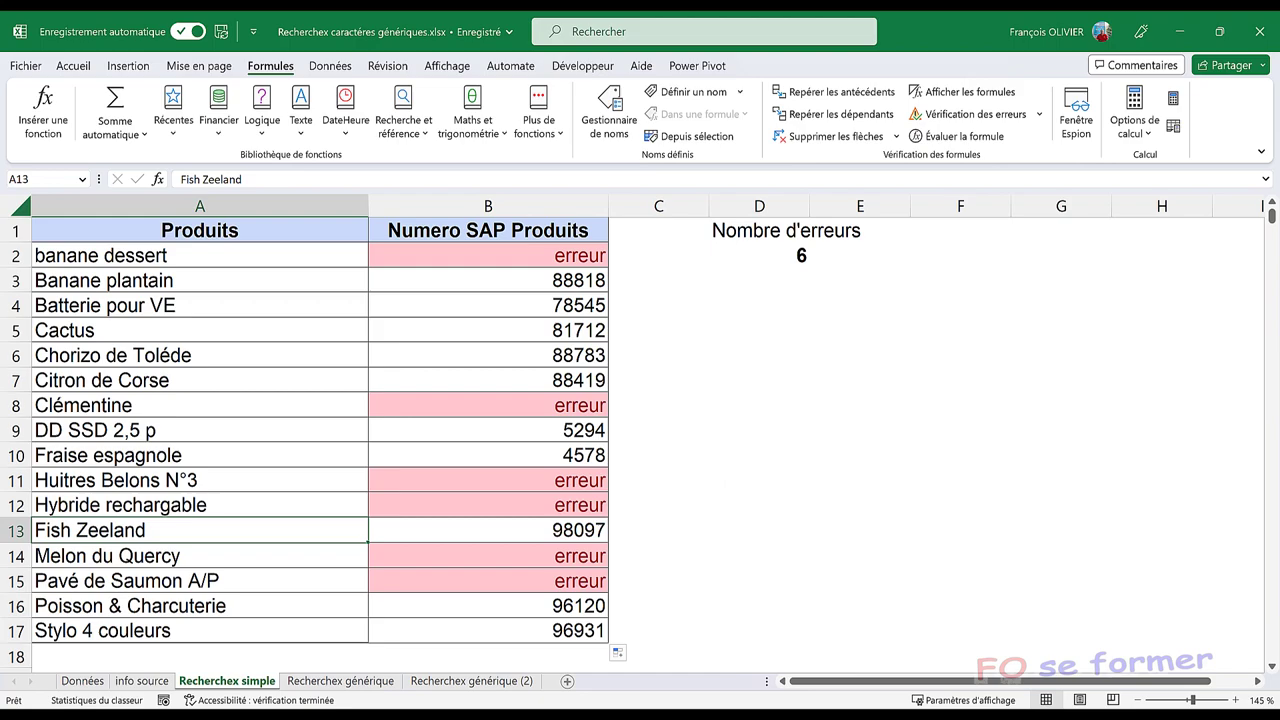
- On the Recherchex générique sheet, start =RECHERCHEX in B2 and open its Arguments de la fonction dialog
left_click(337, 684)
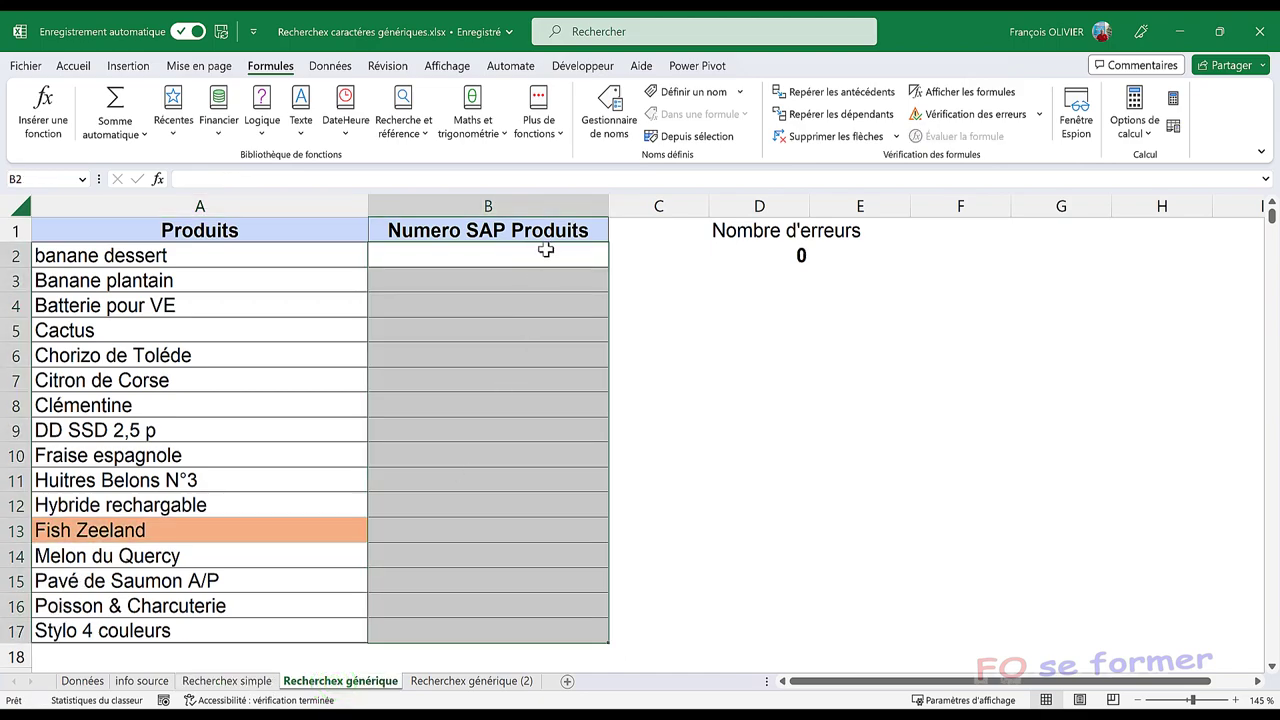
left_click(545, 250)
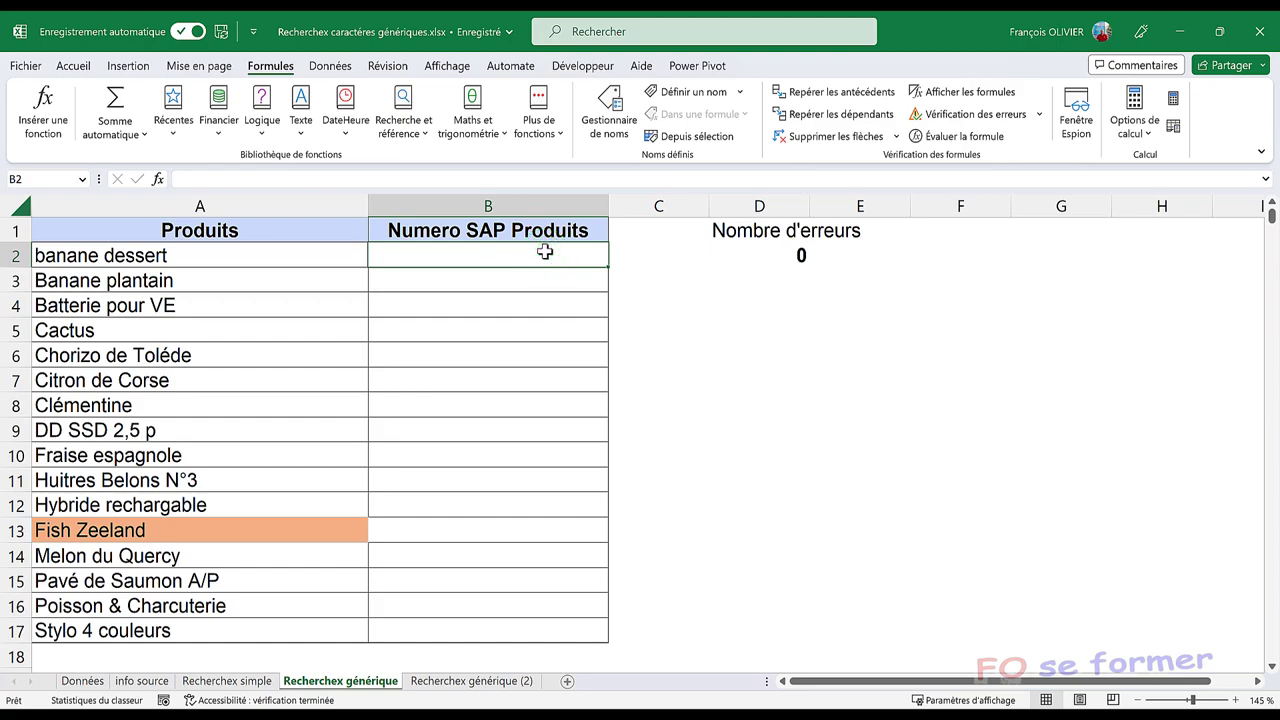
type("=")
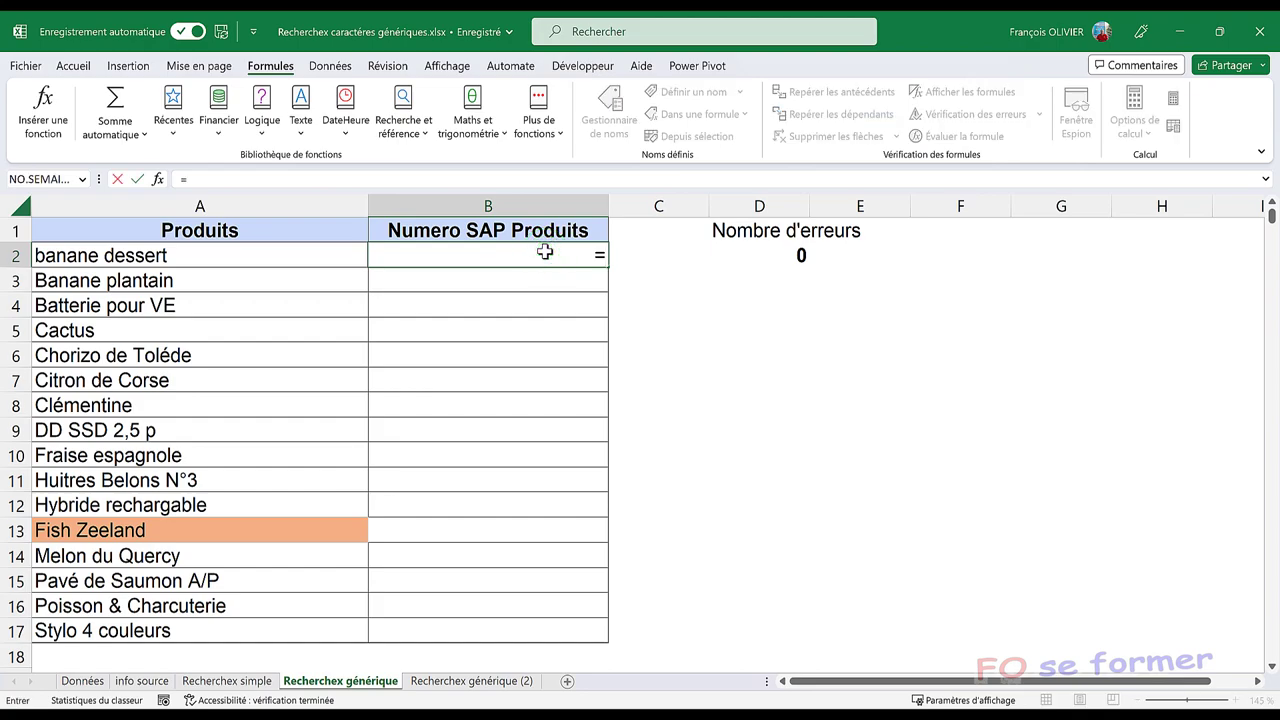
type("re")
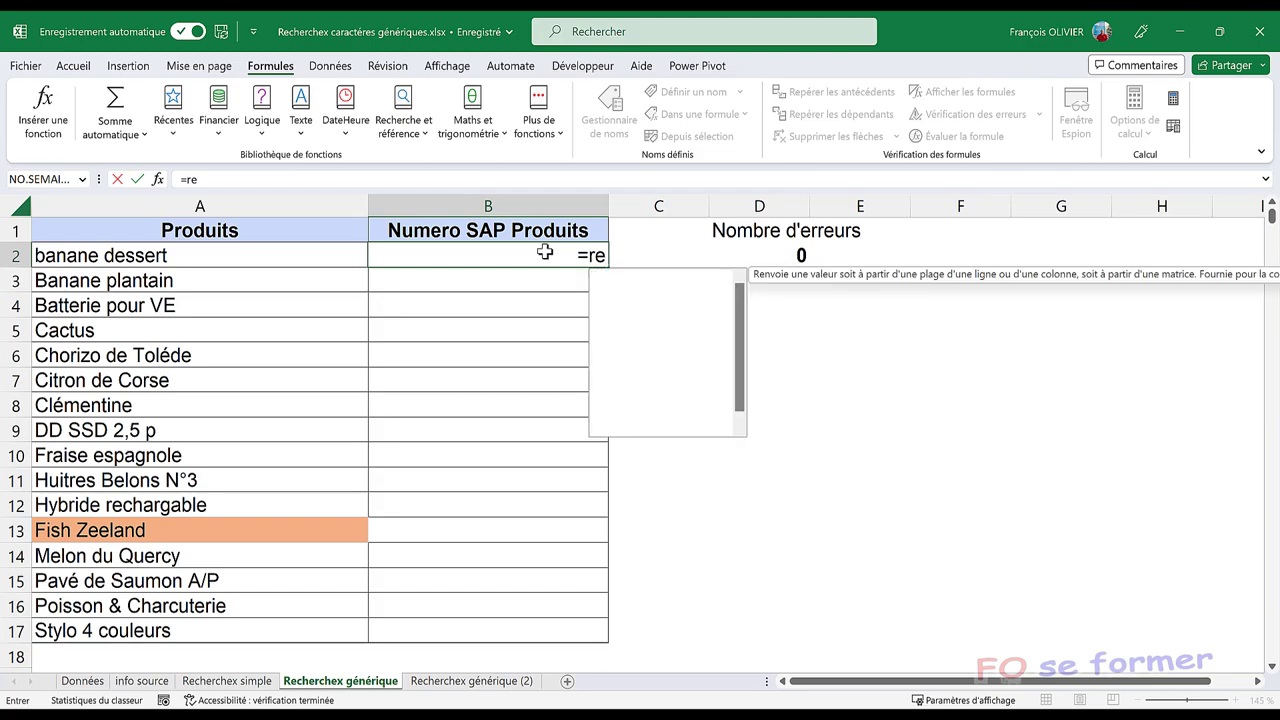
type("che")
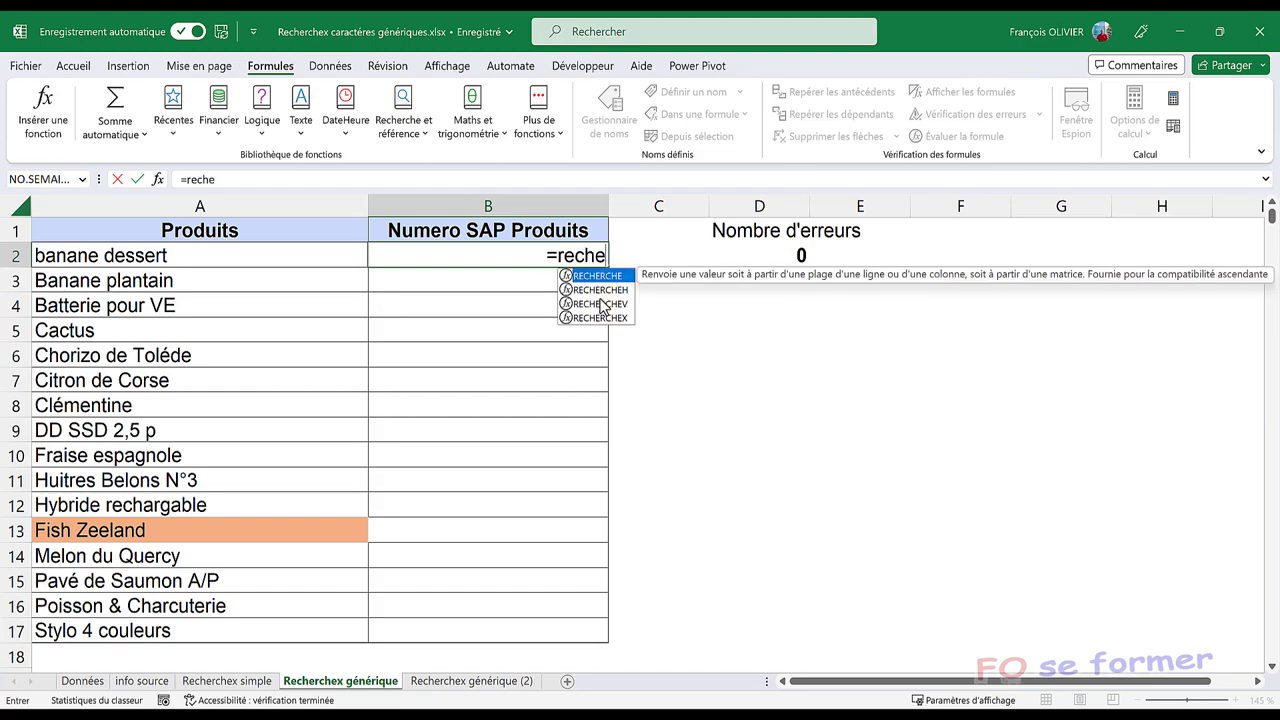
left_click(598, 320)
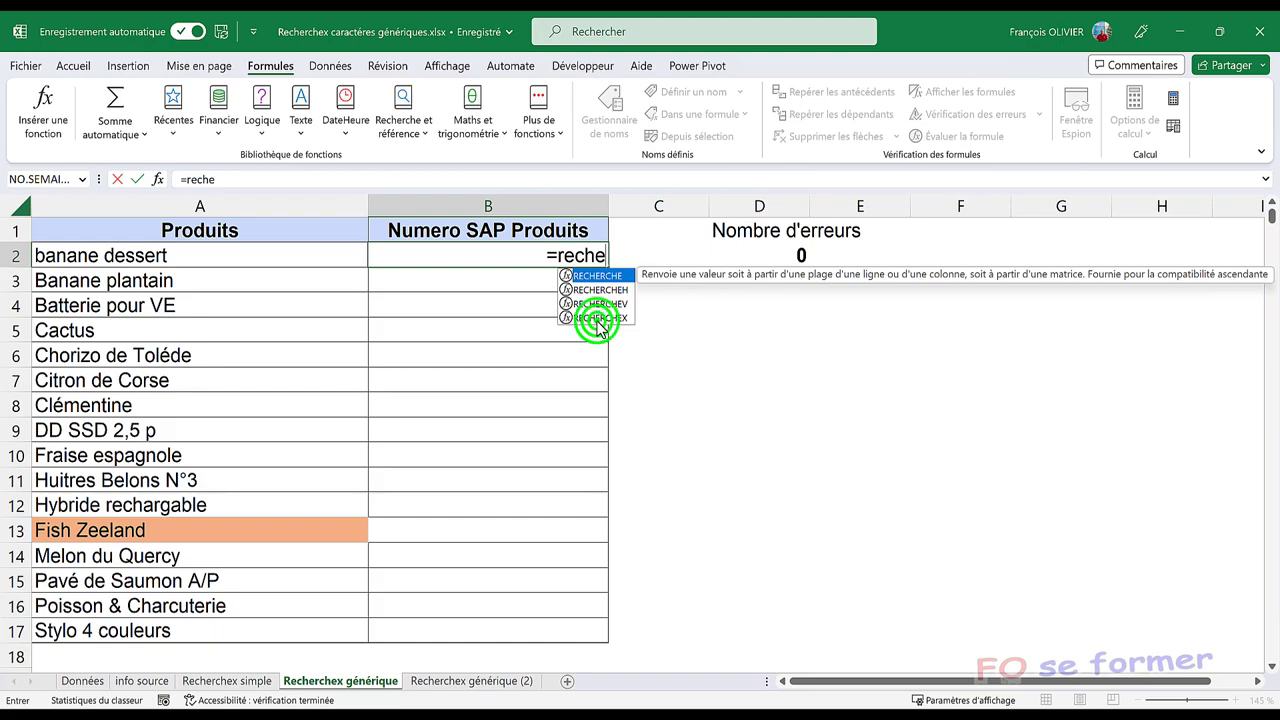
left_click(598, 322)
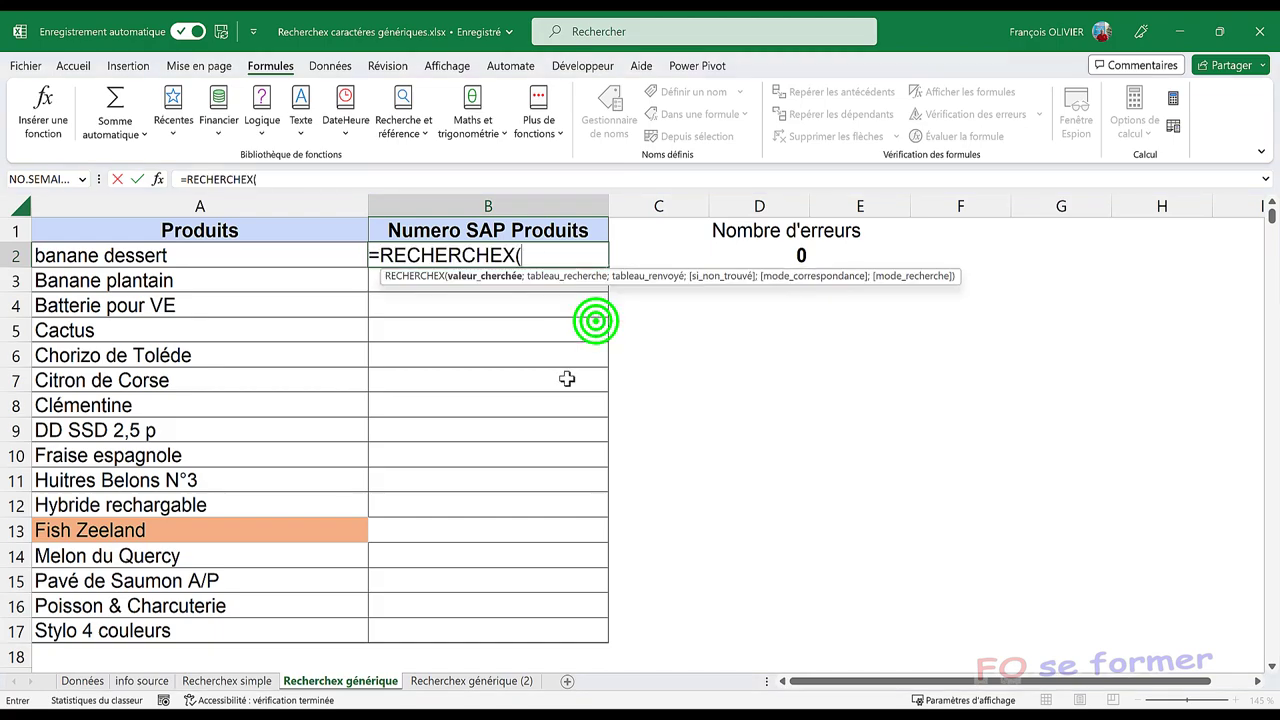
left_click(499, 531)
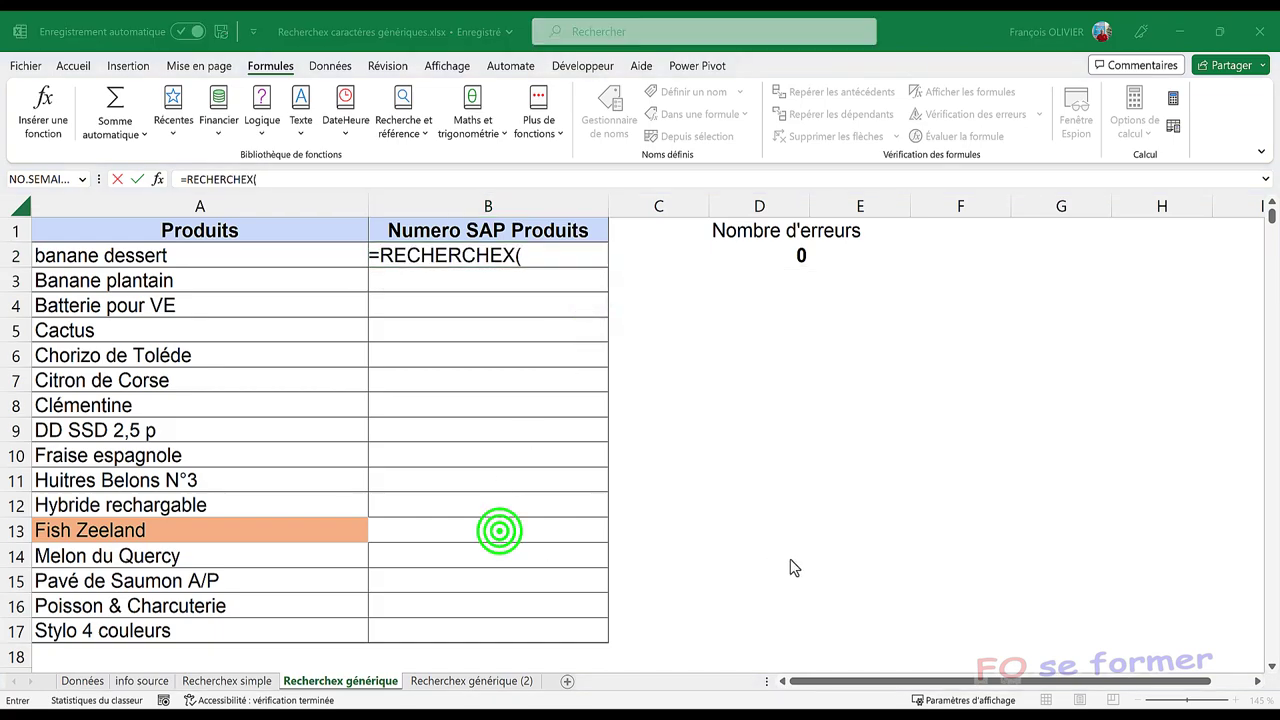
left_click(157, 182)
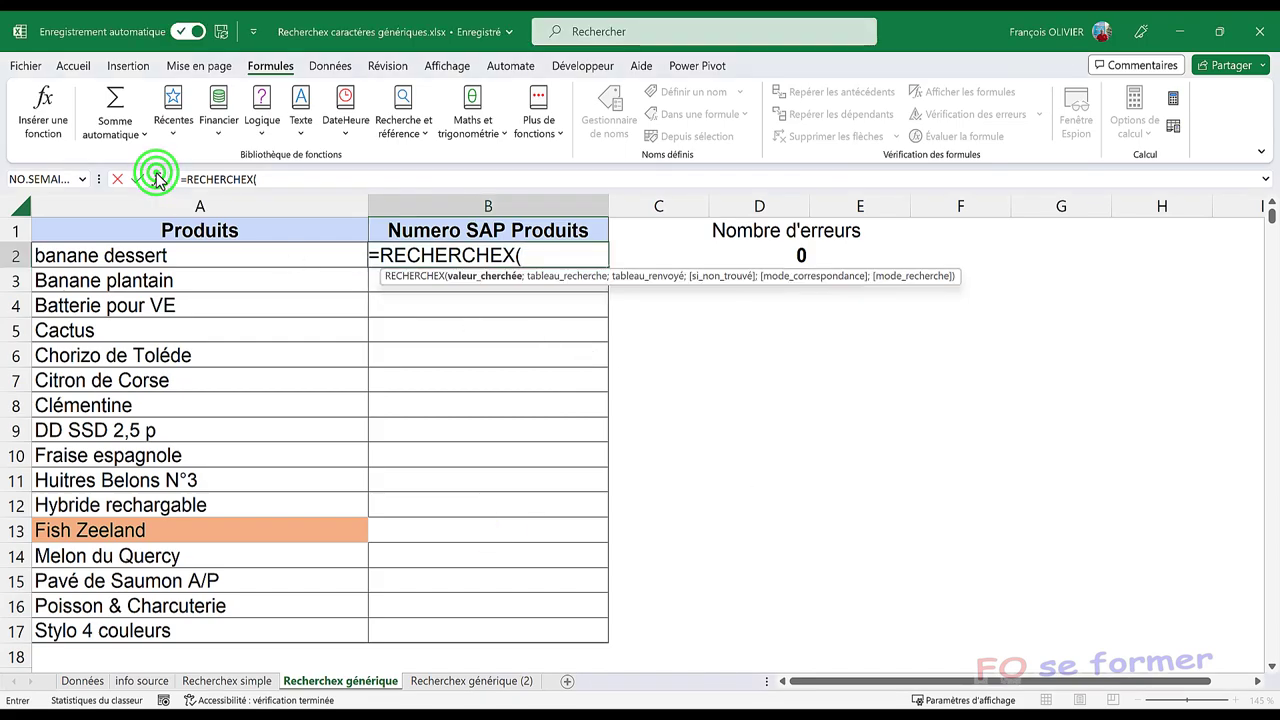
left_click(157, 180)
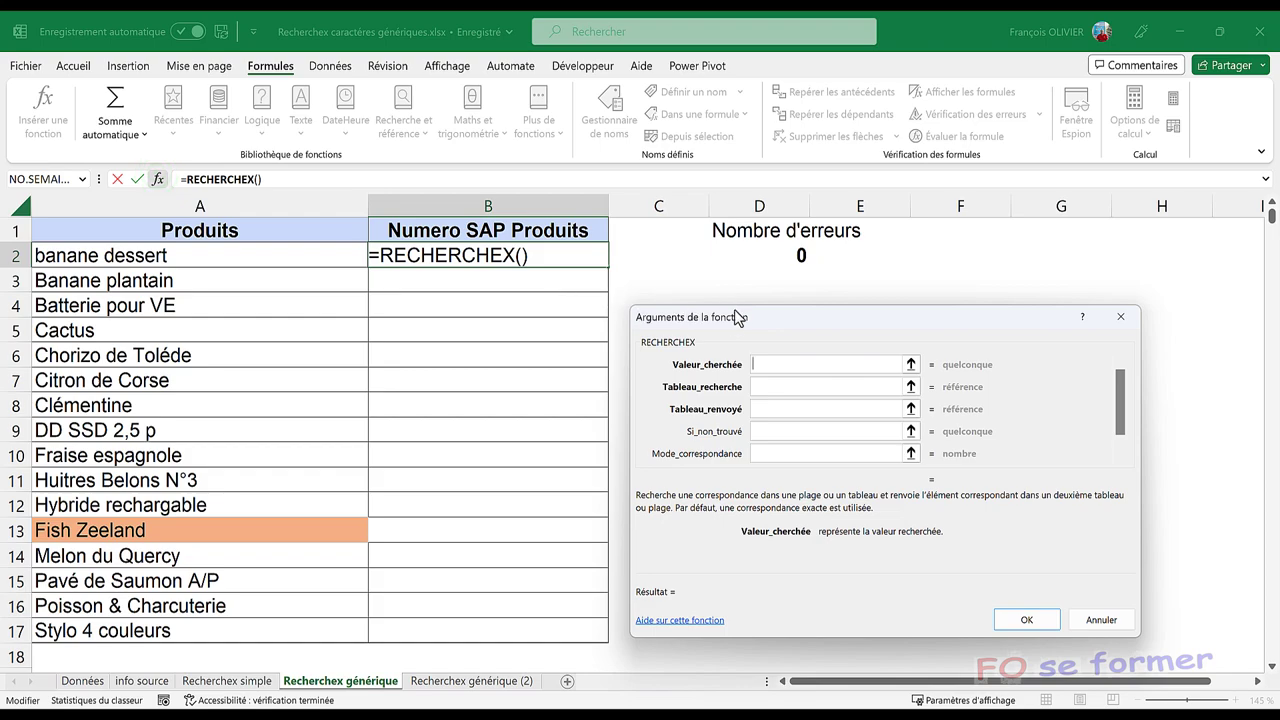
- Set lookup value A2, lookup range 'info source'!A:A and return range 'info source'!B:B
left_click(779, 364)
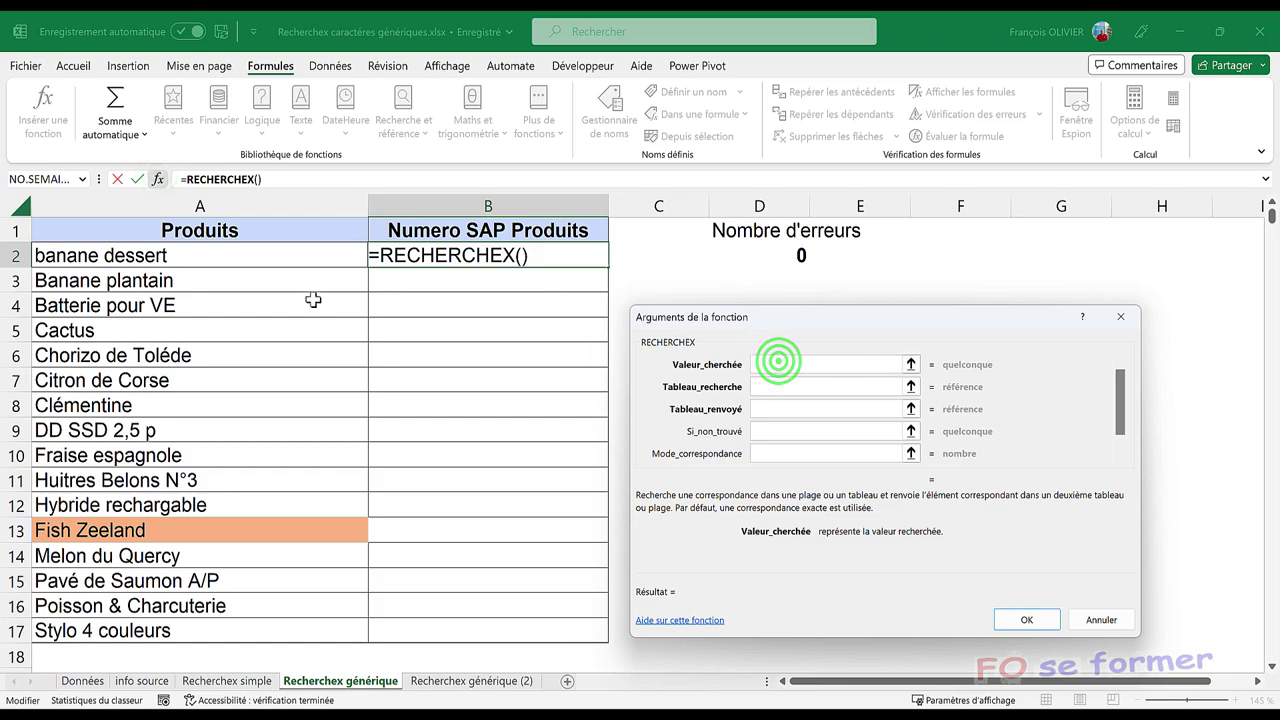
left_click(286, 254)
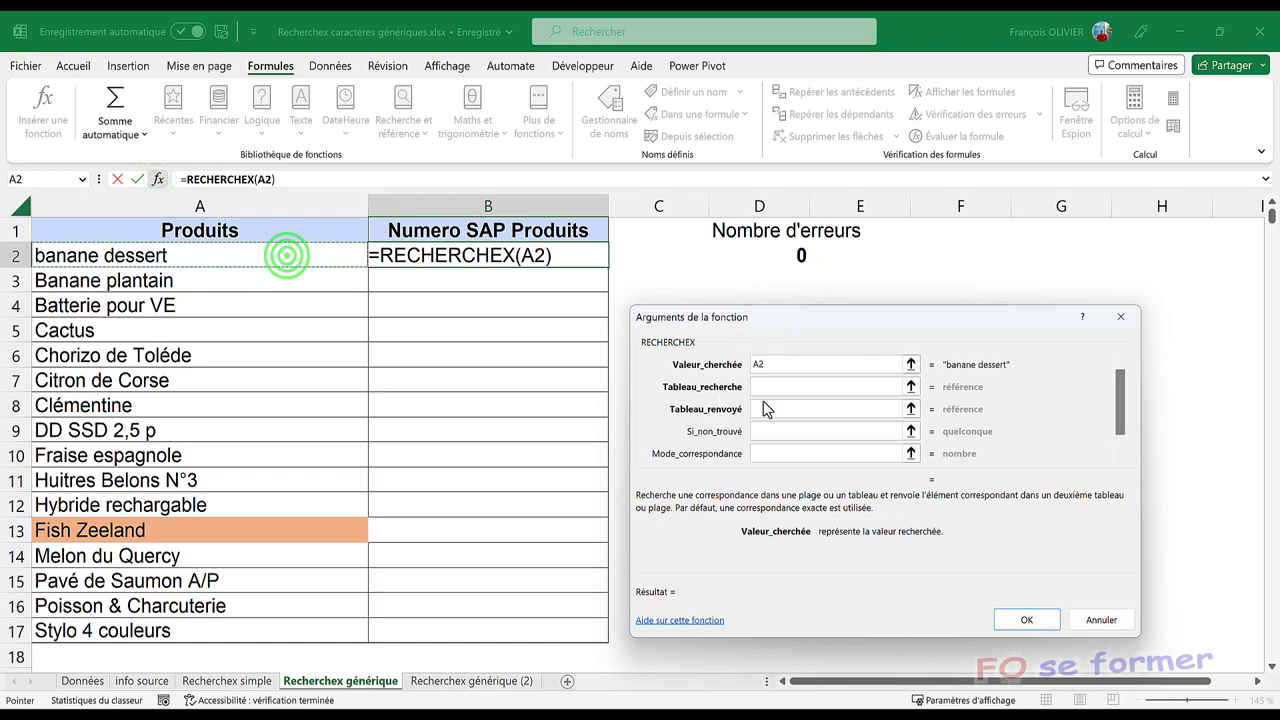
left_click(773, 390)
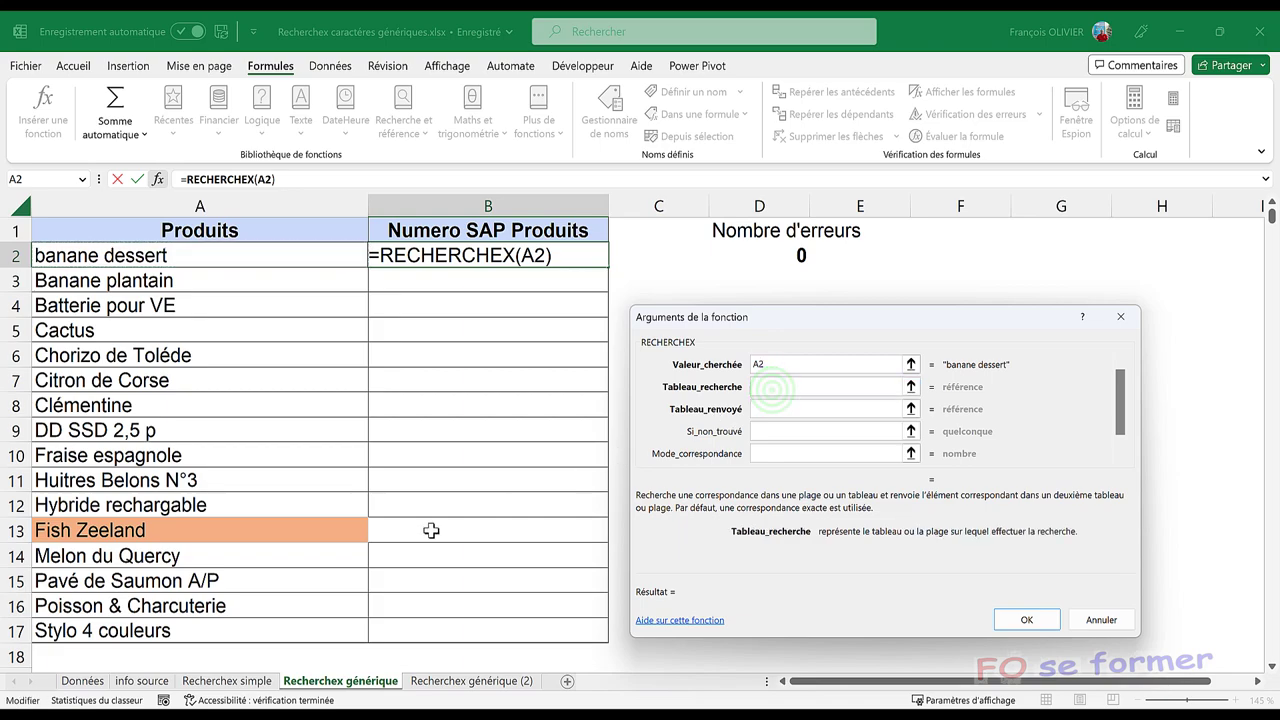
left_click(141, 680)
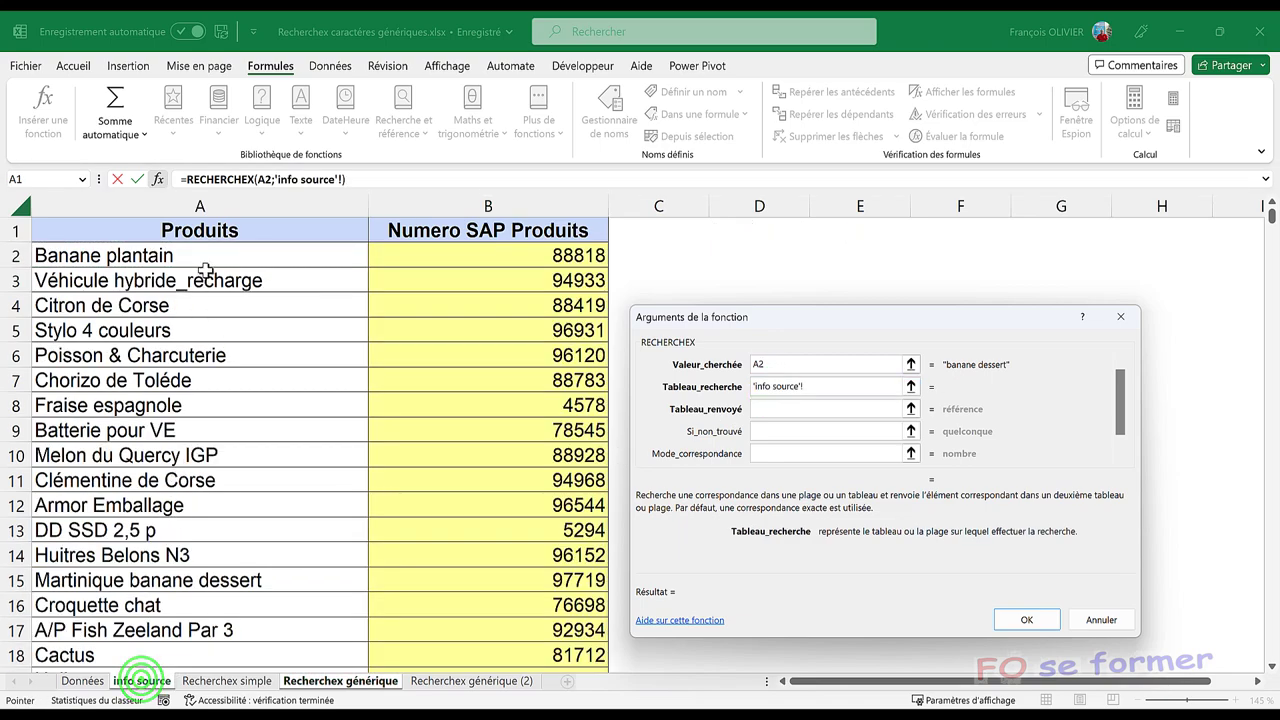
left_click(200, 206)
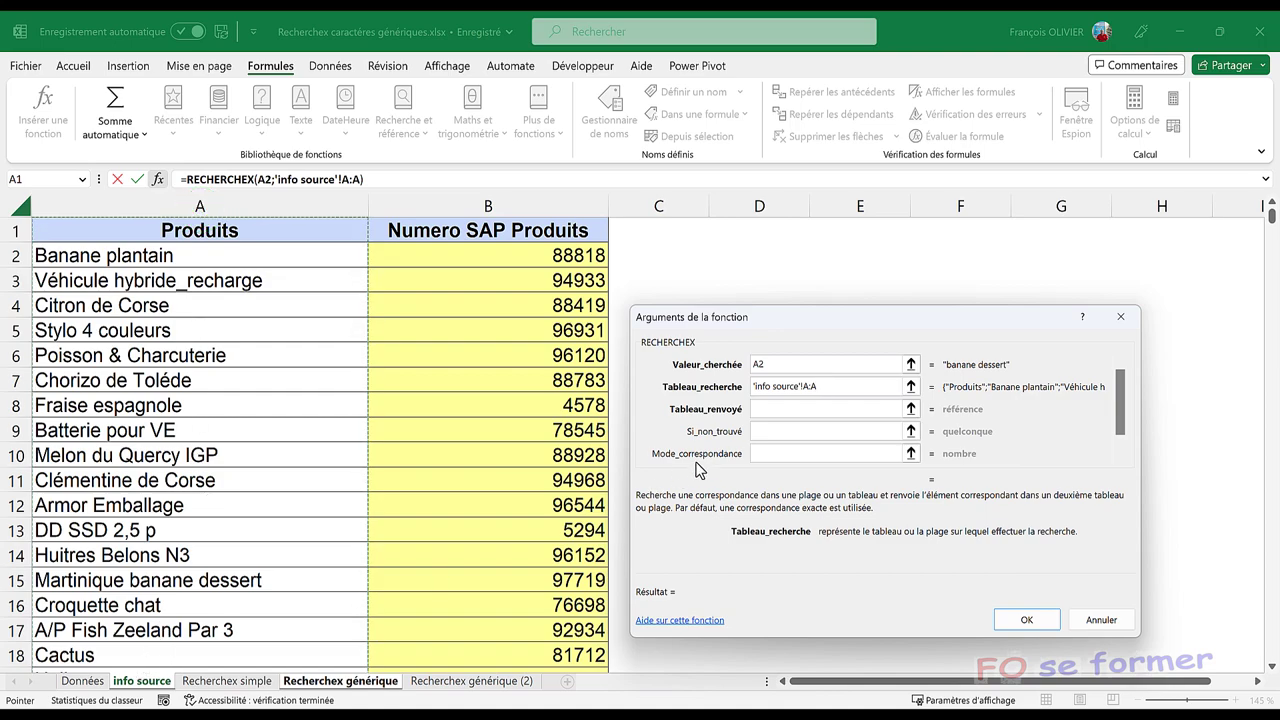
left_click(779, 414)
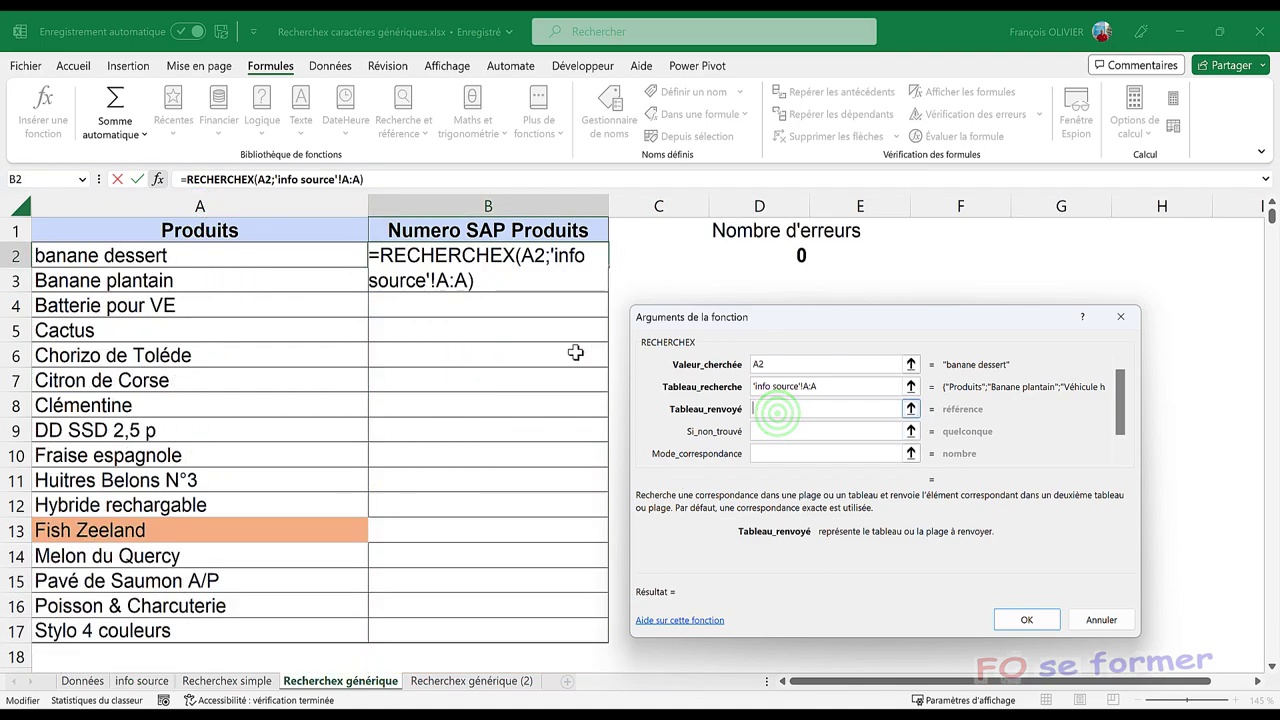
left_click(147, 682)
left_click(482, 208)
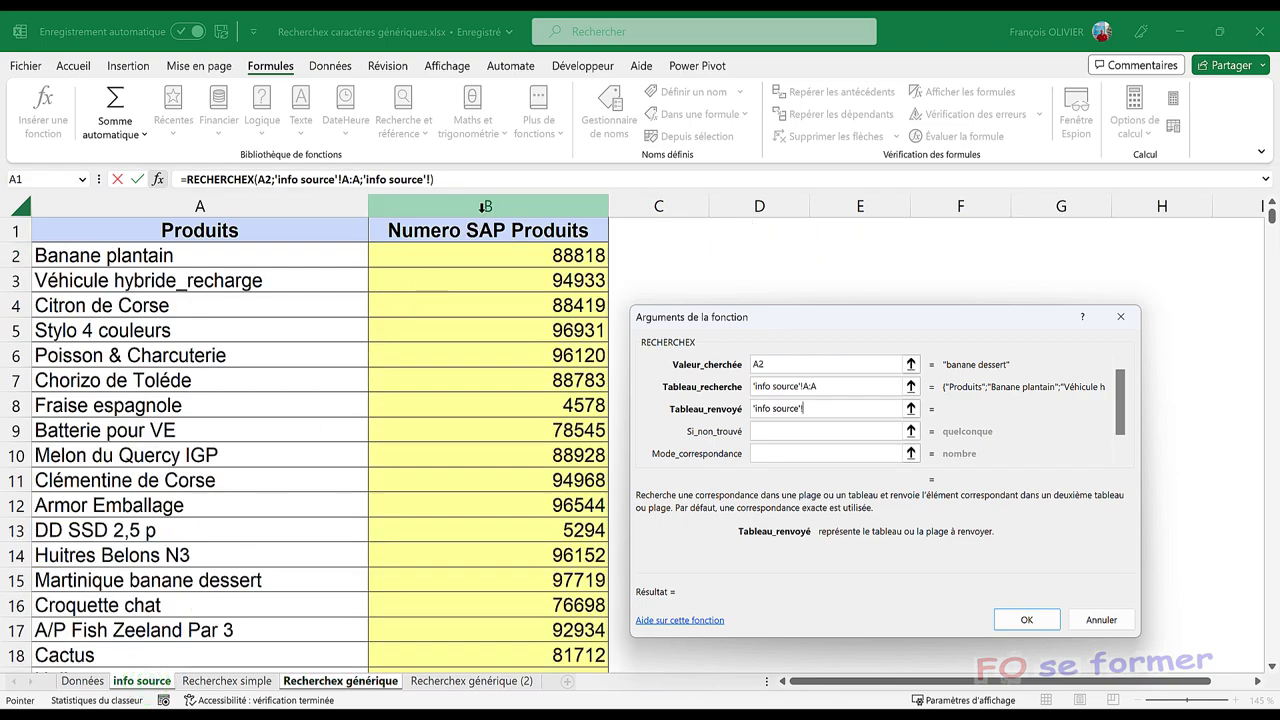
- Enter "erreur" as not-found value, match mode 2, then delete the A2 lookup value
left_click(757, 430)
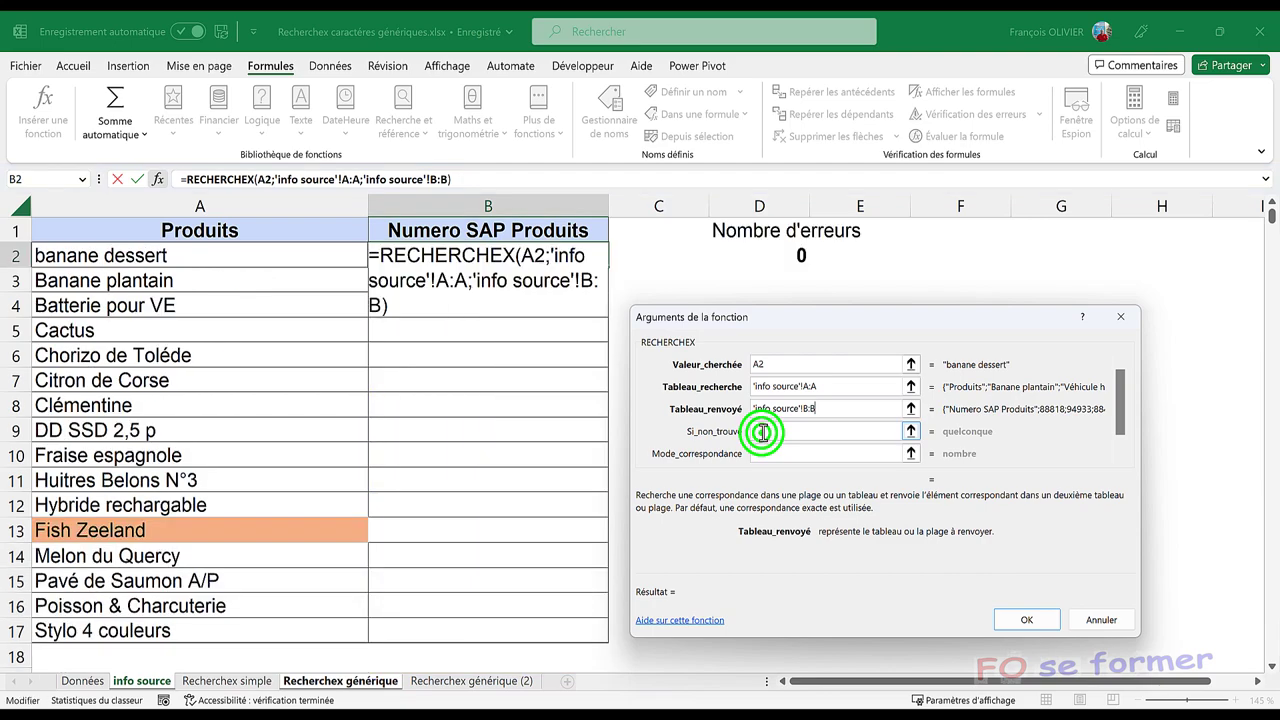
left_click(762, 428)
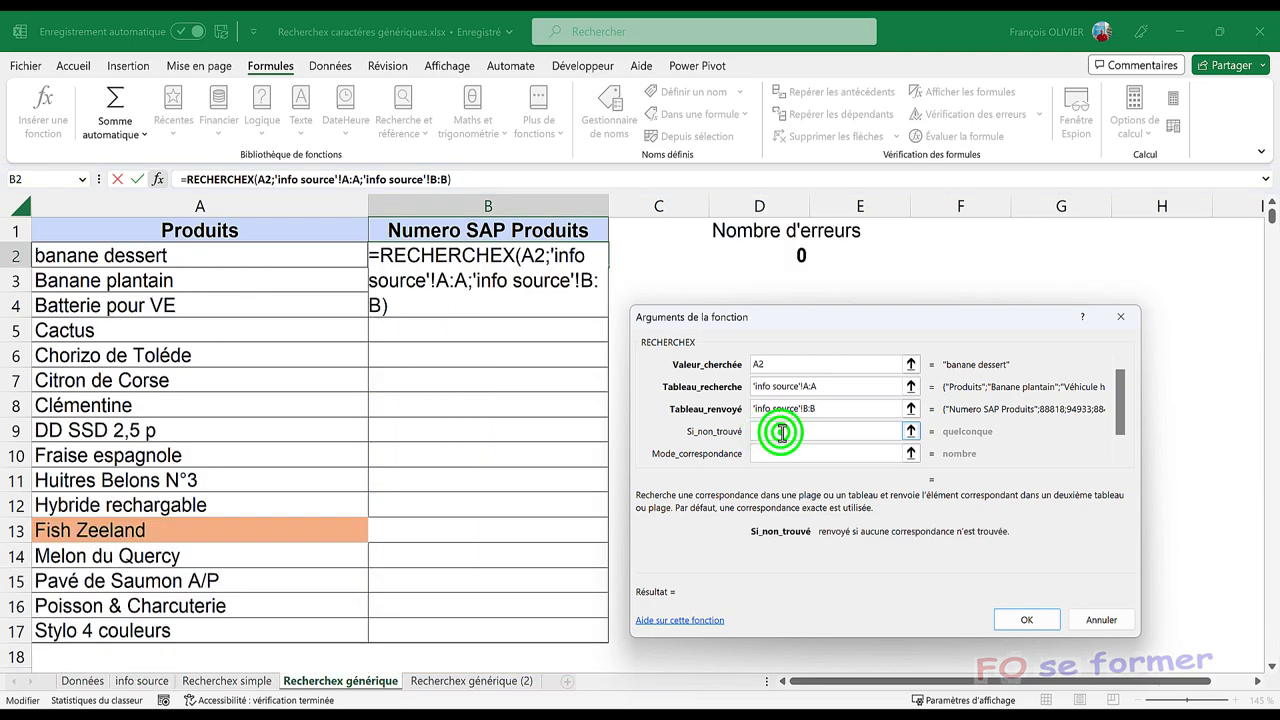
type("erreur")
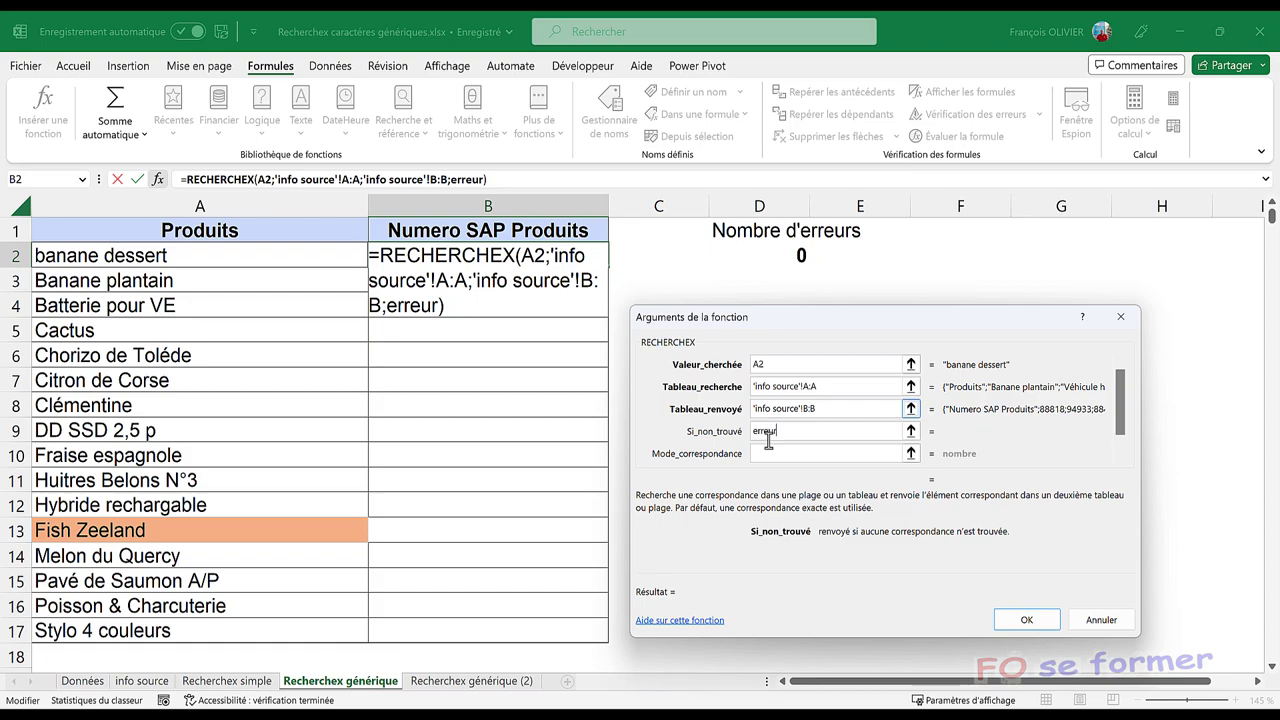
left_click(767, 458)
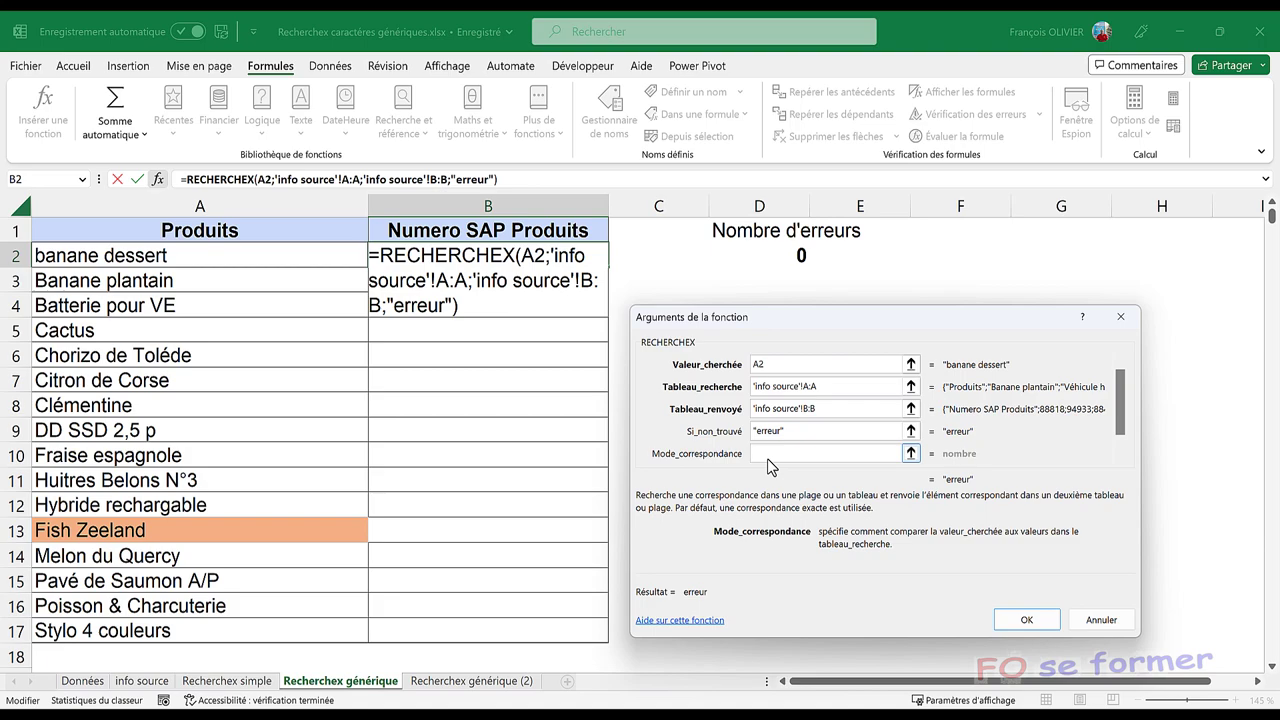
type("2")
left_click(792, 364)
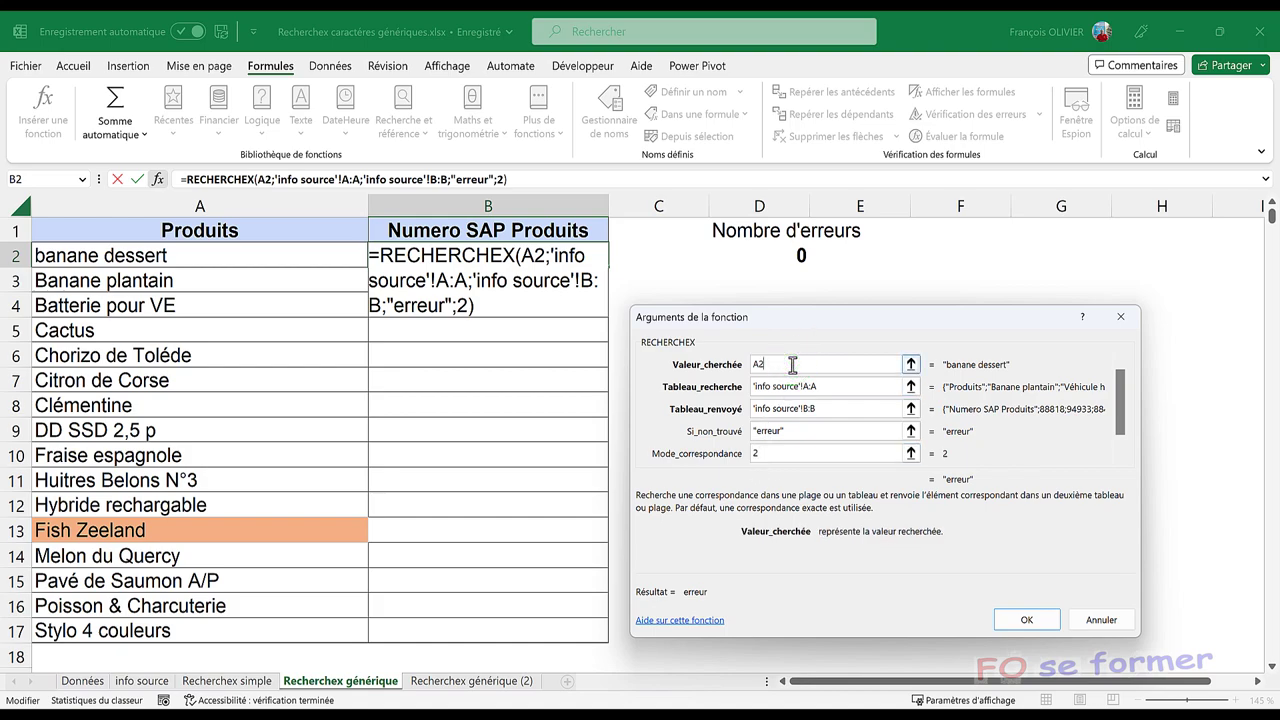
key("BackSpace")
key("BackSpace")
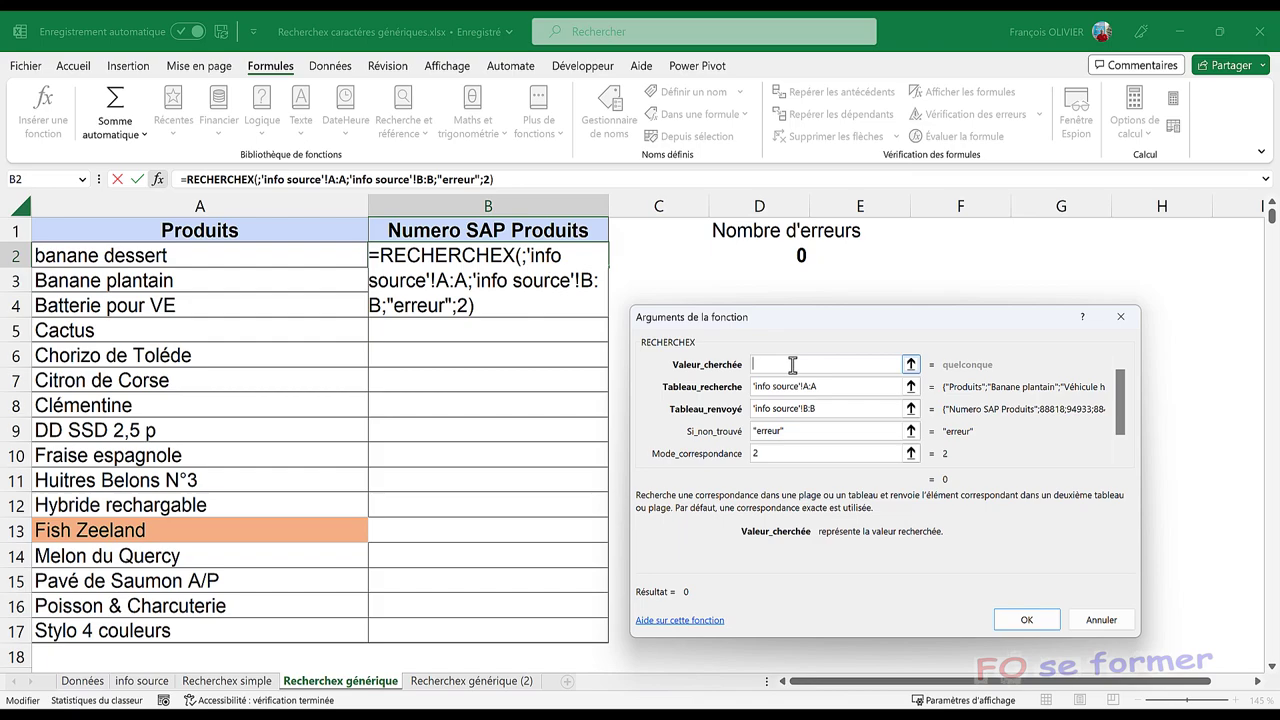
- Enter "*"&a2&"*" as the lookup value and confirm, so B2 returns 97719
type("\"")
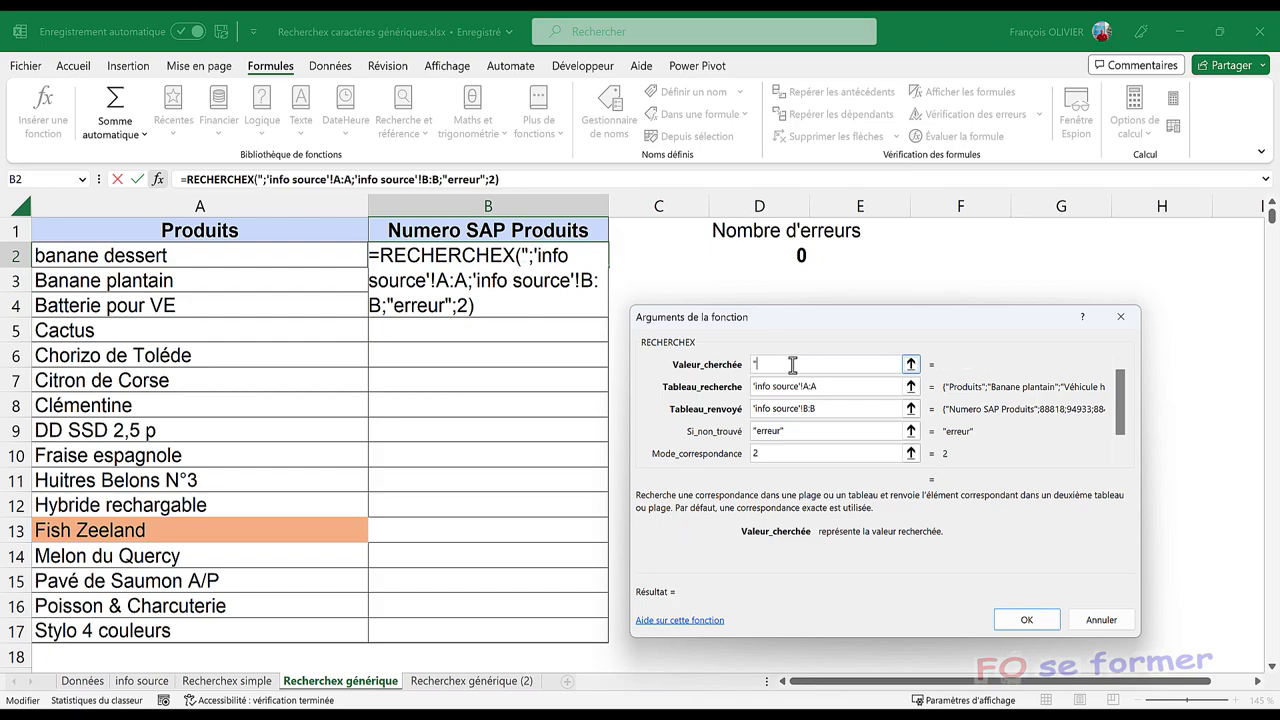
type("*\"")
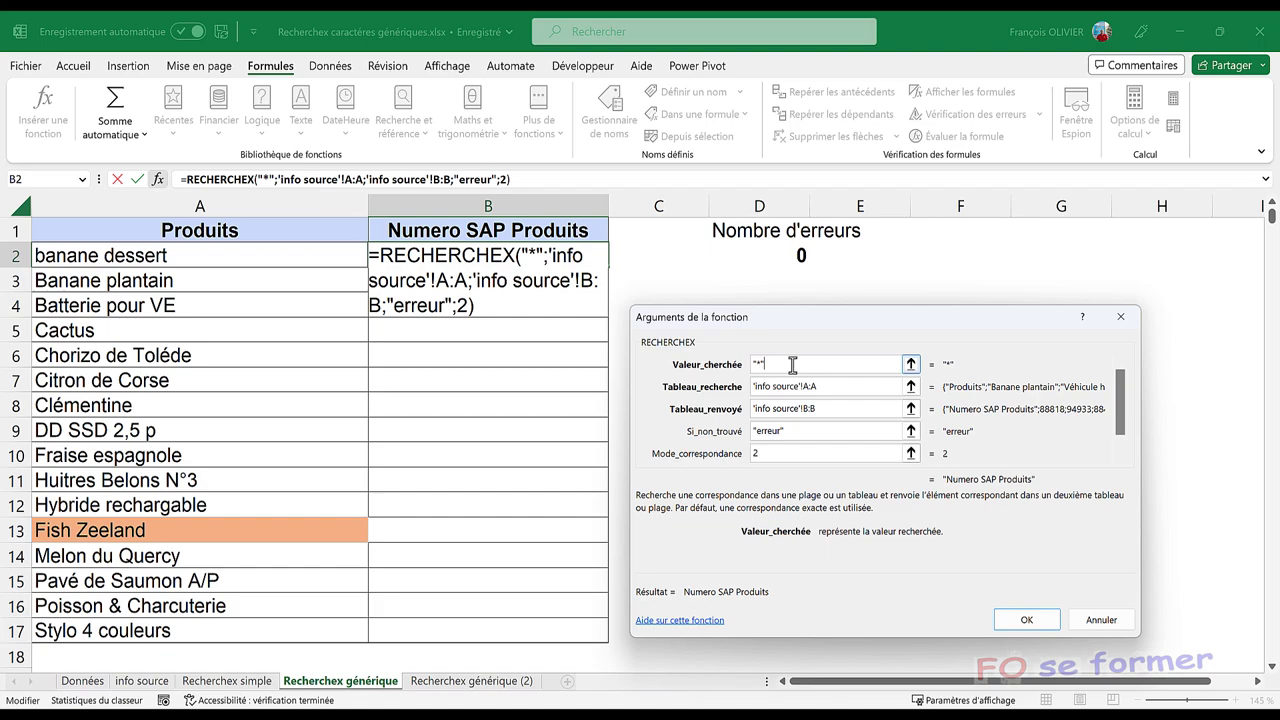
type("&")
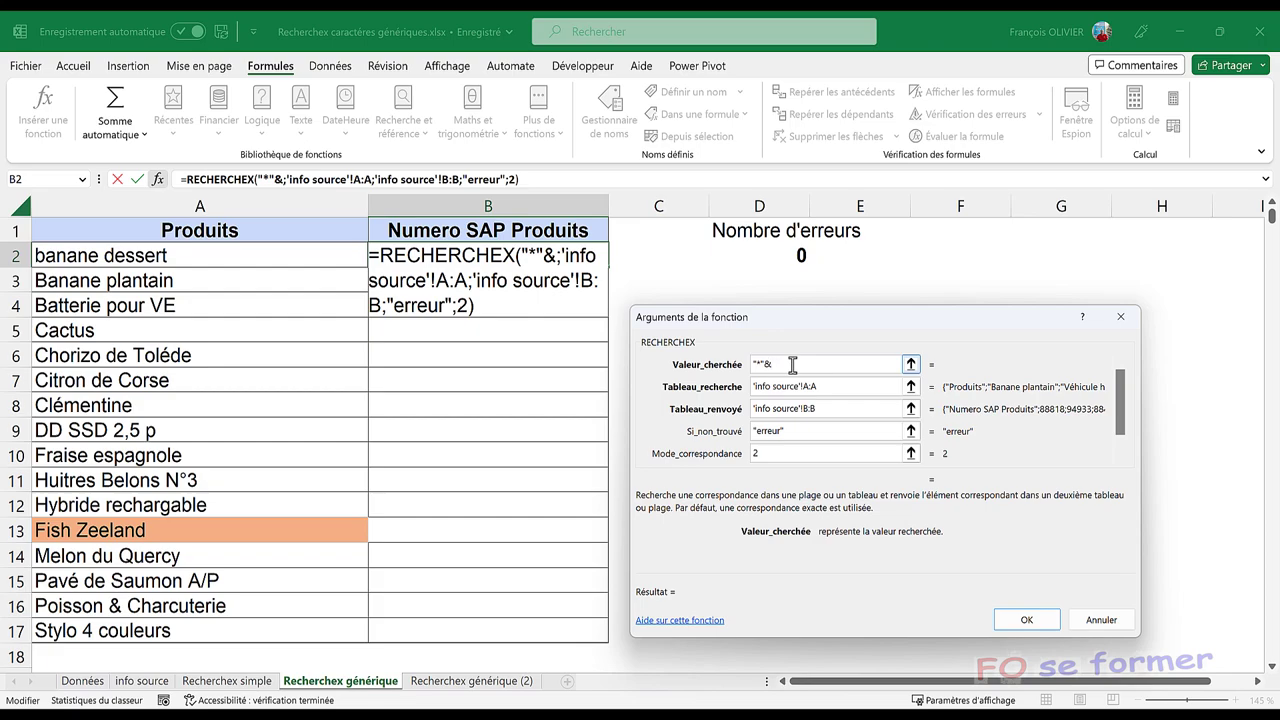
type("a2")
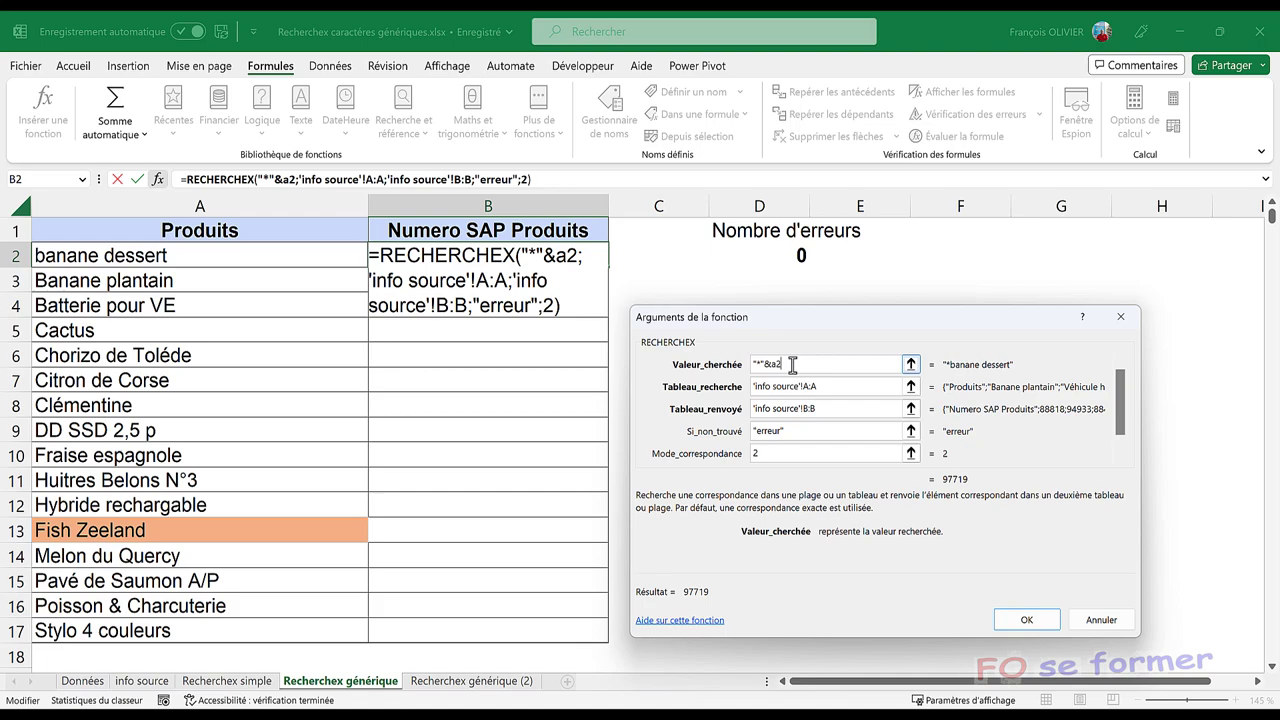
type("&")
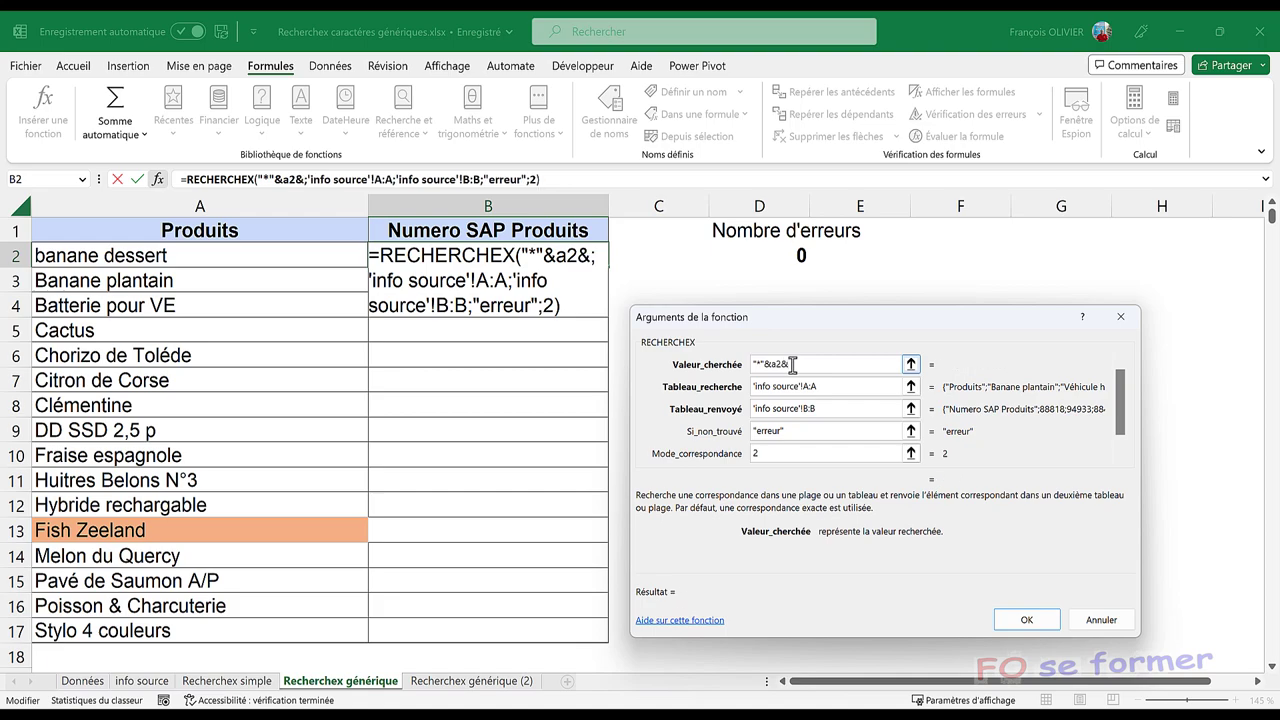
type("\"")
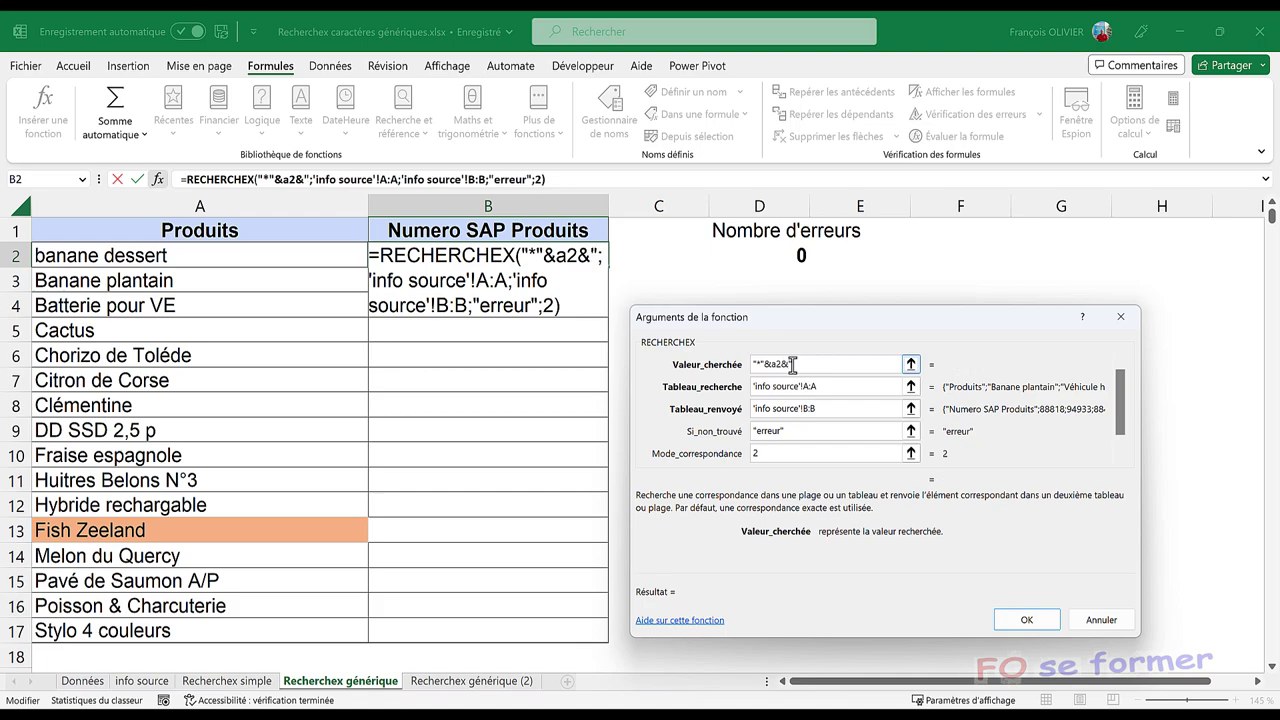
type("*\"")
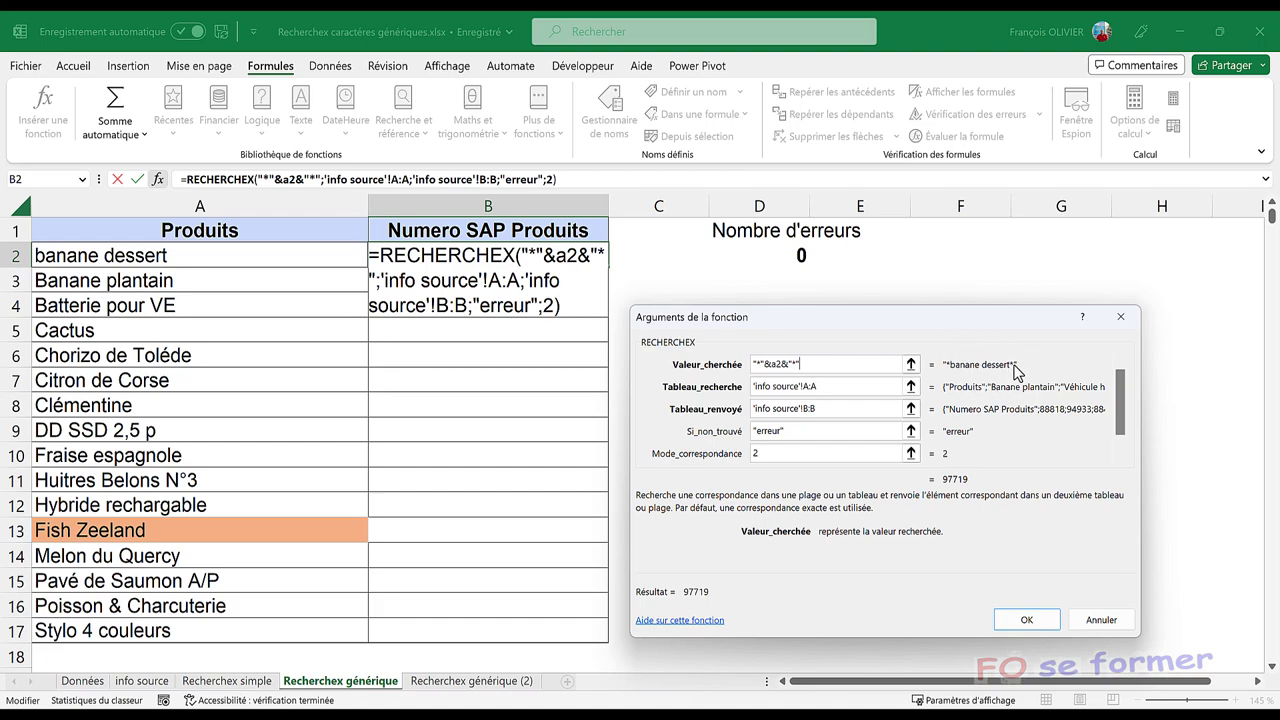
left_click(1030, 617)
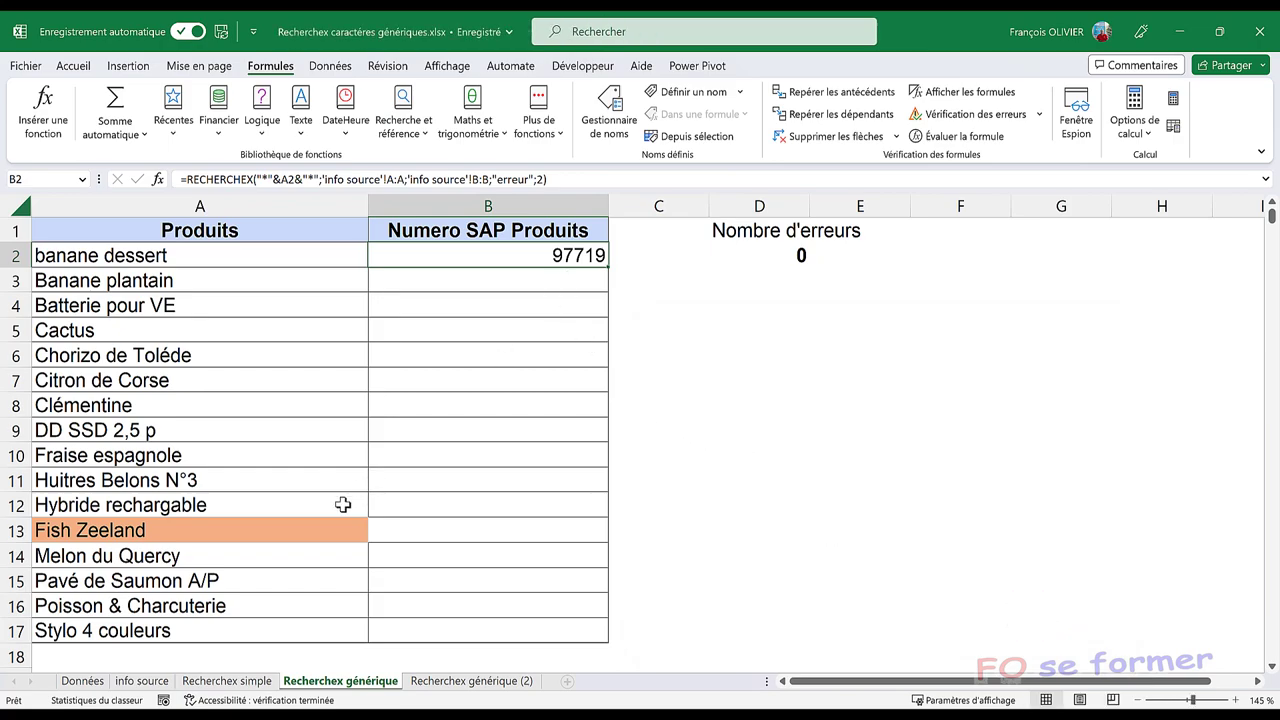
- Verify on info source that the Martinique banane dessert product has SAP number 97719
left_click(157, 681)
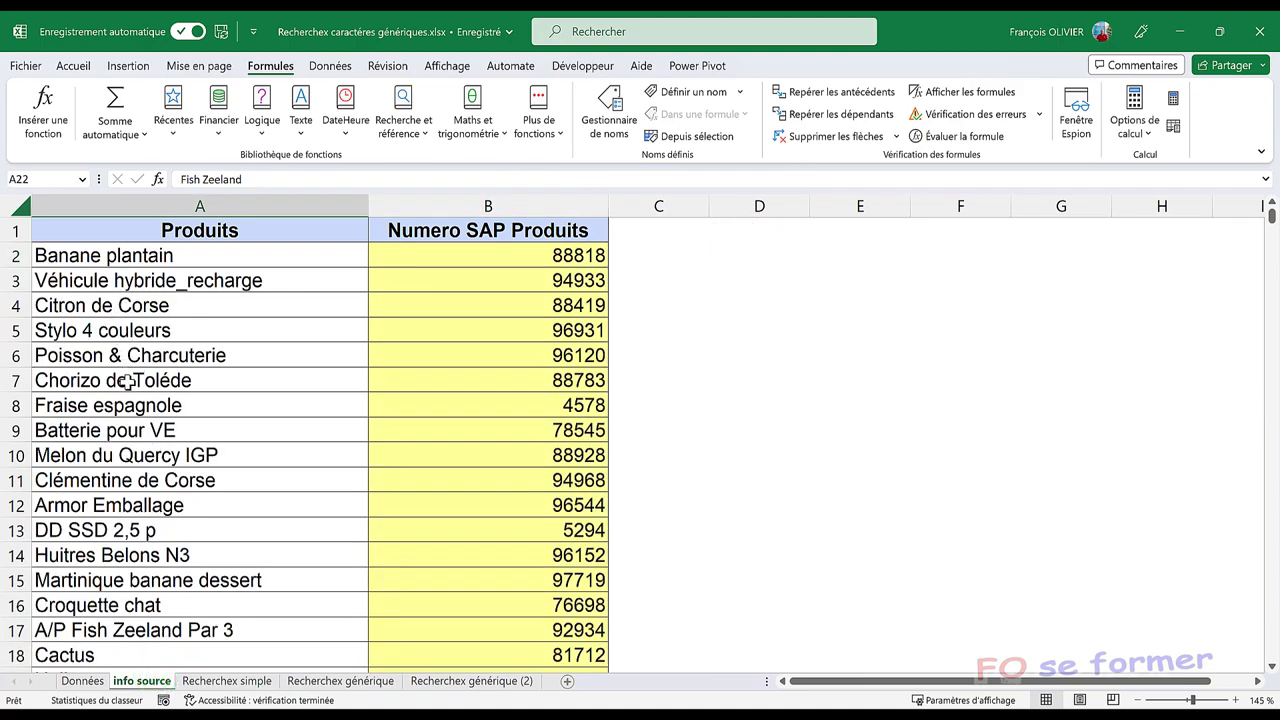
left_click(184, 580)
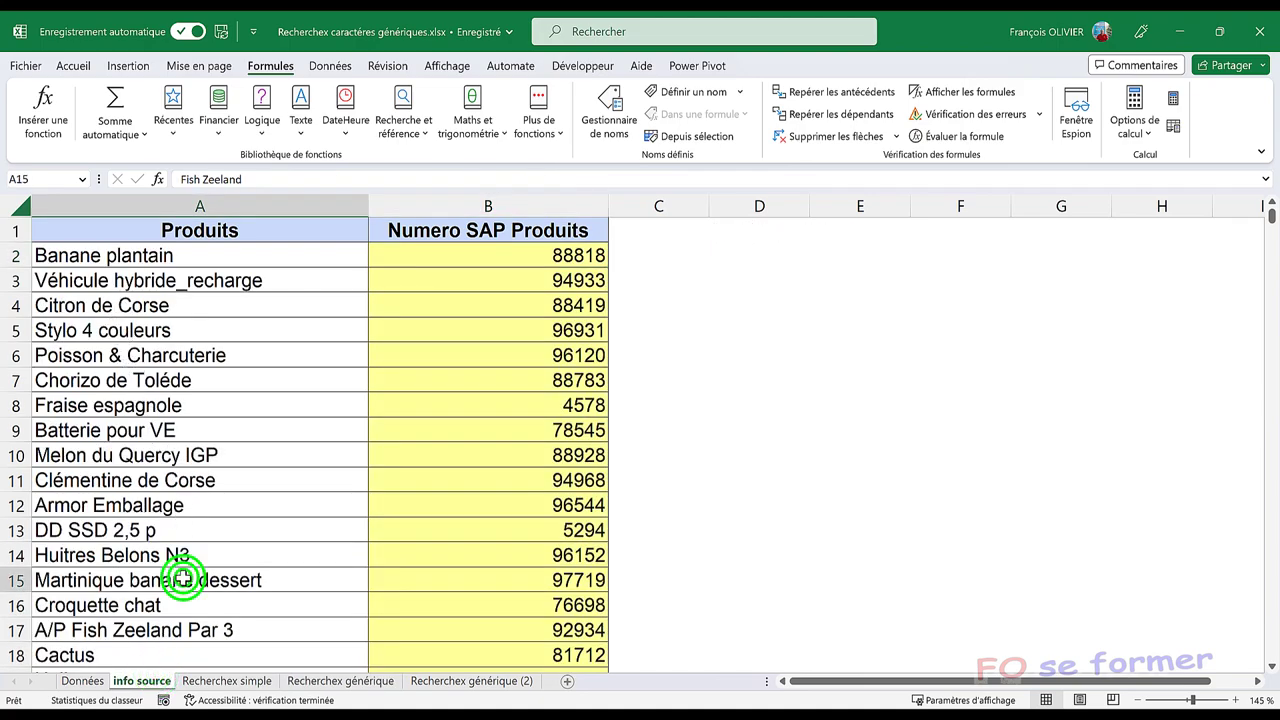
left_click(565, 580)
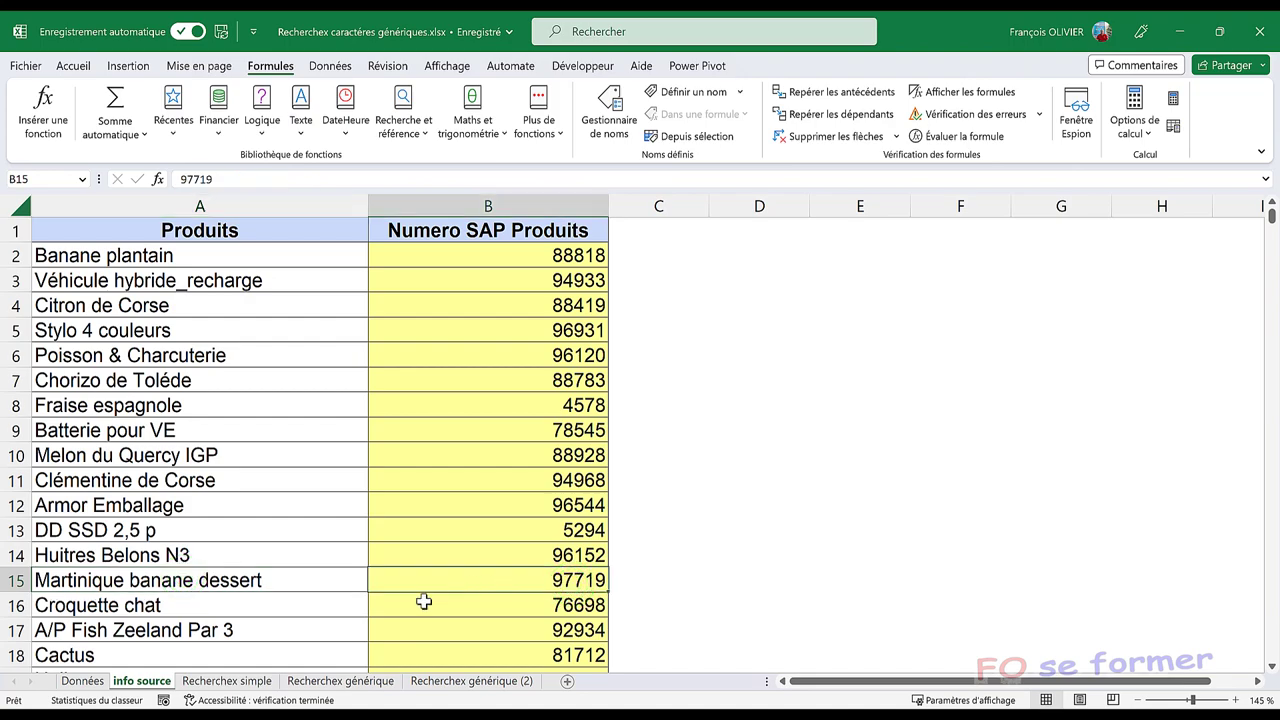
- Fill B2's wildcard lookup down through row 17 on Recherchex générique
left_click(340, 681)
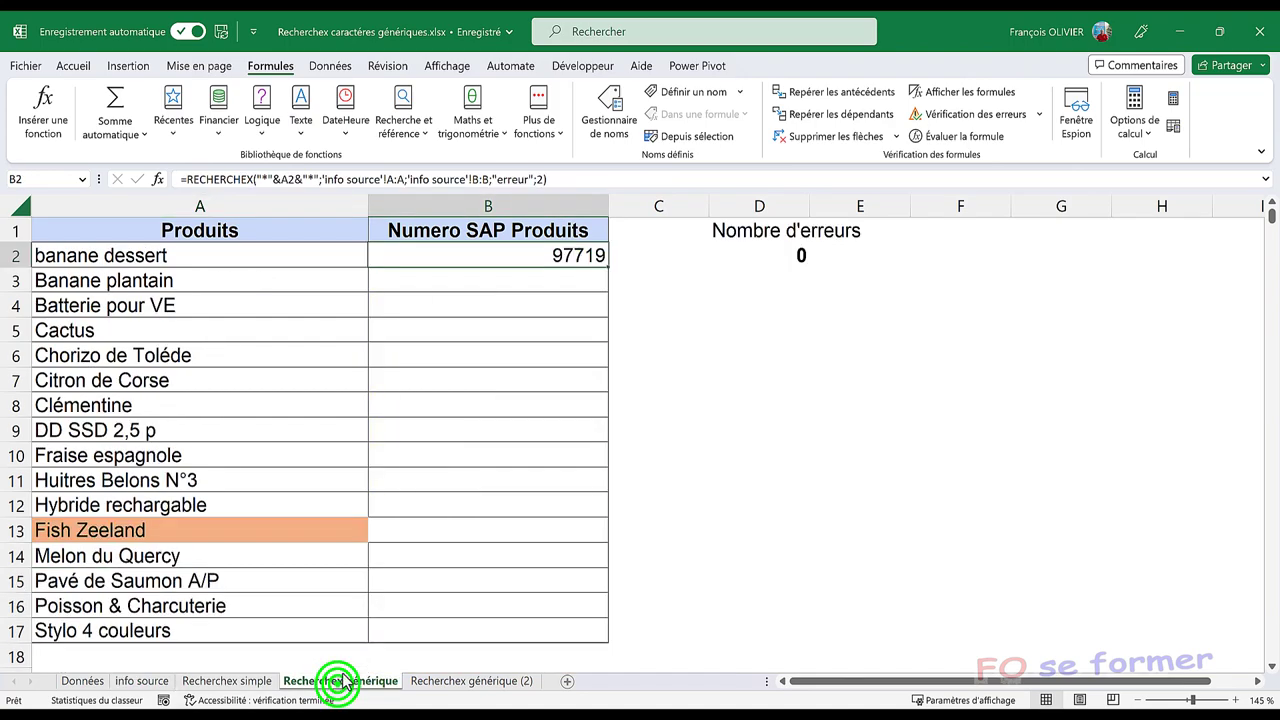
left_click(607, 264)
double_click(607, 264)
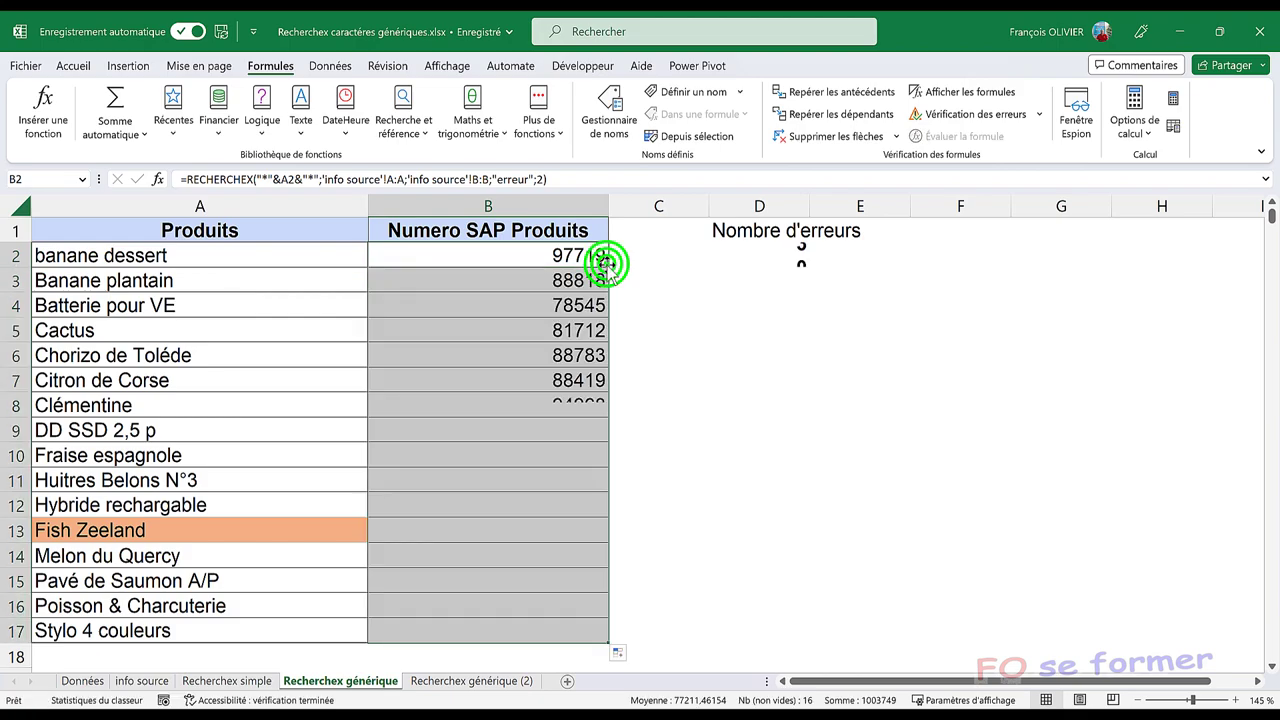
left_click(647, 387)
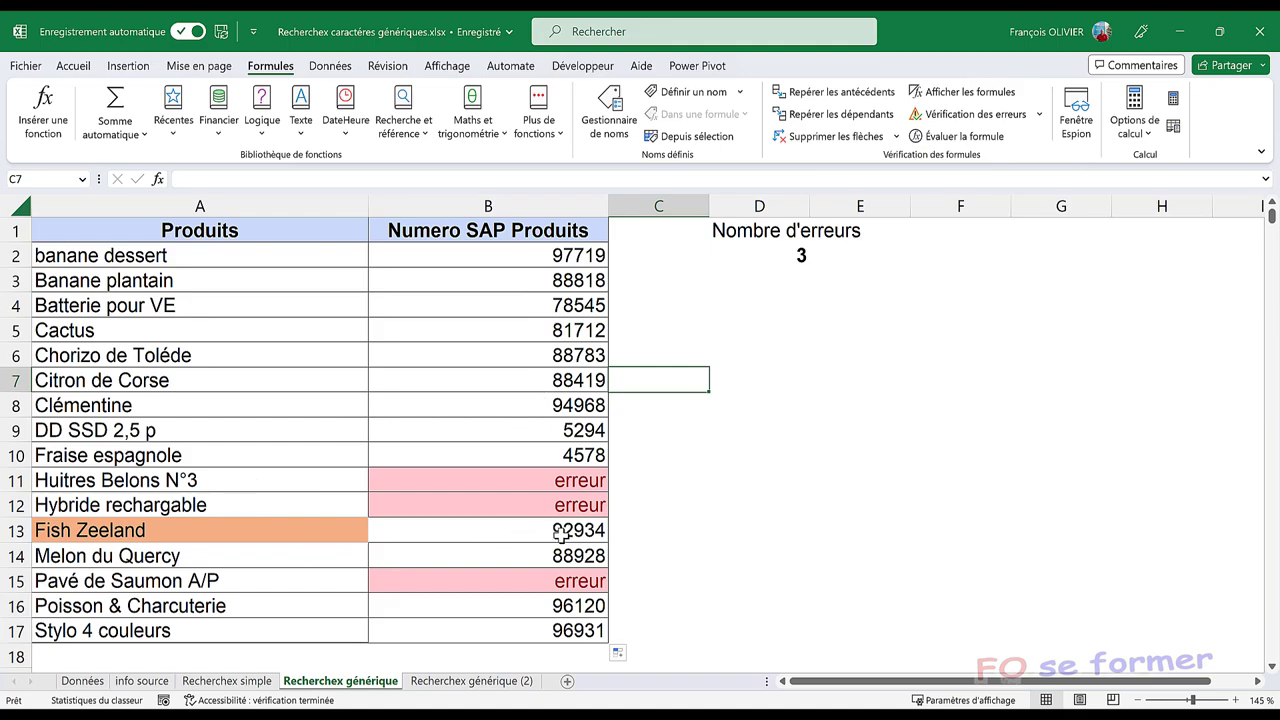
- Check the A/P Fish Zeeland Par 3 SAP number, then inspect the Huitres Belons N°3 erreur formula
left_click(154, 682)
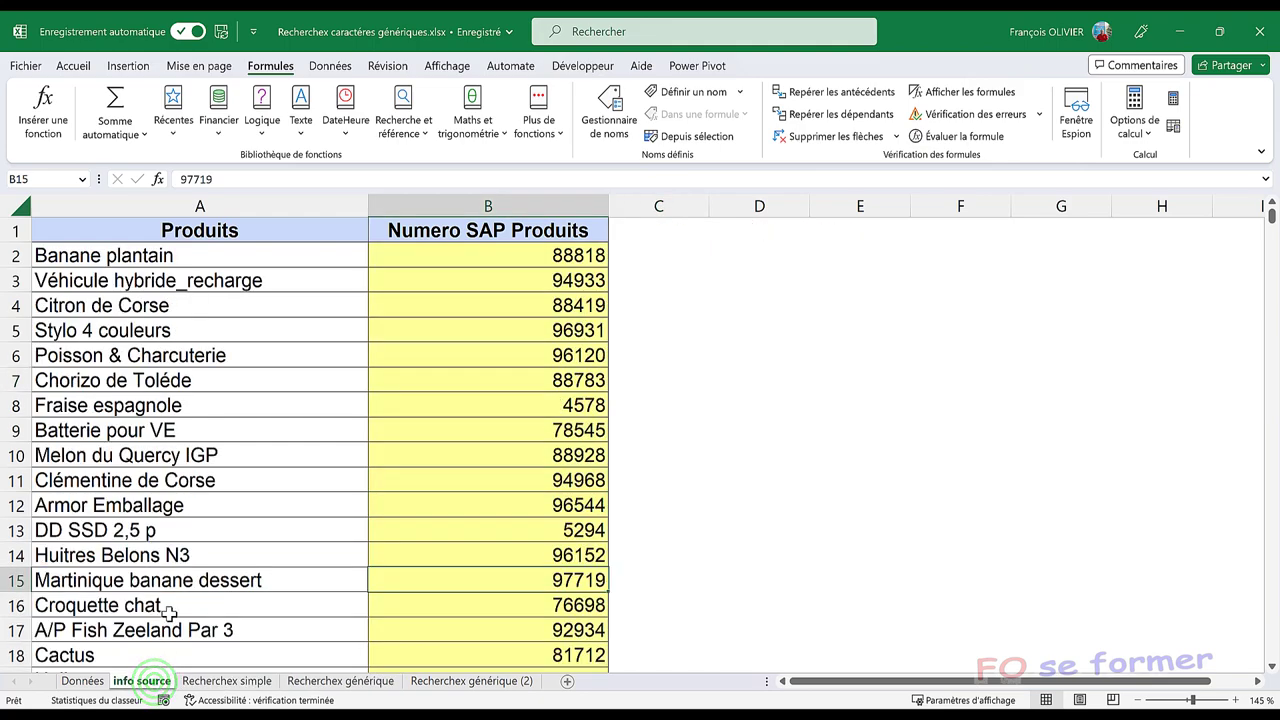
scroll(229, 580, "down", 2)
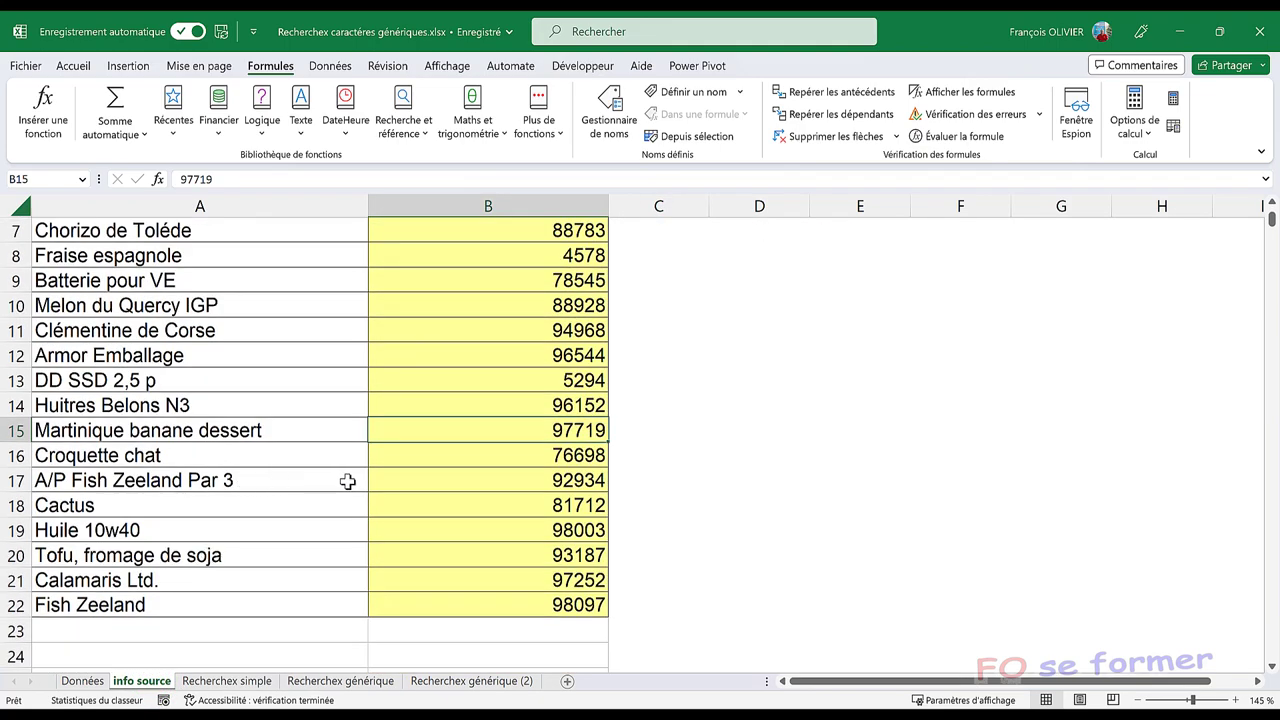
left_click(565, 479)
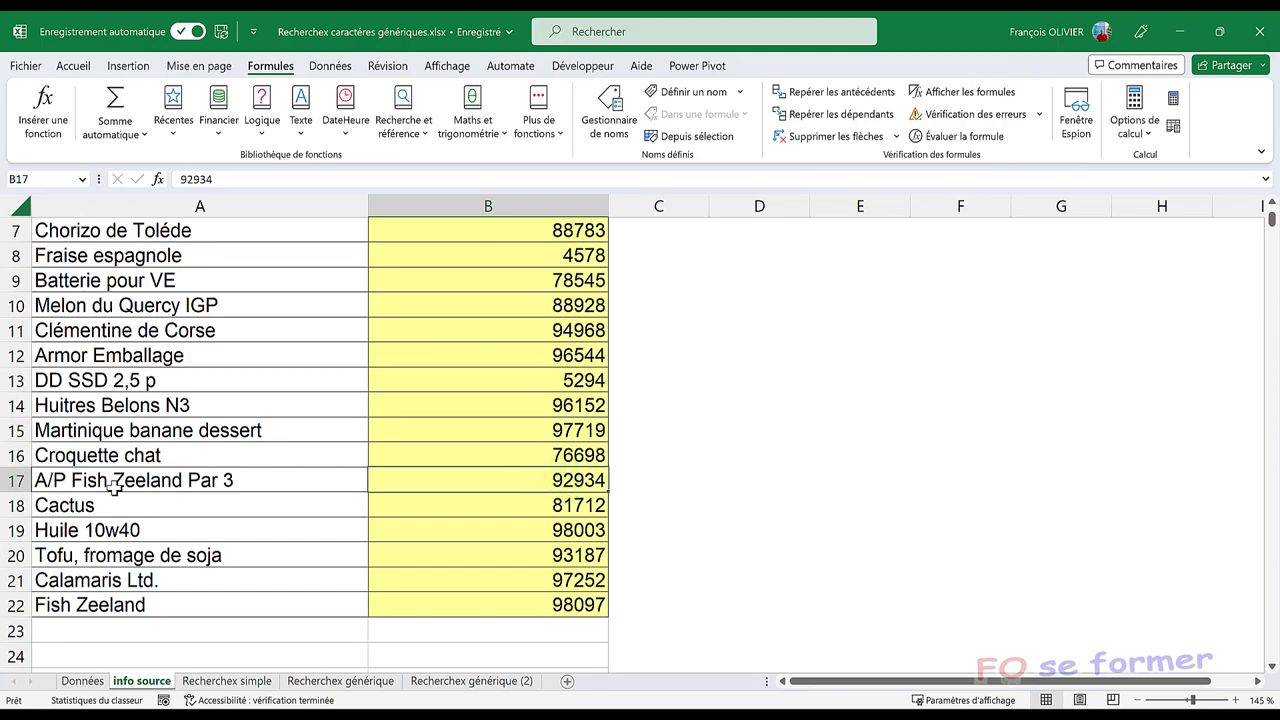
left_click(160, 604)
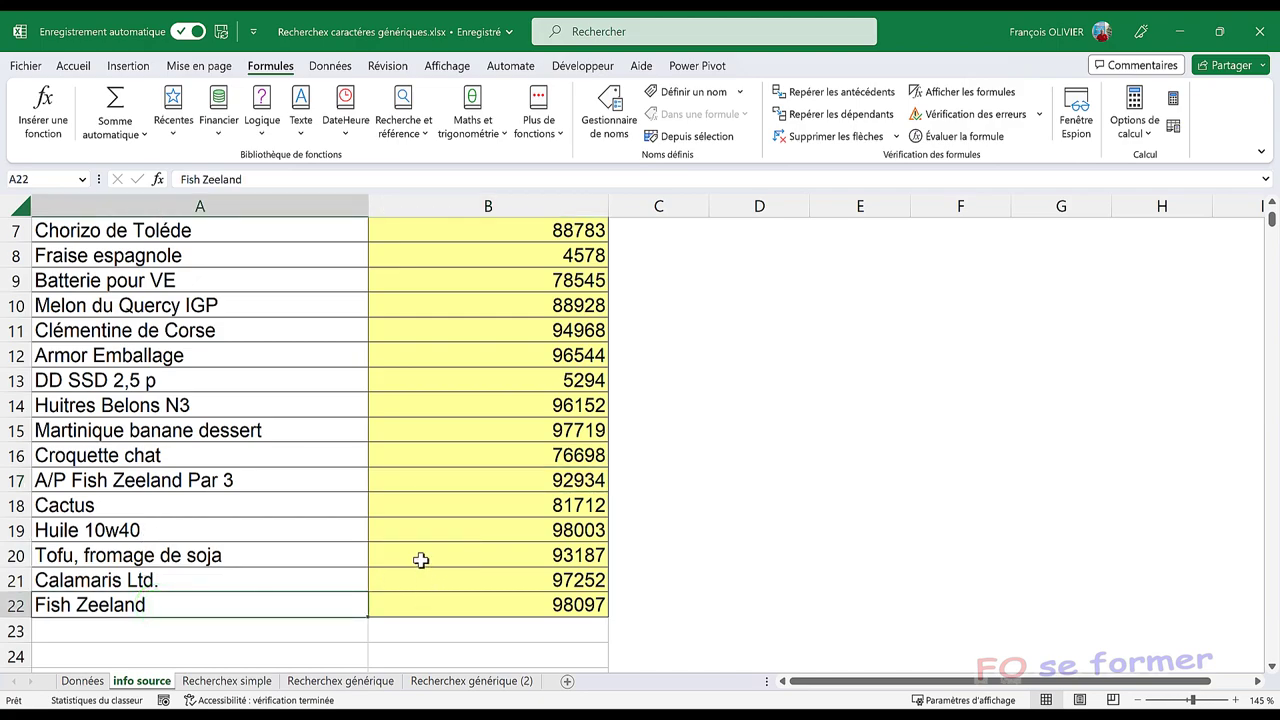
scroll(420, 560, "up", 2)
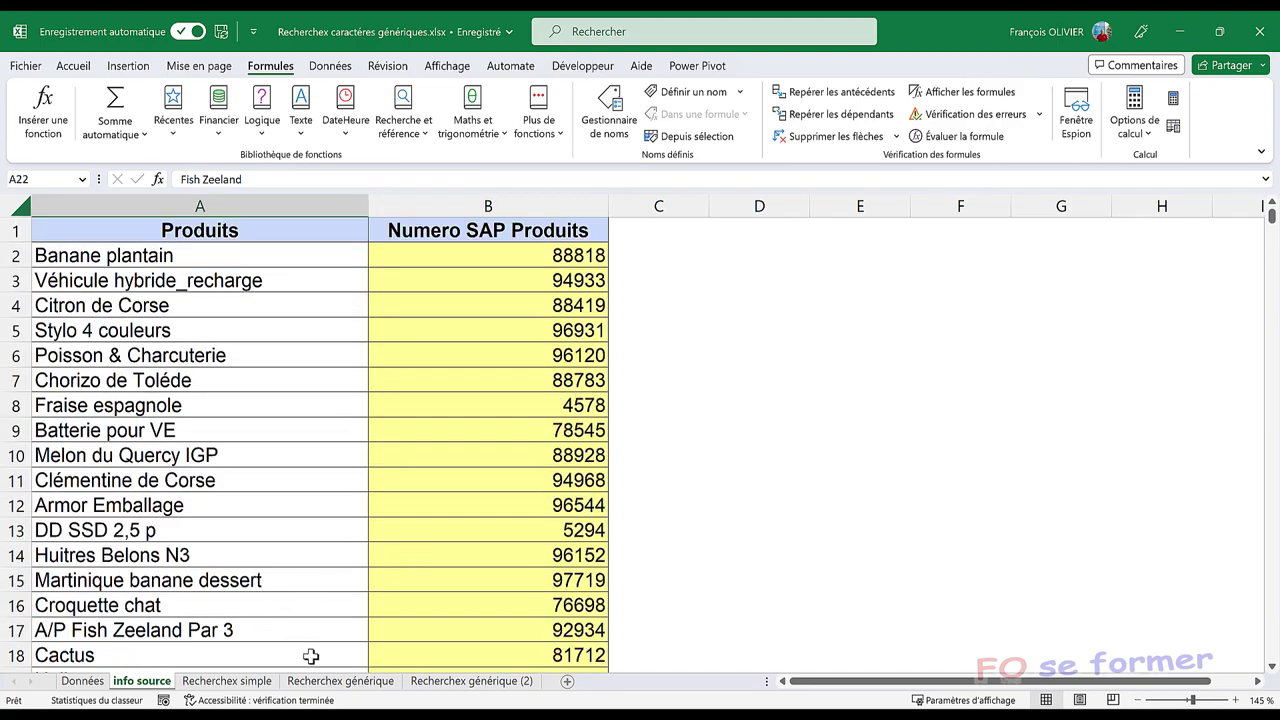
left_click(310, 680)
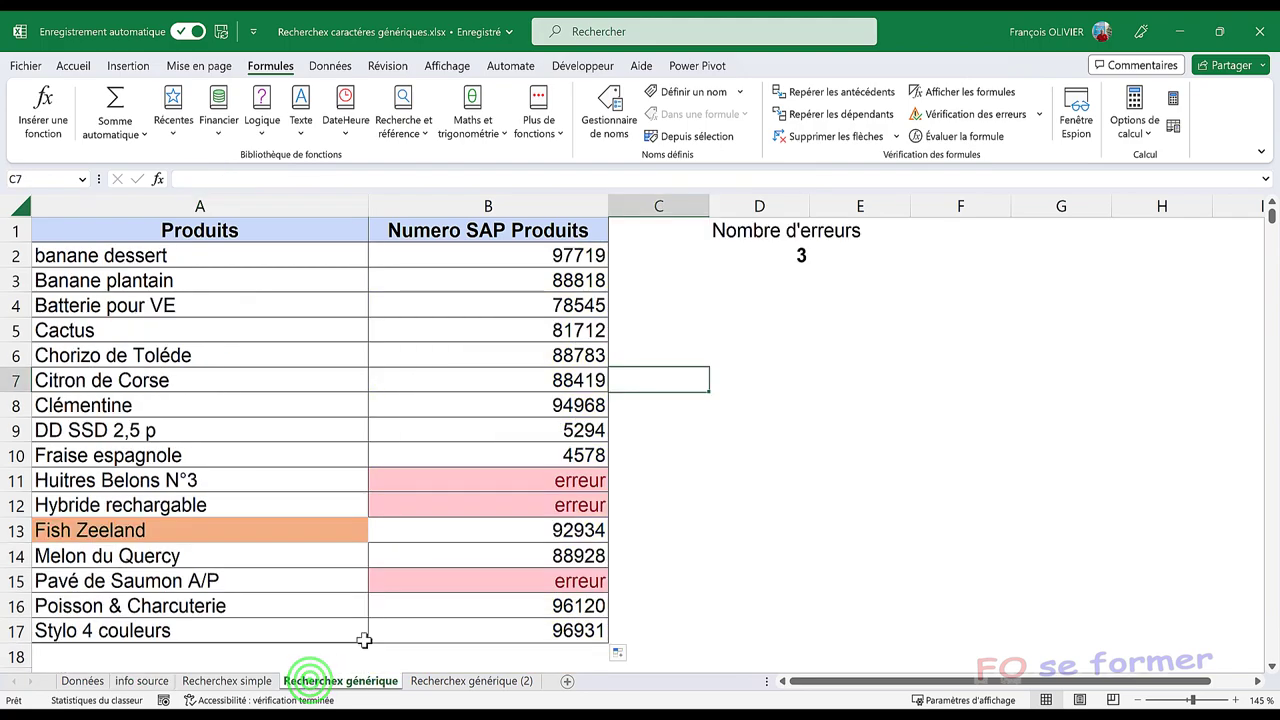
left_click(485, 488)
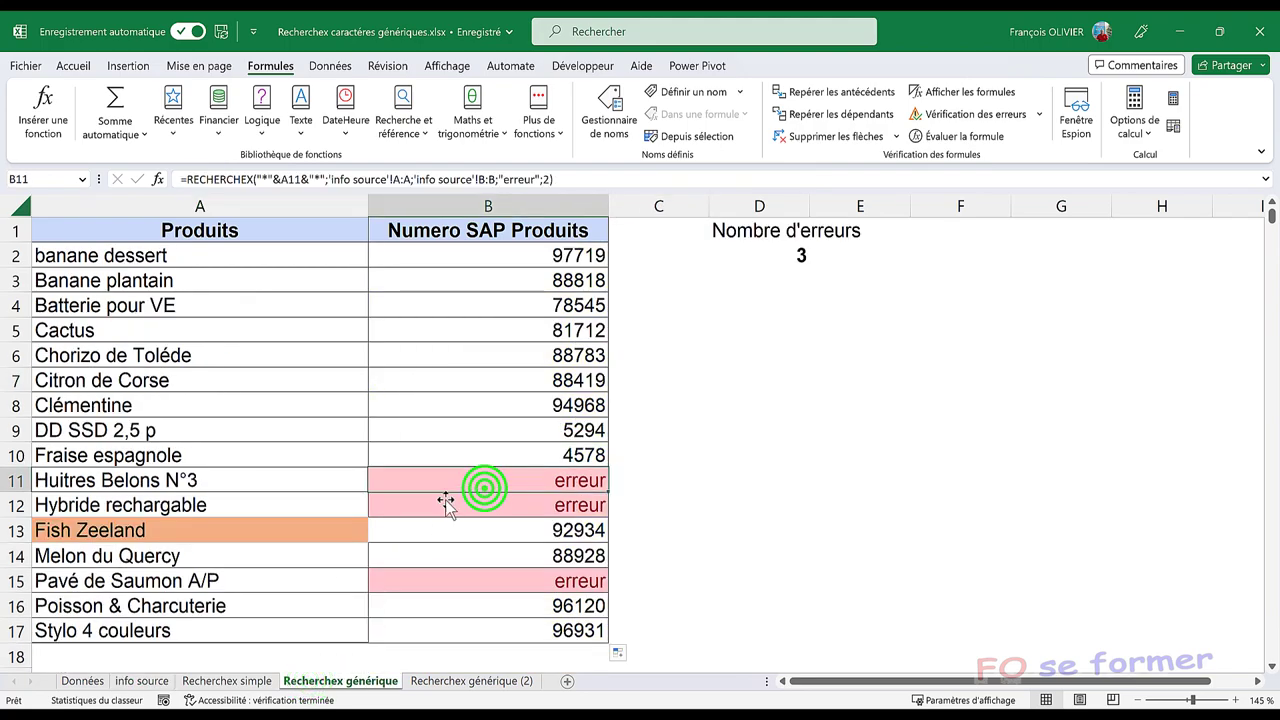
- Compare the info source product list against the lookup results, ending on Recherchex générique
left_click(140, 680)
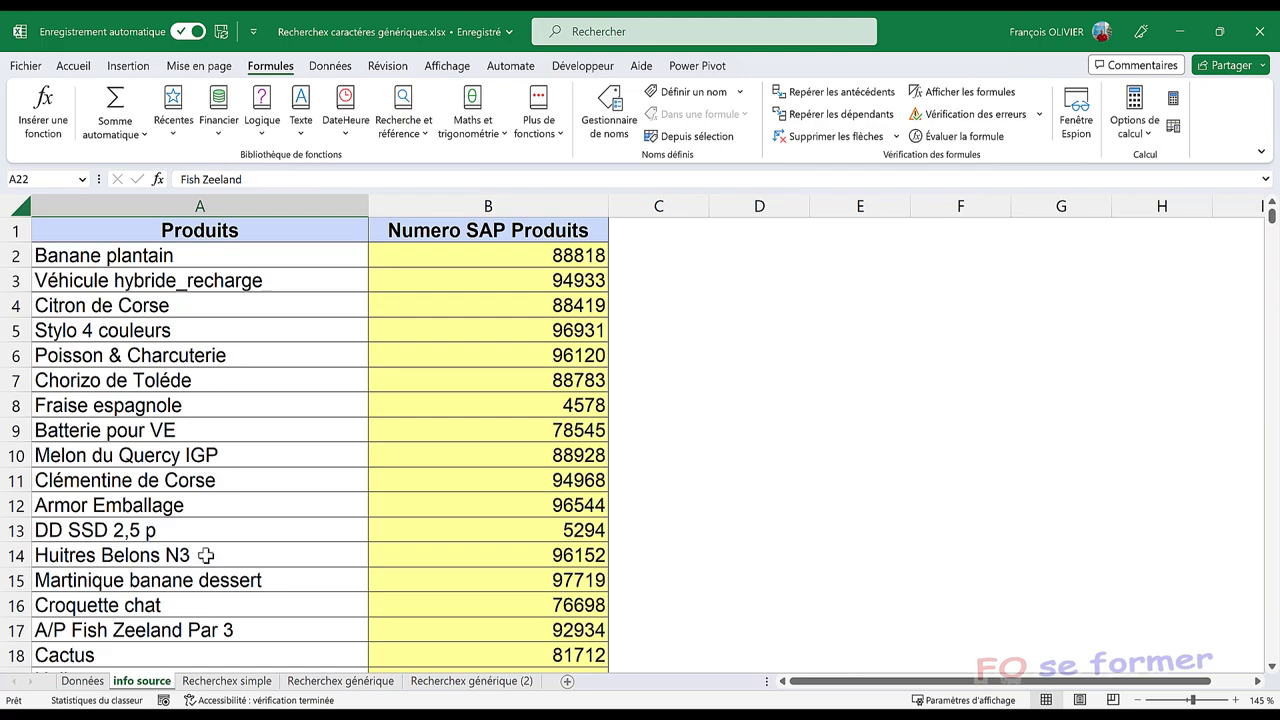
left_click(310, 682)
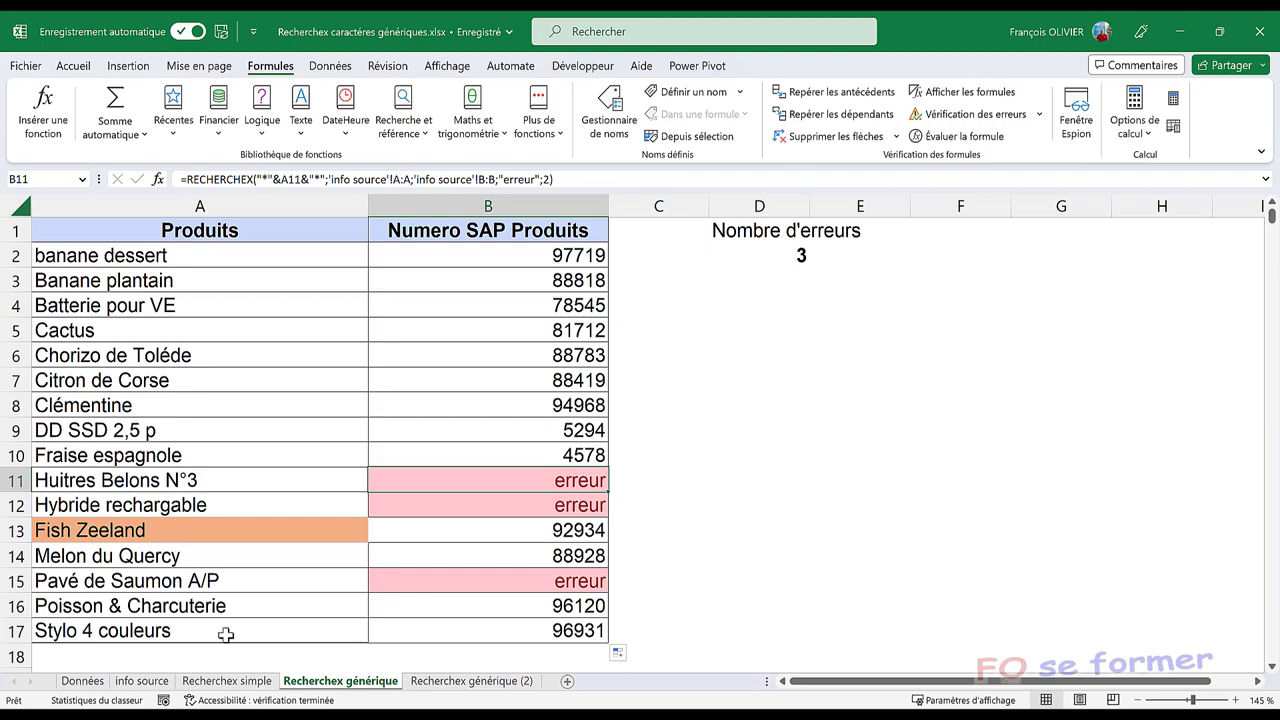
left_click(143, 678)
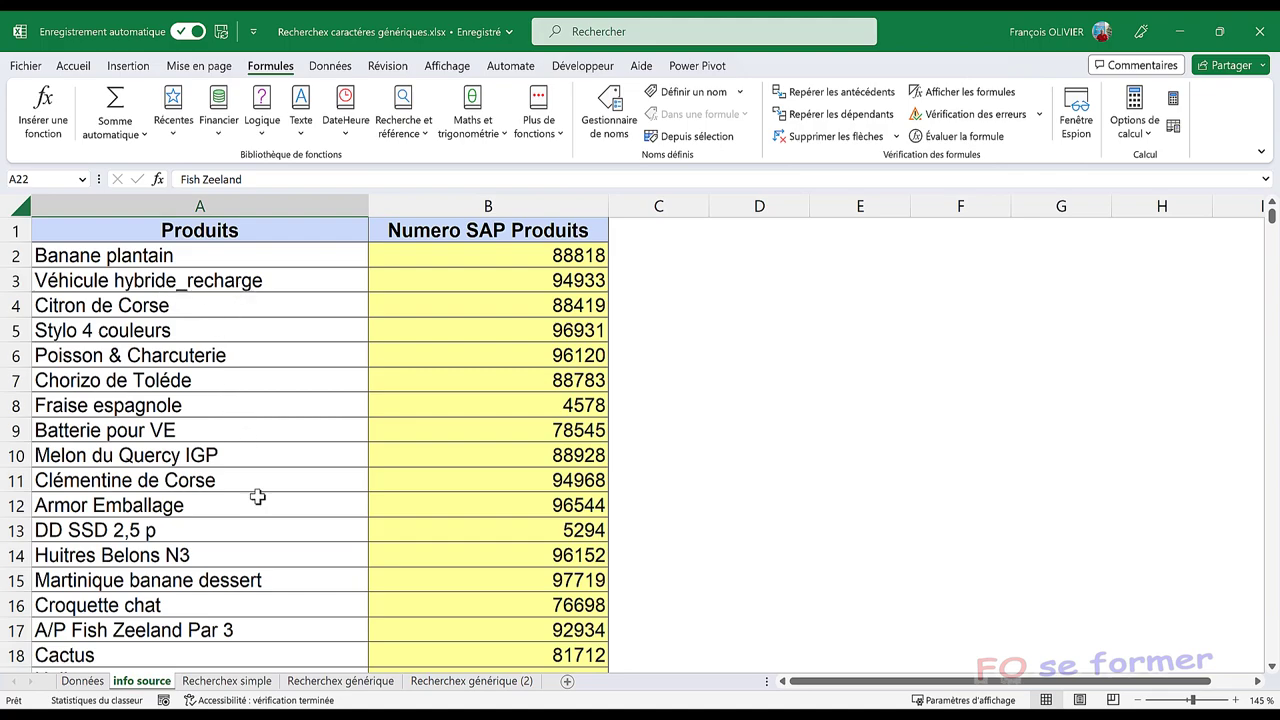
left_click(330, 680)
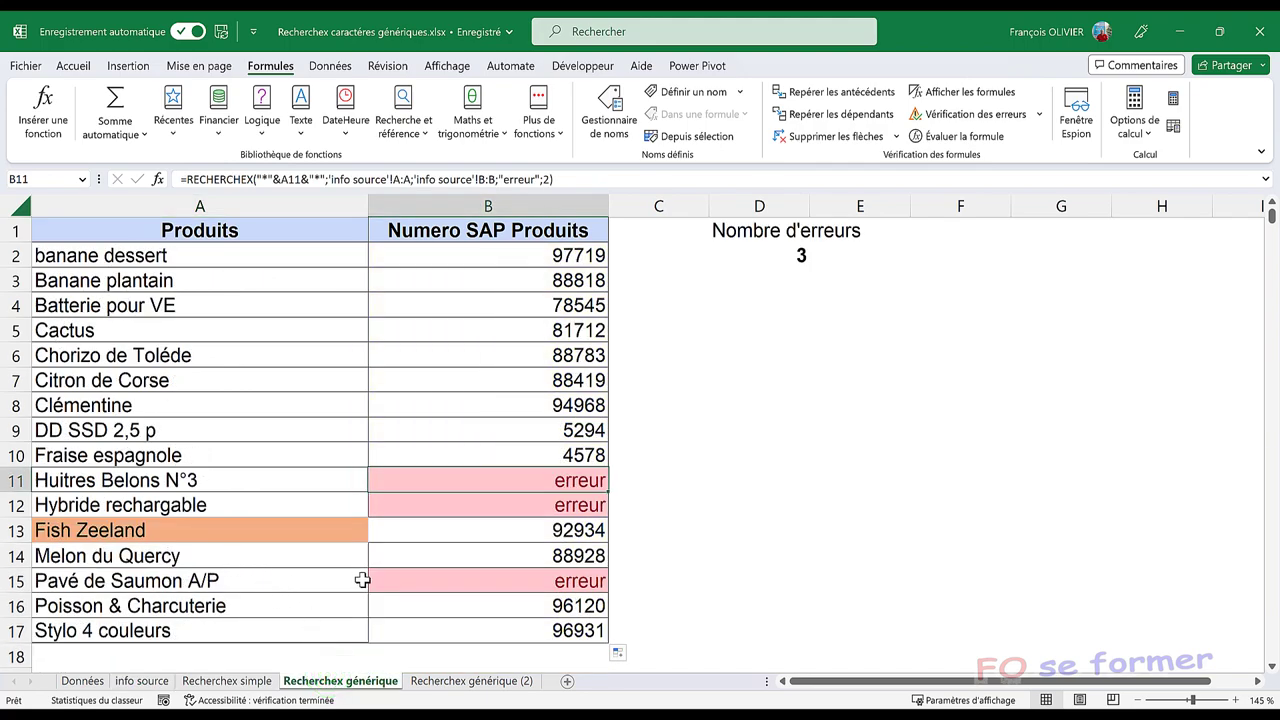
left_click(155, 684)
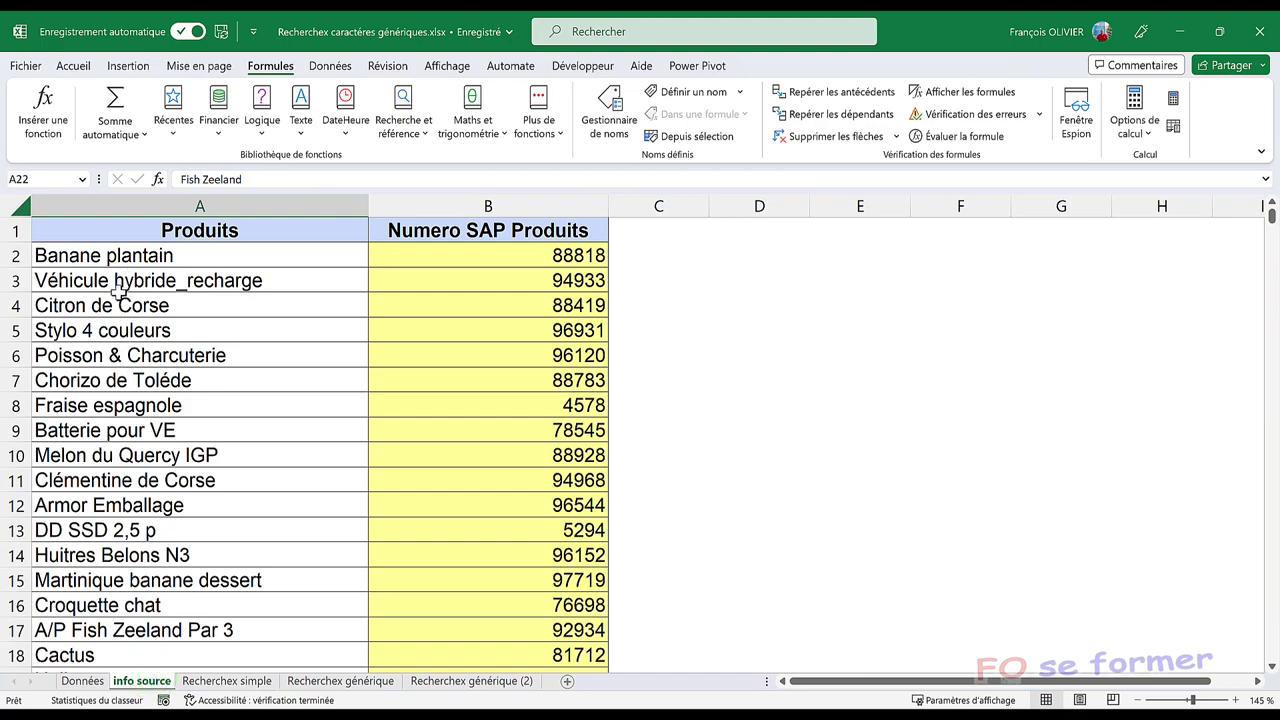
scroll(120, 295, "down", 1)
scroll(147, 333, "down", 1)
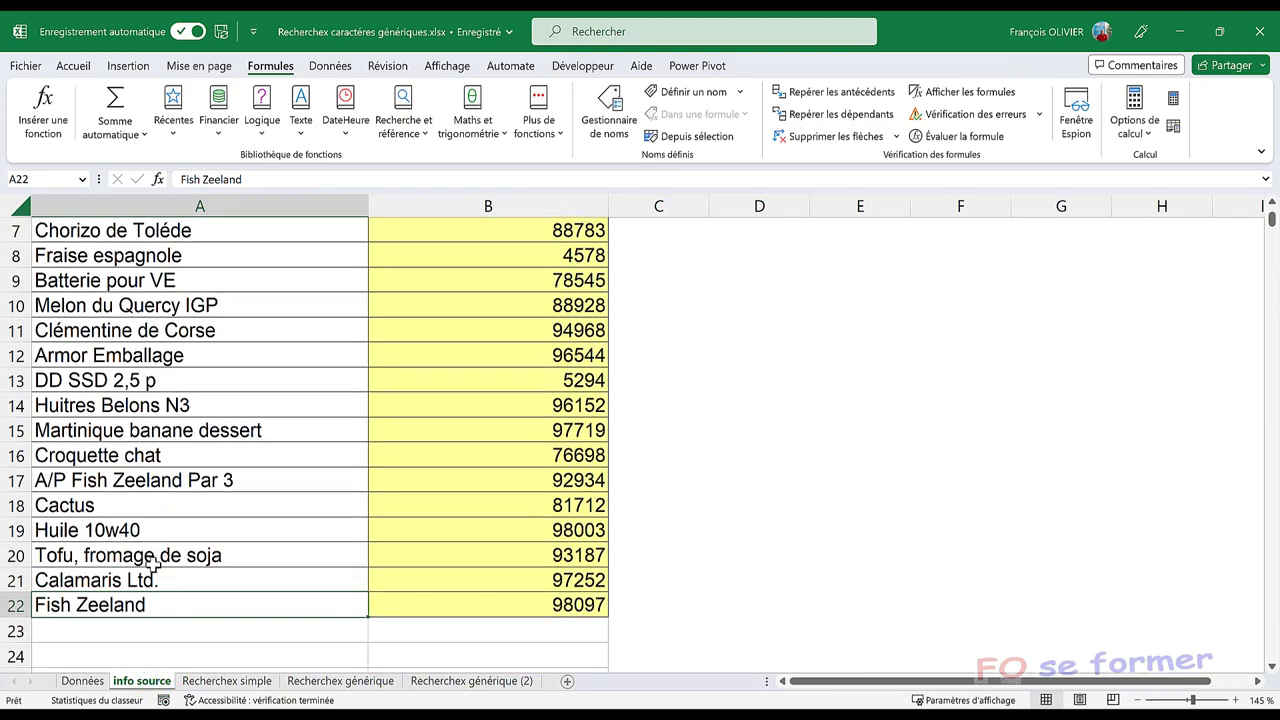
scroll(152, 577, "up", 2)
scroll(155, 577, "up", 1)
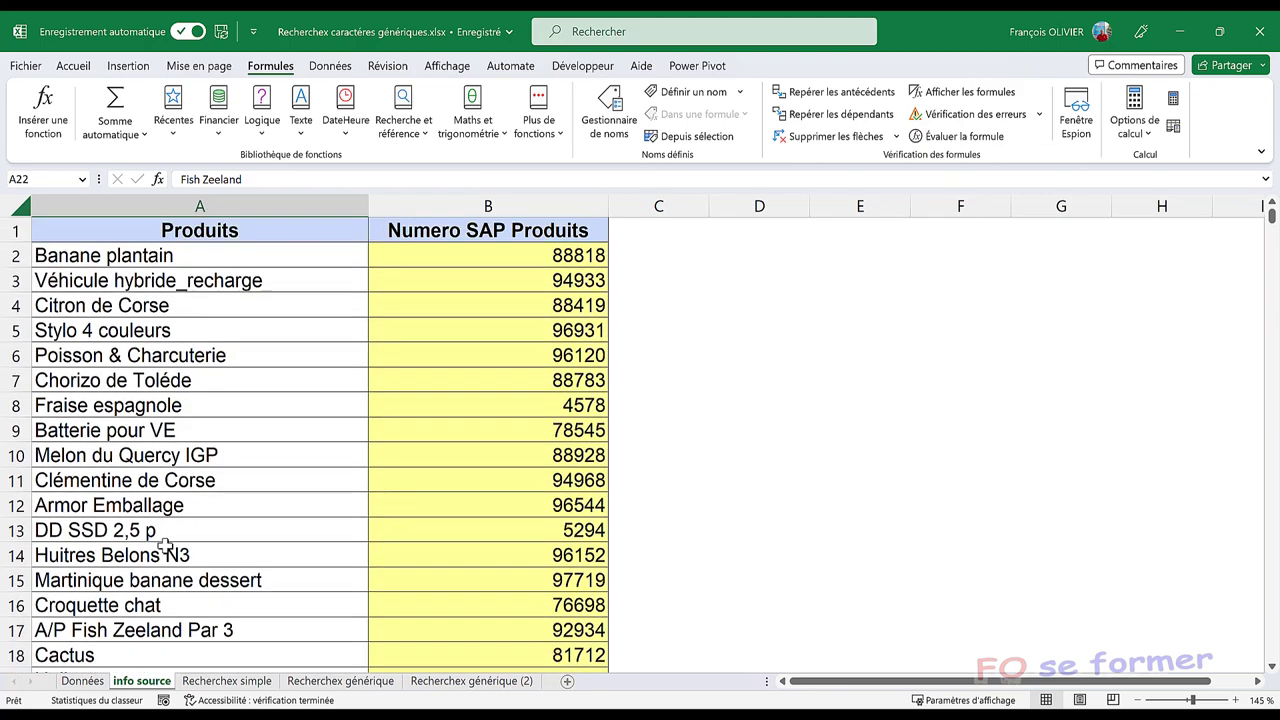
left_click(349, 686)
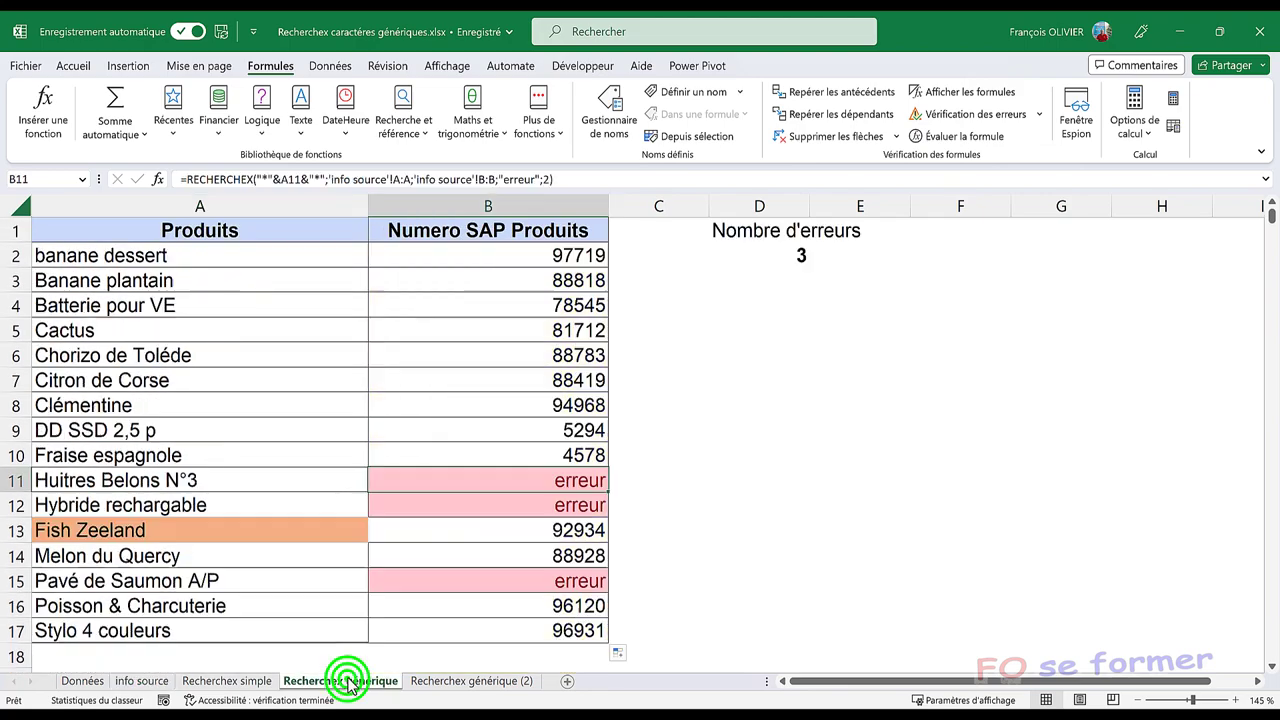
- Inspect B15 and A15 (Pavé de Saumon A/P) and the Fish Zeeland row, then open Recherchex générique (2)
left_click(425, 587)
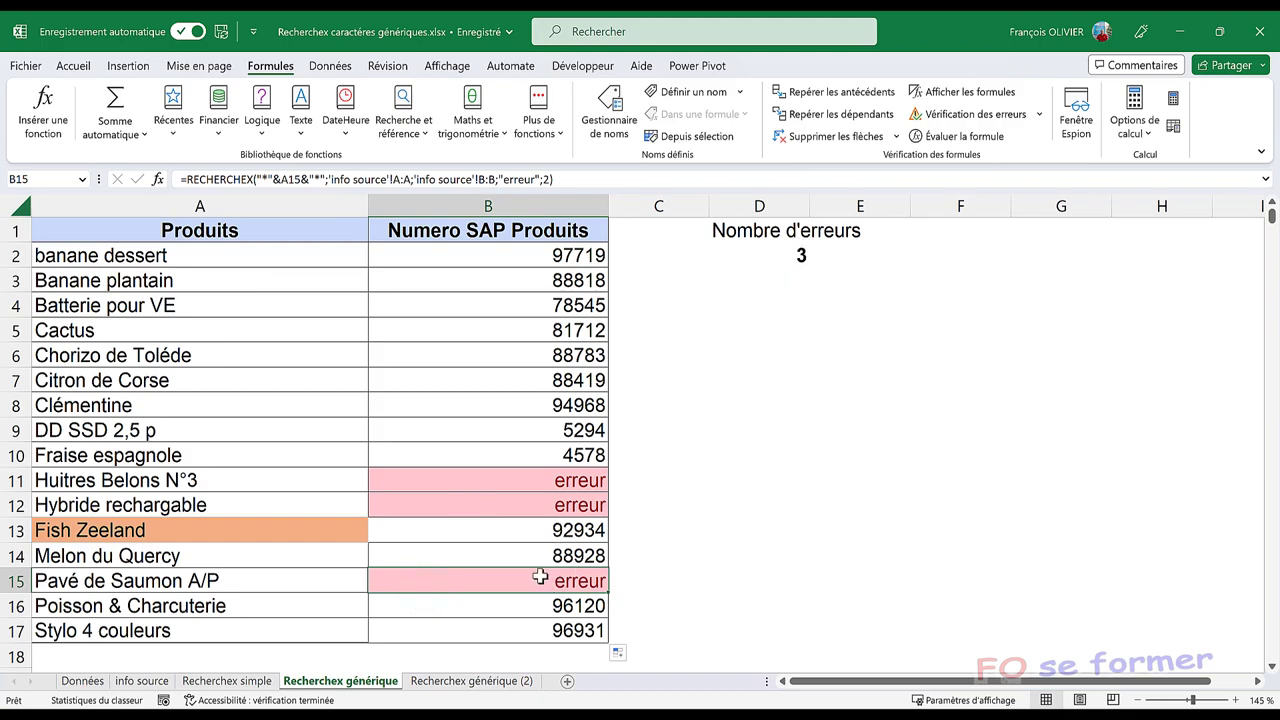
left_click(255, 587)
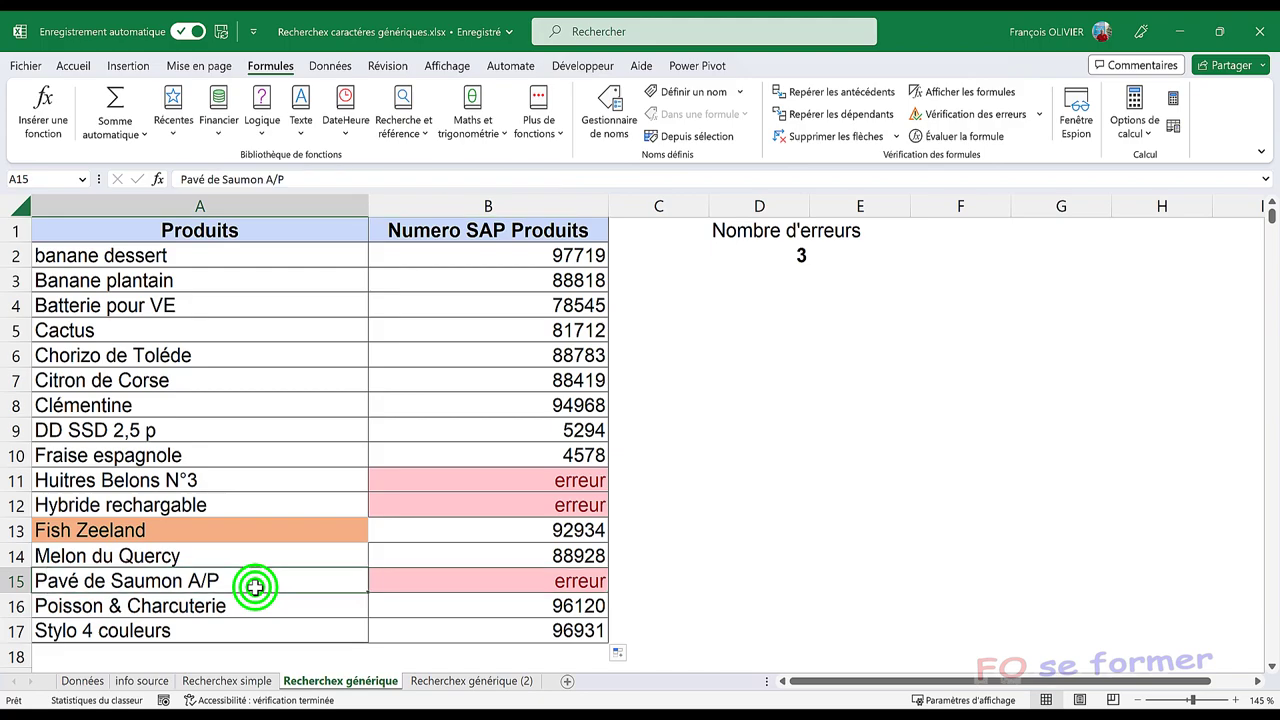
left_click(296, 530)
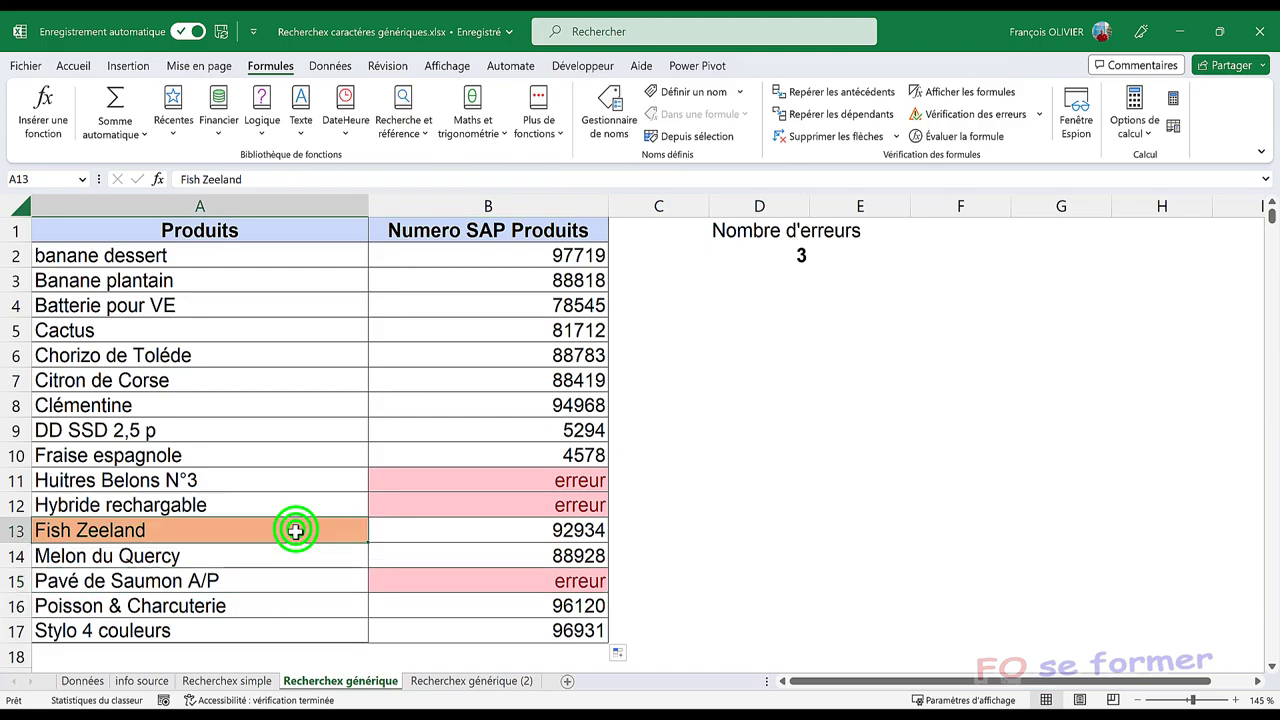
left_click(449, 538)
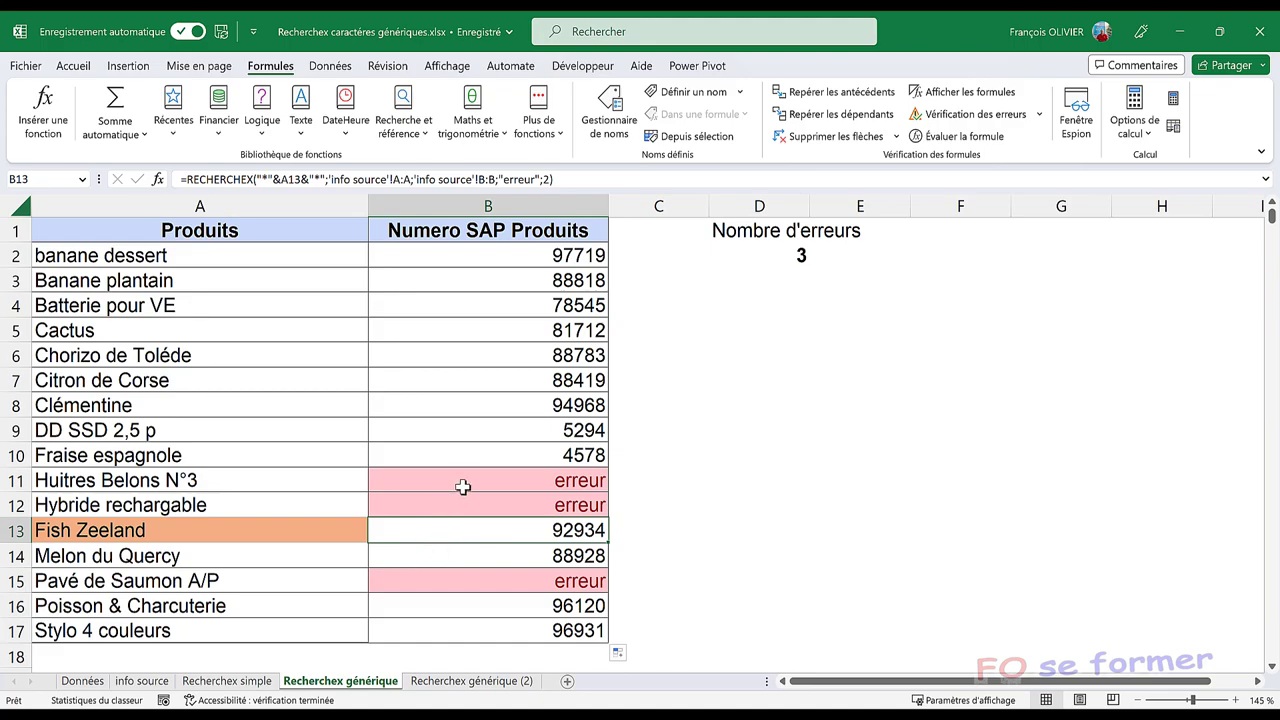
left_click(490, 680)
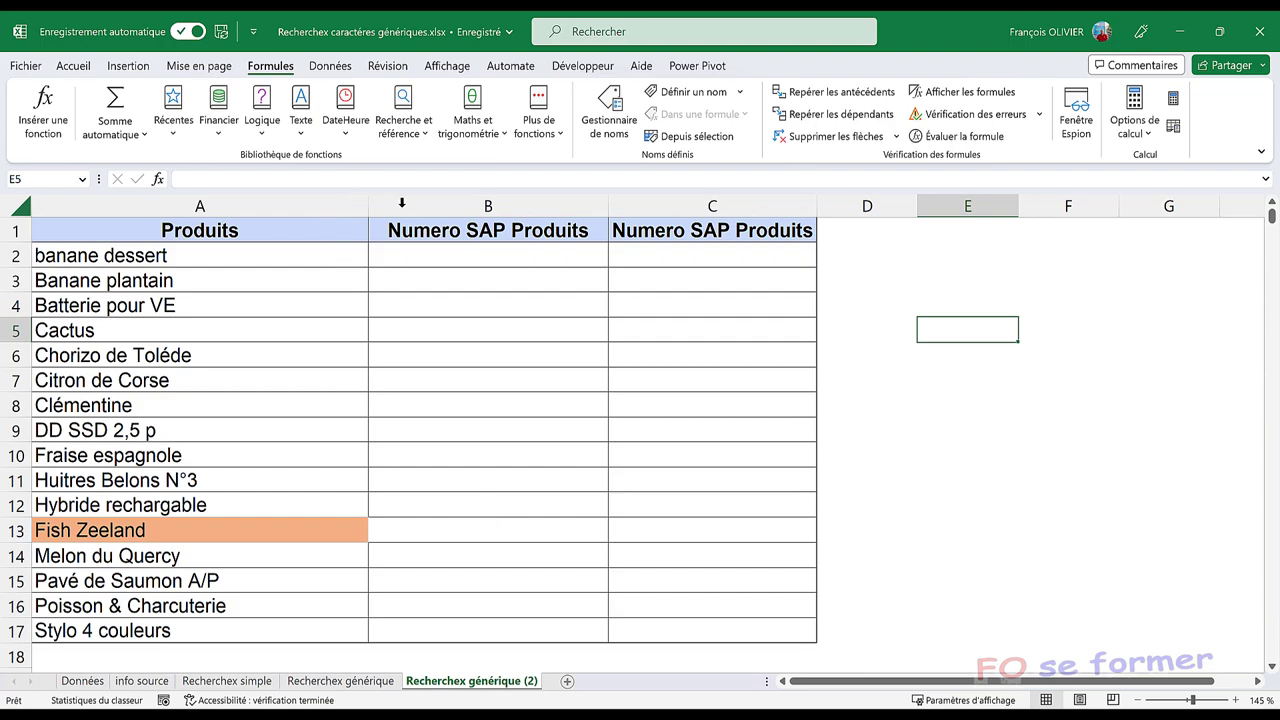
- Start =RECHERCHEX in B2 of Recherchex générique (2) and open its arguments dialog
left_click(426, 250)
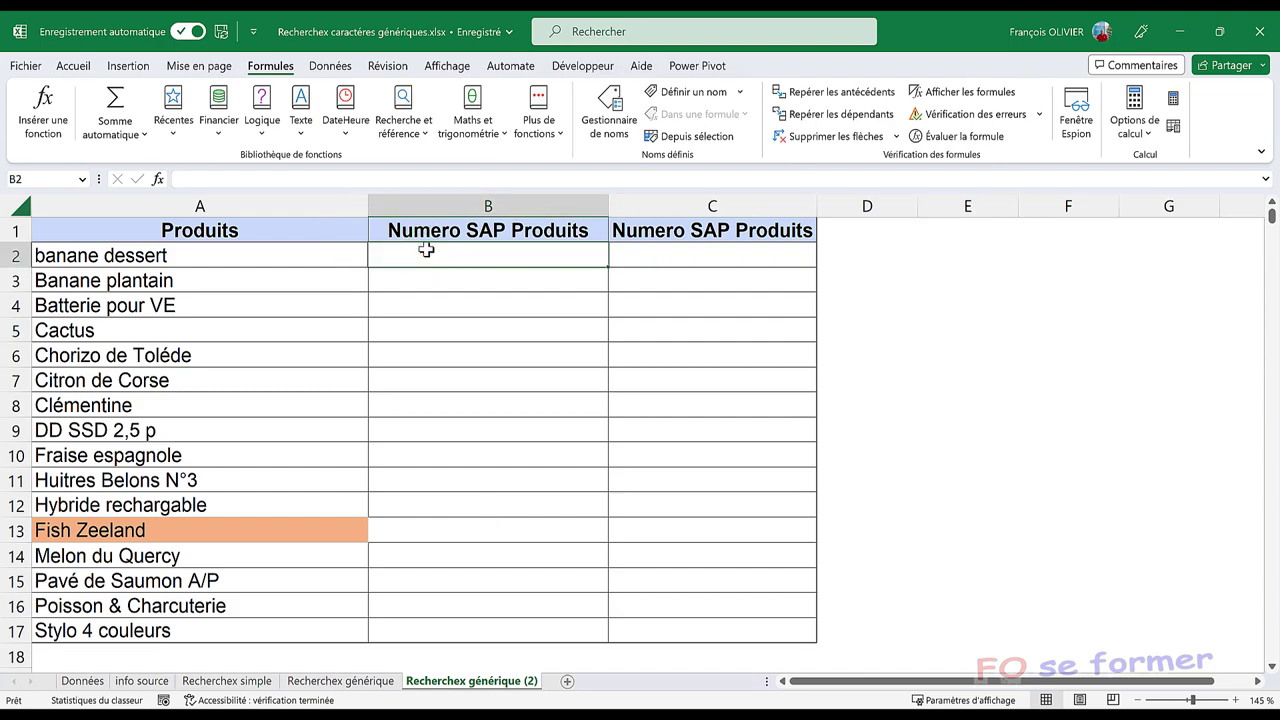
type("=")
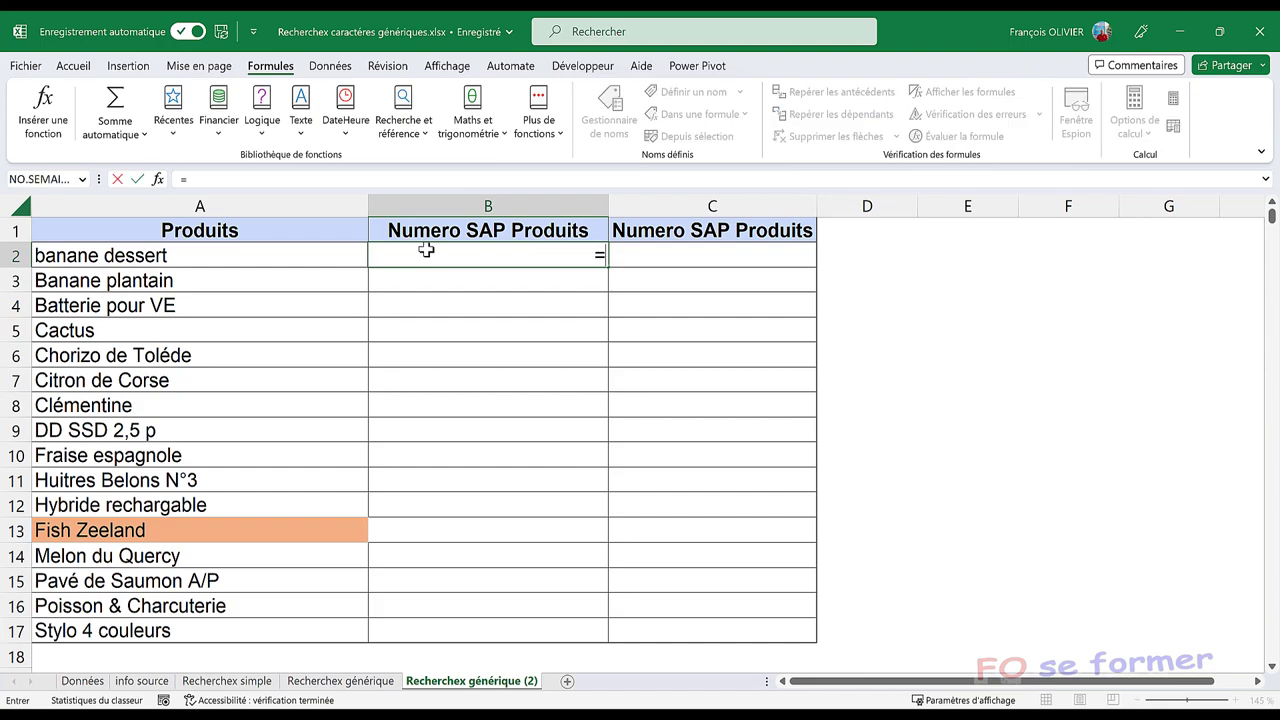
type("reche")
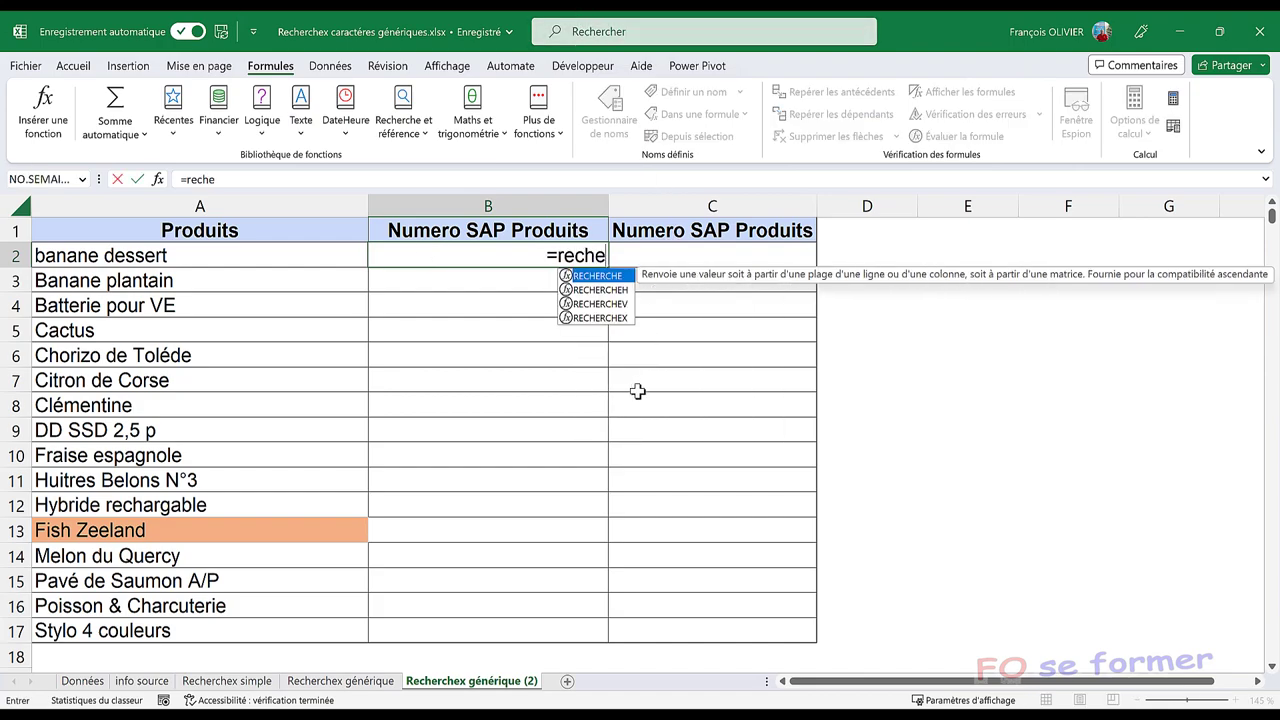
left_click(606, 320)
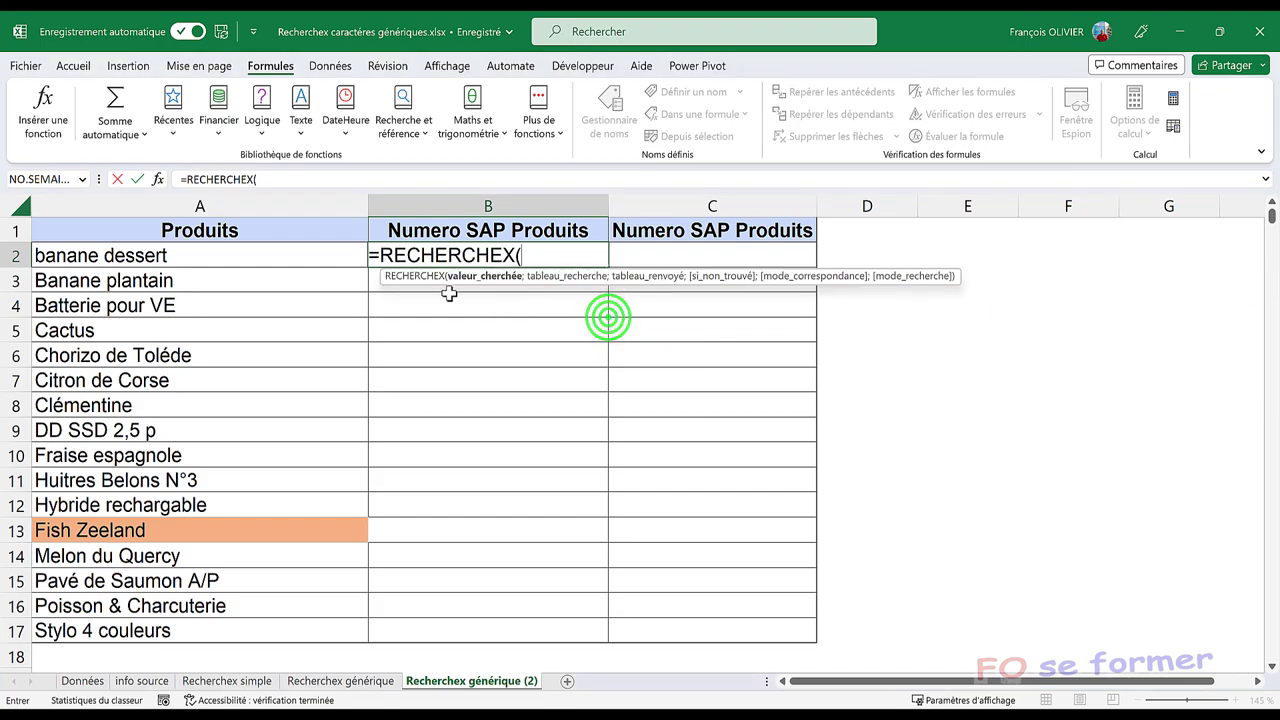
left_click(160, 181)
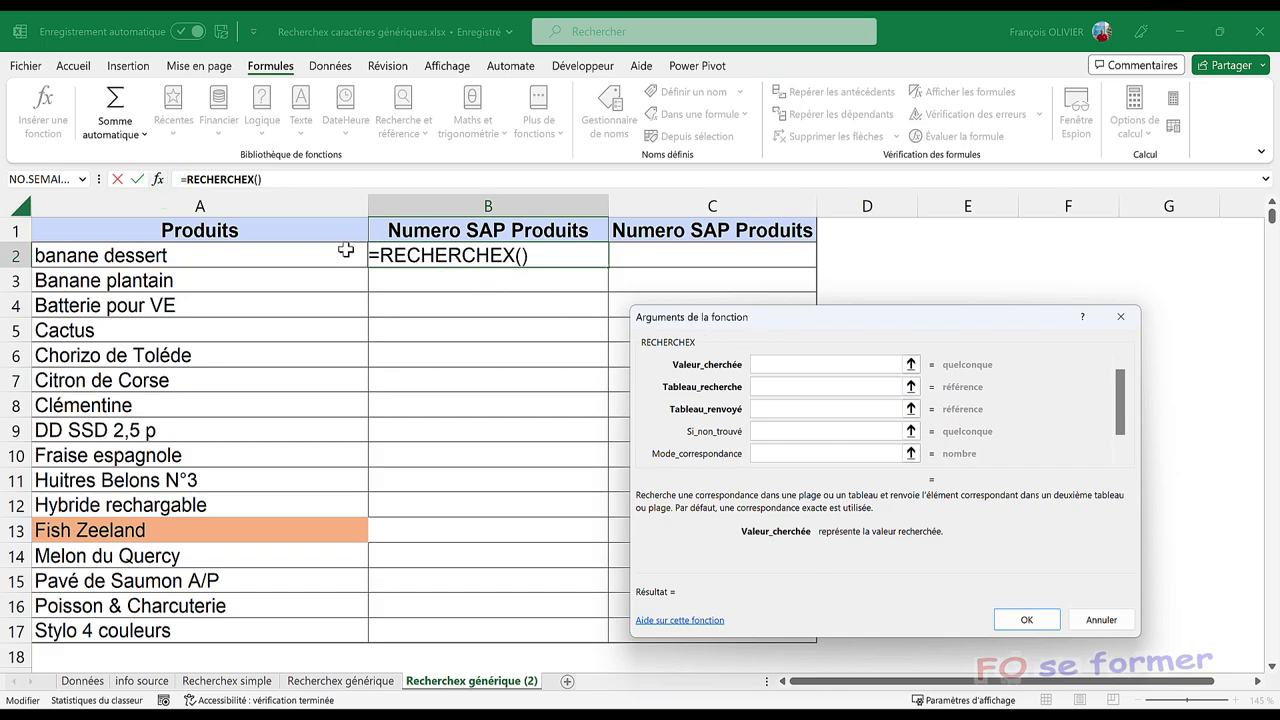
- Set lookup value A2, lookup range 'info source'!A:A and return range 'info source'!B:B
left_click(310, 254)
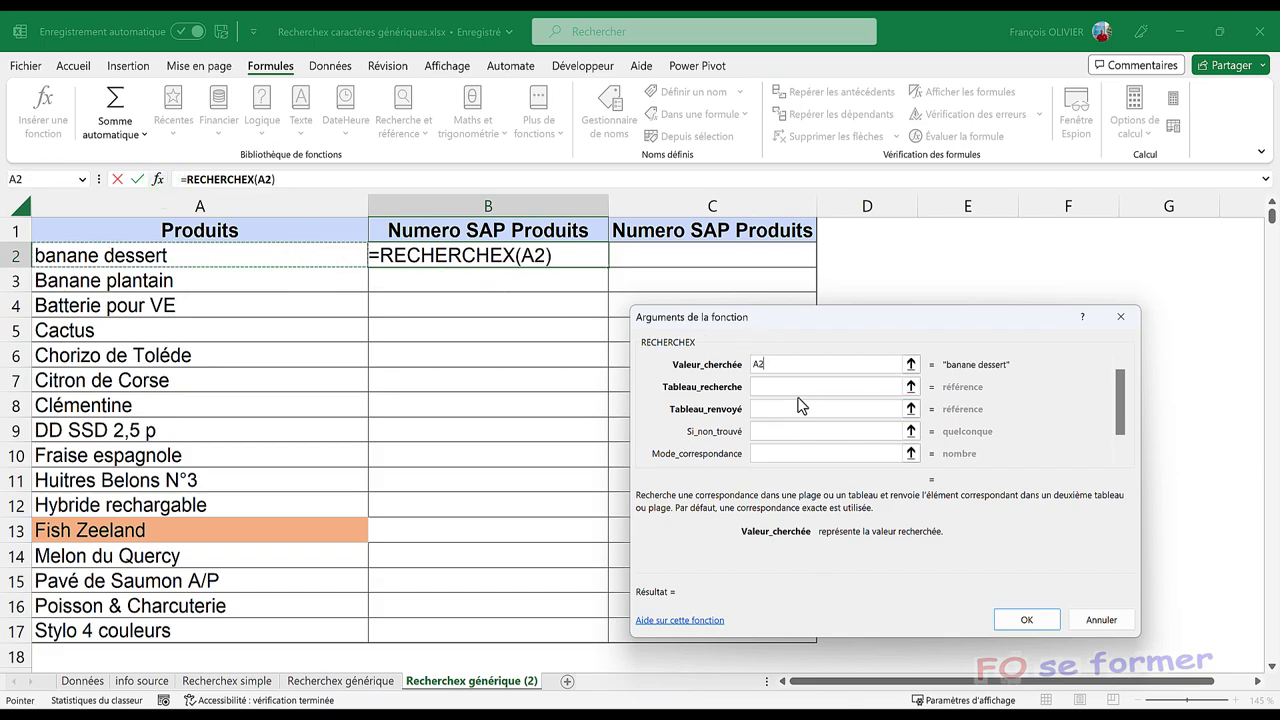
left_click(798, 384)
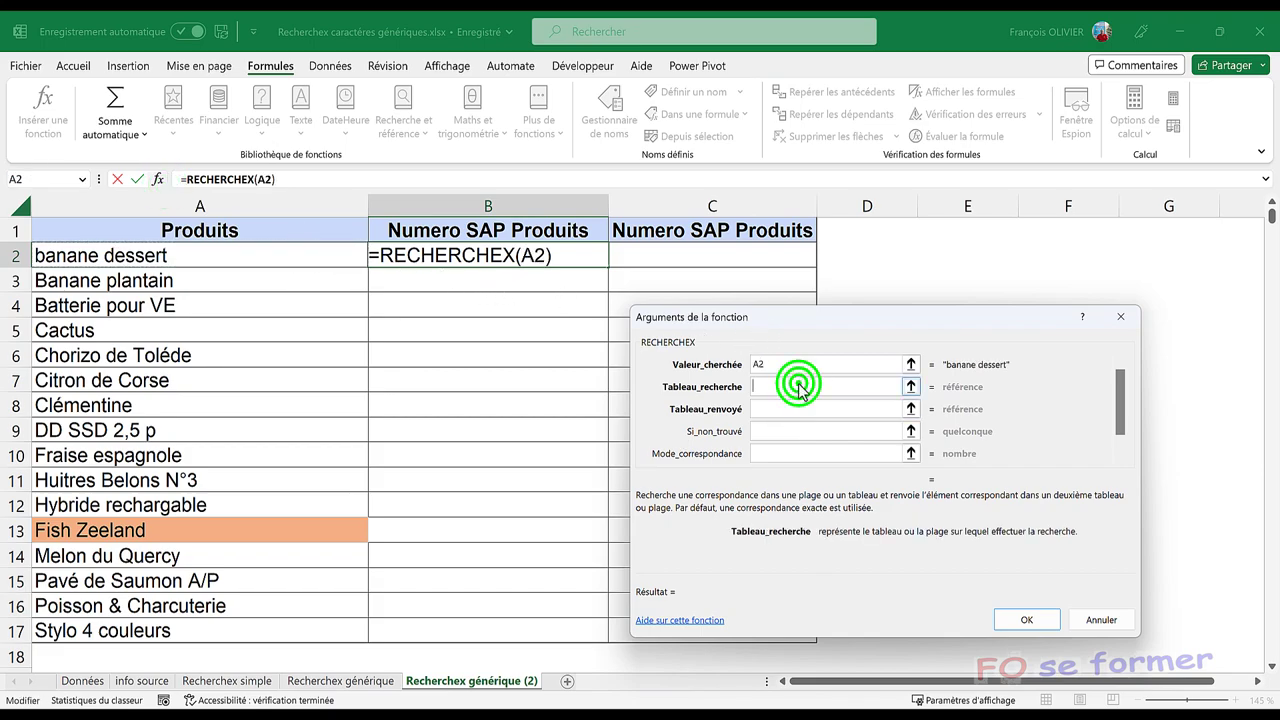
left_click(140, 681)
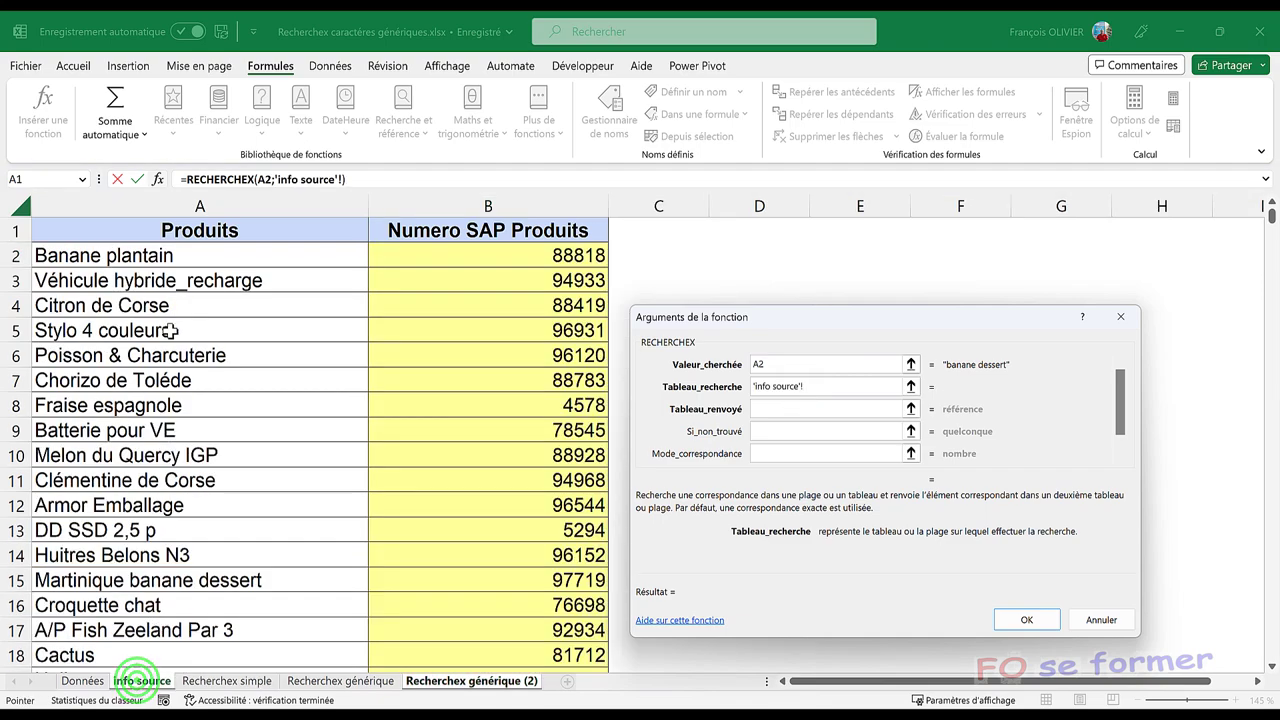
left_click(200, 207)
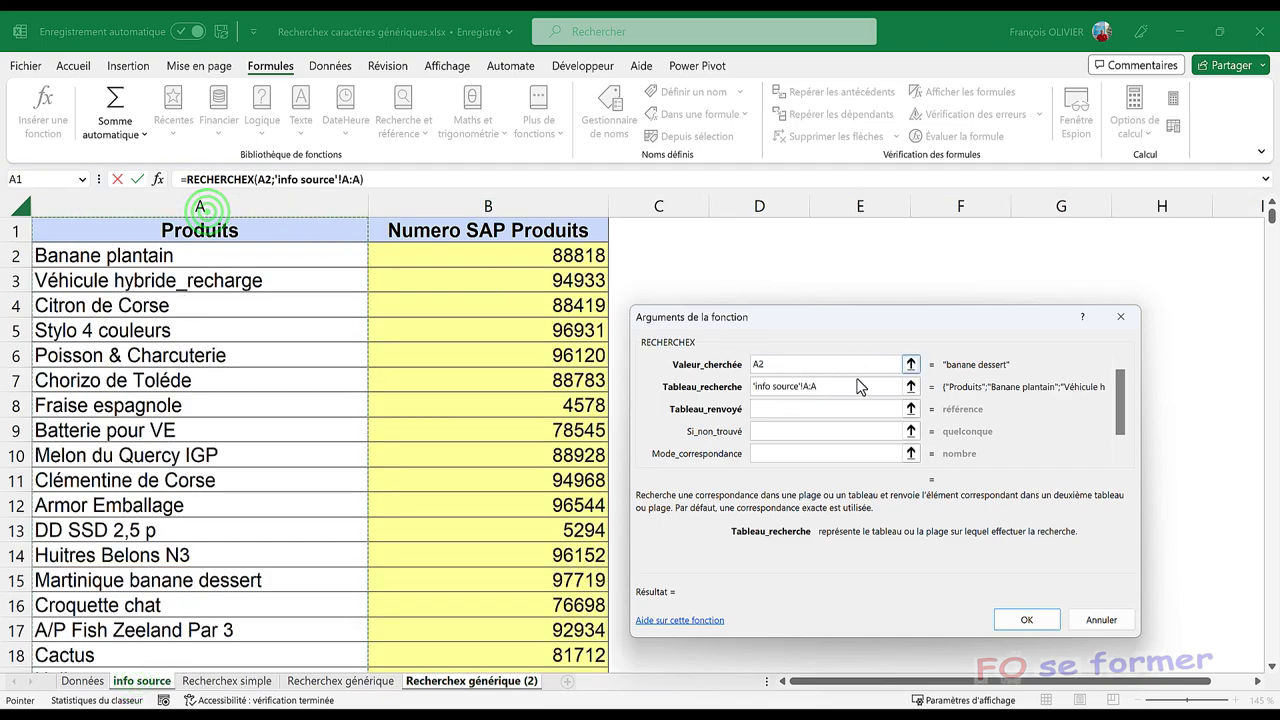
left_click(828, 410)
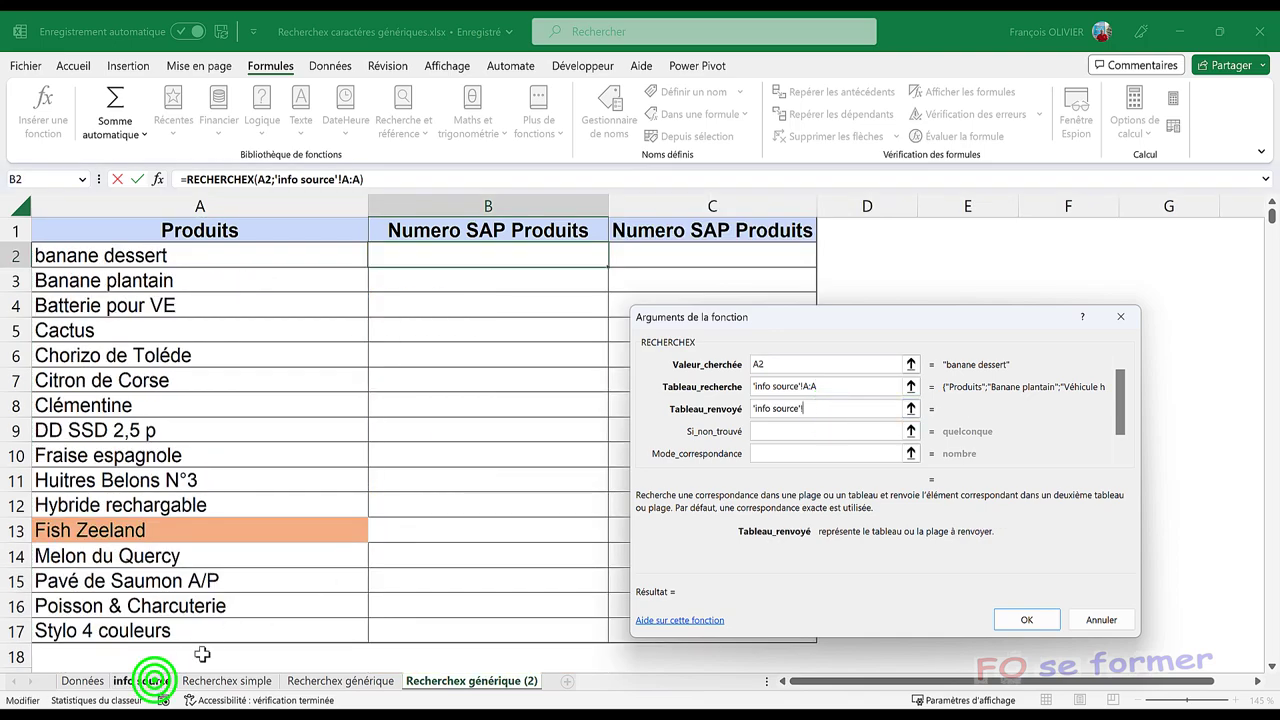
left_click(156, 684)
left_click(523, 216)
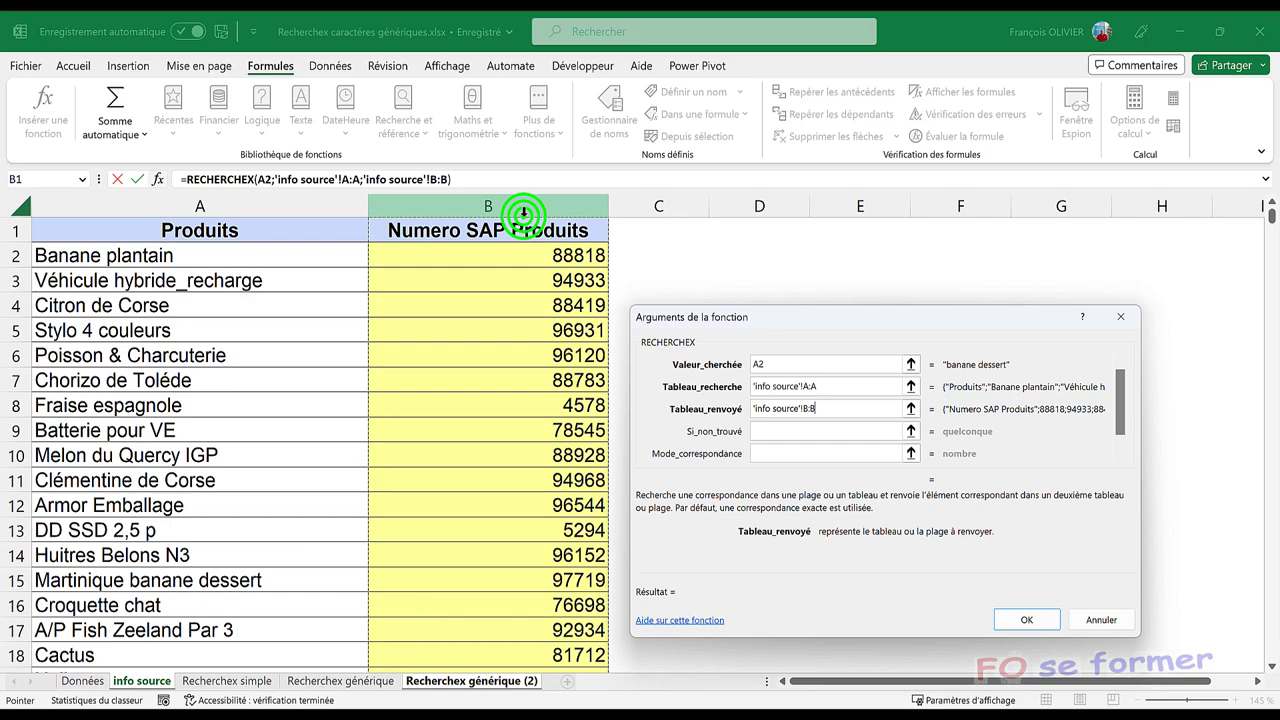
- Enter "erreur" as the not-found value and 2 as match mode
left_click(778, 428)
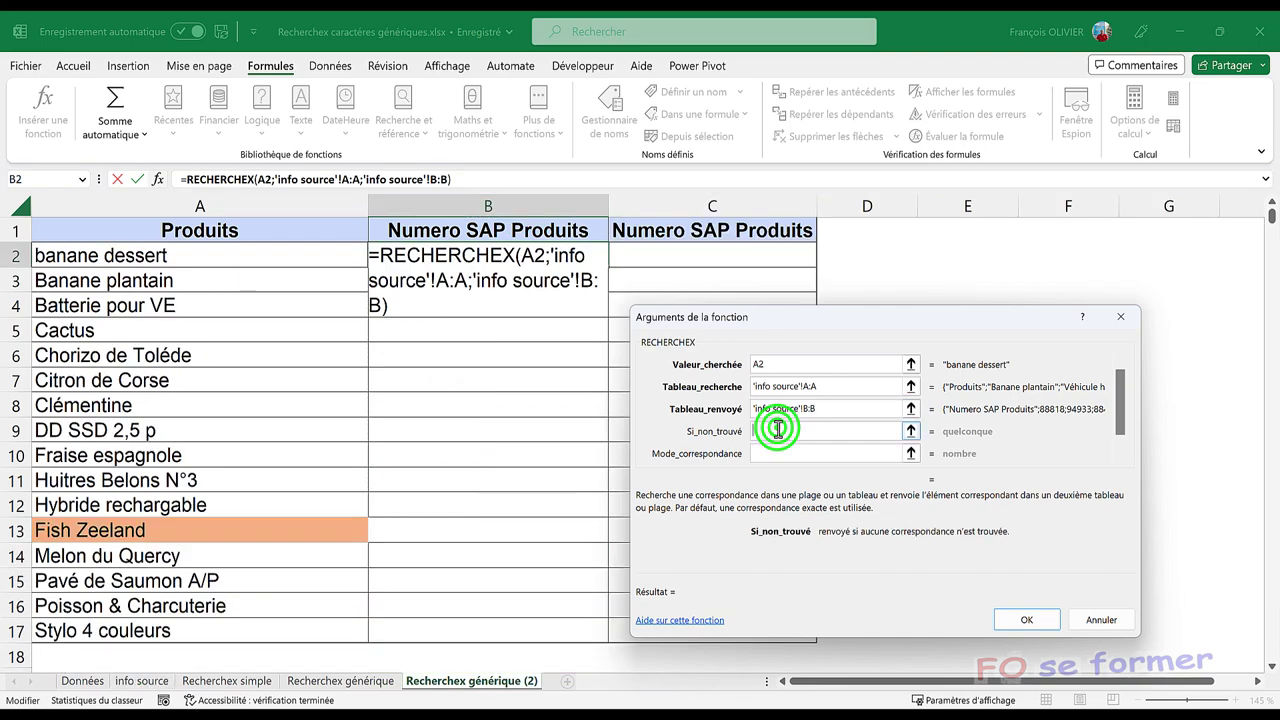
type("erreu")
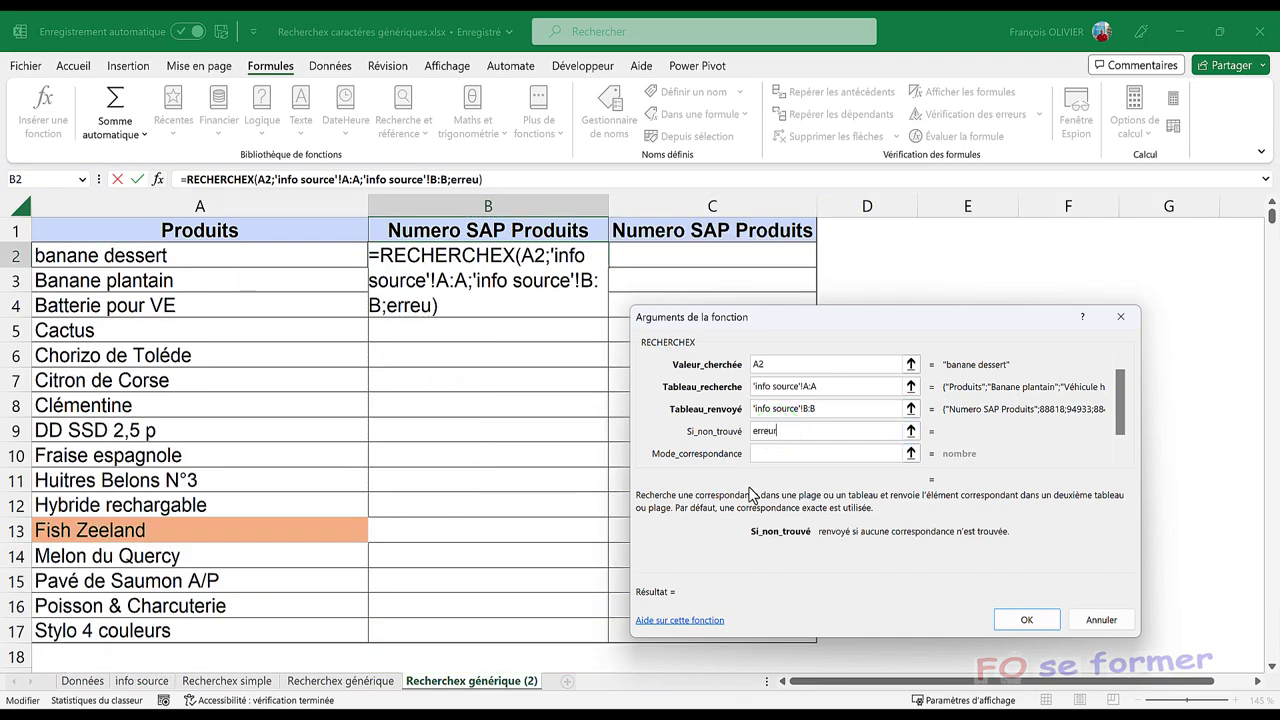
type("r")
left_click(799, 455)
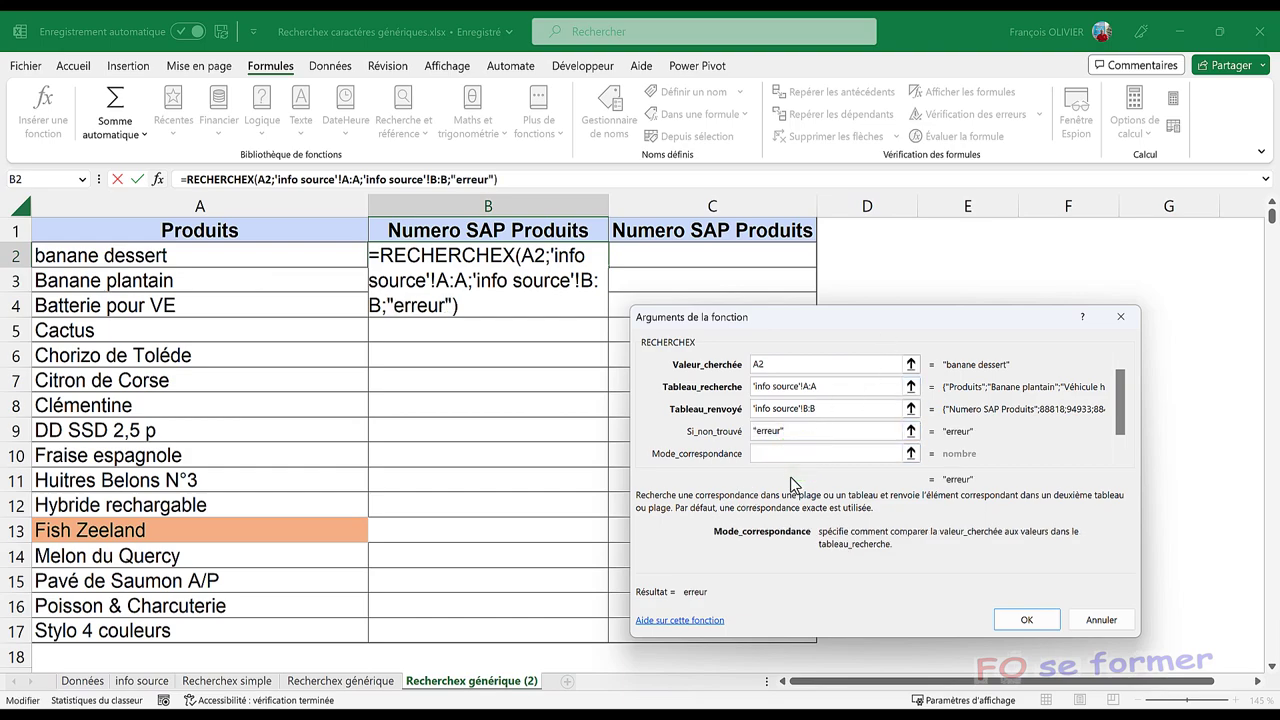
type("2")
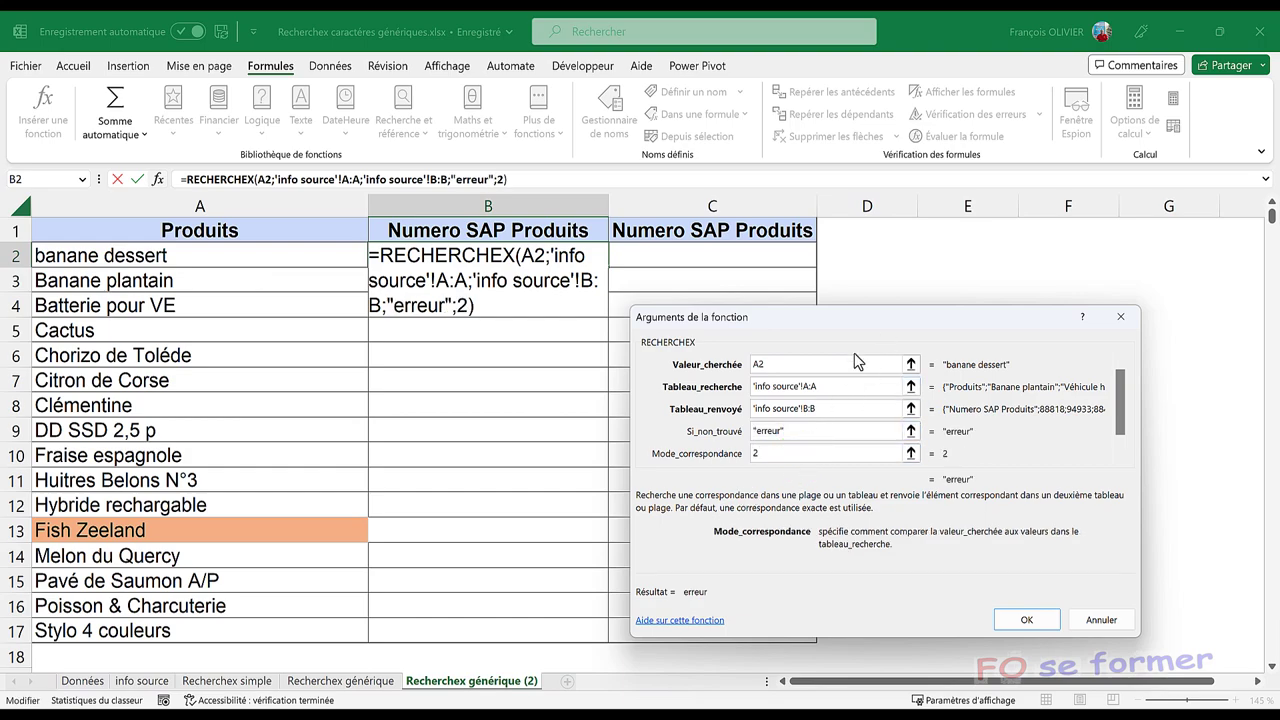
left_click(840, 366)
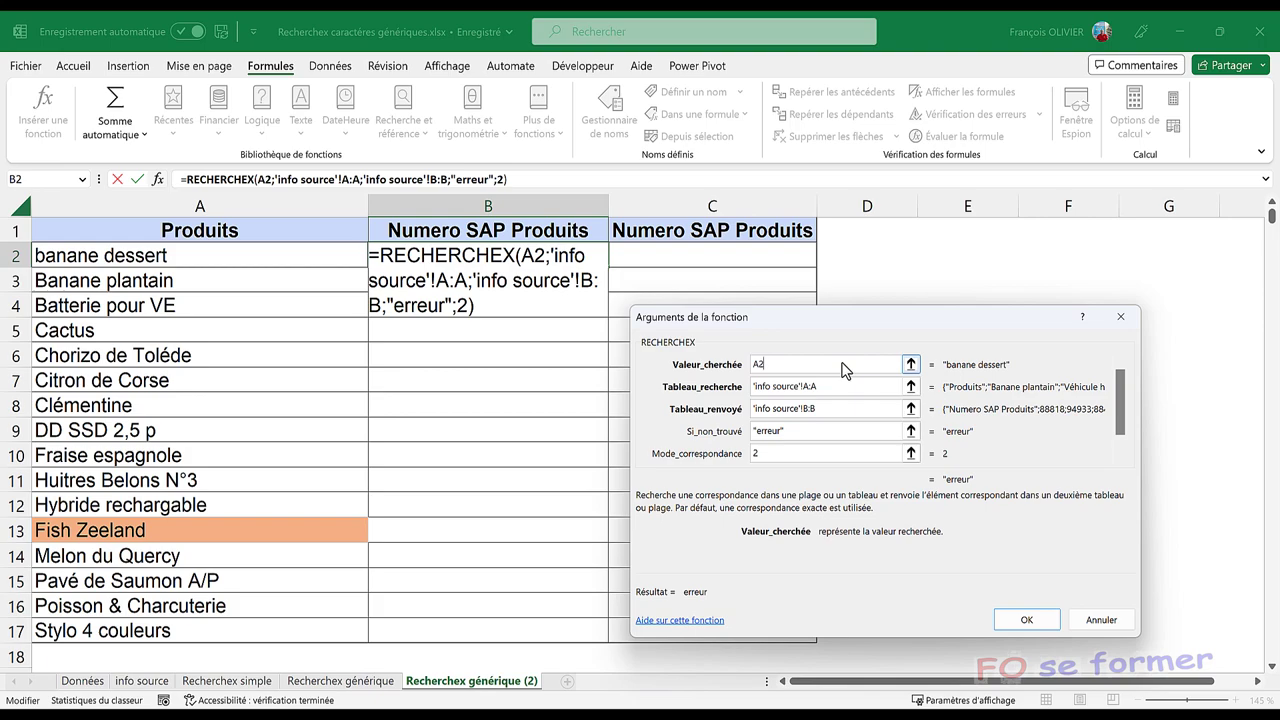
- Replace the A2 lookup value with "*"&gauche(a2;4)
key("BackSpace")
key("BackSpace")
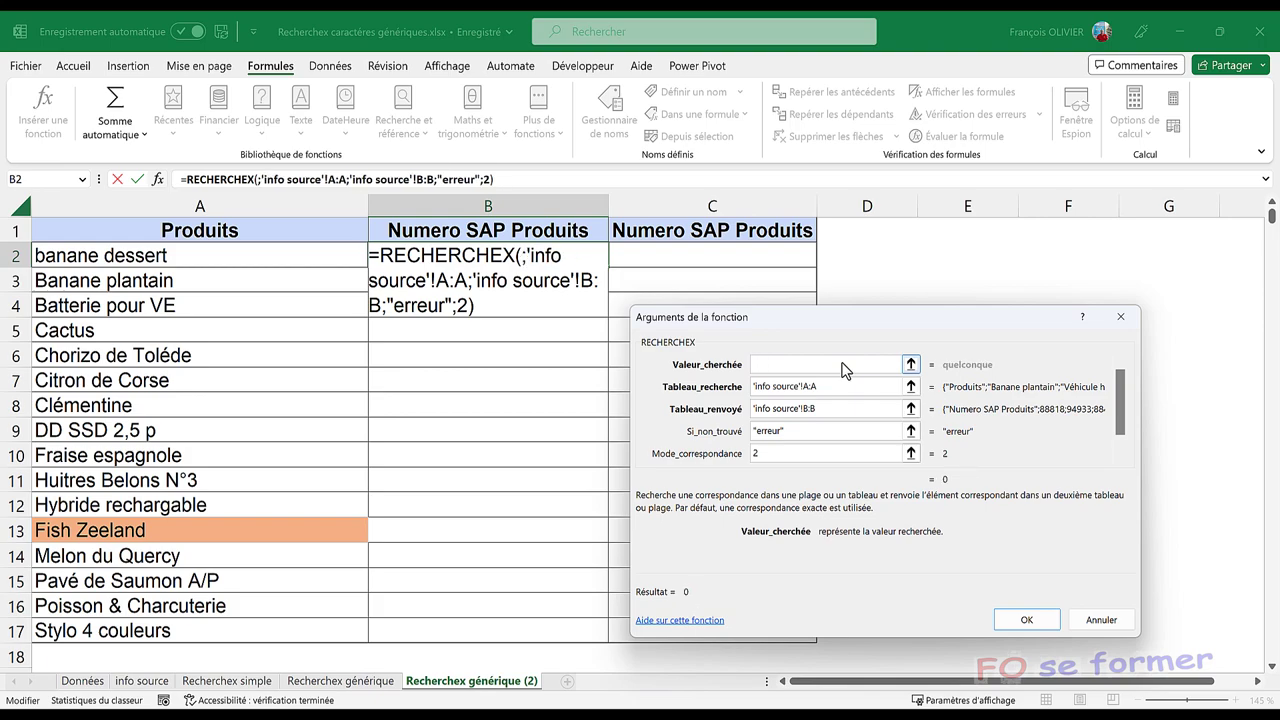
type("\"")
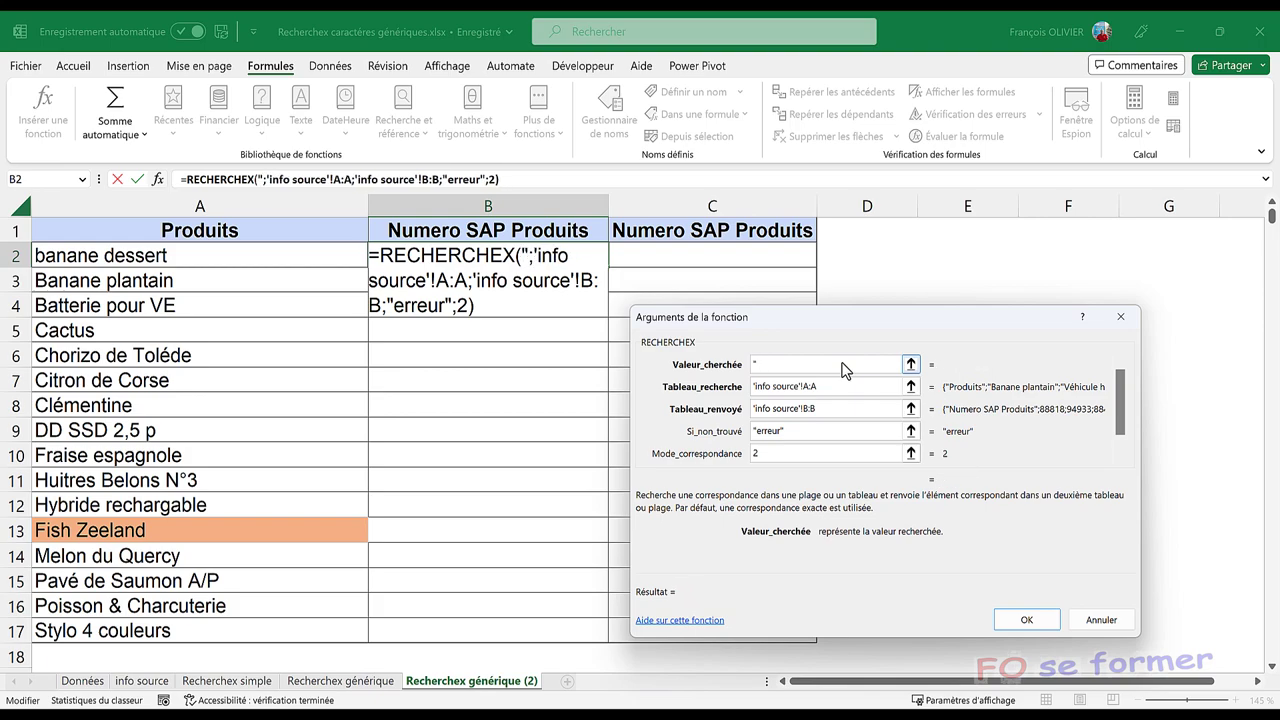
type("*\"")
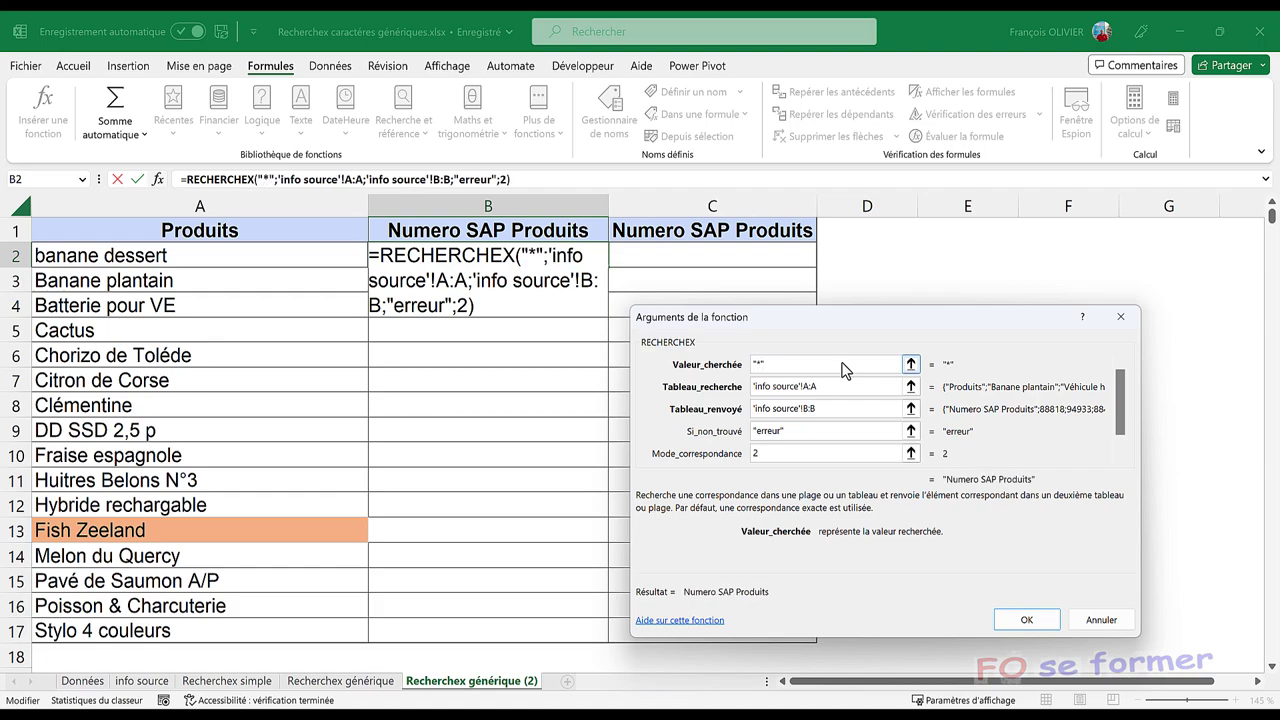
type("&")
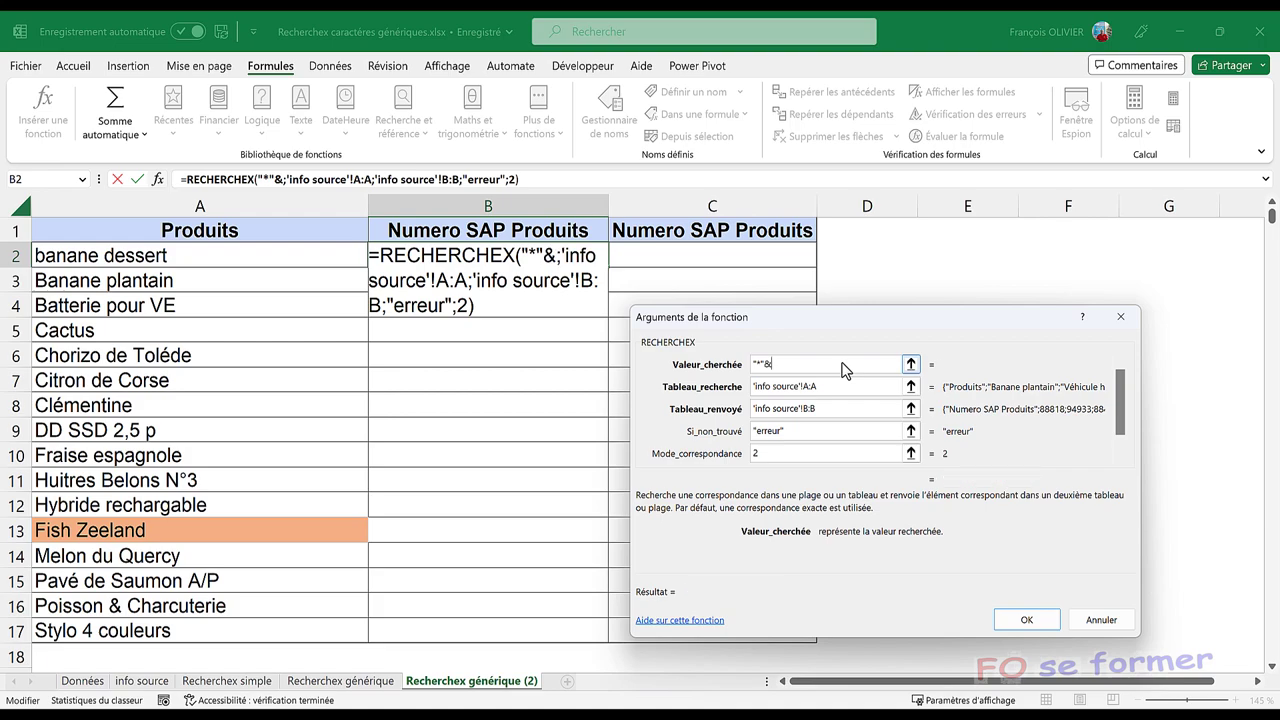
type("gauche")
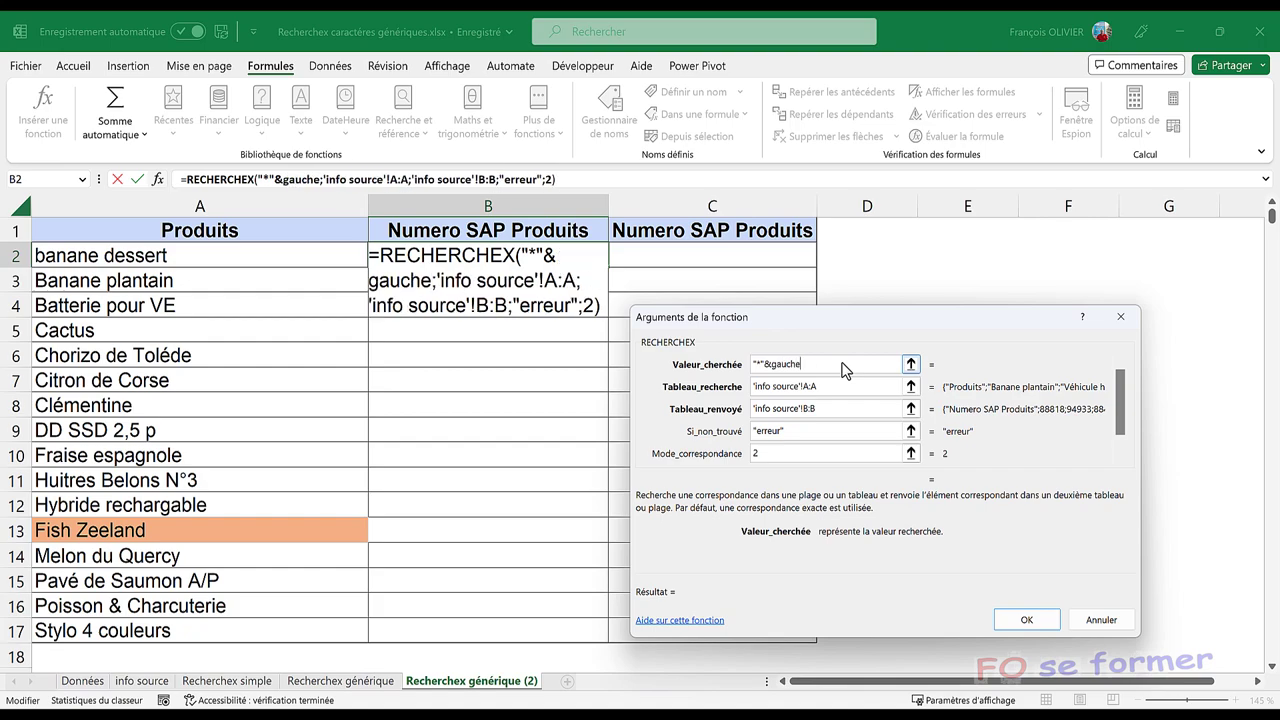
type("(")
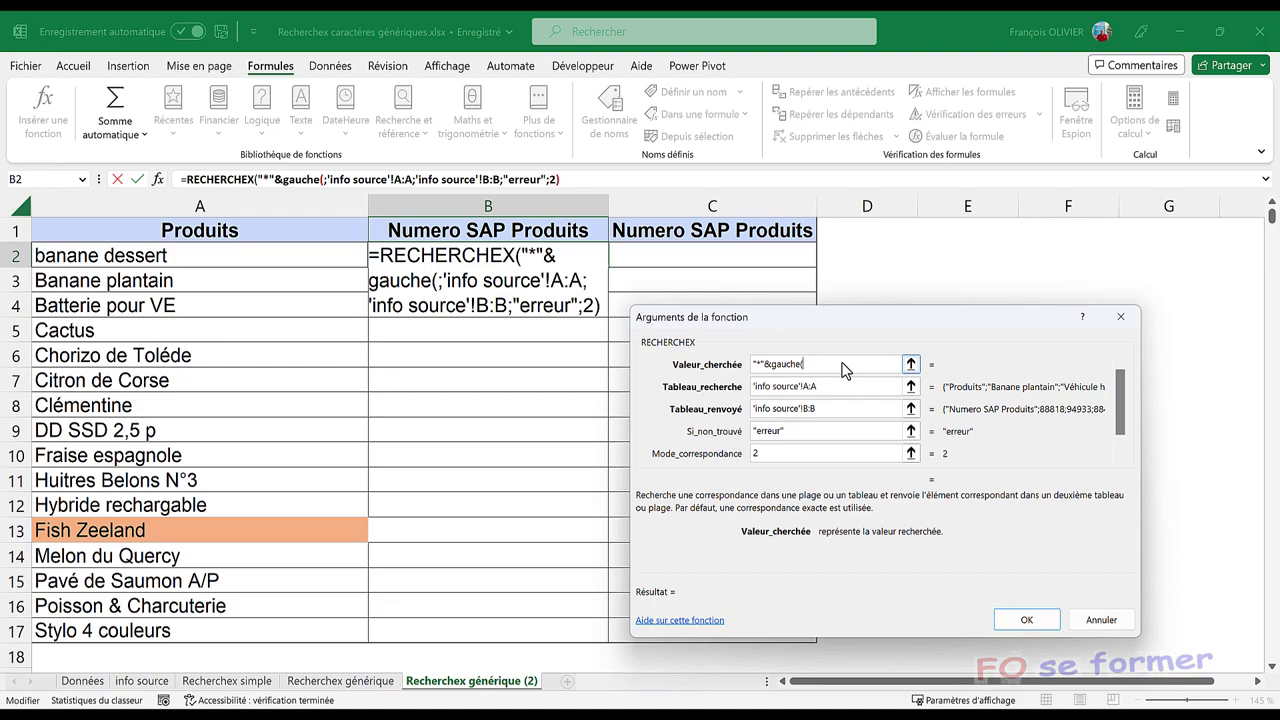
type("a")
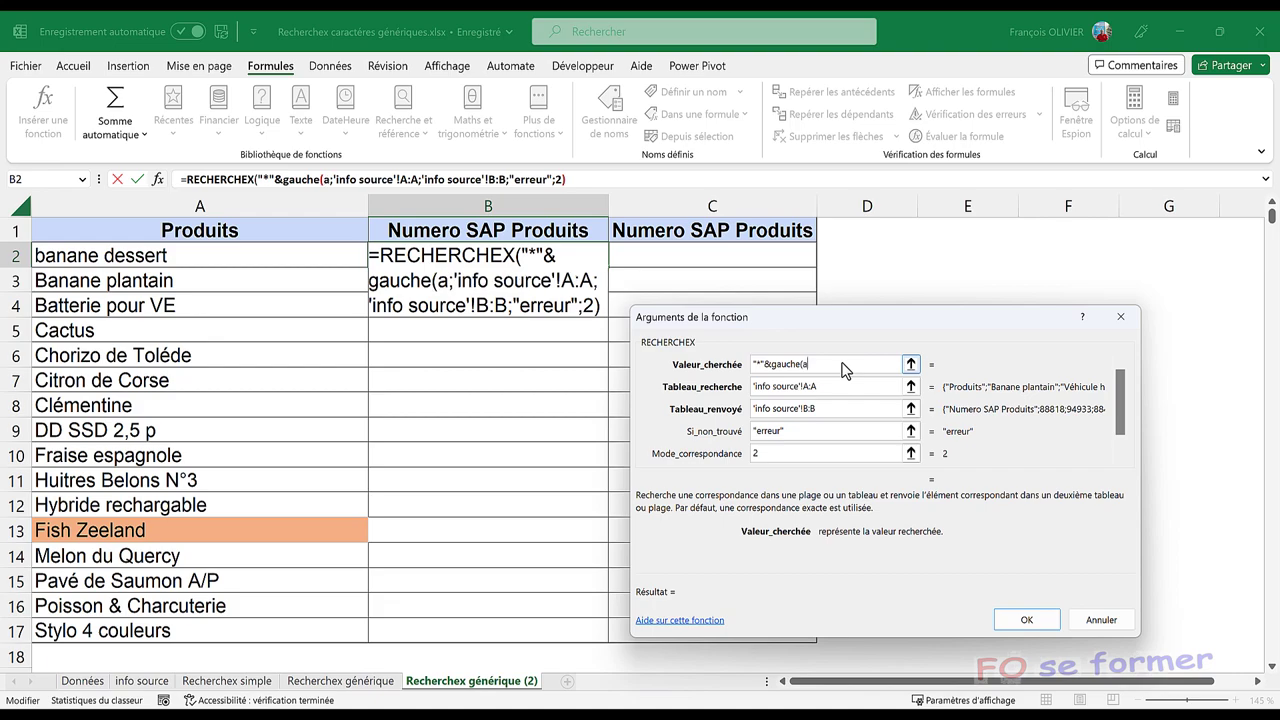
type("2;")
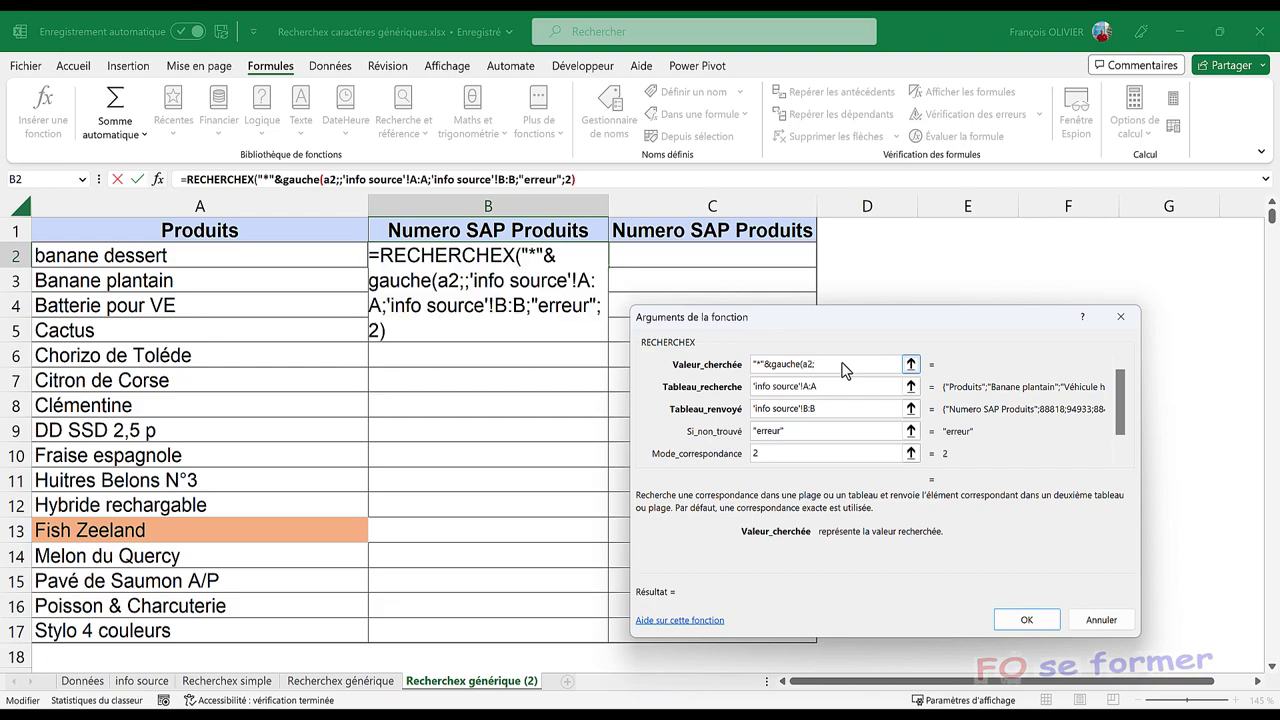
type("4)")
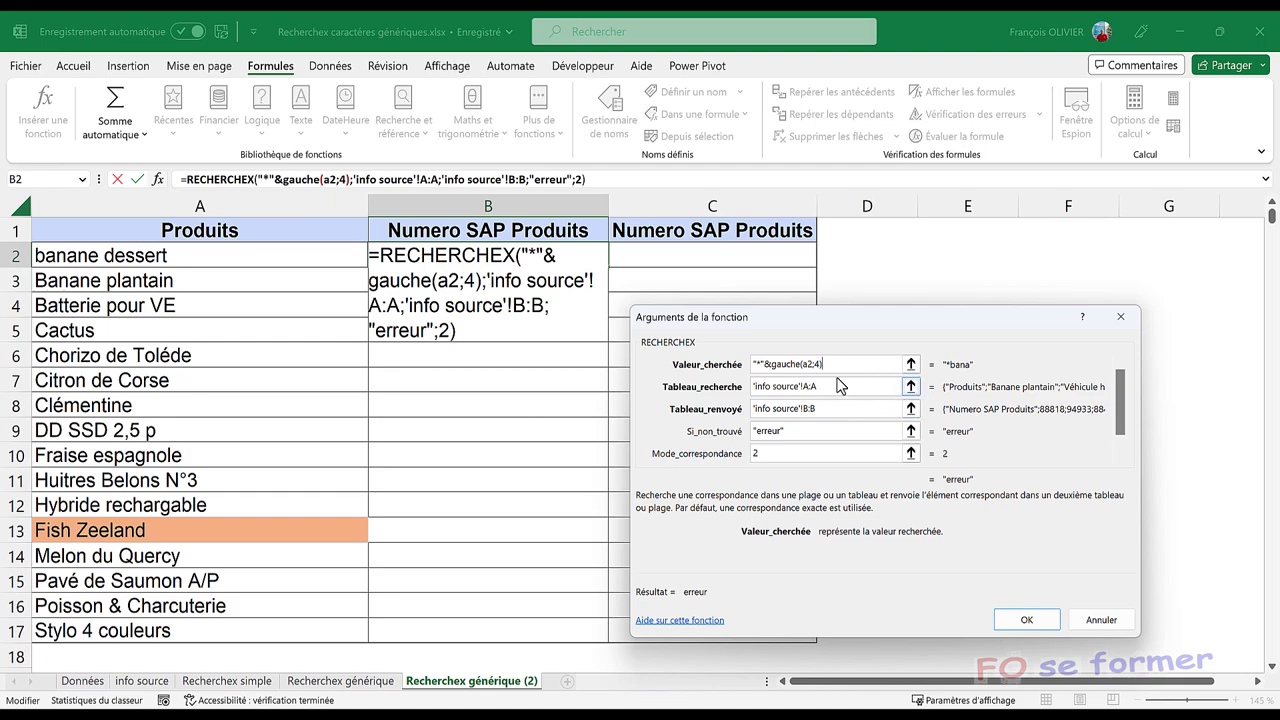
- Complete B2's lookup value as "*"&GAUCHE(A2;4)&"*" with four letters and confirm, returning 88818
left_click(820, 365)
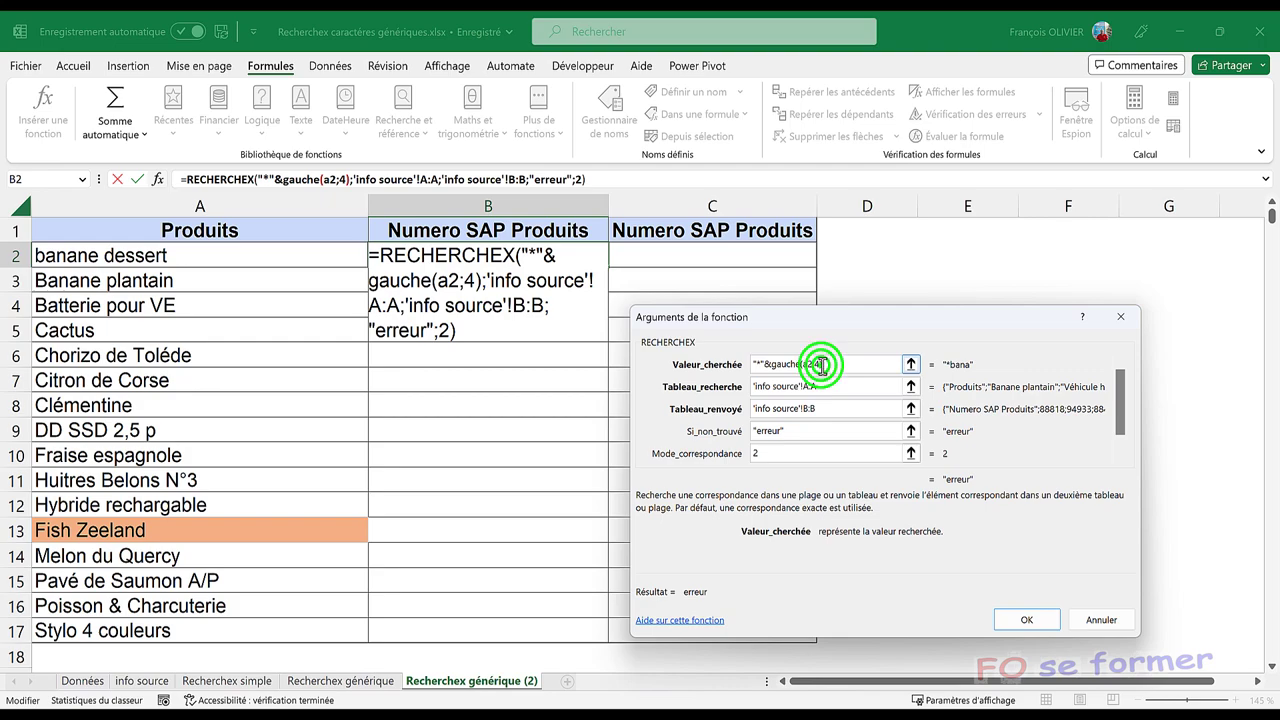
left_click(818, 364)
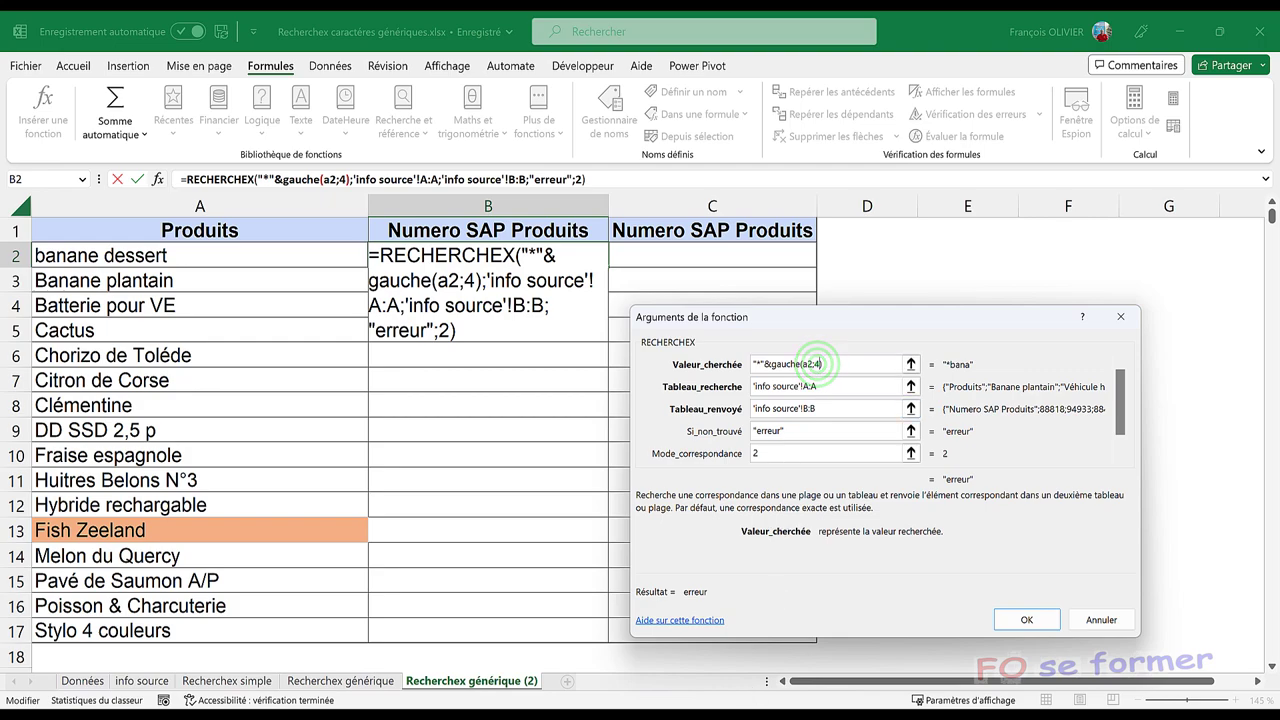
key("BackSpace")
type("5")
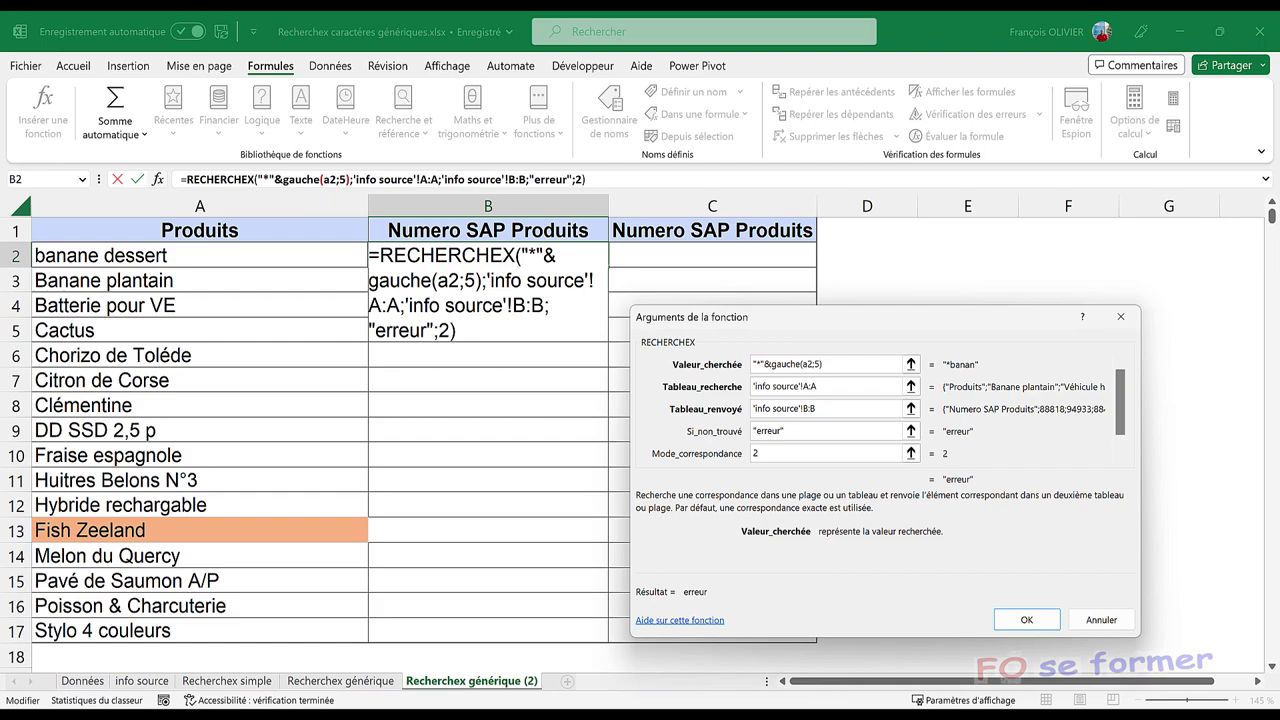
key("BackSpace")
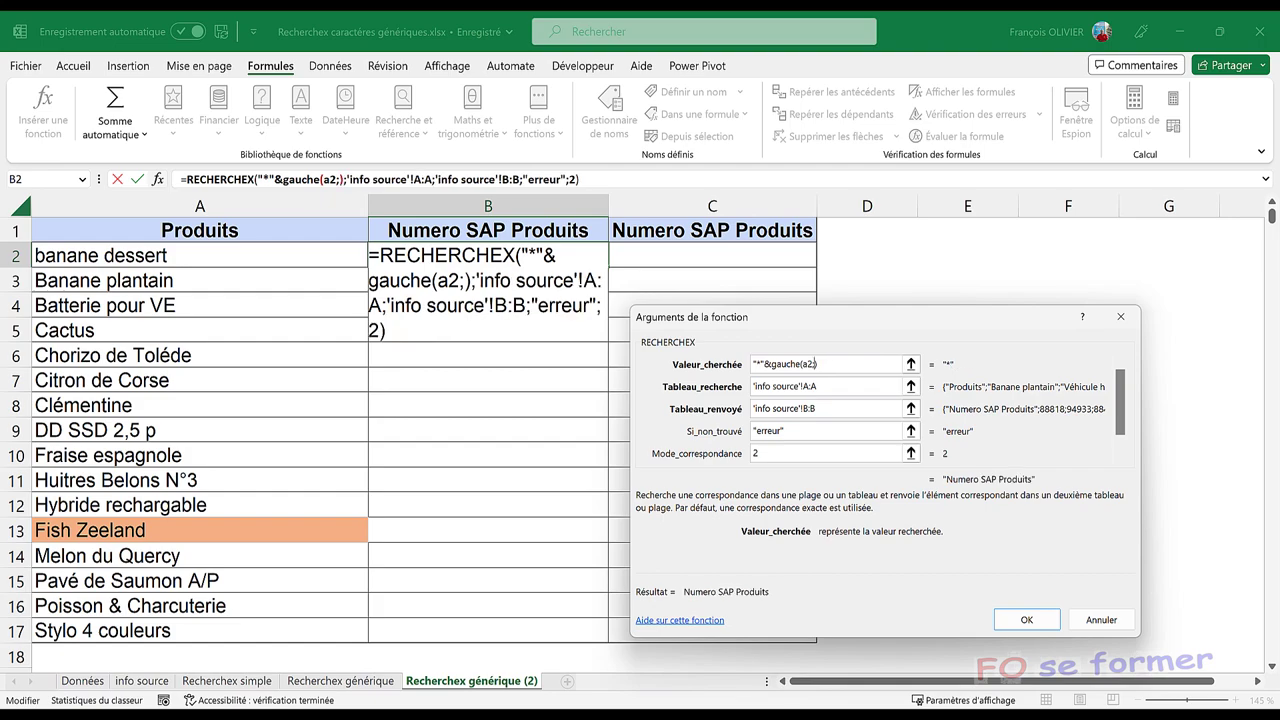
type("6")
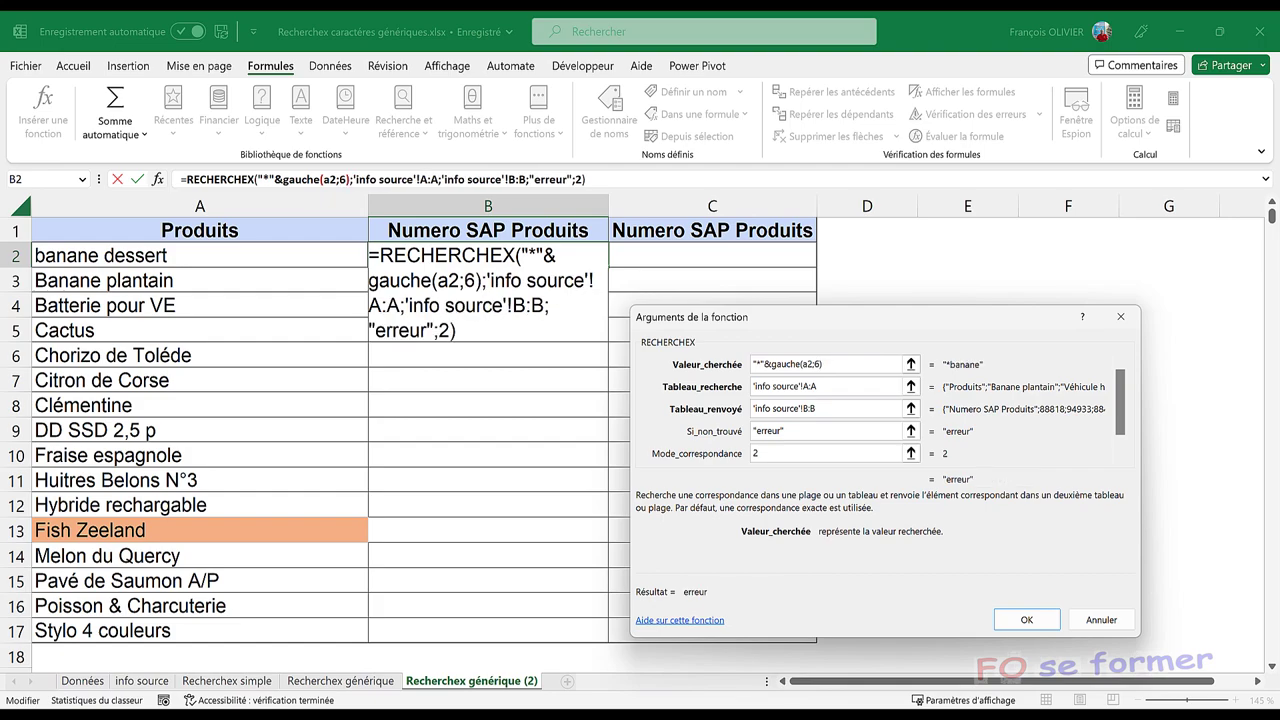
key("BackSpace")
type("4")
left_click(829, 366)
type("&")
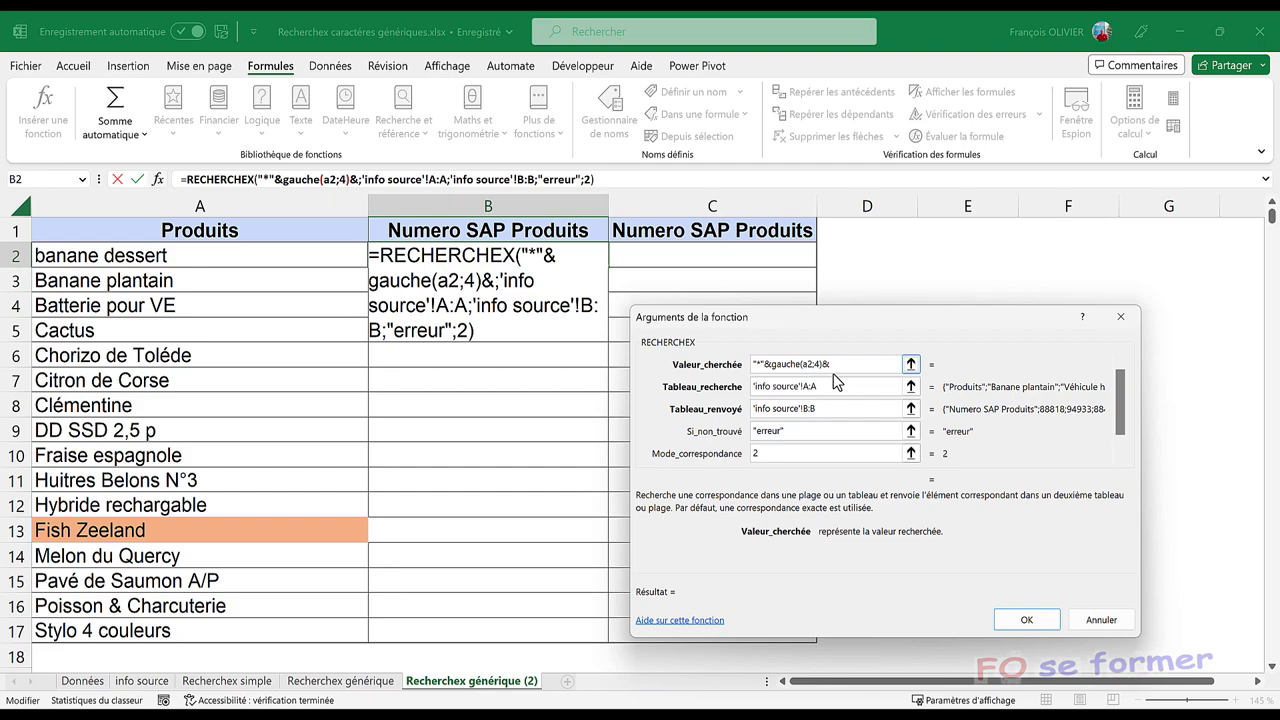
type("\"*\"")
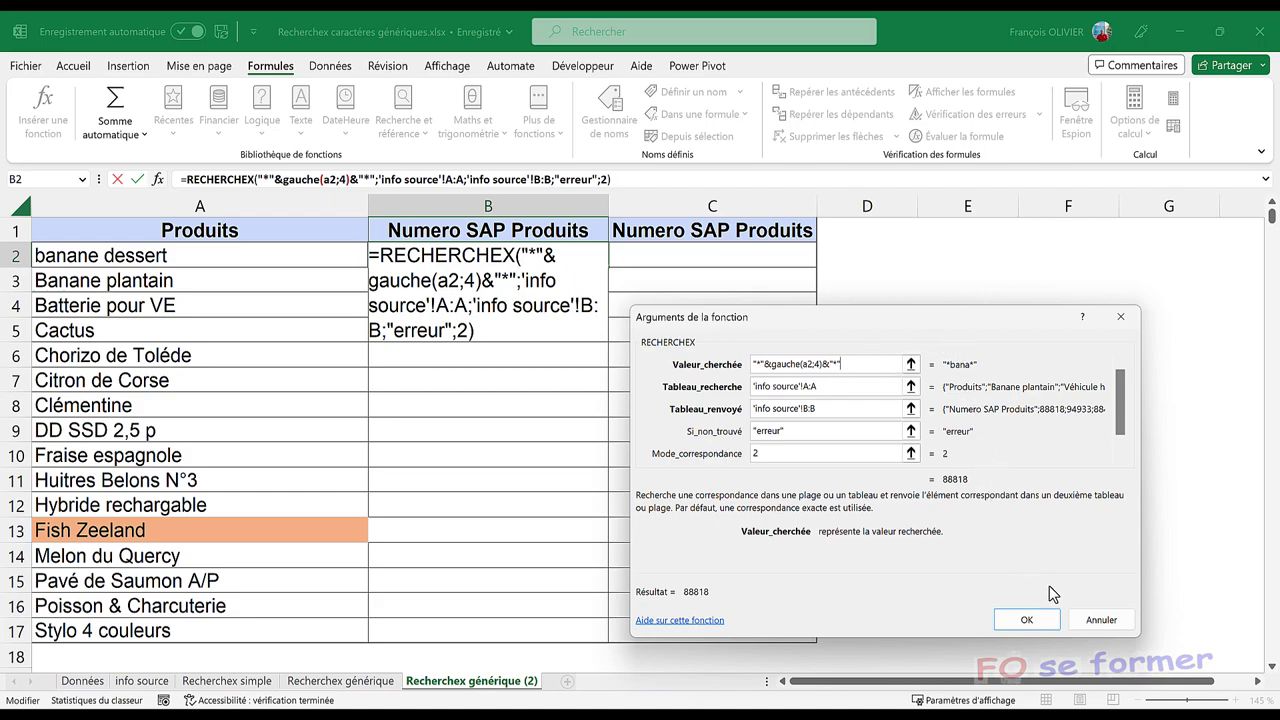
left_click(1028, 617)
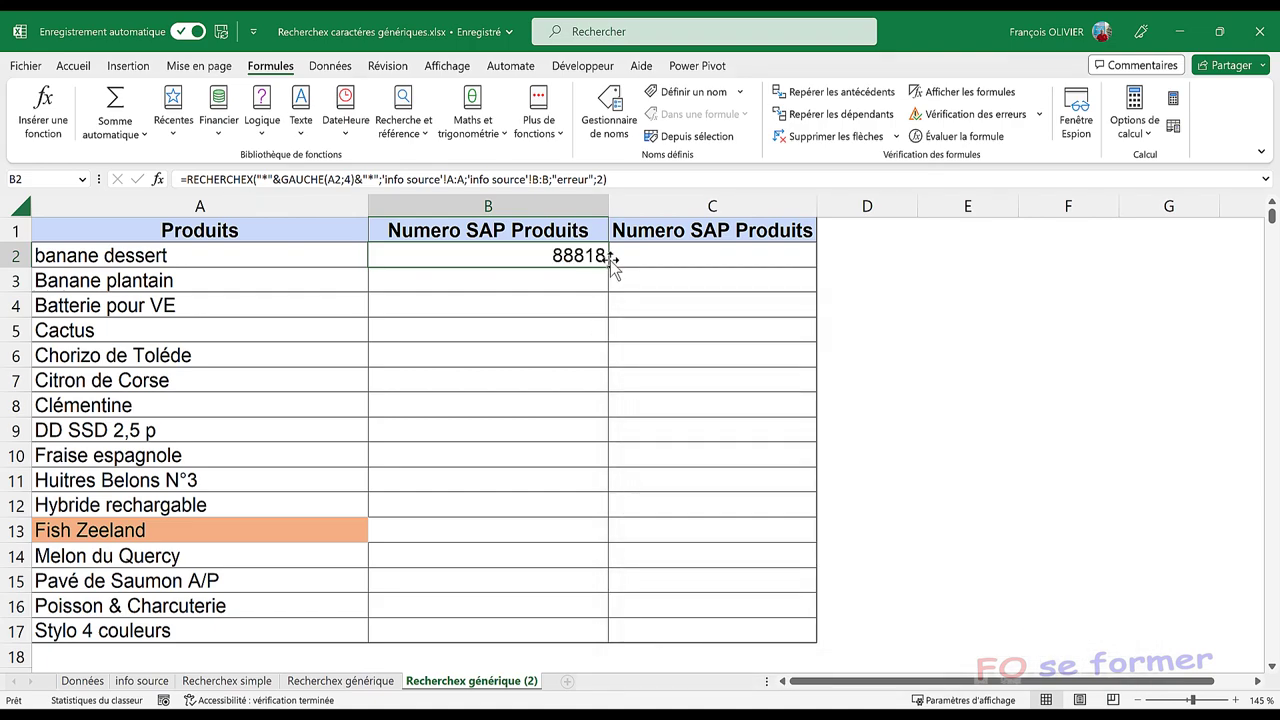
- Fill B2's formula down to B17 and check B2, B15 (erreur) and B13 (92934)
left_click(605, 268)
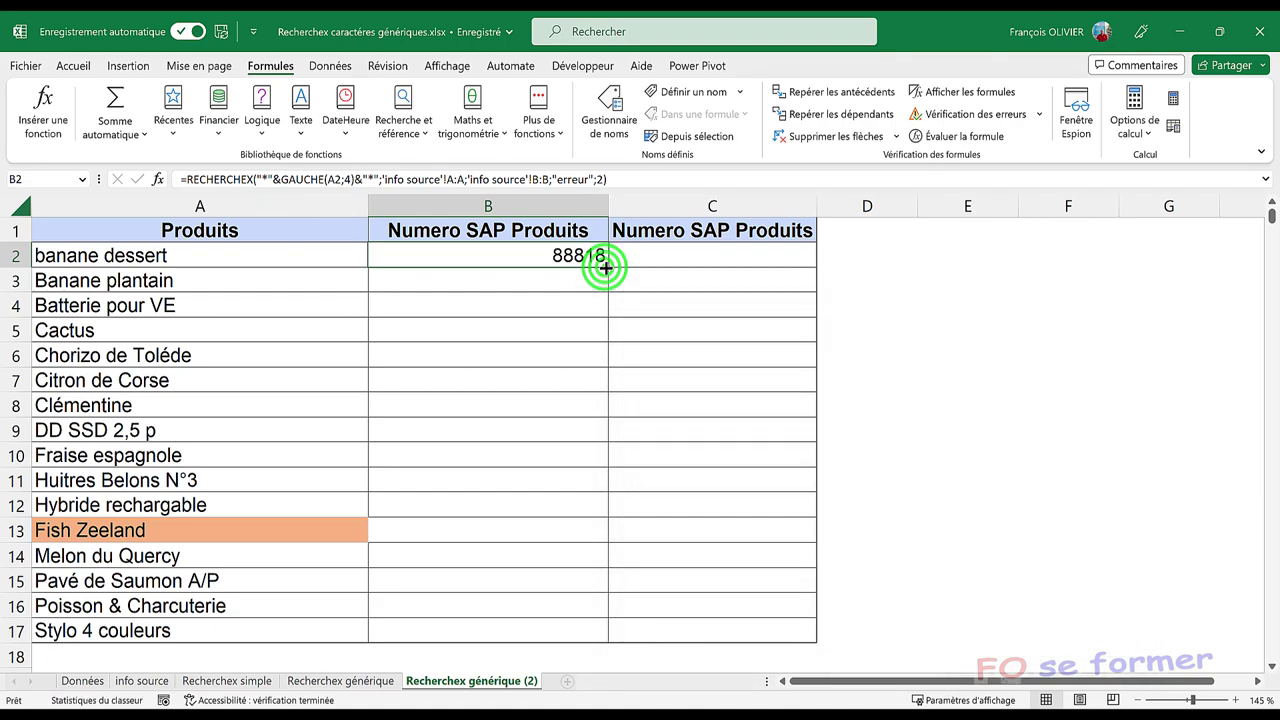
left_click(607, 266)
double_click(607, 266)
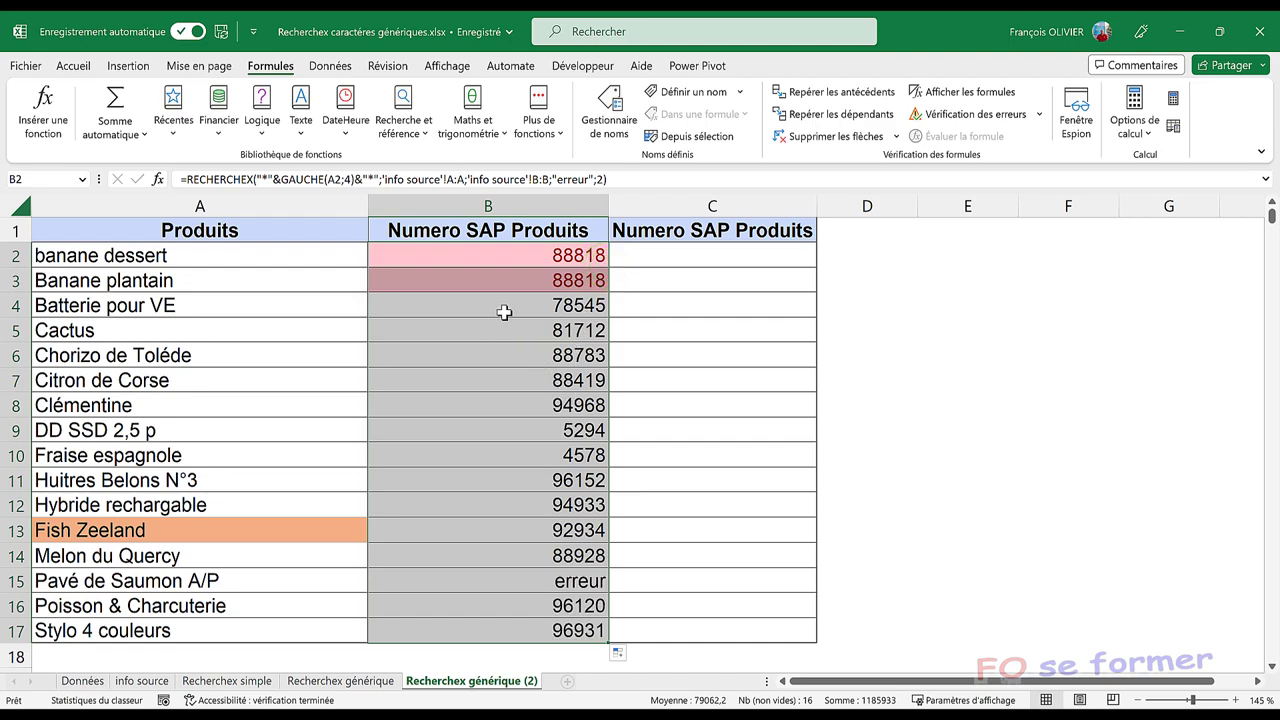
left_click(525, 258)
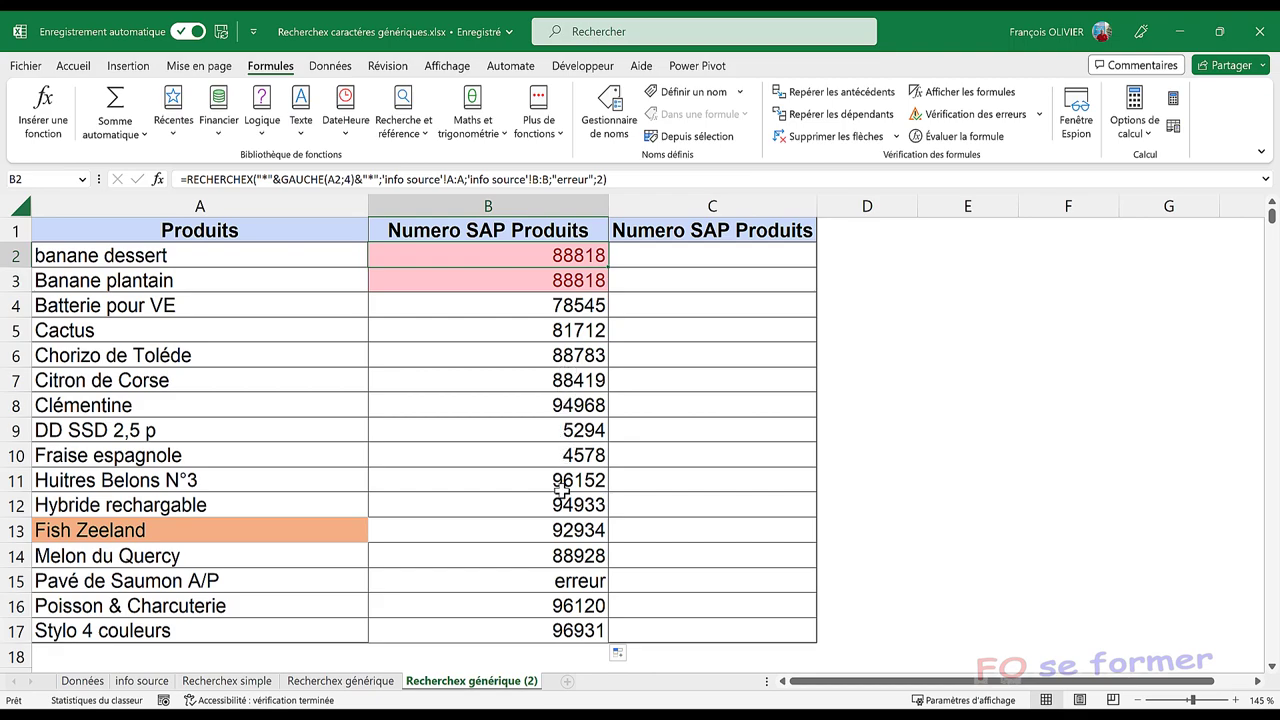
left_click(575, 580)
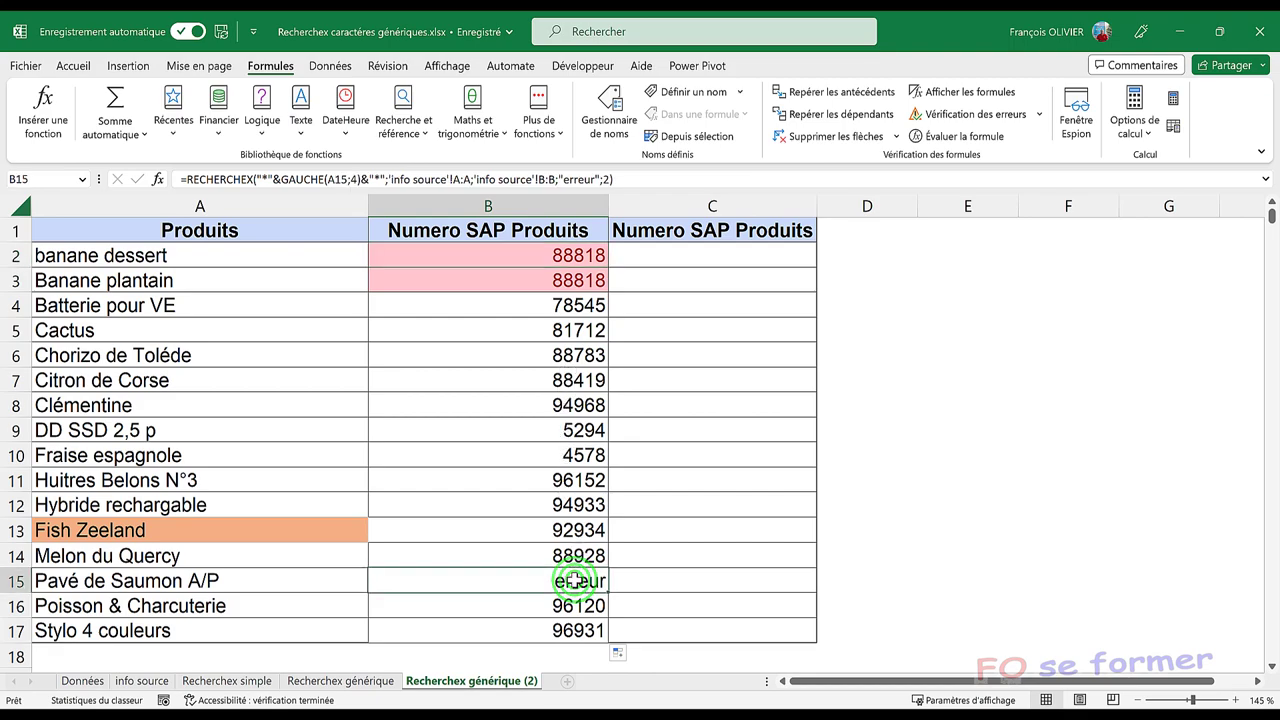
left_click(580, 530)
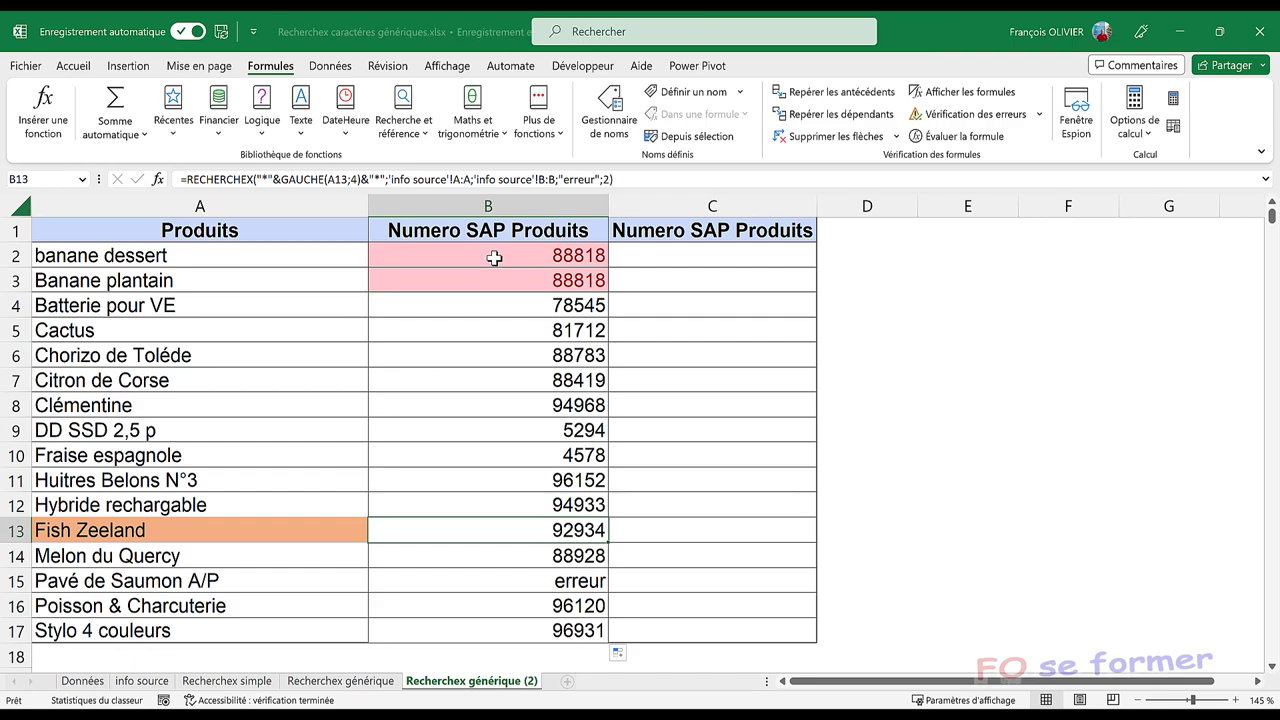
left_click(687, 252)
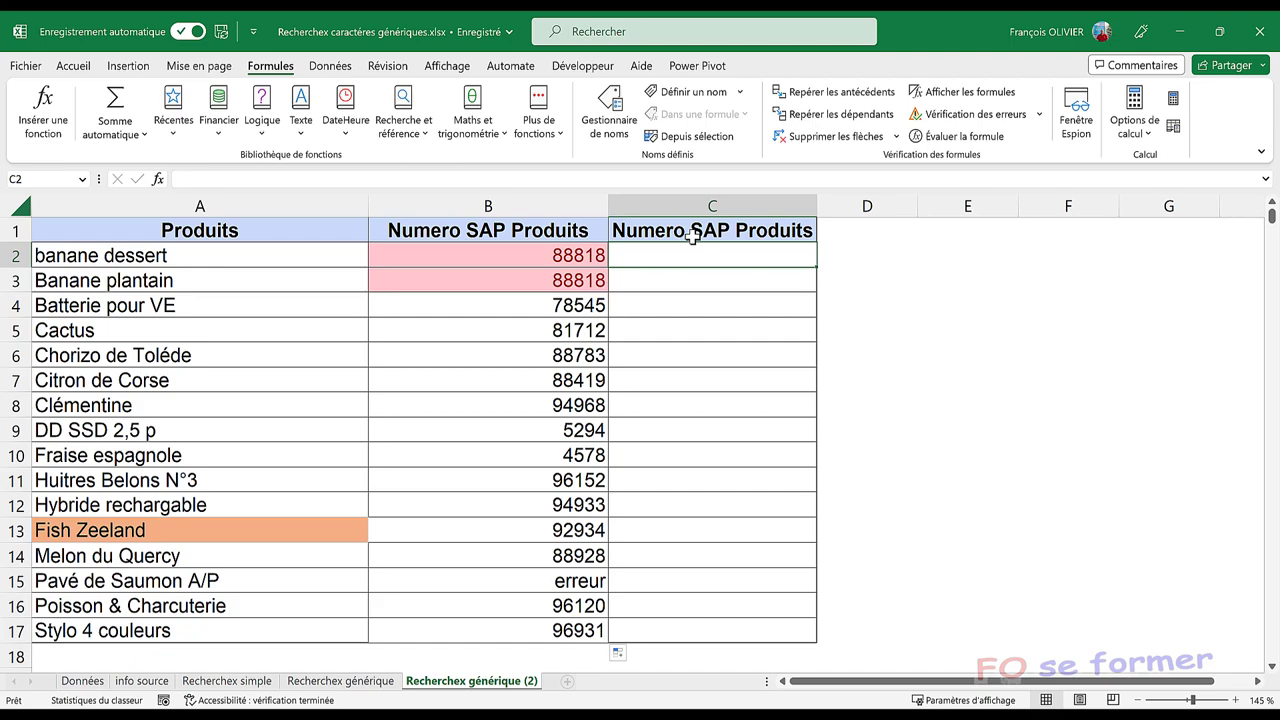
- Insert the RECHERCHEX function into C2 and bring up its Function Arguments dialog
type("=r")
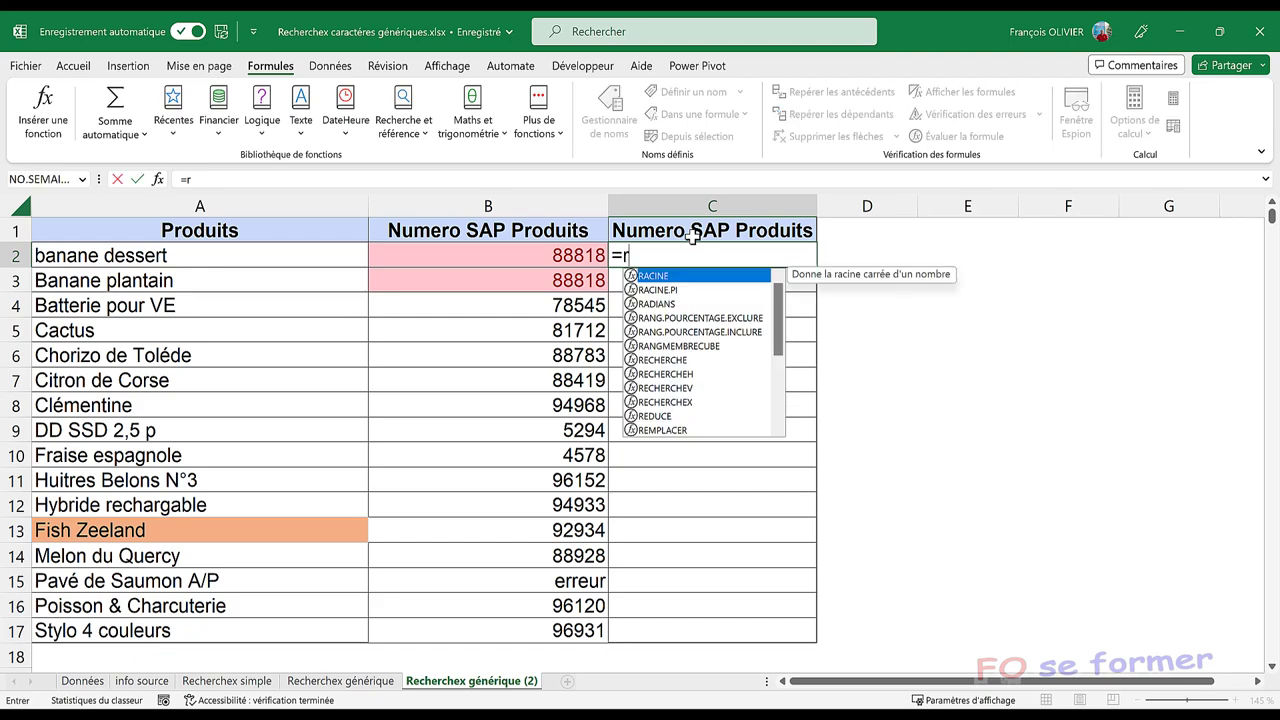
type("eche")
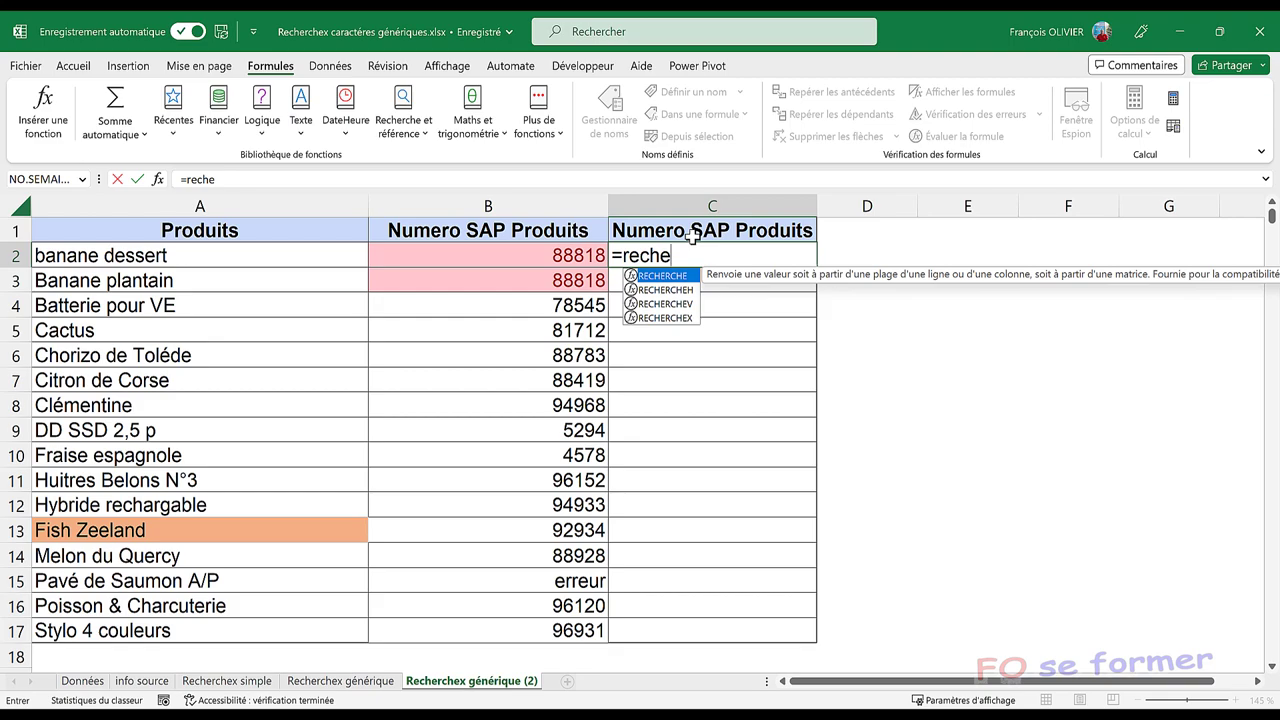
left_click(653, 319)
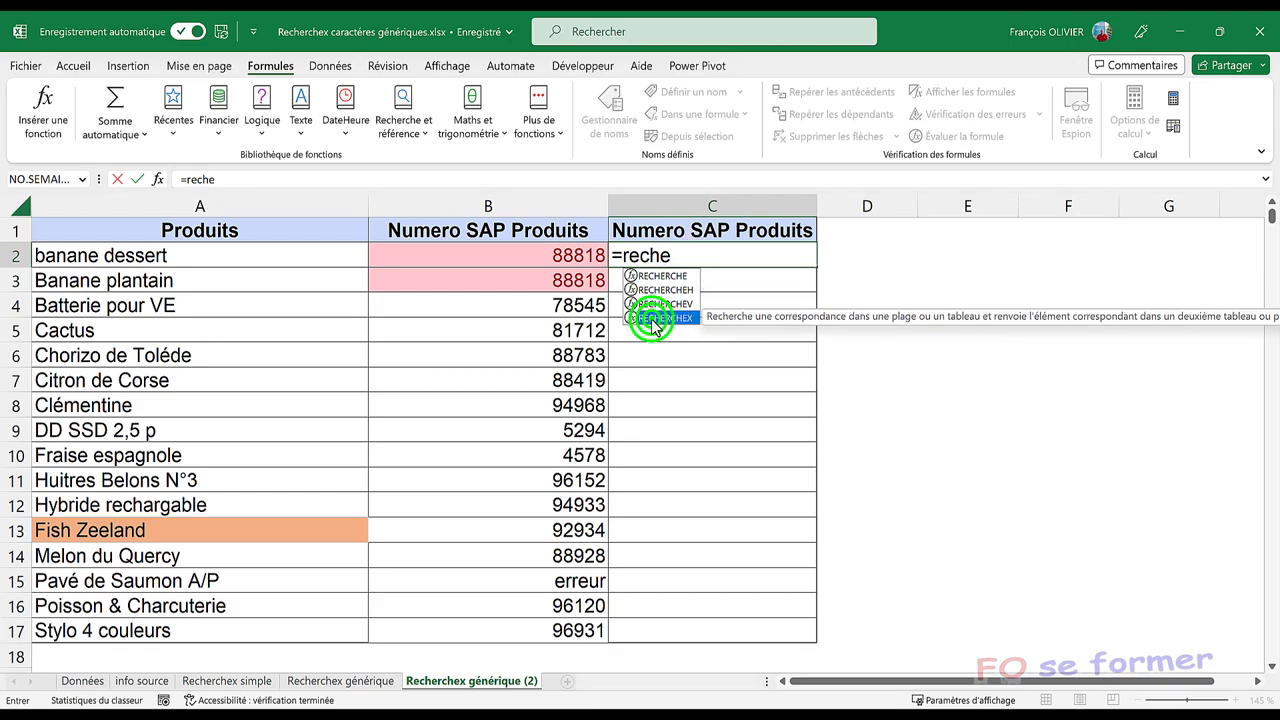
double_click(652, 319)
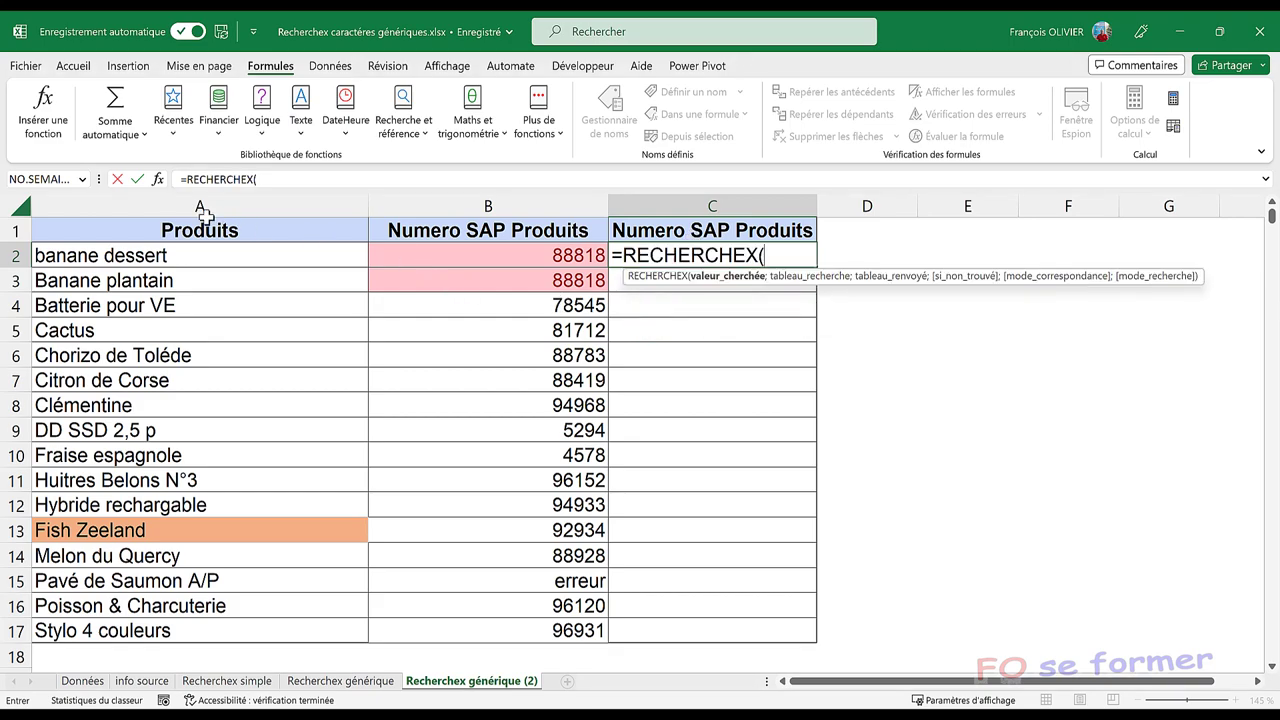
left_click(162, 179)
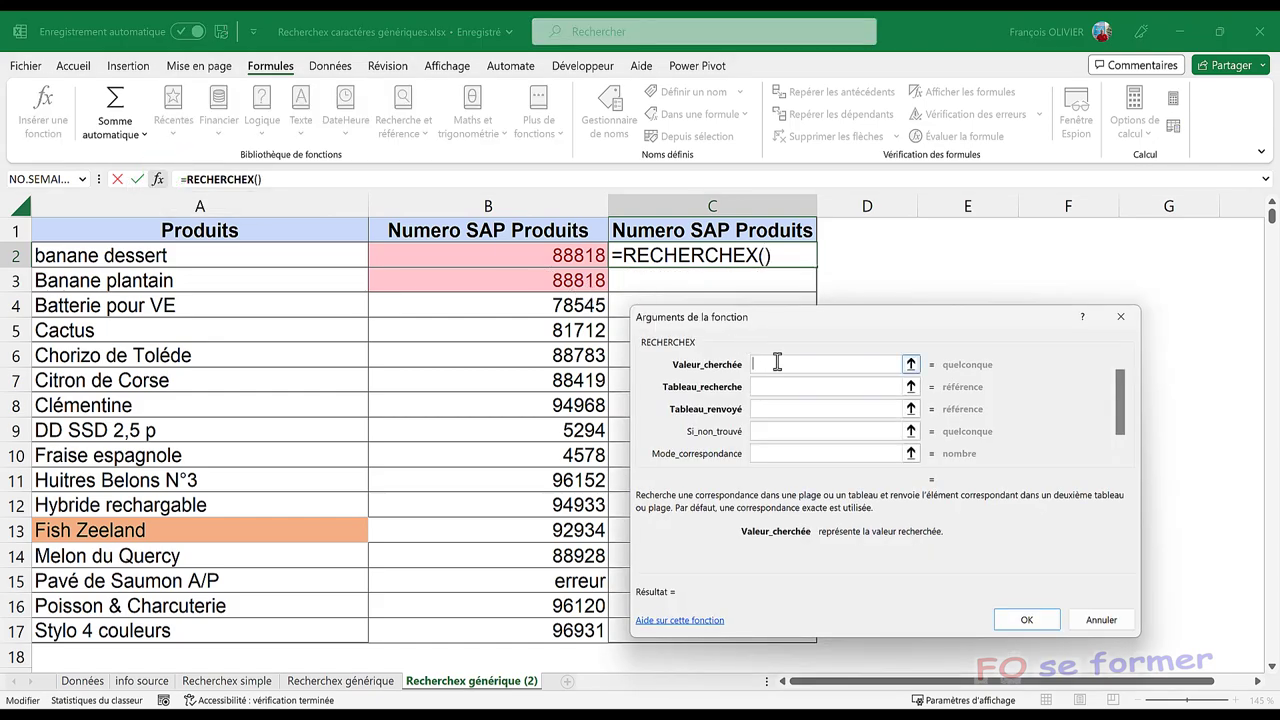
- Enter "*"&STXT(A2;3;4) as the lookup value
left_click(777, 362)
left_click(238, 258)
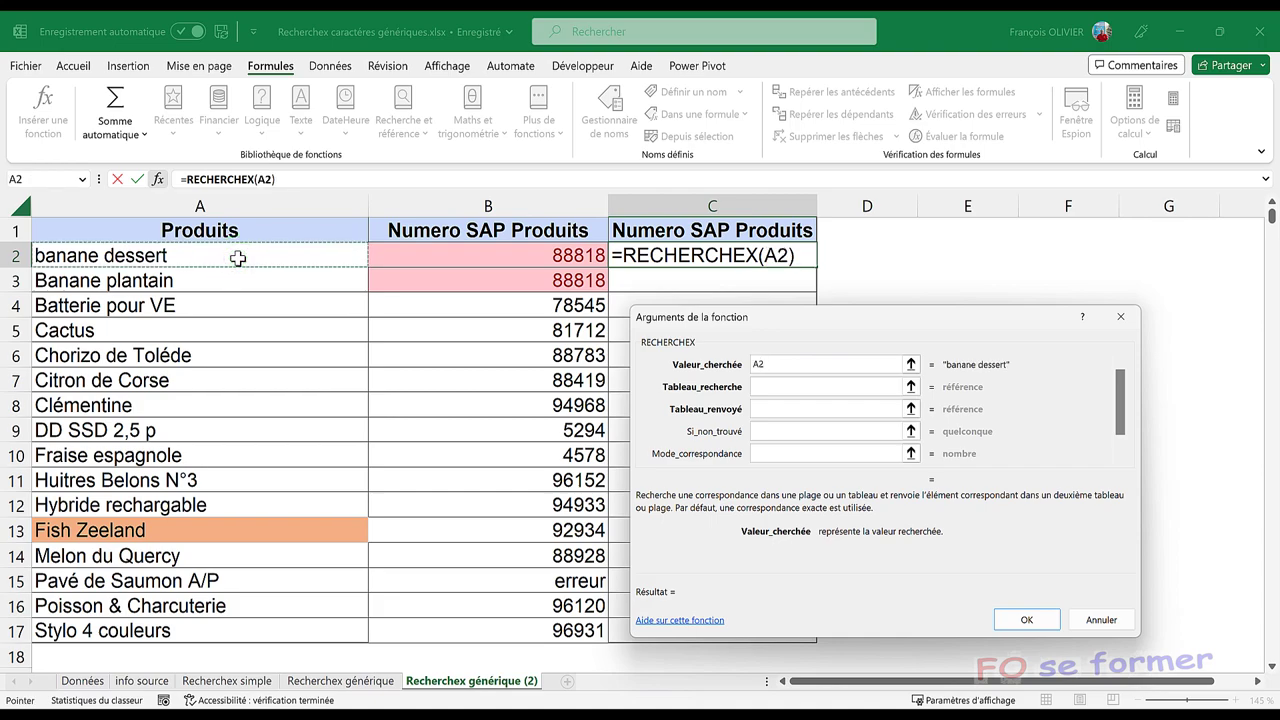
key("BackSpace")
key("BackSpace")
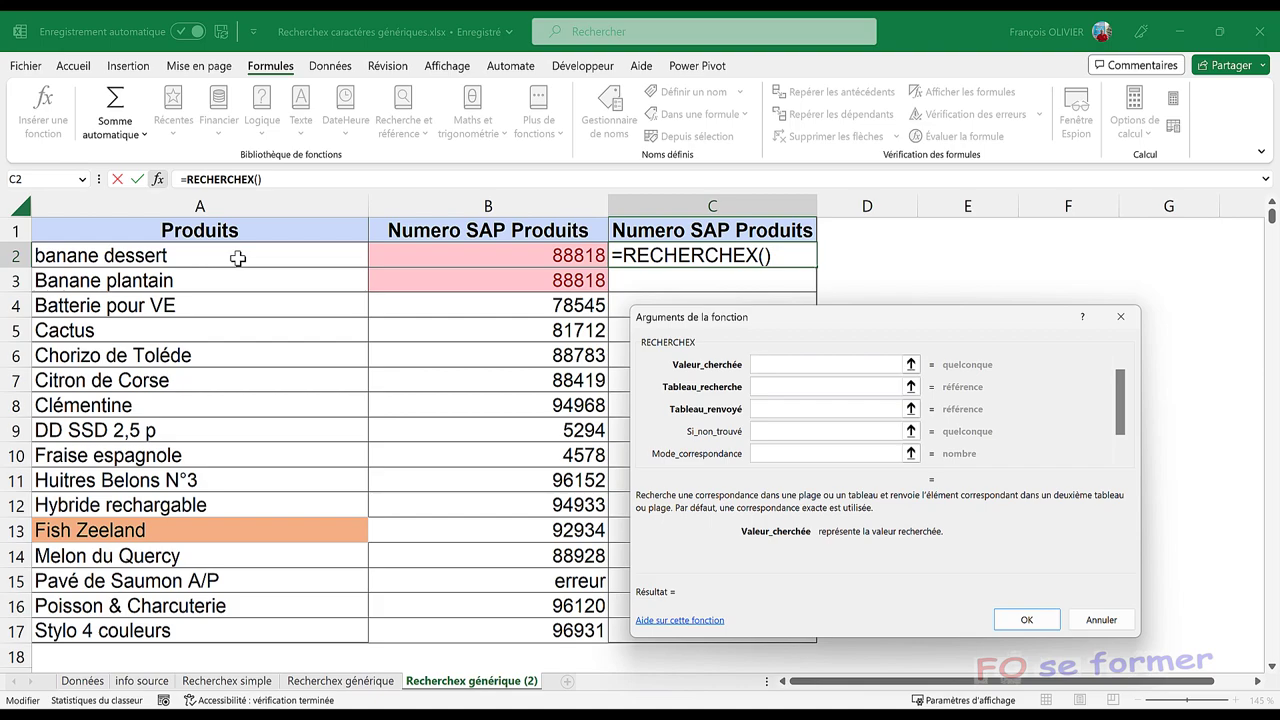
type("\"")
type("*\"")
type("&")
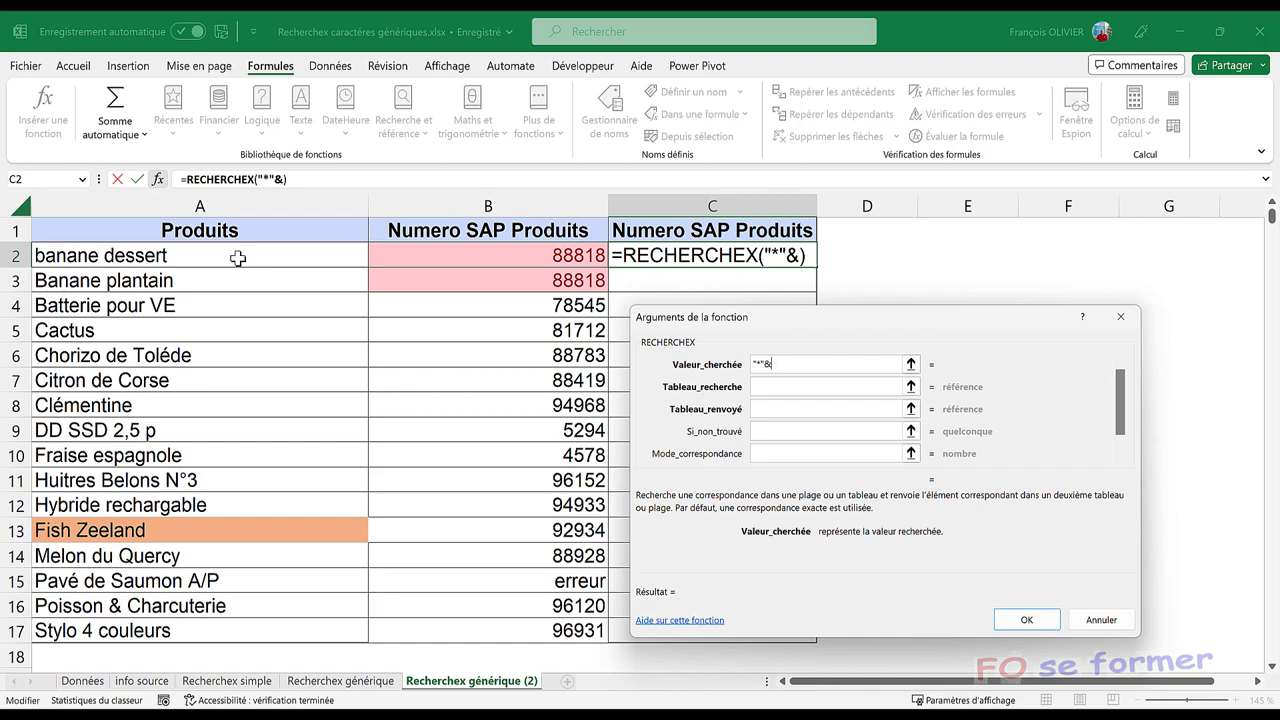
type("s")
type("t")
type("xt")
type("(")
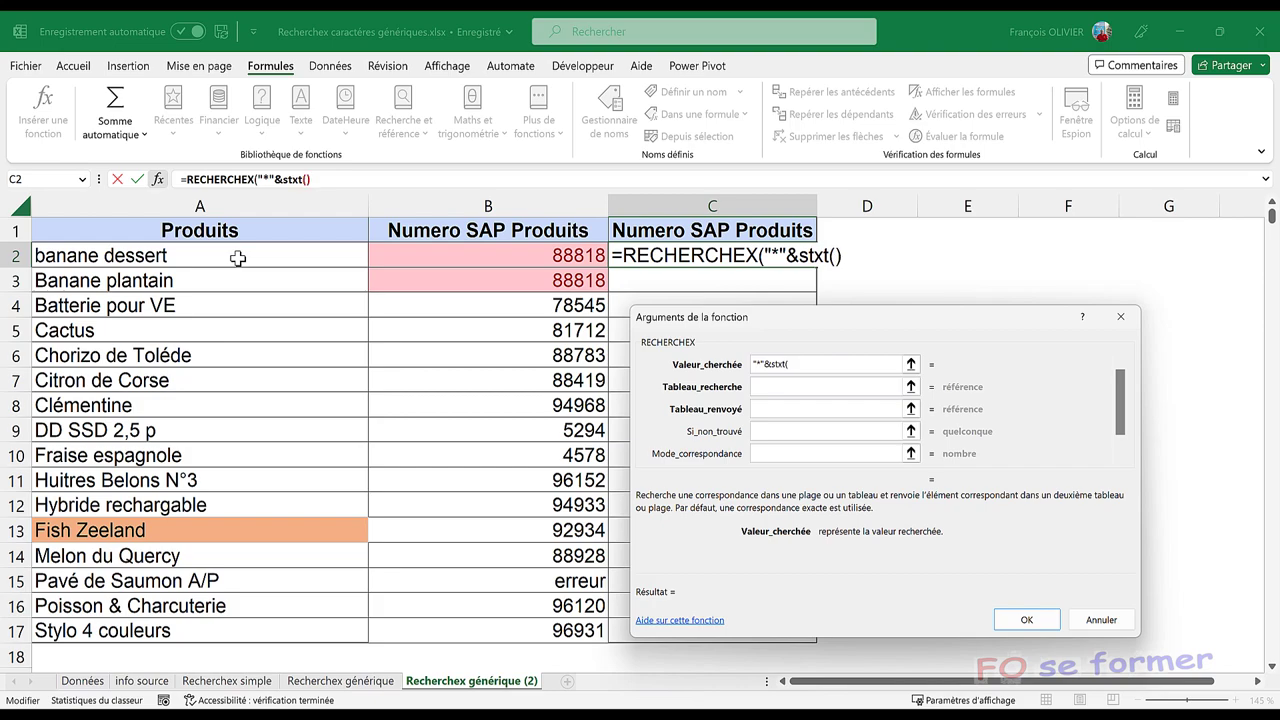
type("a2")
type(";3;")
type("4")
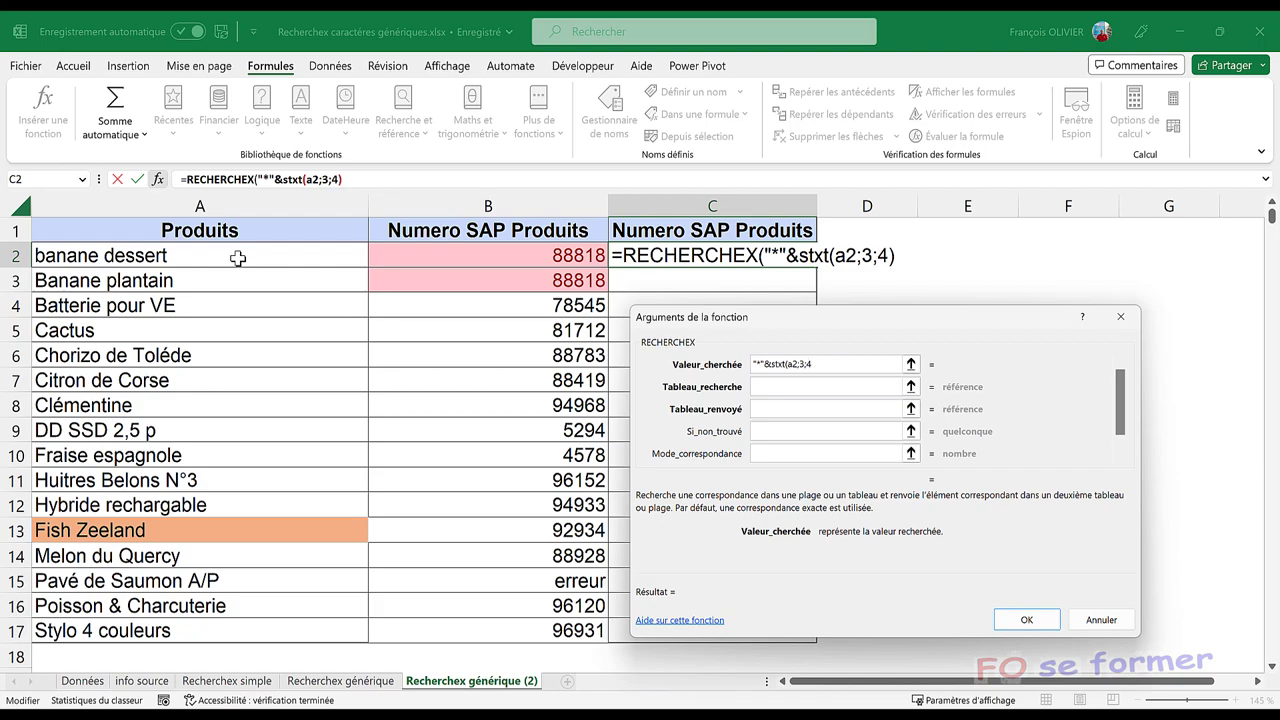
type(")")
- Change the lookup value to "*"&STXT(A2;4;5)&"*", which evaluates to "*ane d*"
key("BackSpace")
type("4")
key("BackSpace")
type("5")
key("BackSpace")
type("5")
key("BackSpace")
type("4")
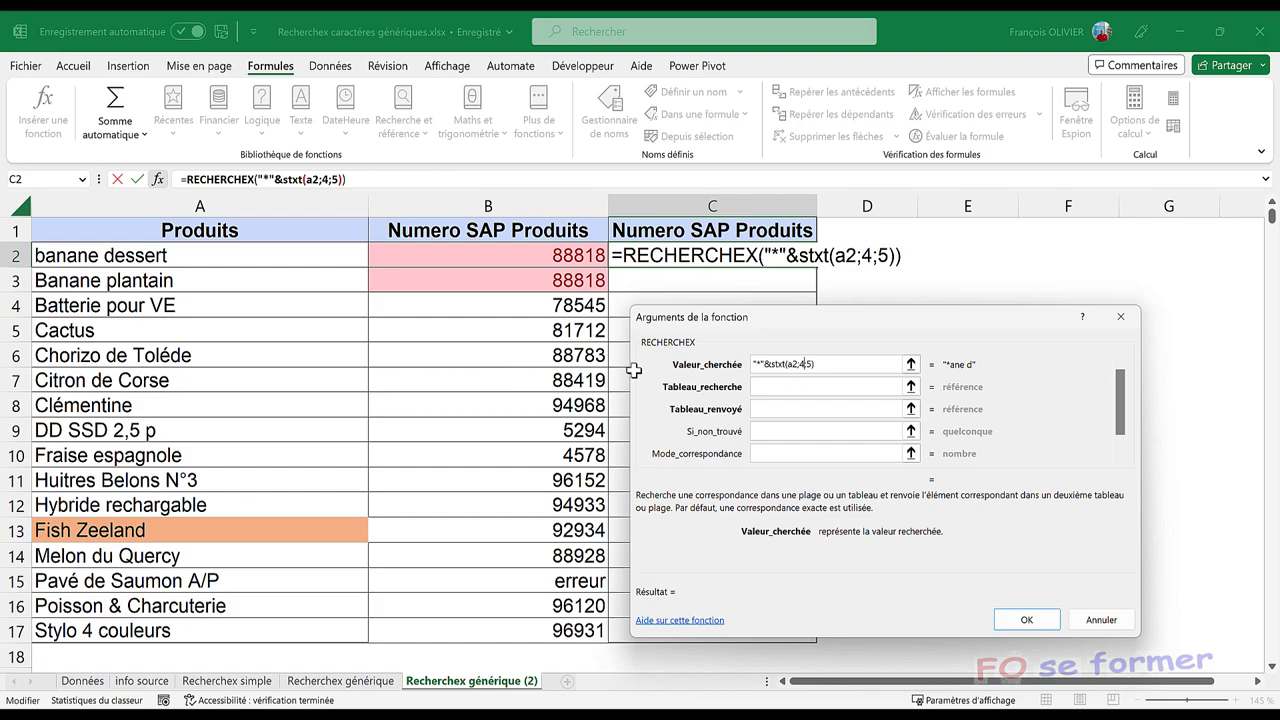
left_click(820, 367)
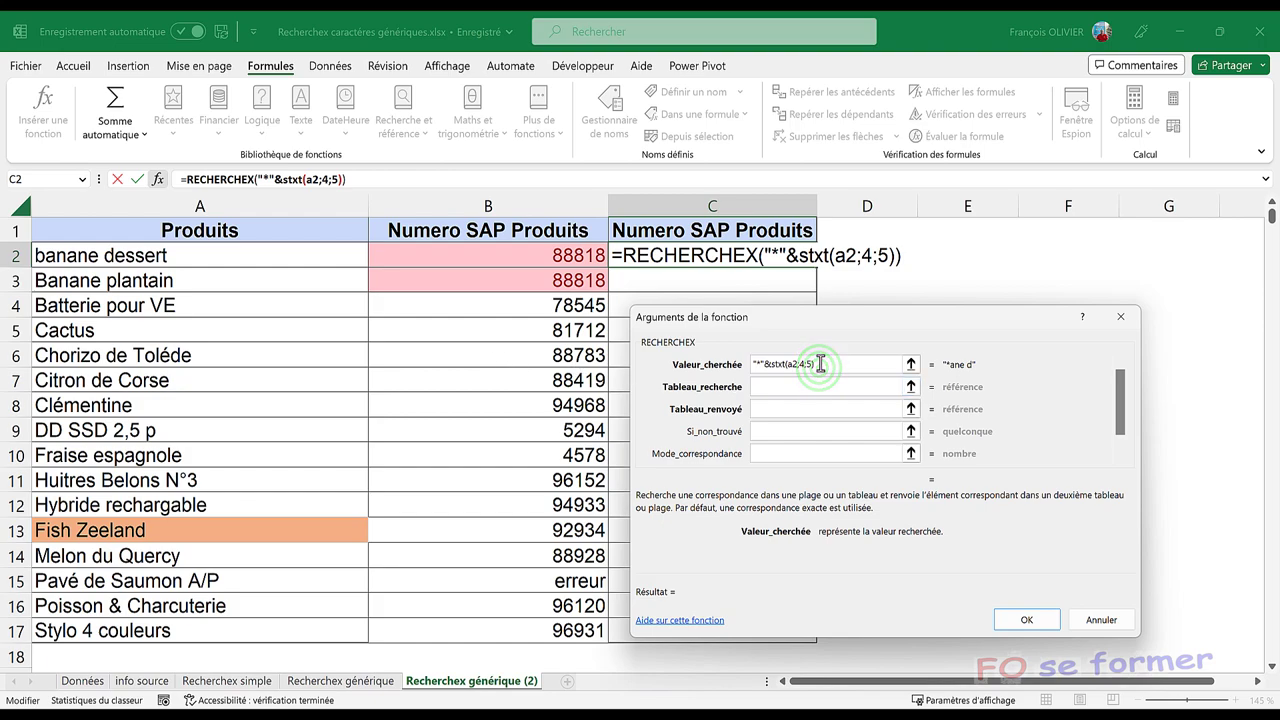
type("&")
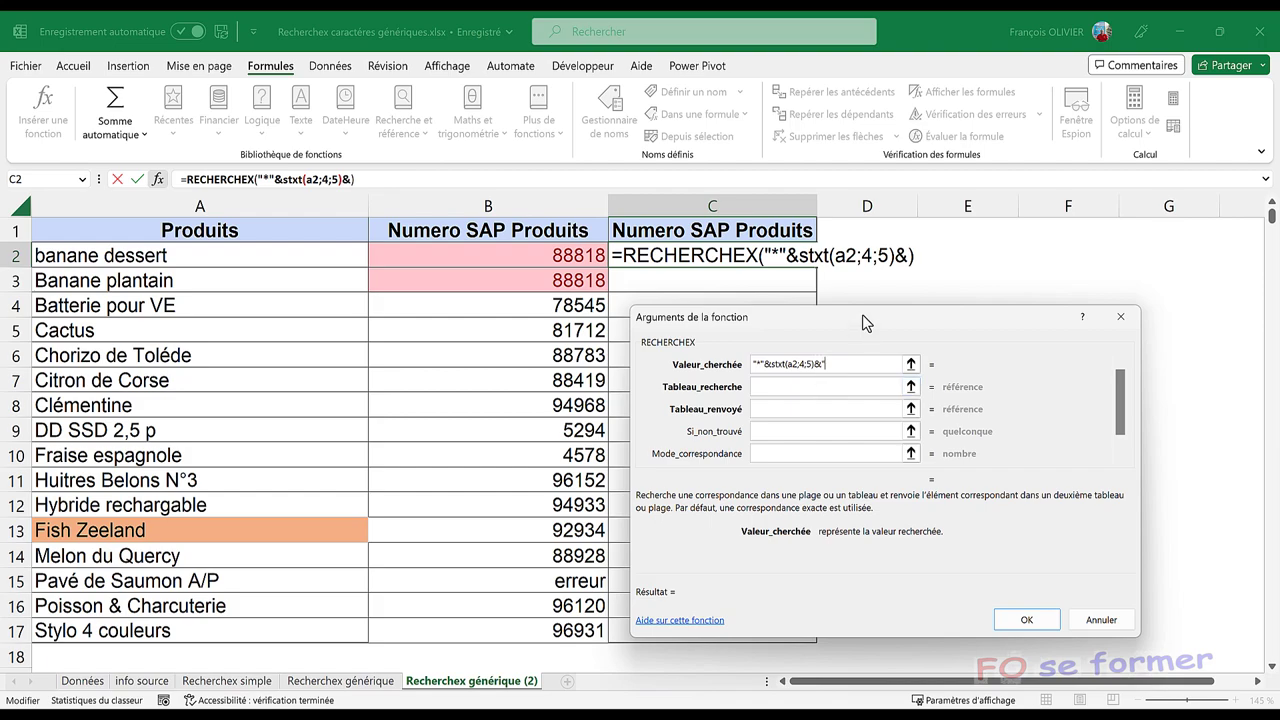
type("\"*\"")
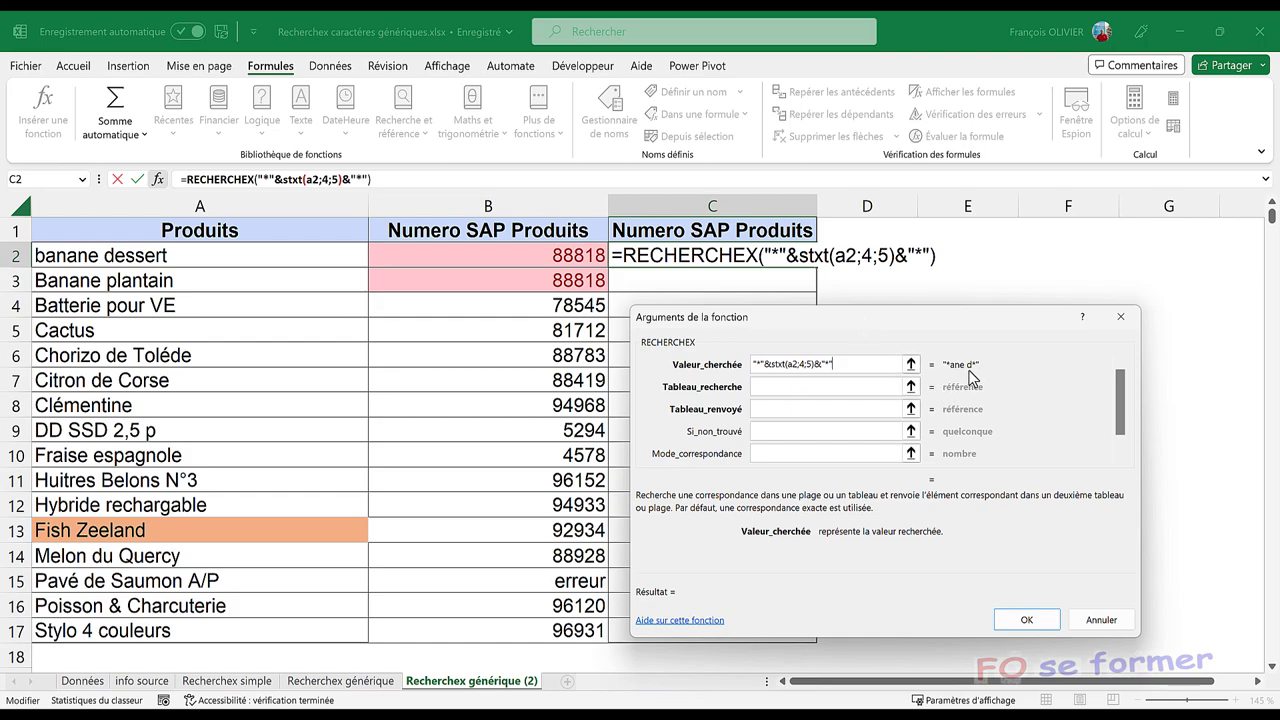
left_click(858, 390)
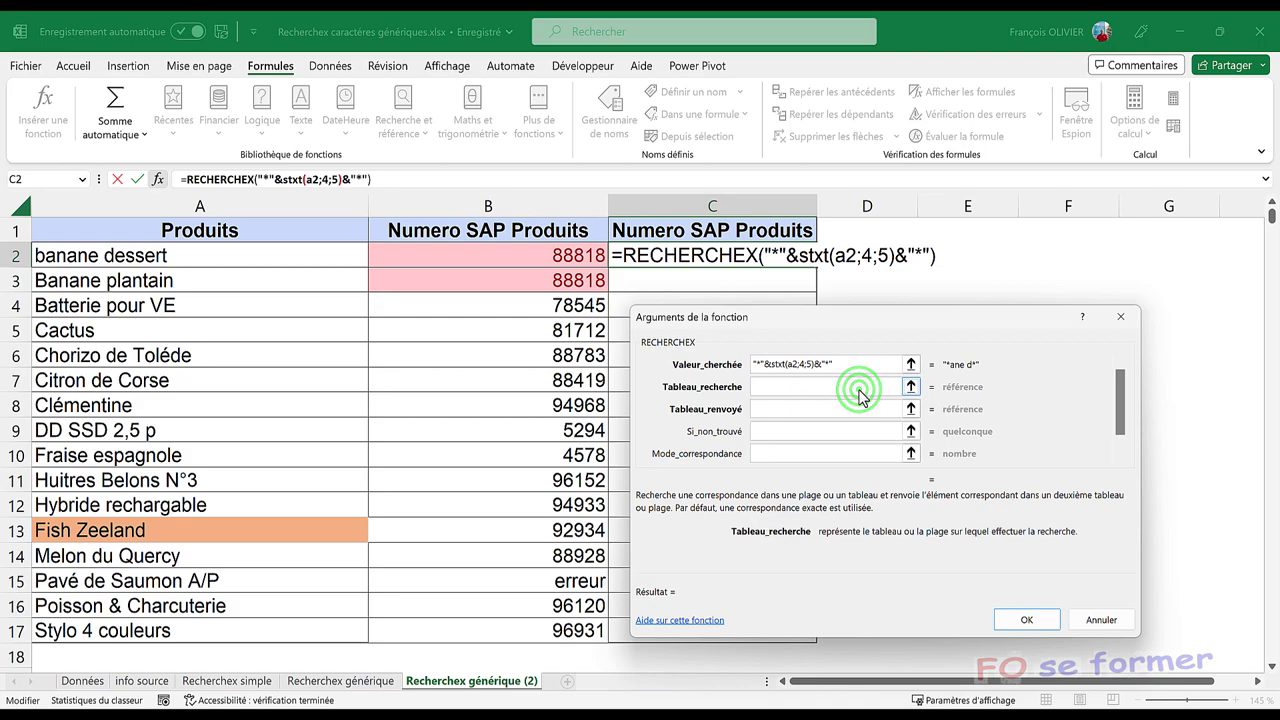
- Set the lookup array to 'info source'!A:A and the return array to 'info source'!B:B
left_click(141, 680)
left_click(178, 208)
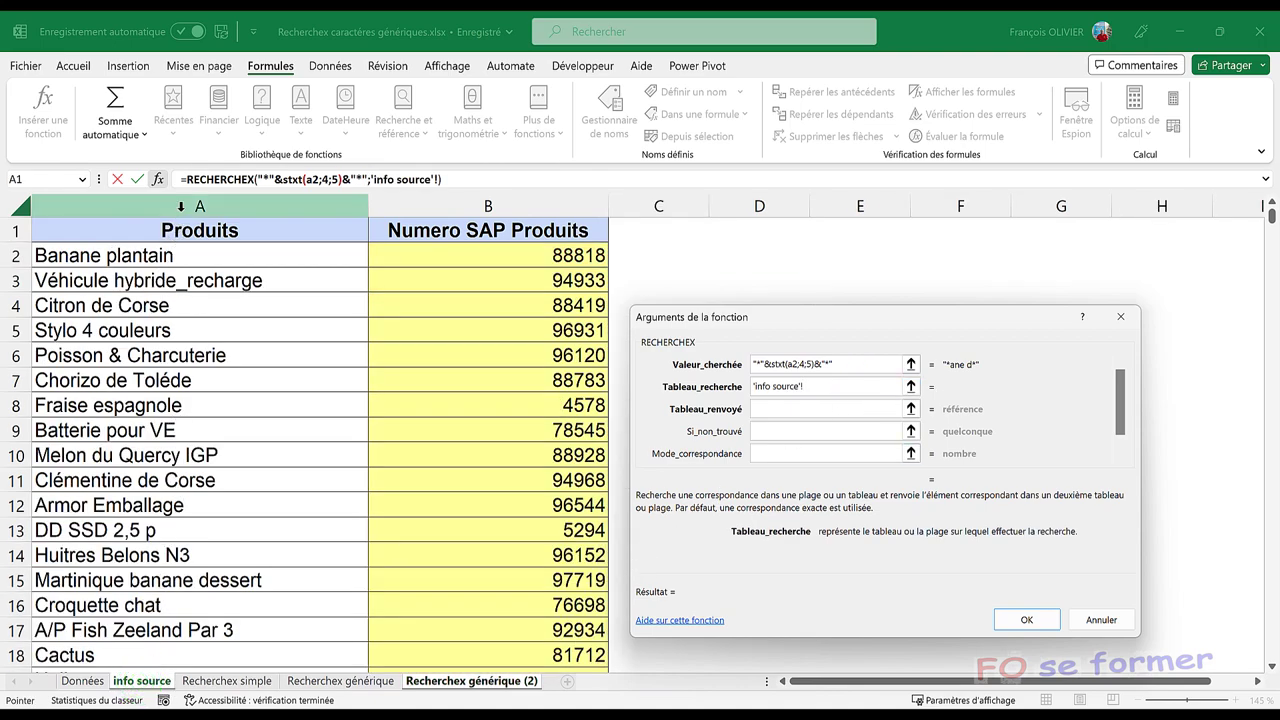
left_click(848, 409)
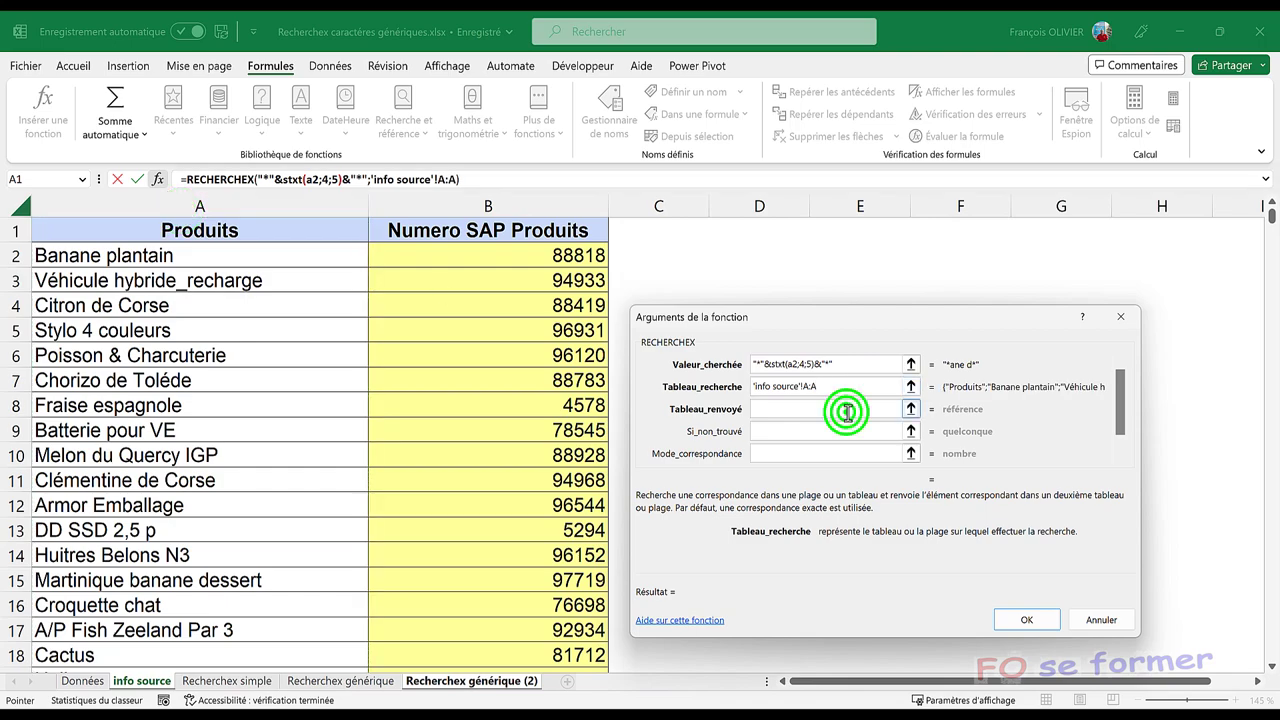
left_click(141, 681)
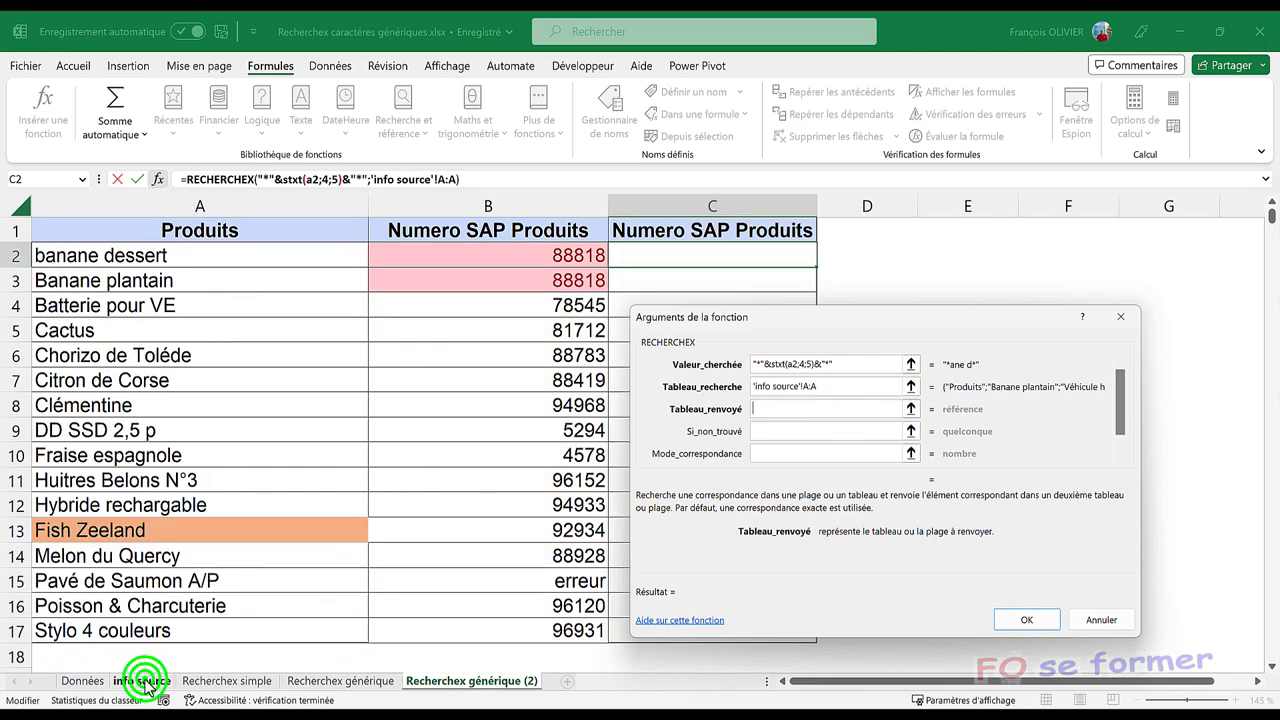
left_click(528, 208)
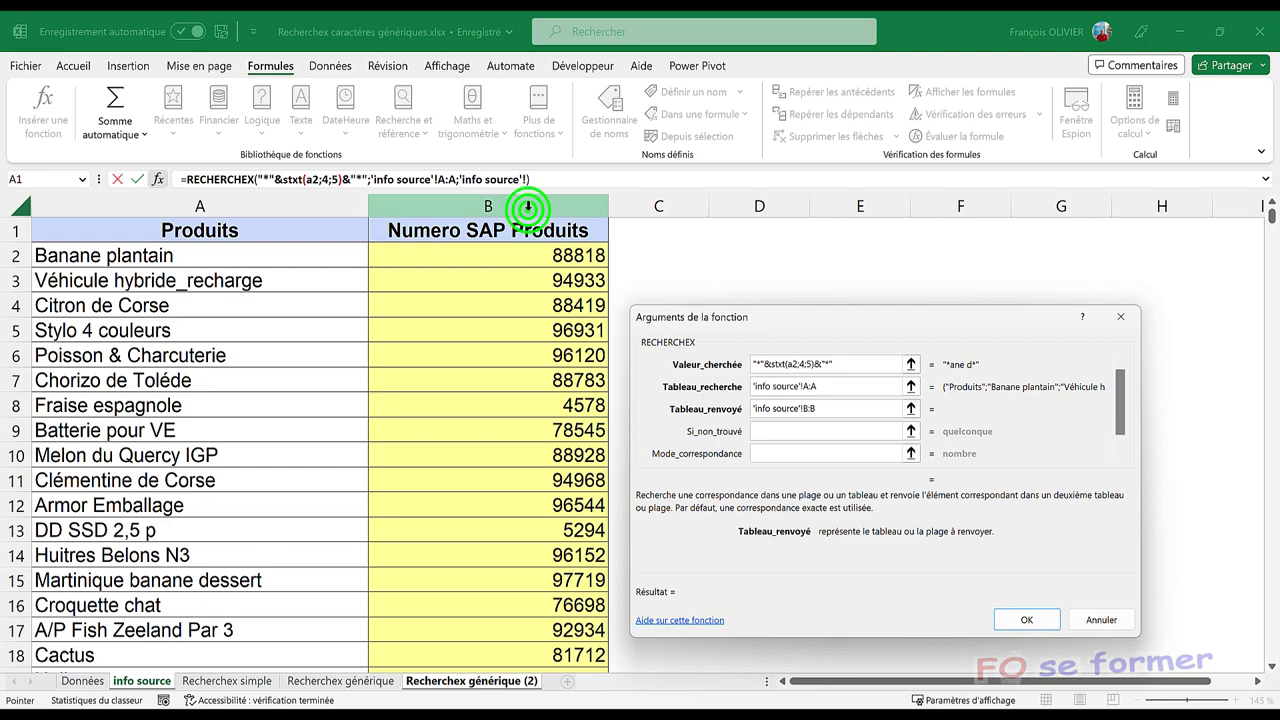
- Set the not-found value to "erreur" and match mode 2, then confirm the formula
left_click(795, 431)
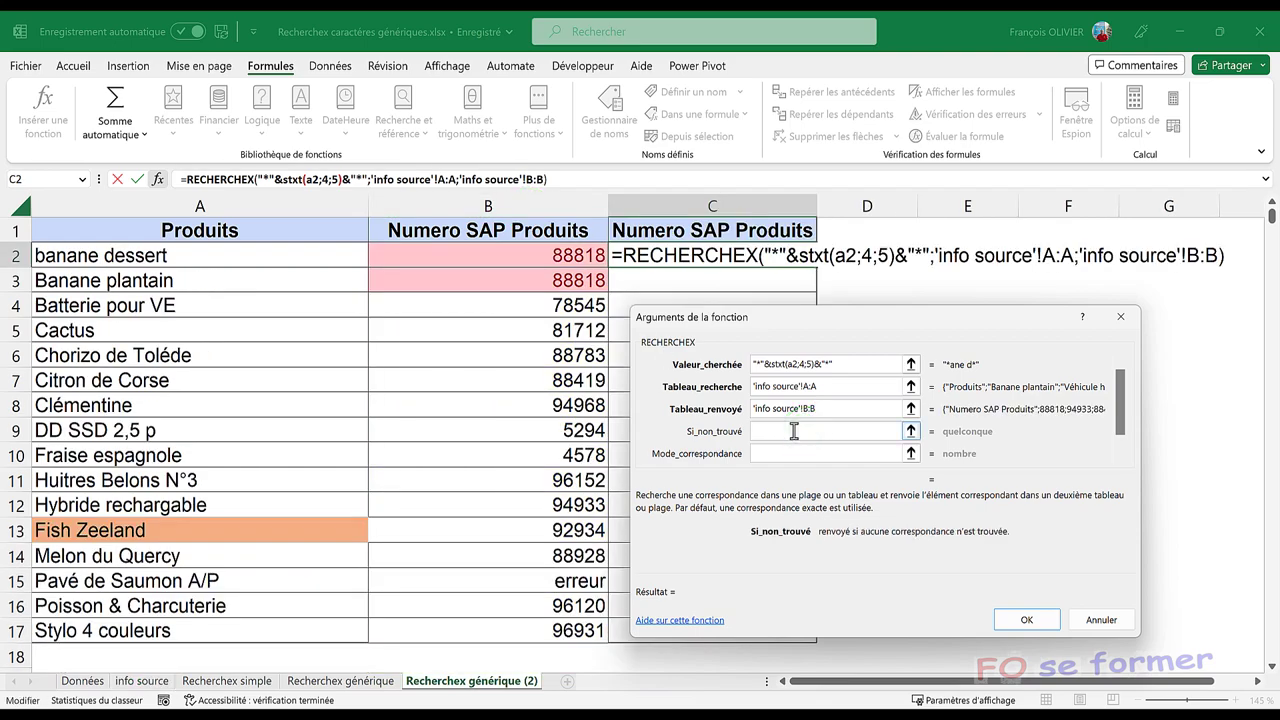
type("erreur")
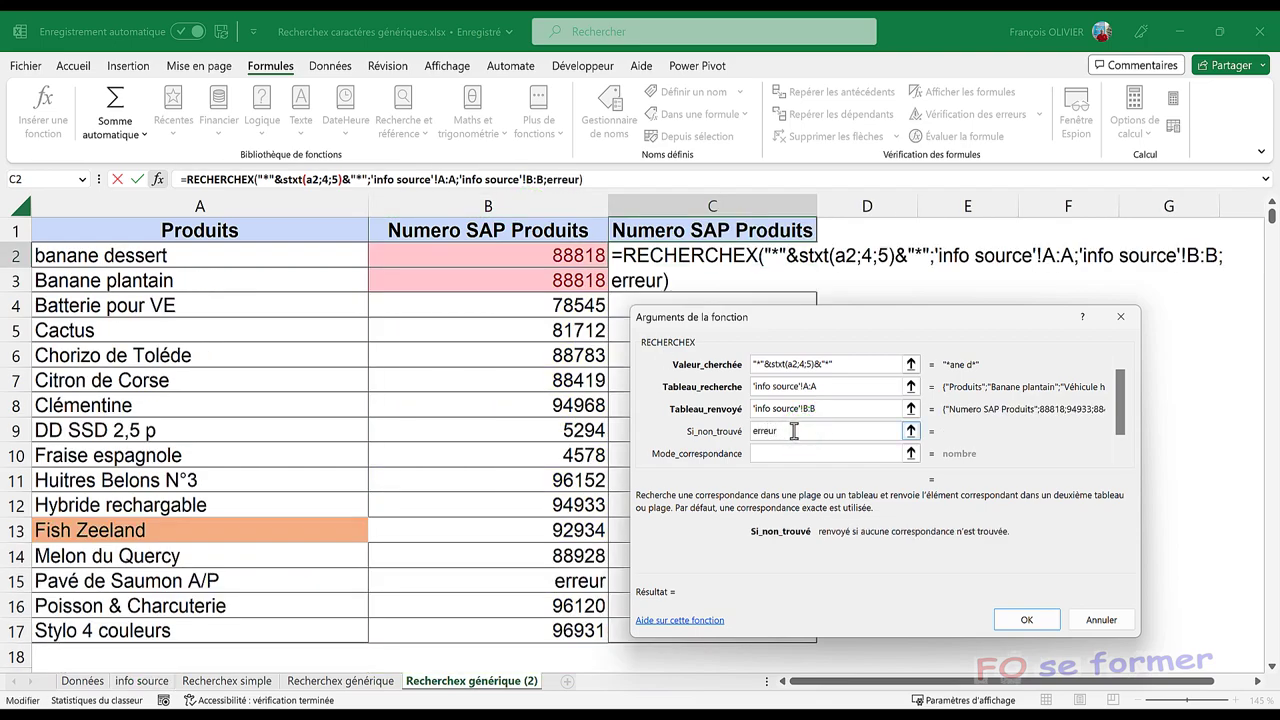
left_click(793, 452)
left_click(794, 453)
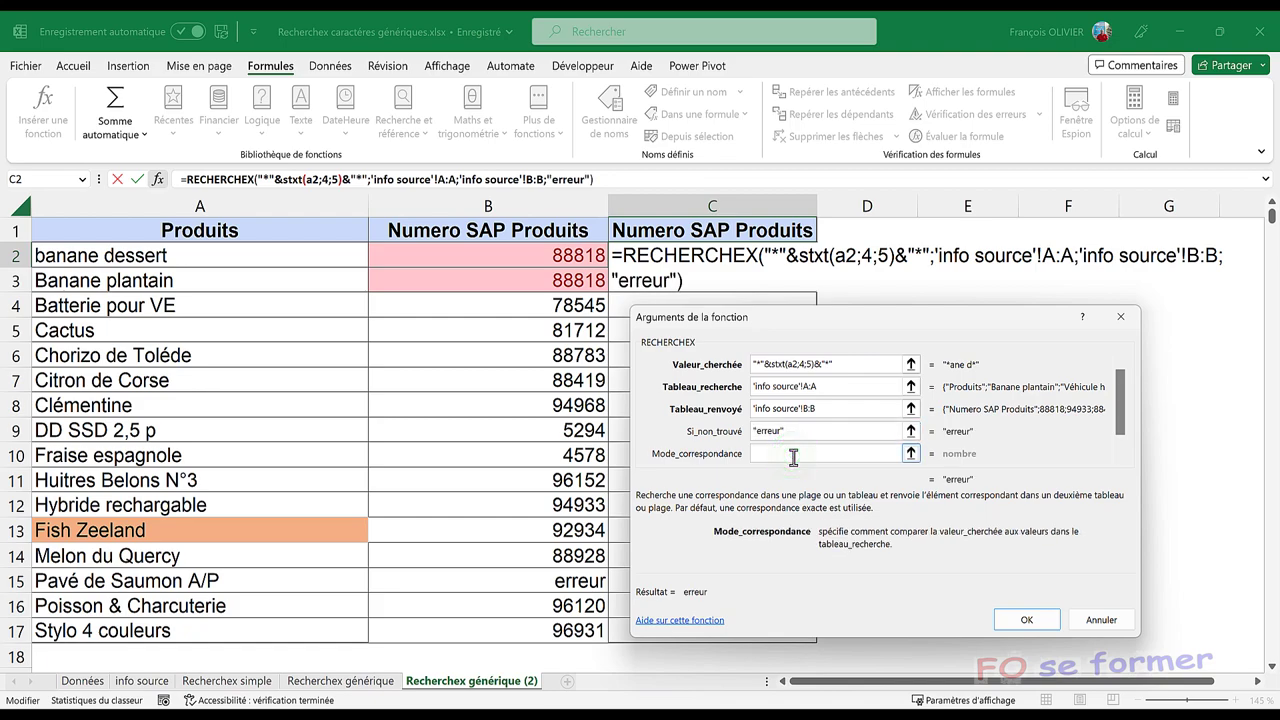
type("2")
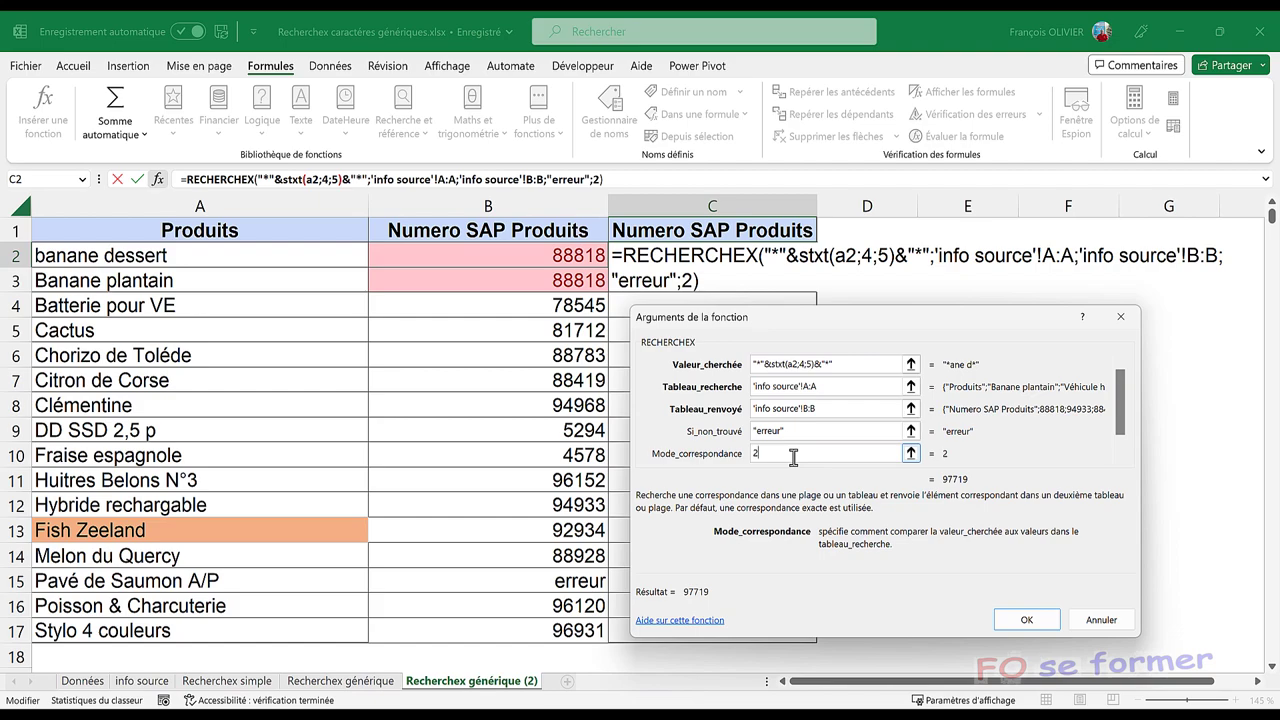
left_click(1021, 619)
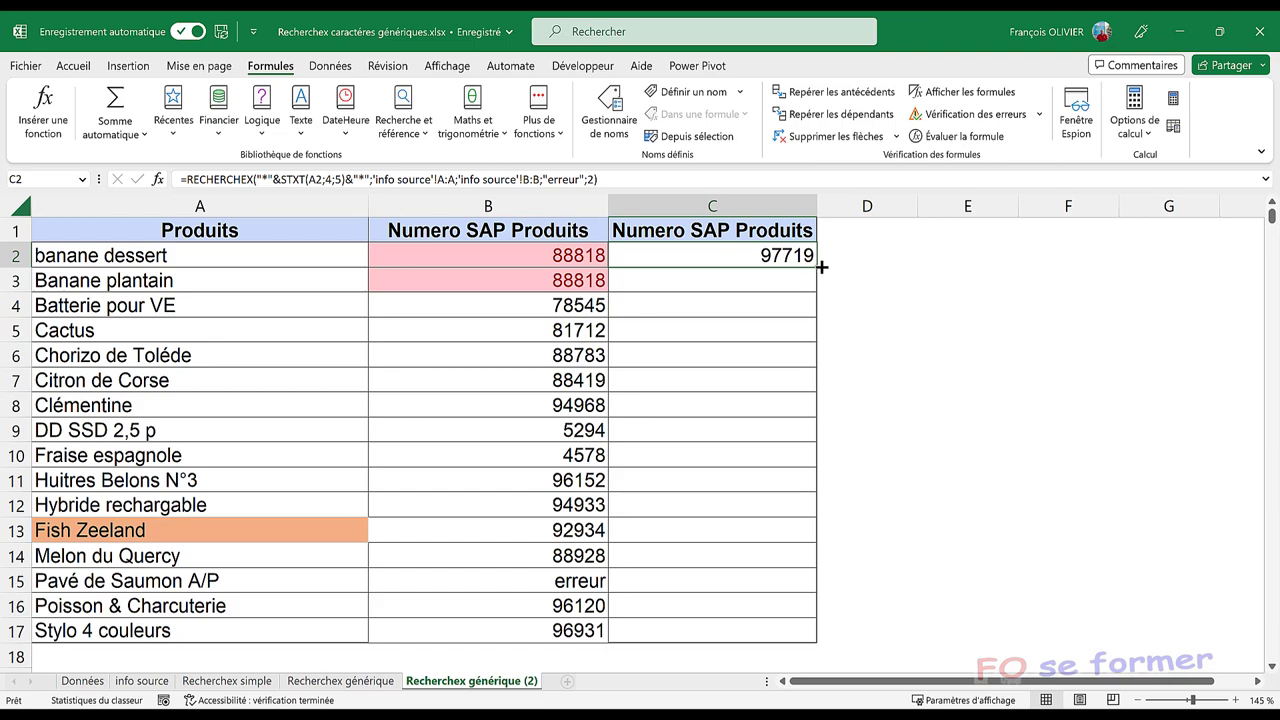
- Fill C2's formula down to C17, giving 97719 in C2 and erreur in C12 and C15
double_click(819, 267)
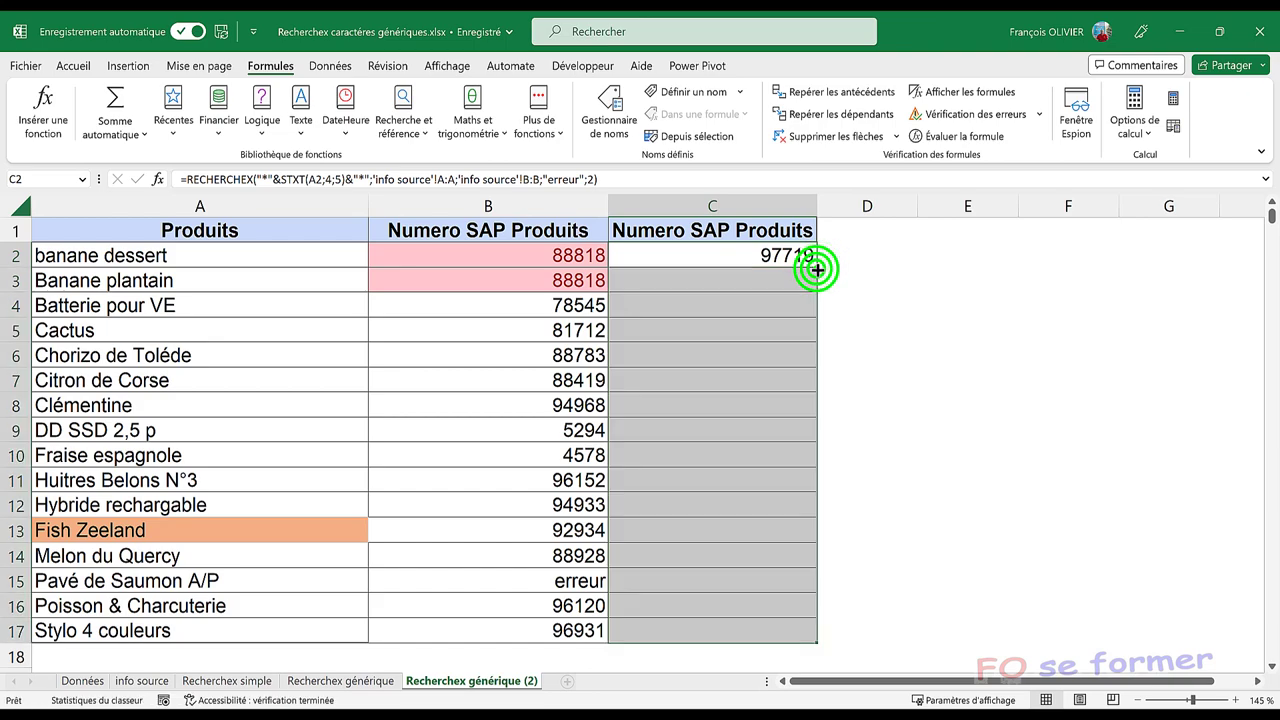
left_click(900, 313)
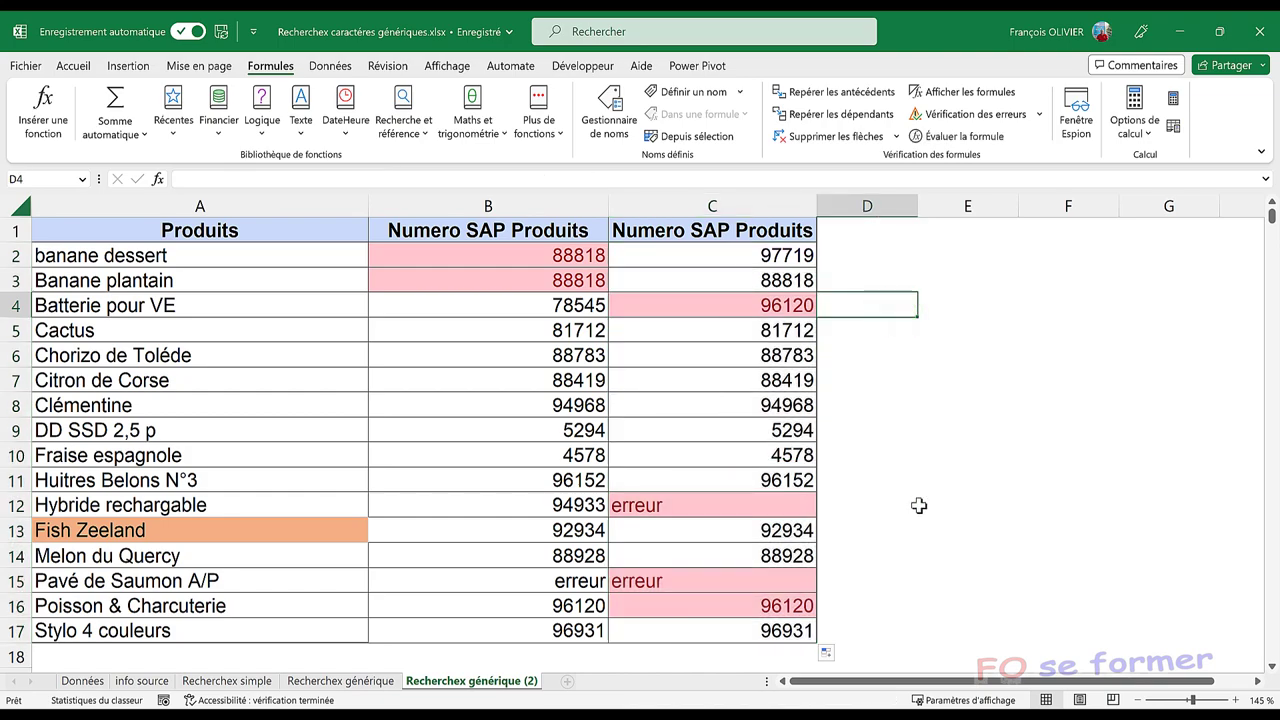
left_click(896, 557)
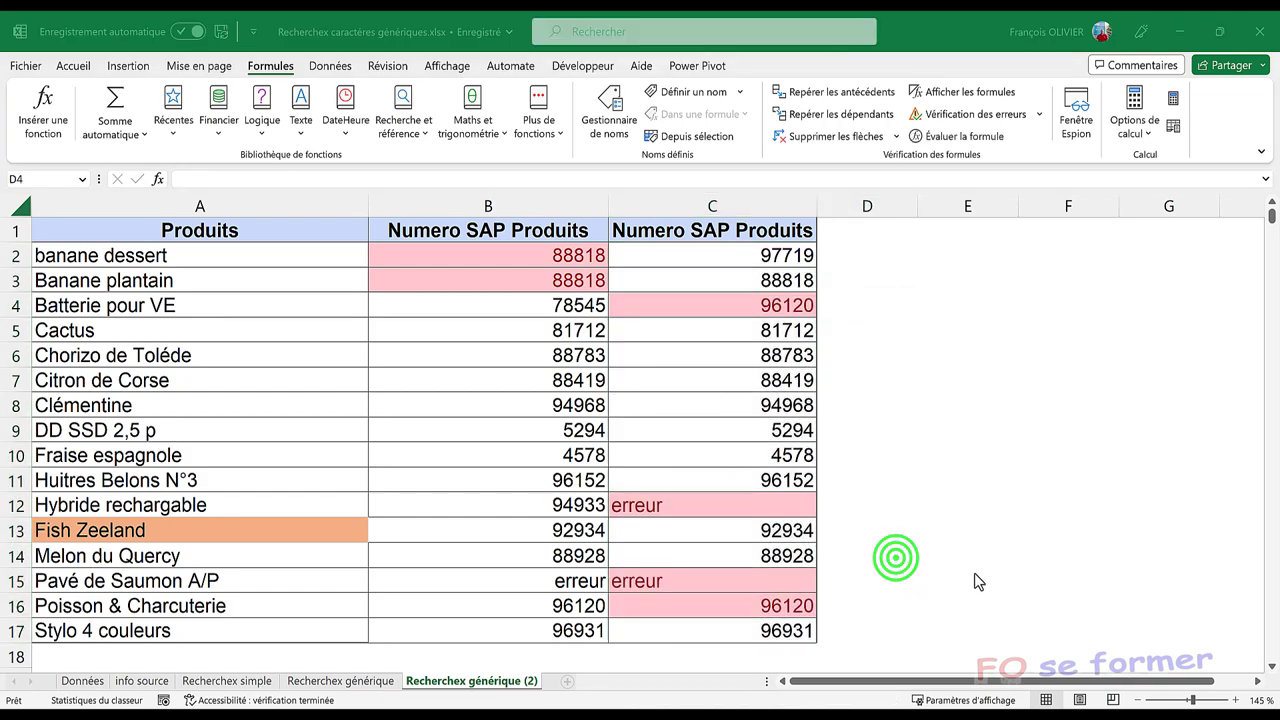
left_click(792, 252)
left_click(790, 285)
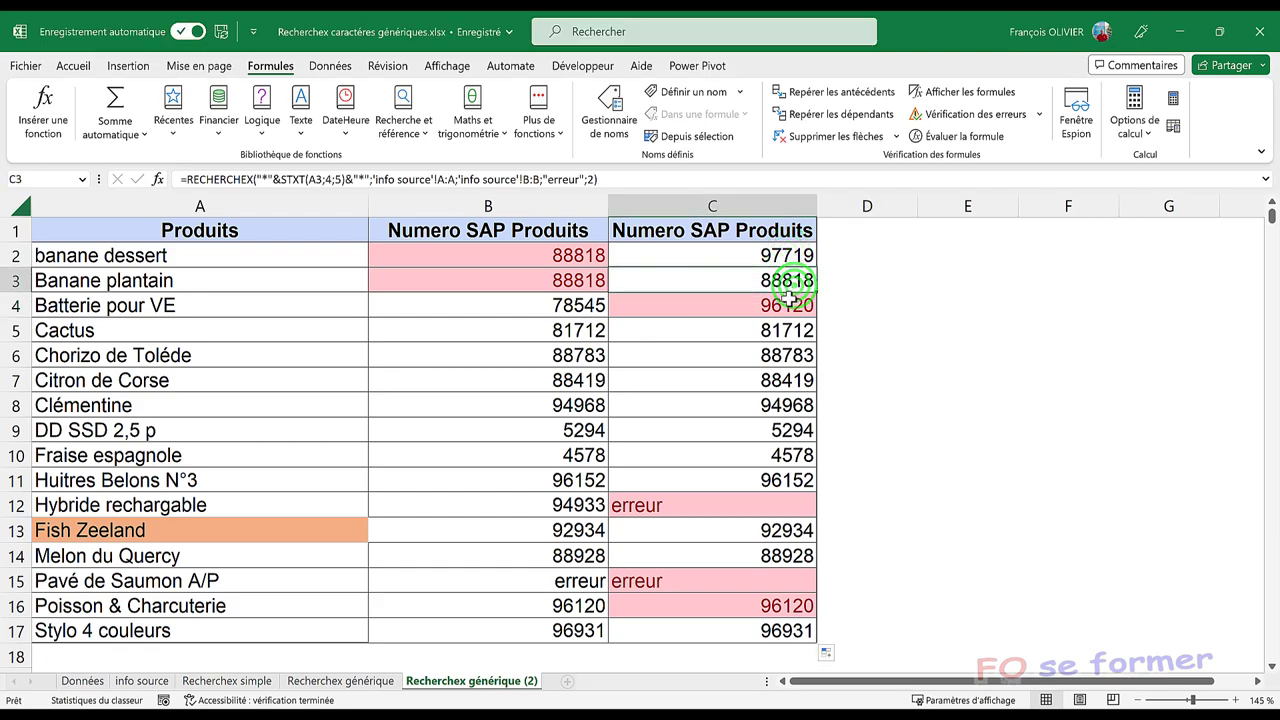
left_click(787, 305)
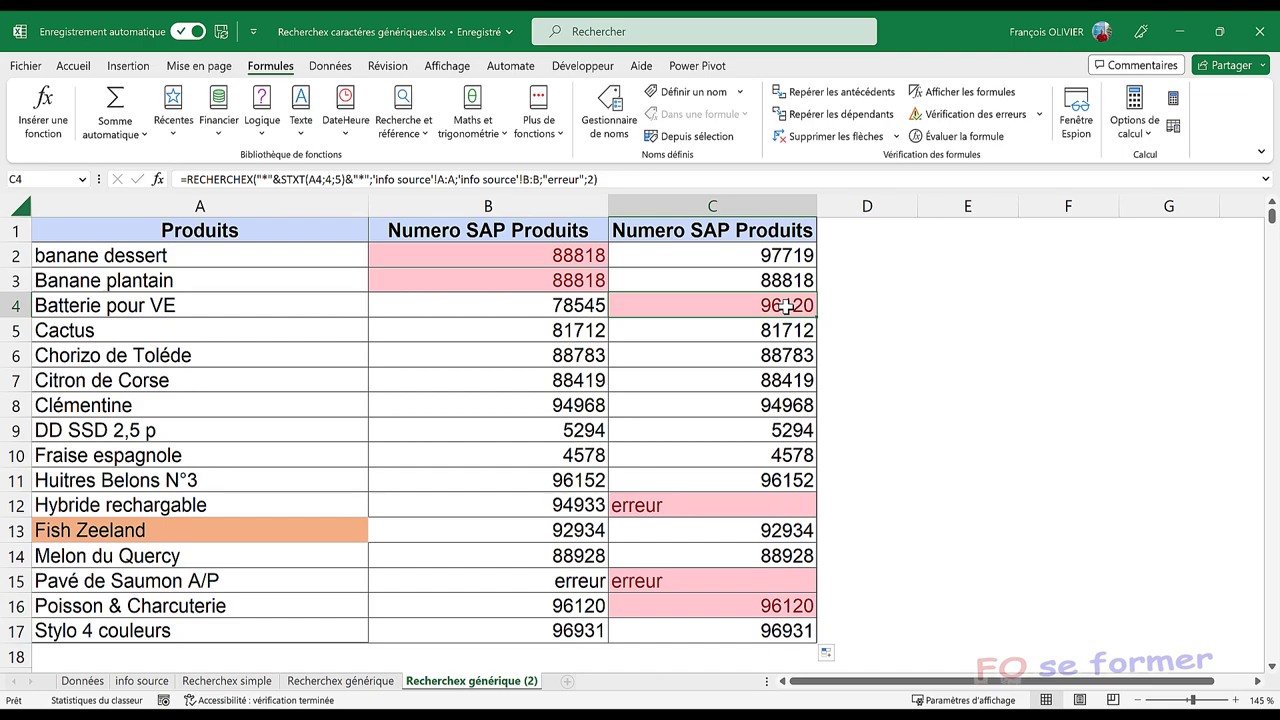
left_click(781, 607)
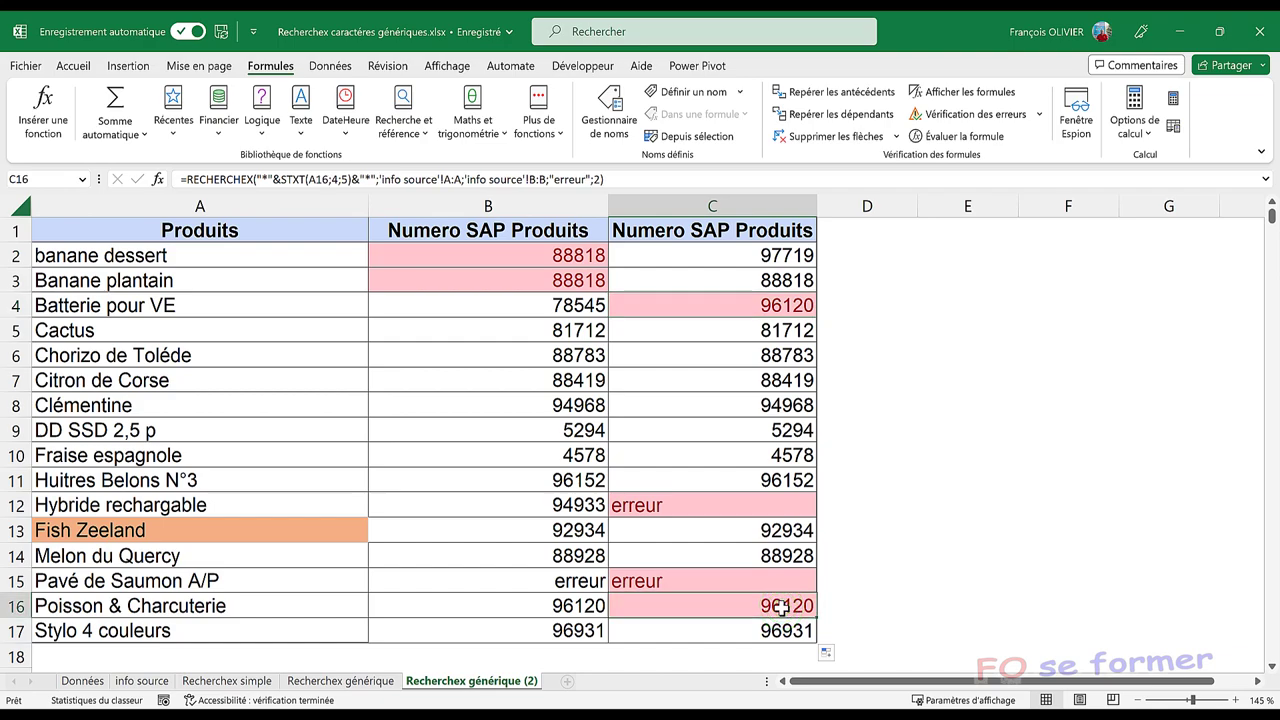
double_click(781, 607)
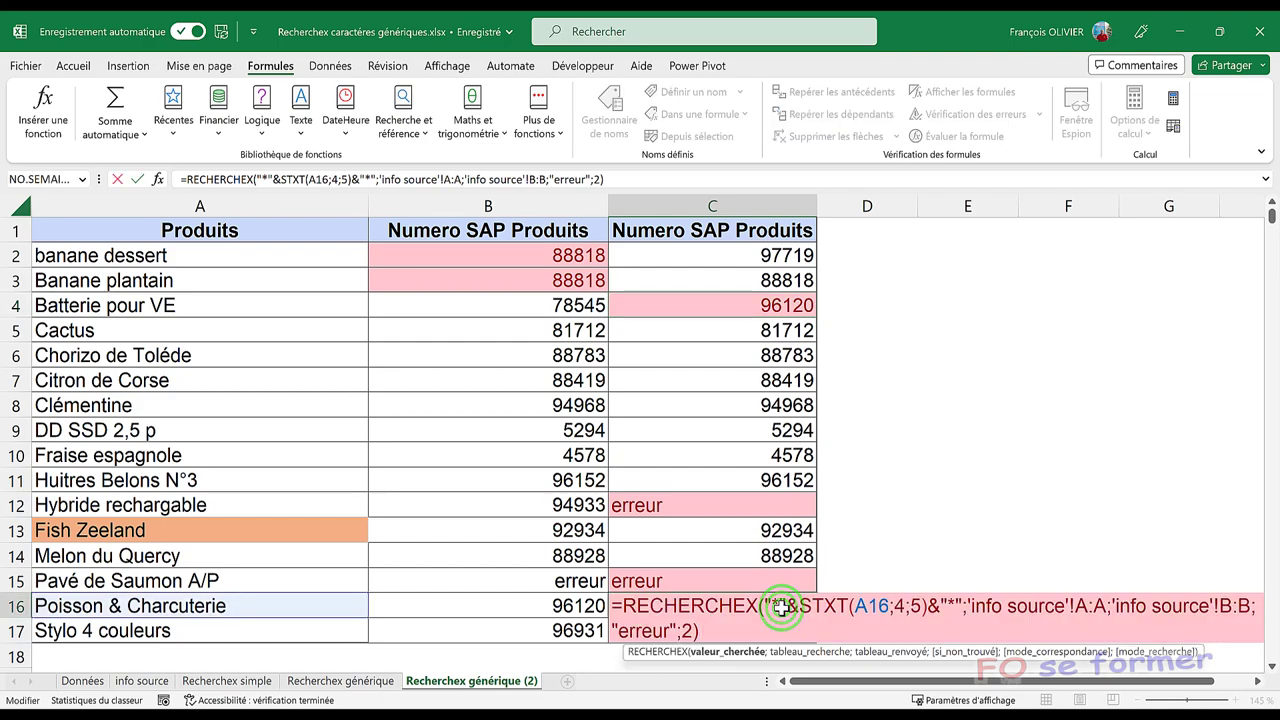
left_click(157, 179)
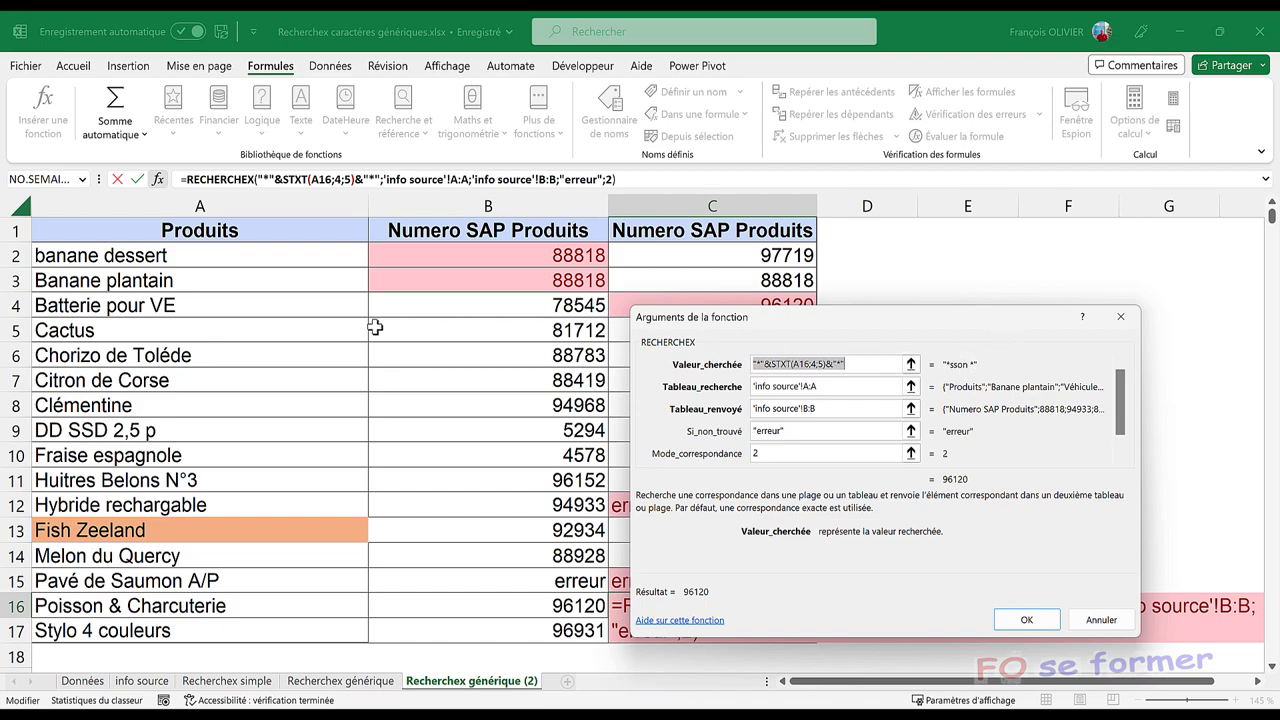
left_click(1120, 316)
left_click(770, 302)
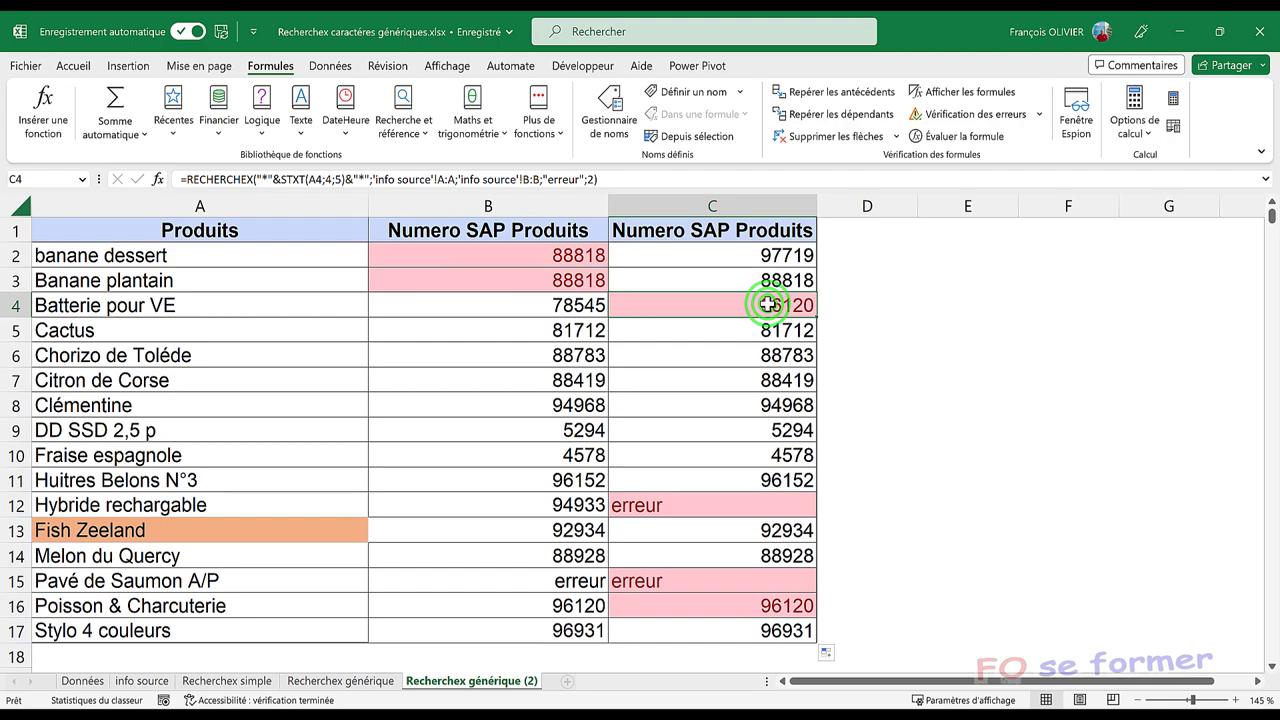
left_click(158, 178)
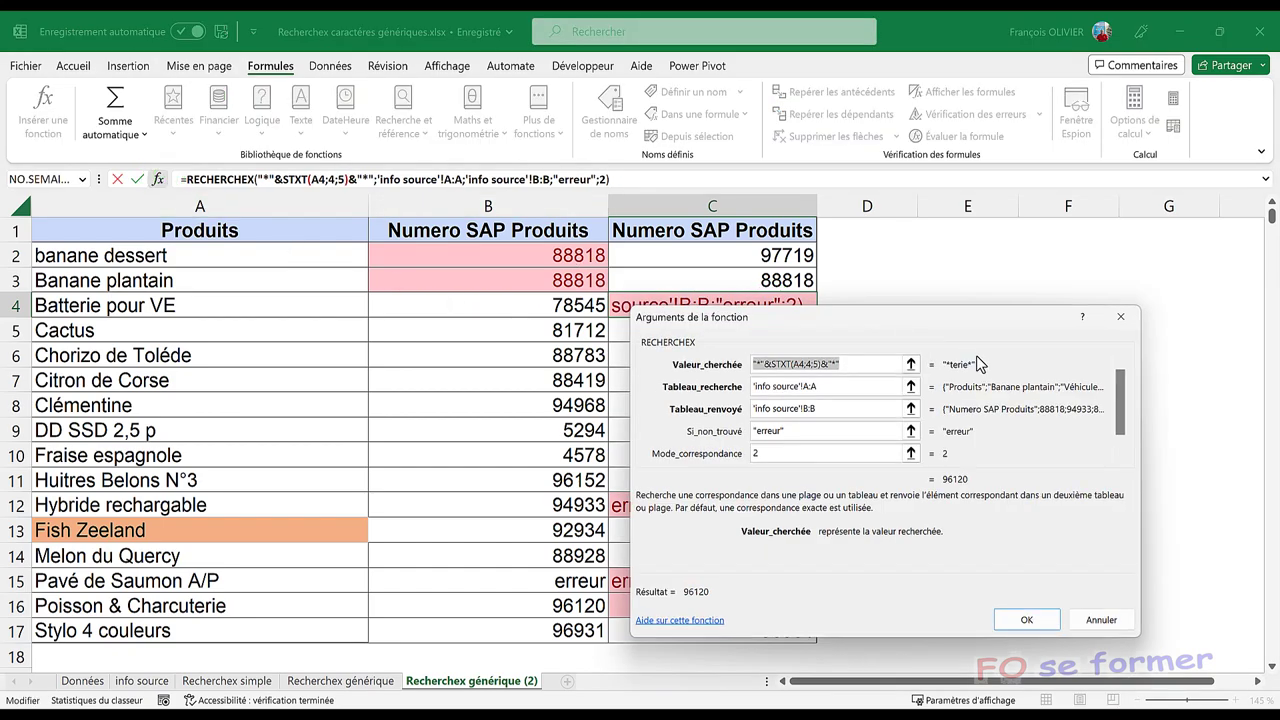
left_click(1121, 313)
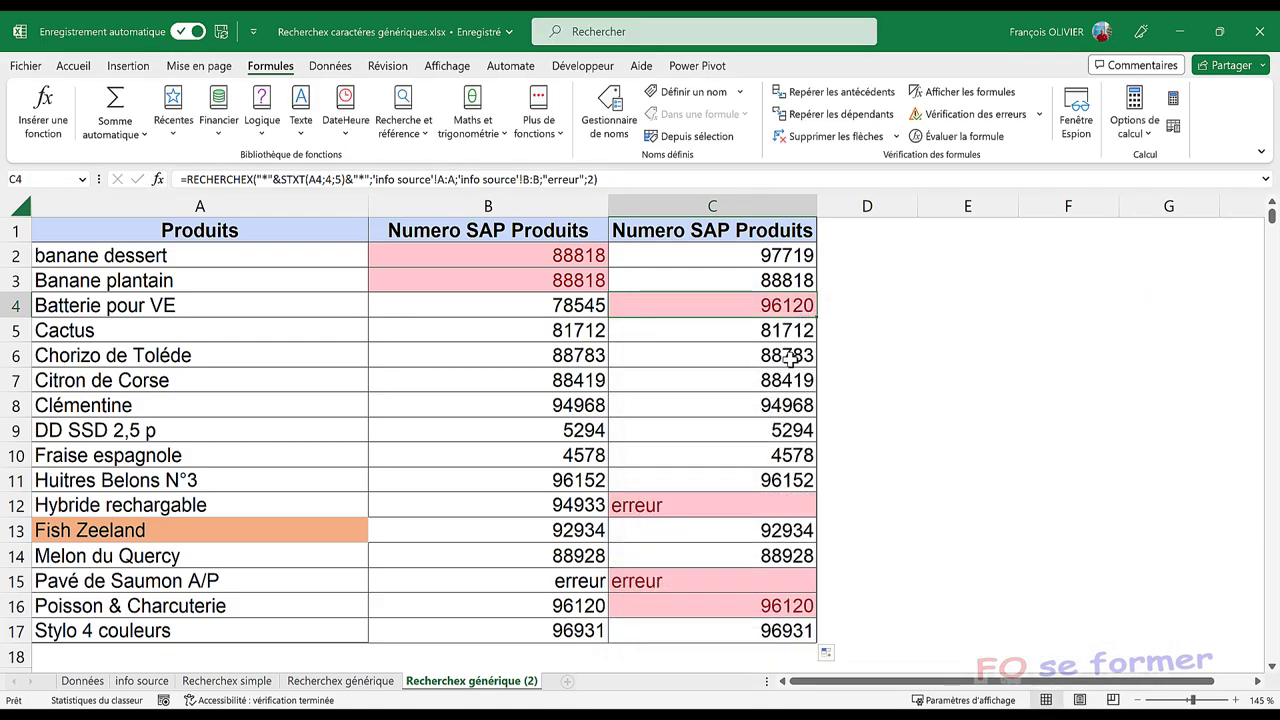
left_click(663, 506)
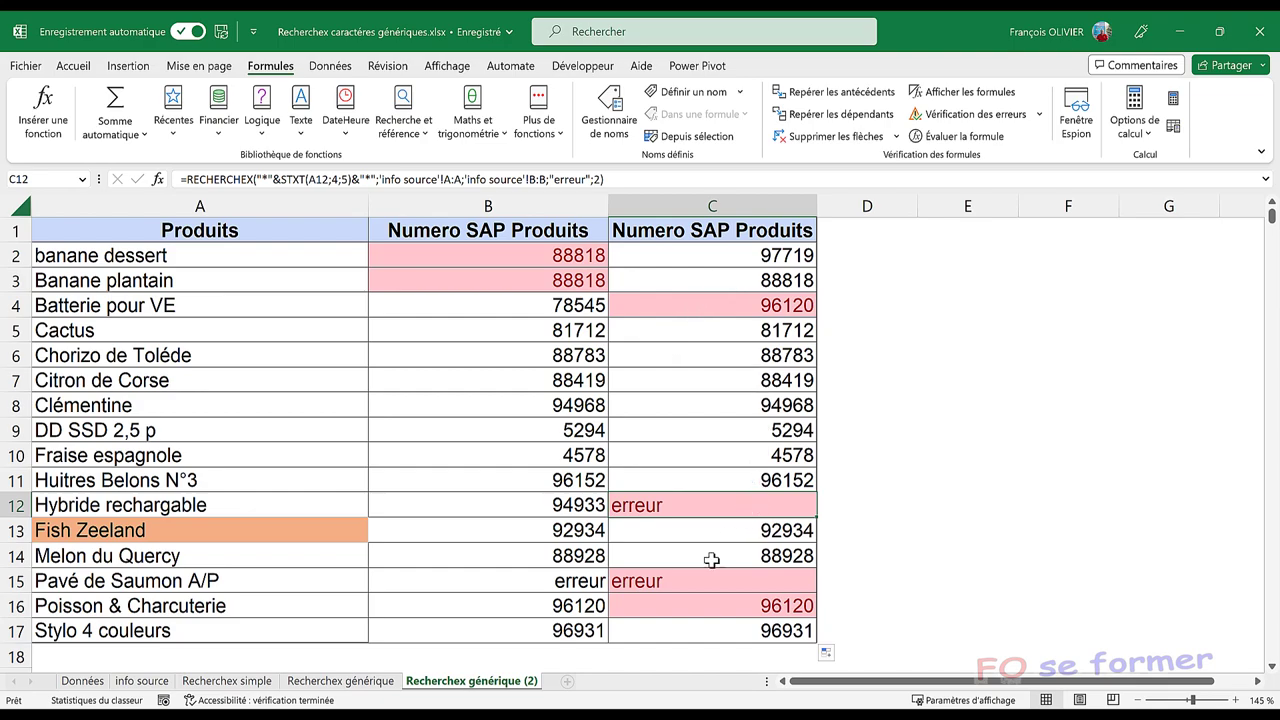
left_click(141, 681)
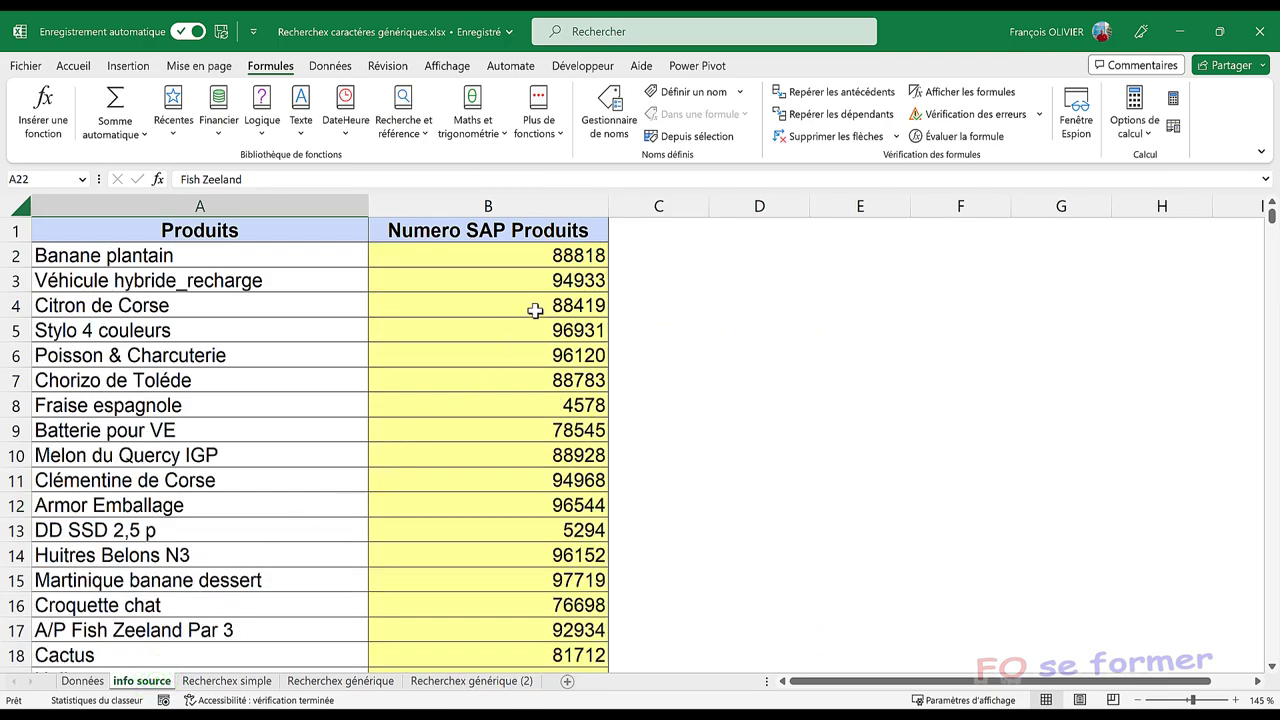
left_click(527, 356)
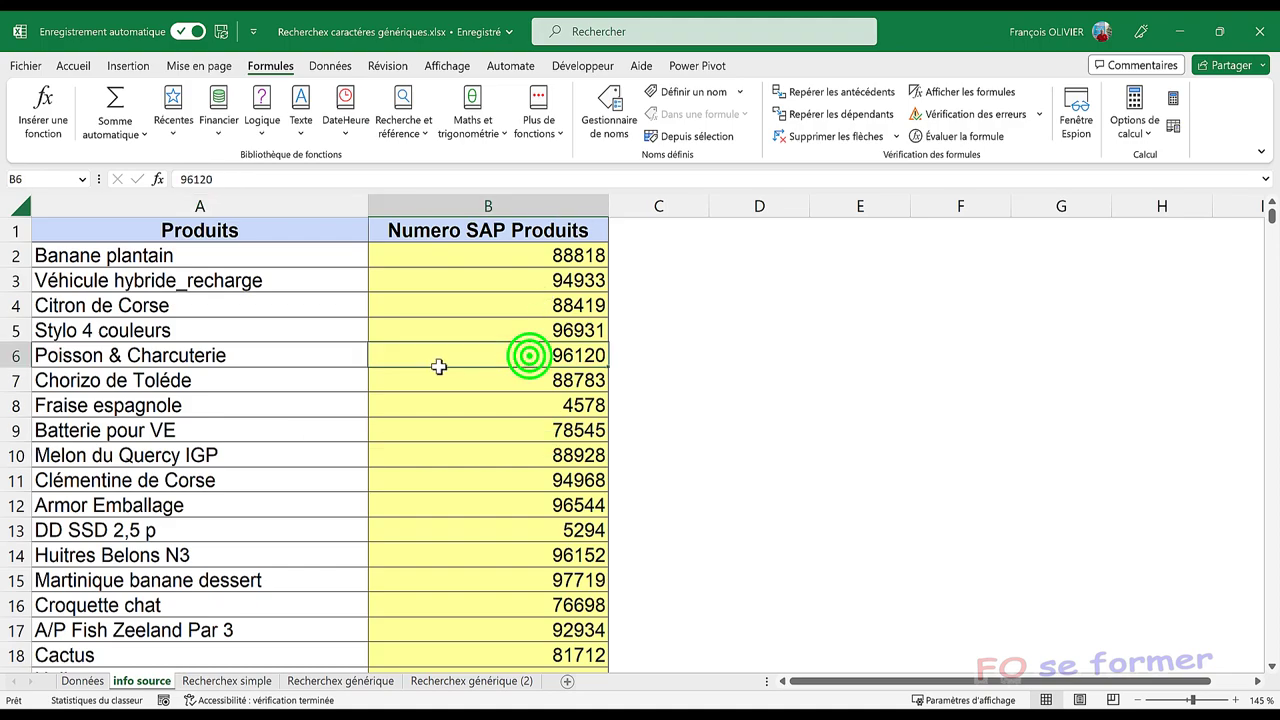
left_click(263, 355)
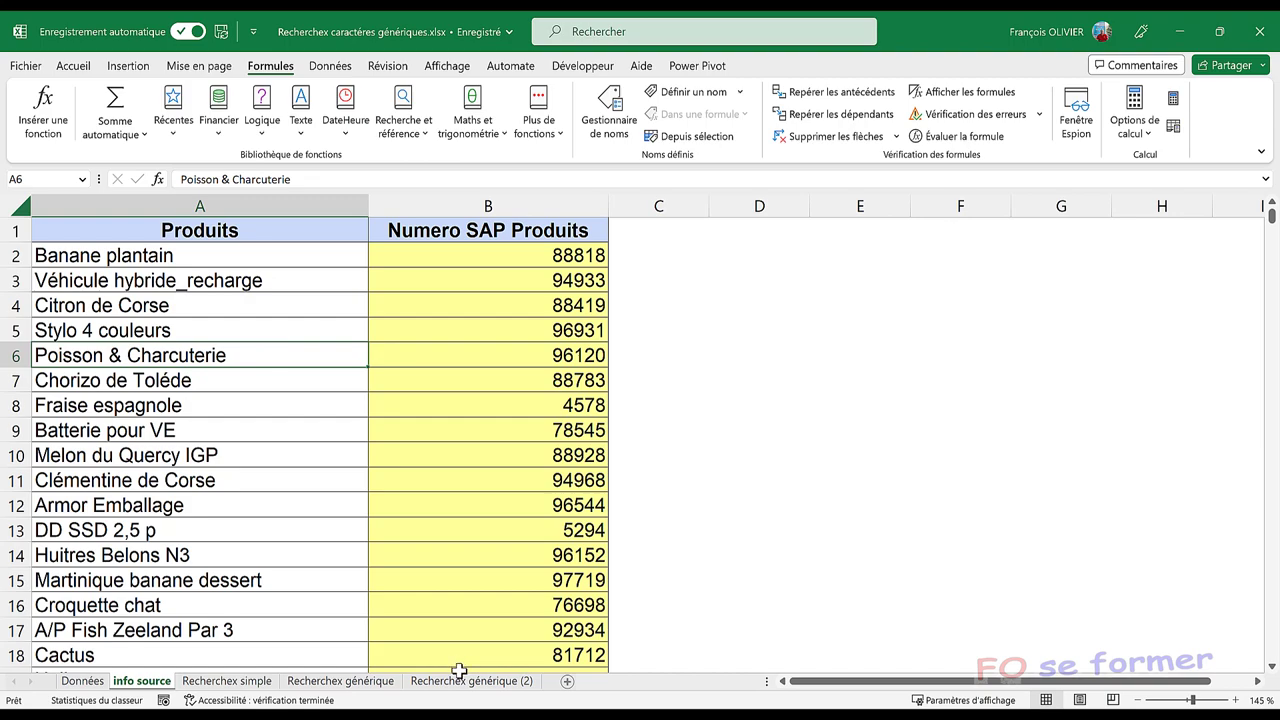
left_click(458, 680)
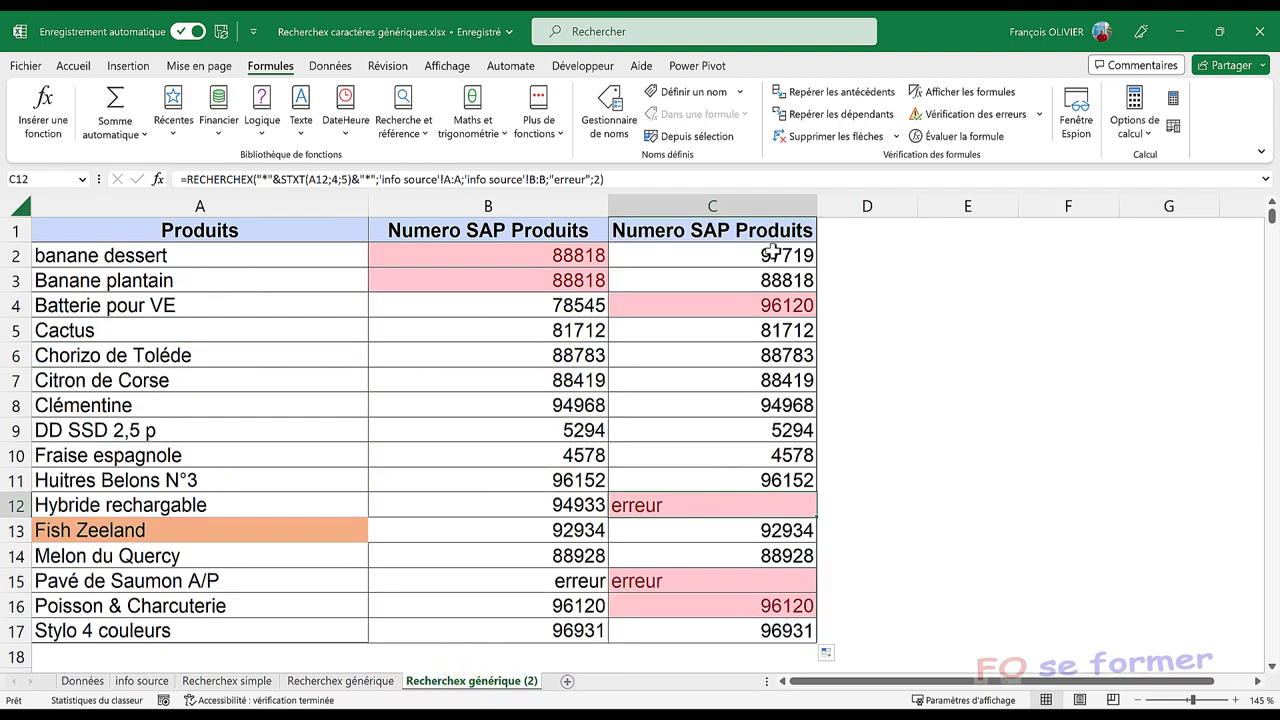
- Change C2's lookup to STXT(A2;3;5) so extraction starts at the third character
left_click(768, 256)
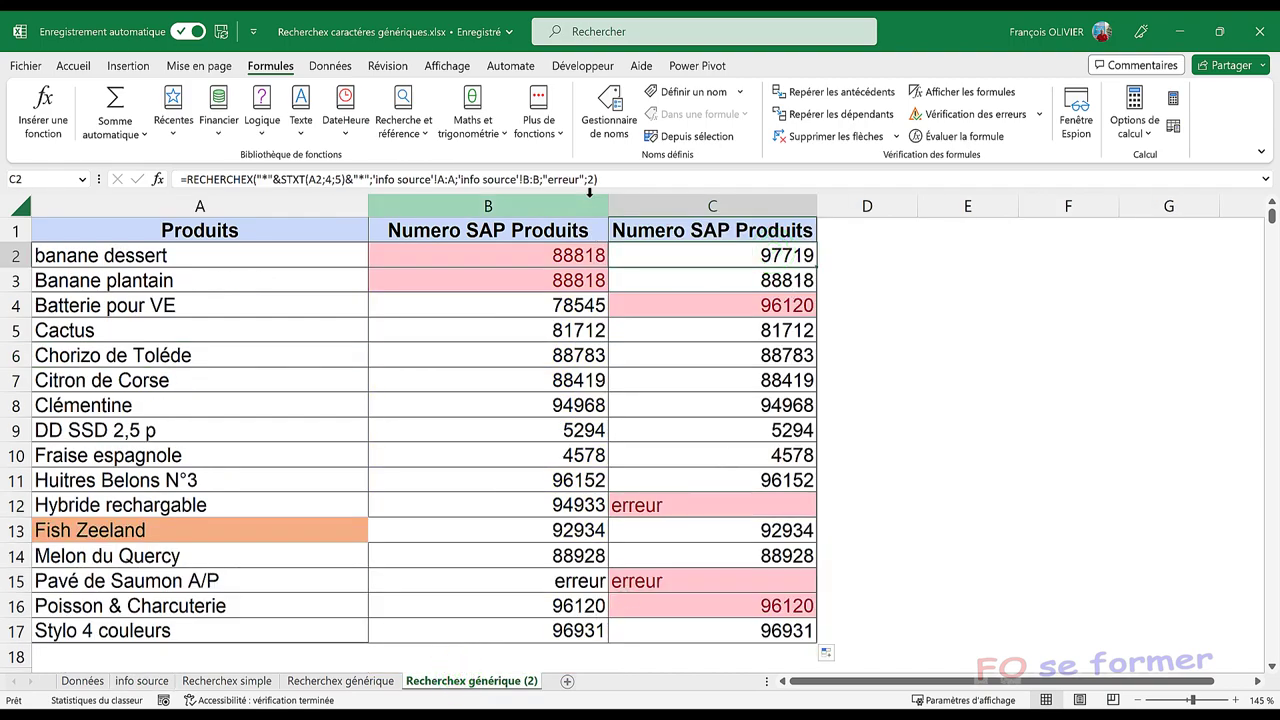
left_click(160, 182)
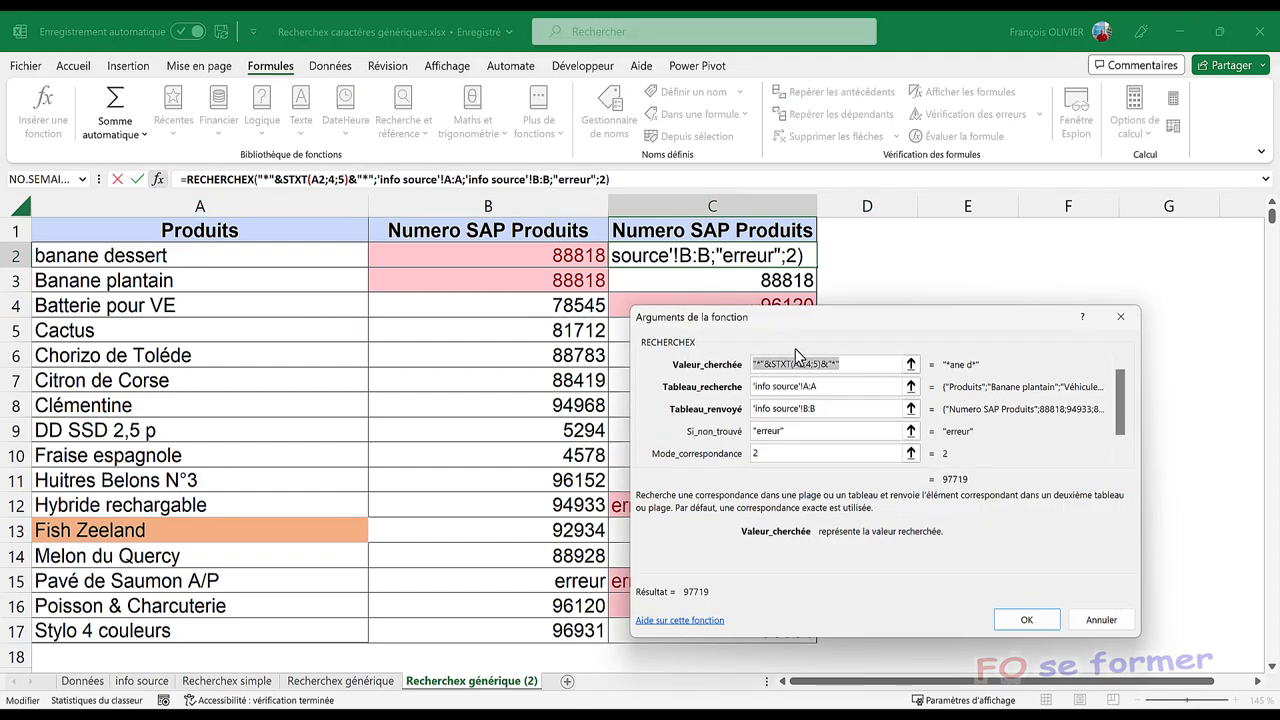
left_click(810, 360)
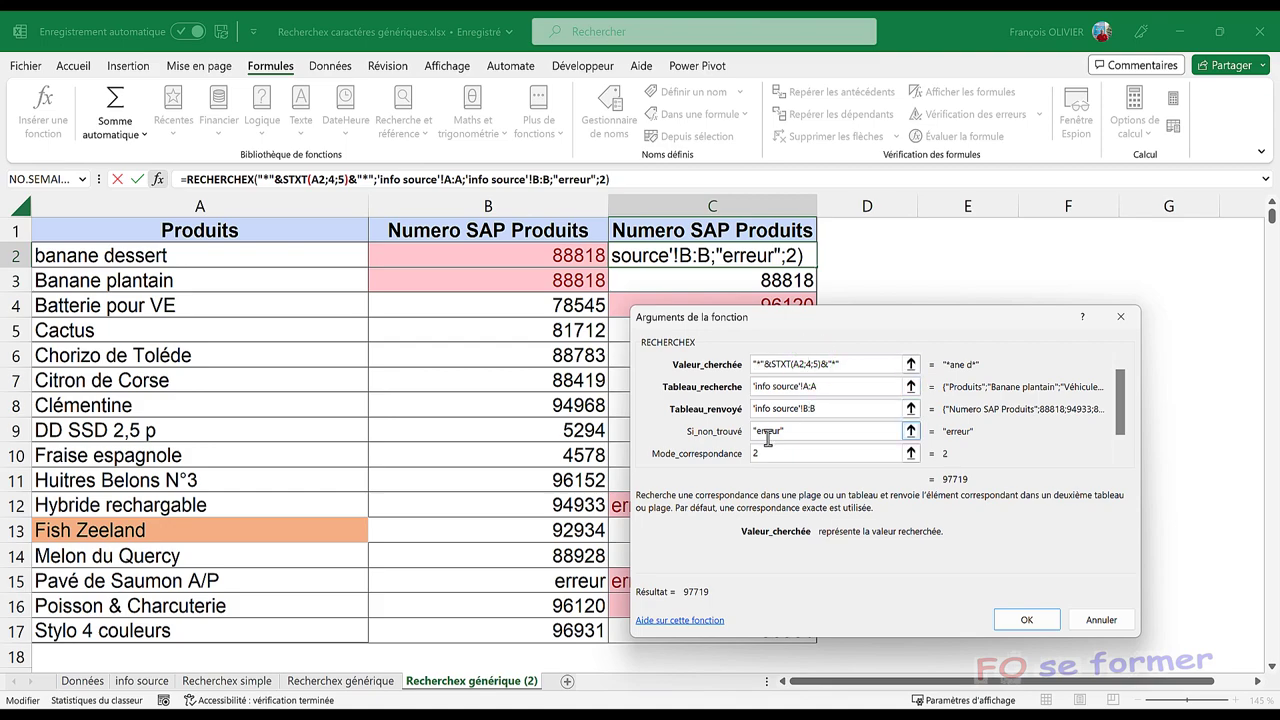
key("BackSpace")
type("3")
key("Return")
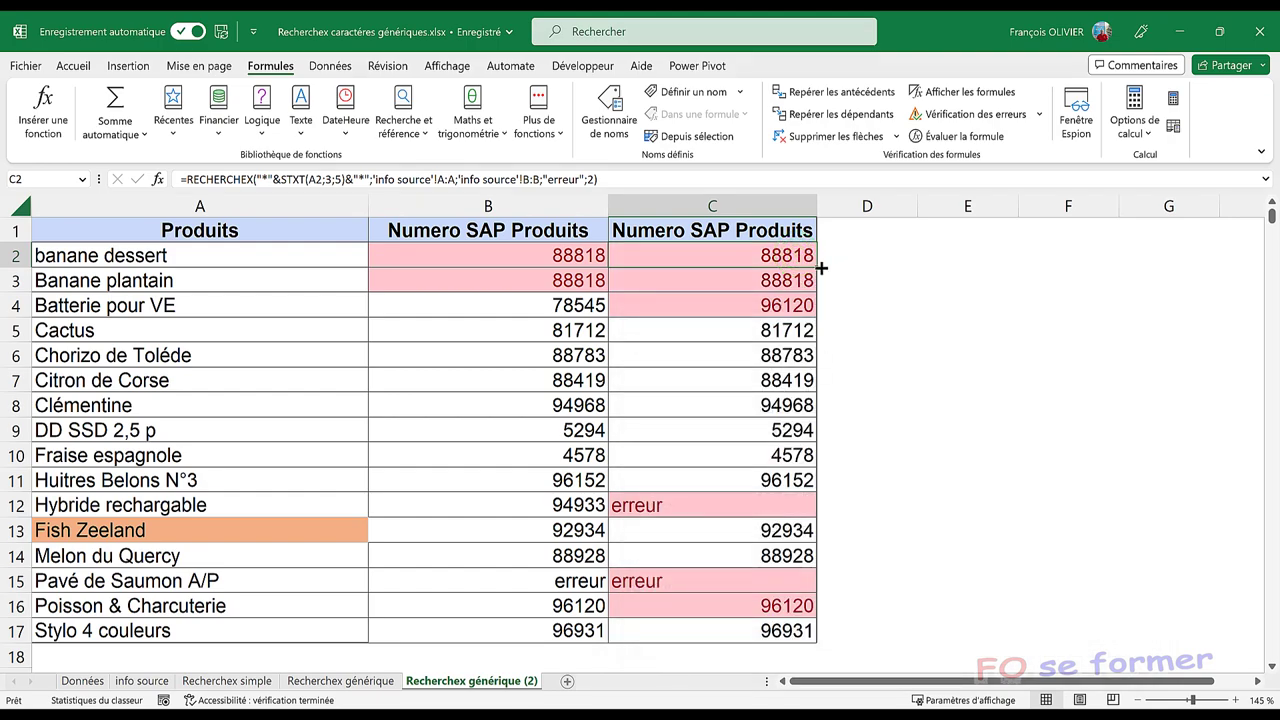
- Fill the corrected formula down to C17 and check the formulas in C13 and C2
double_click(820, 265)
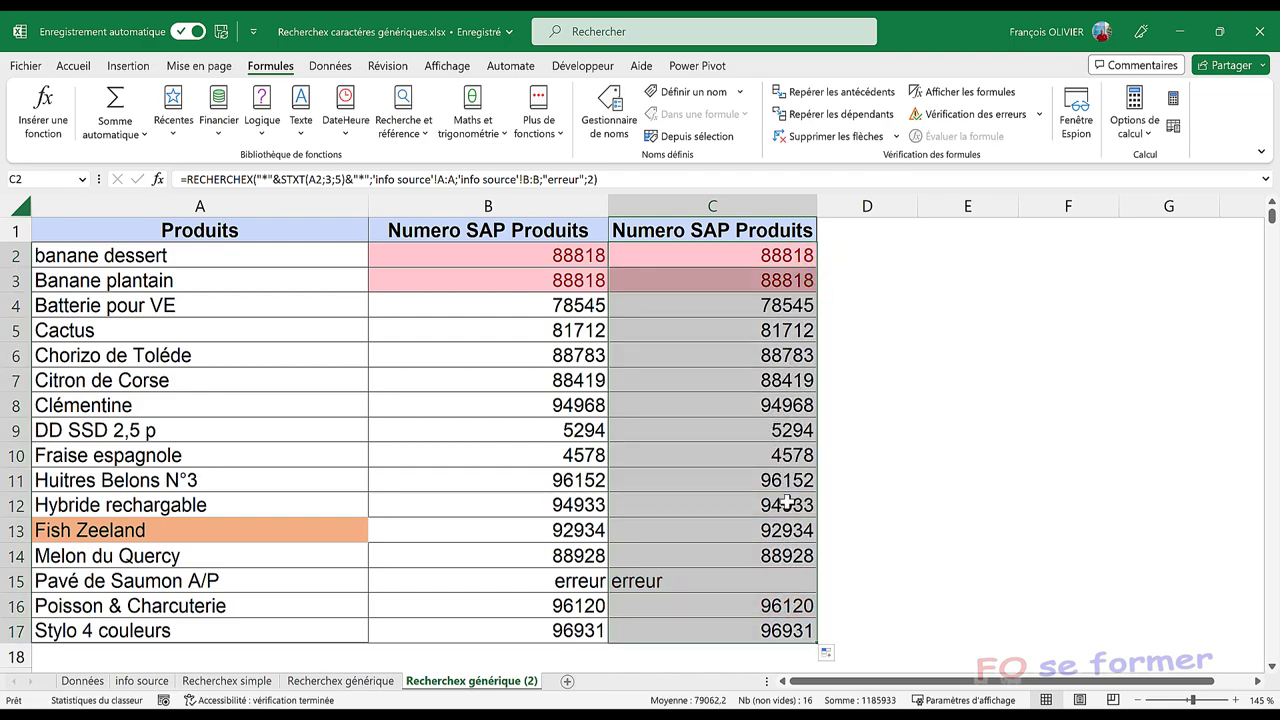
left_click(782, 521)
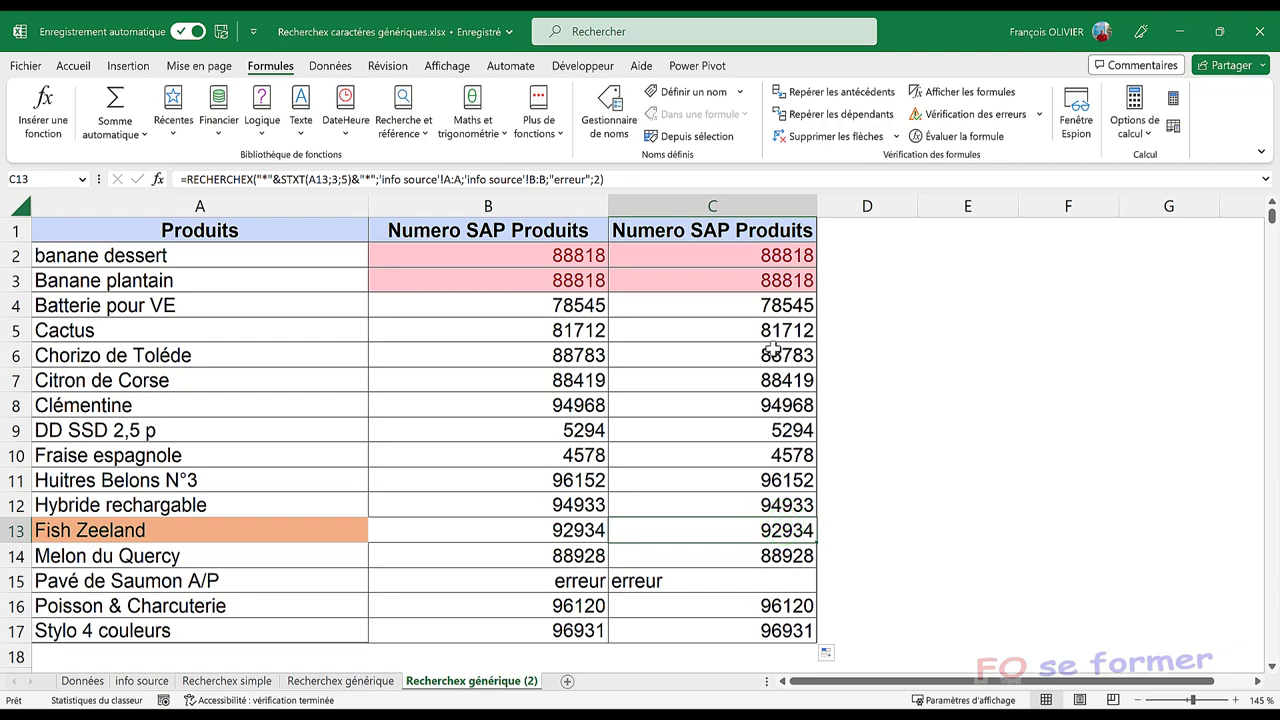
left_click(738, 253)
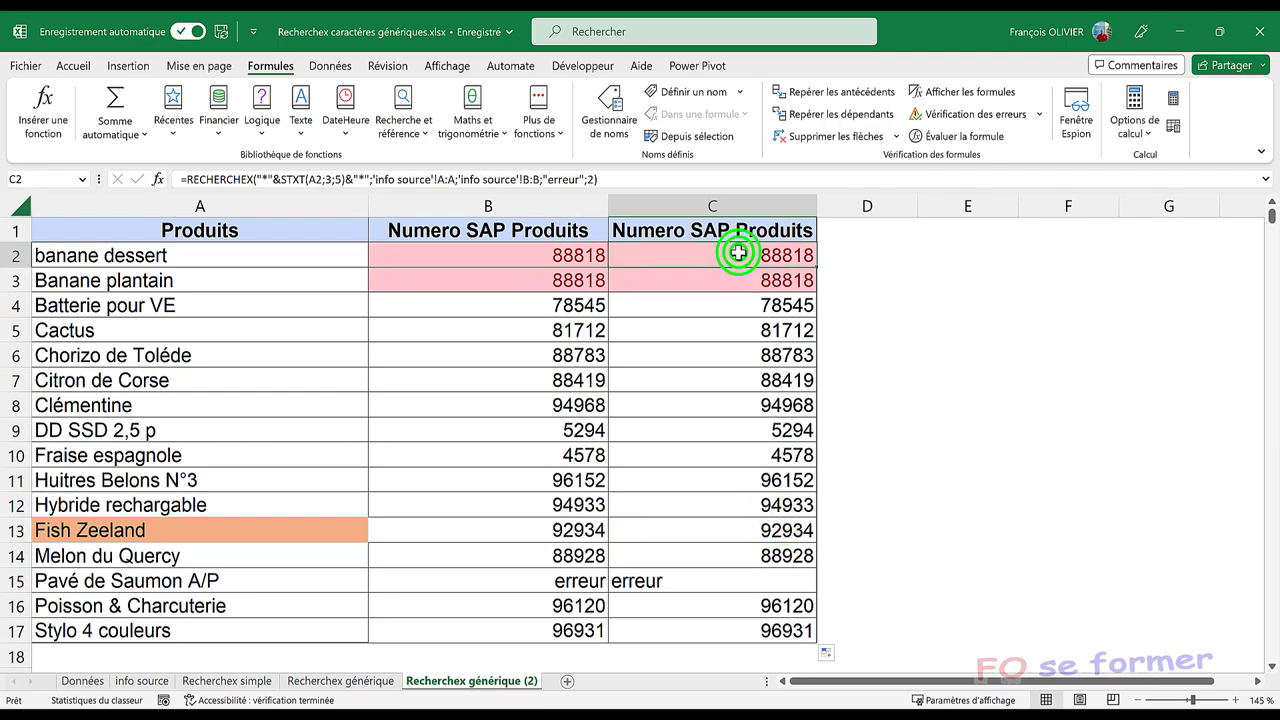
double_click(745, 255)
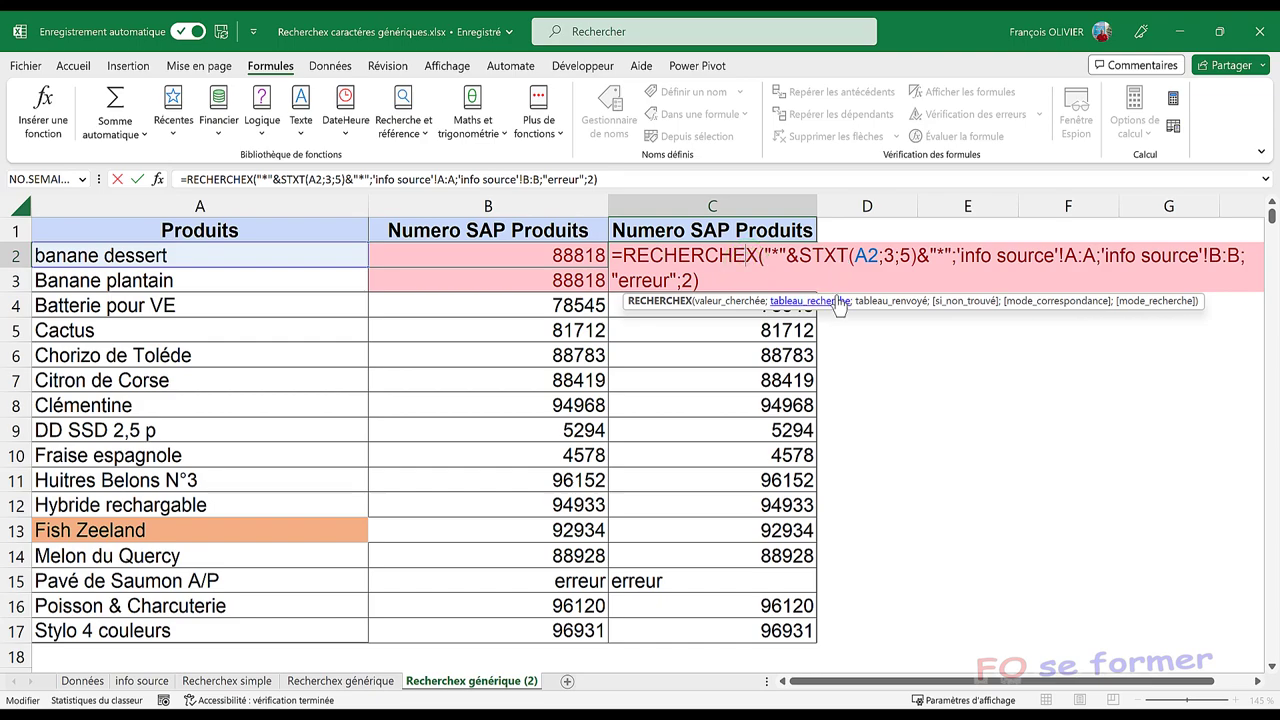
key("Return")
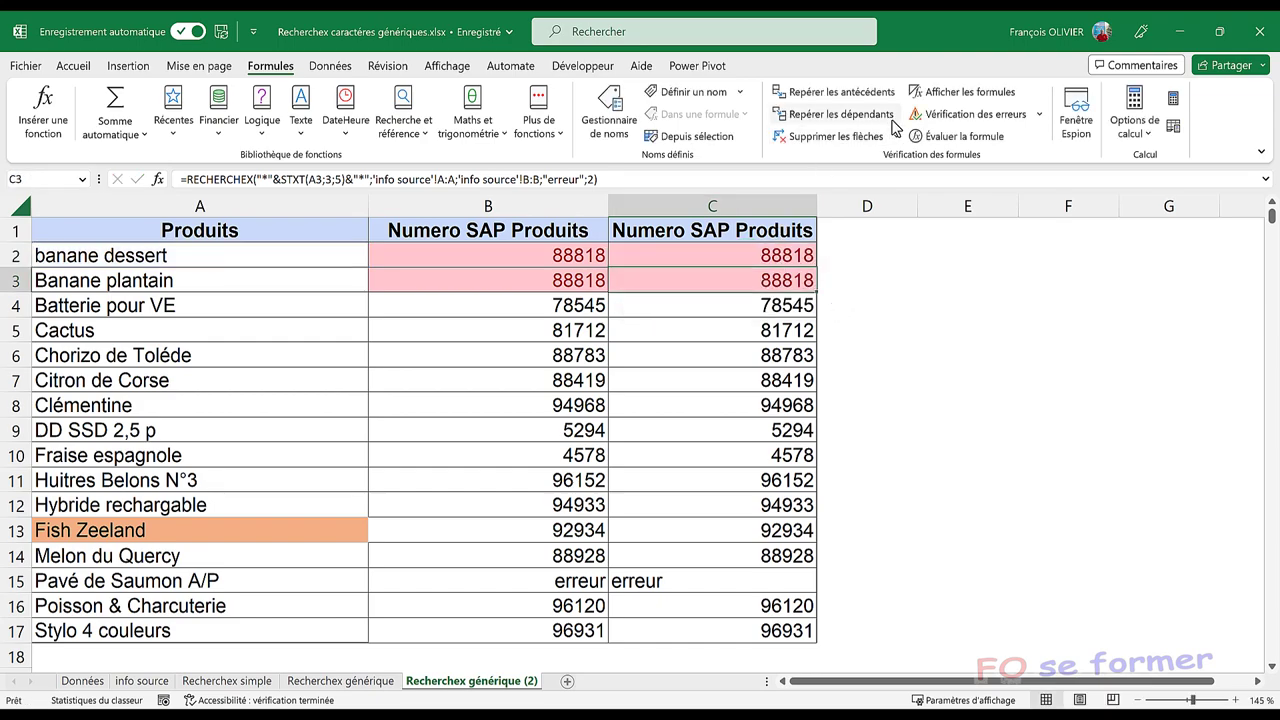
- Show formulas instead of results and autofit column B to its full GAUCHE lookups
left_click(958, 91)
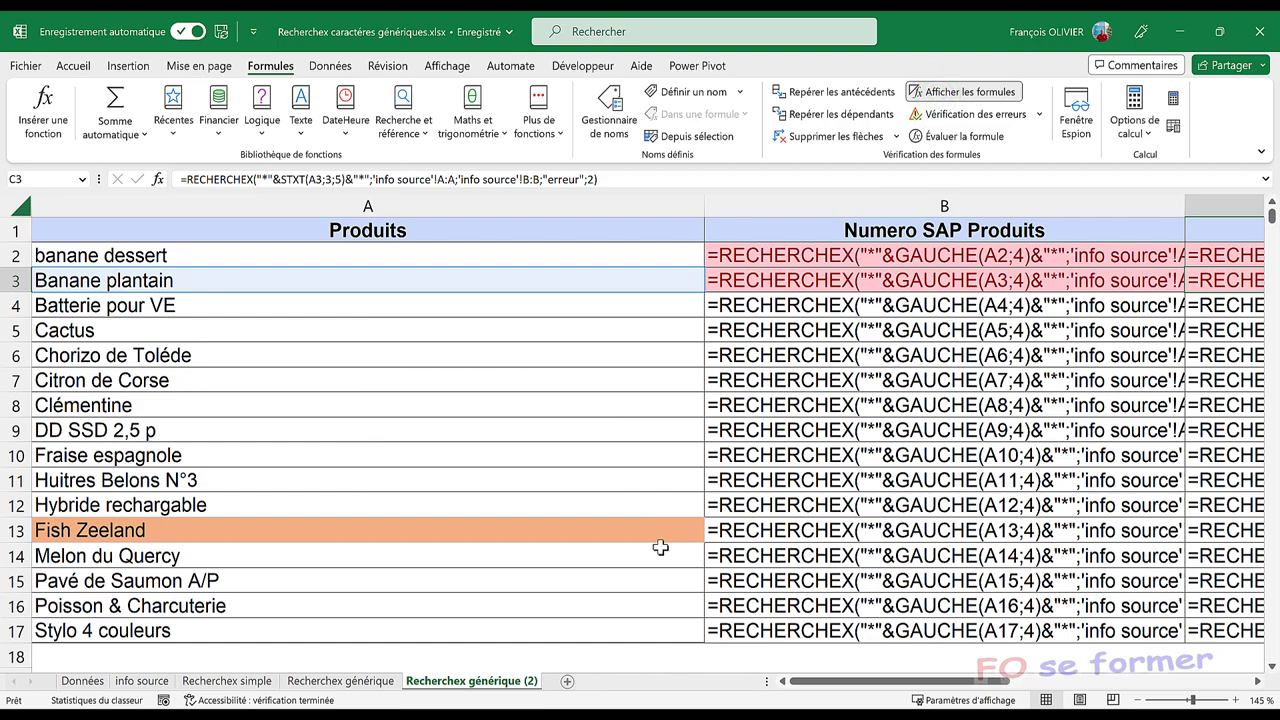
left_click(900, 681)
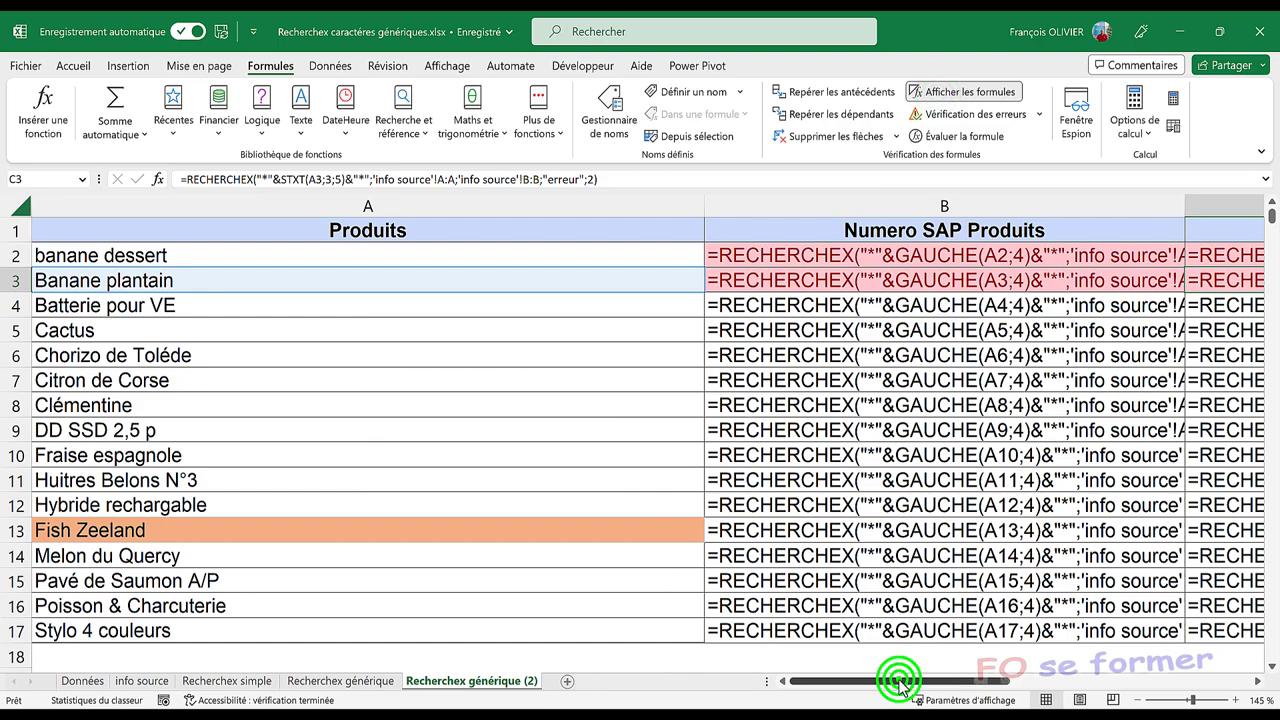
left_click_drag(900, 681, 975, 681)
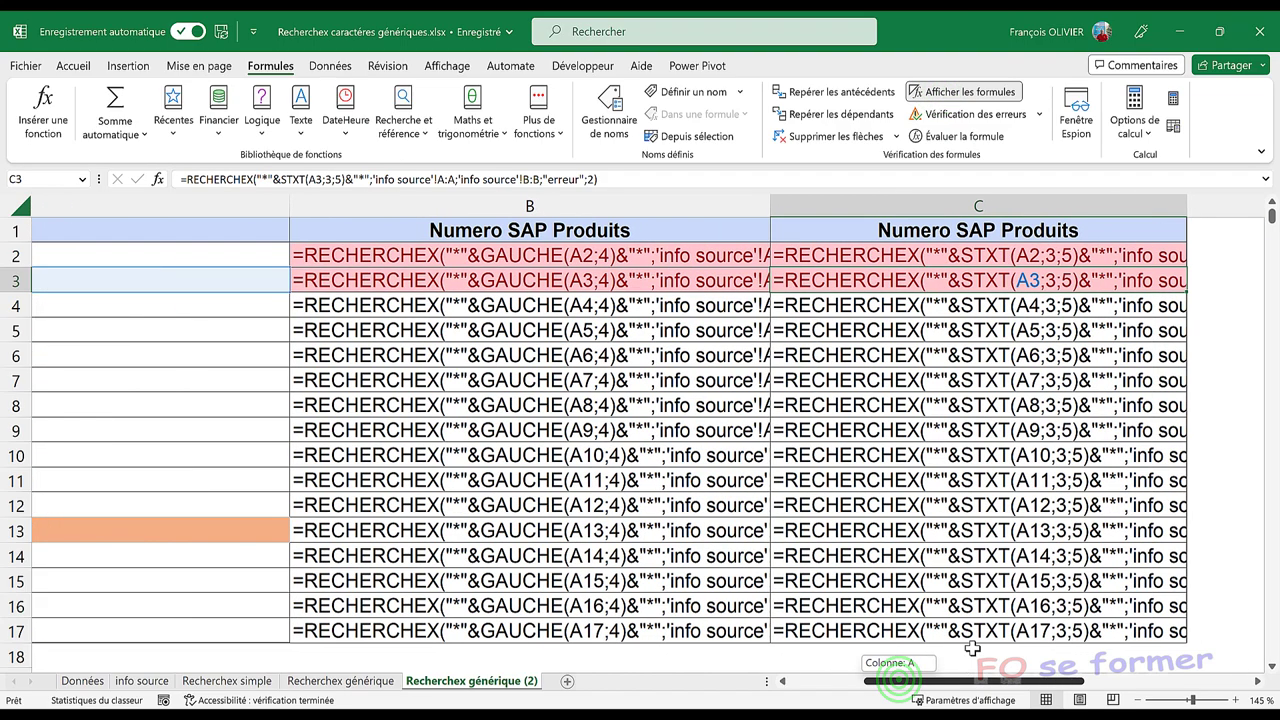
left_click(755, 203)
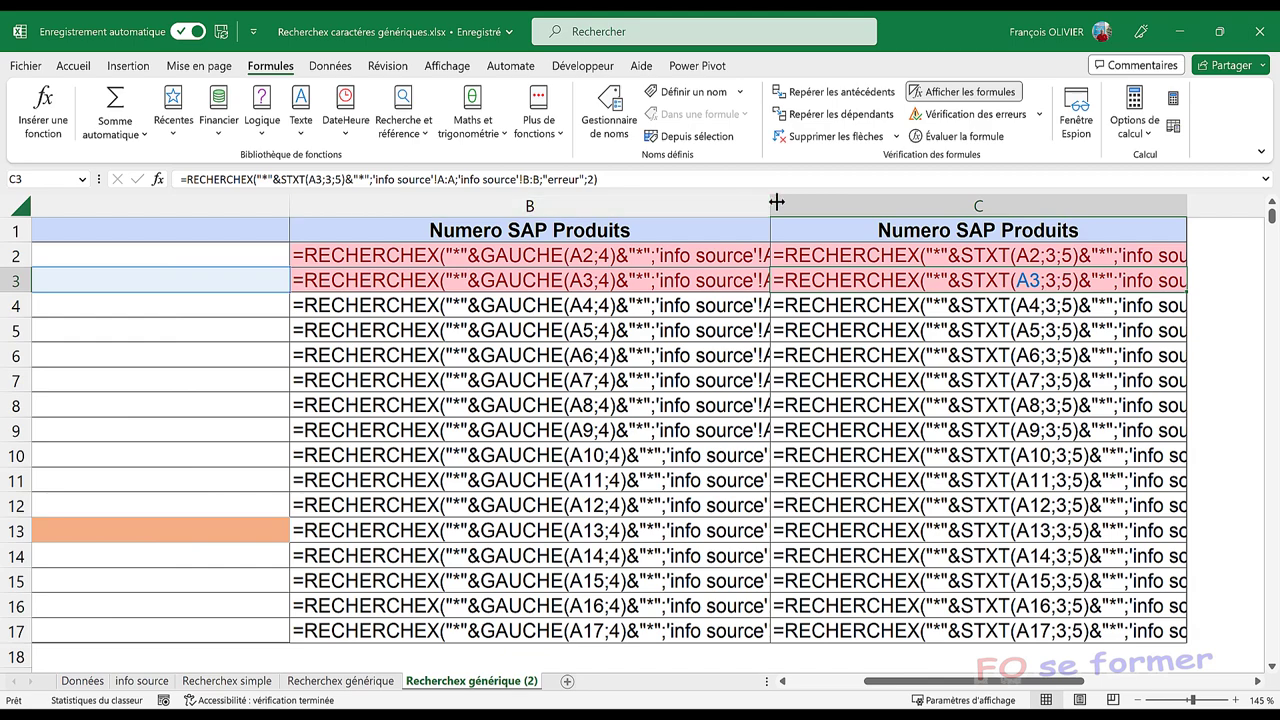
left_click_drag(776, 202, 859, 200)
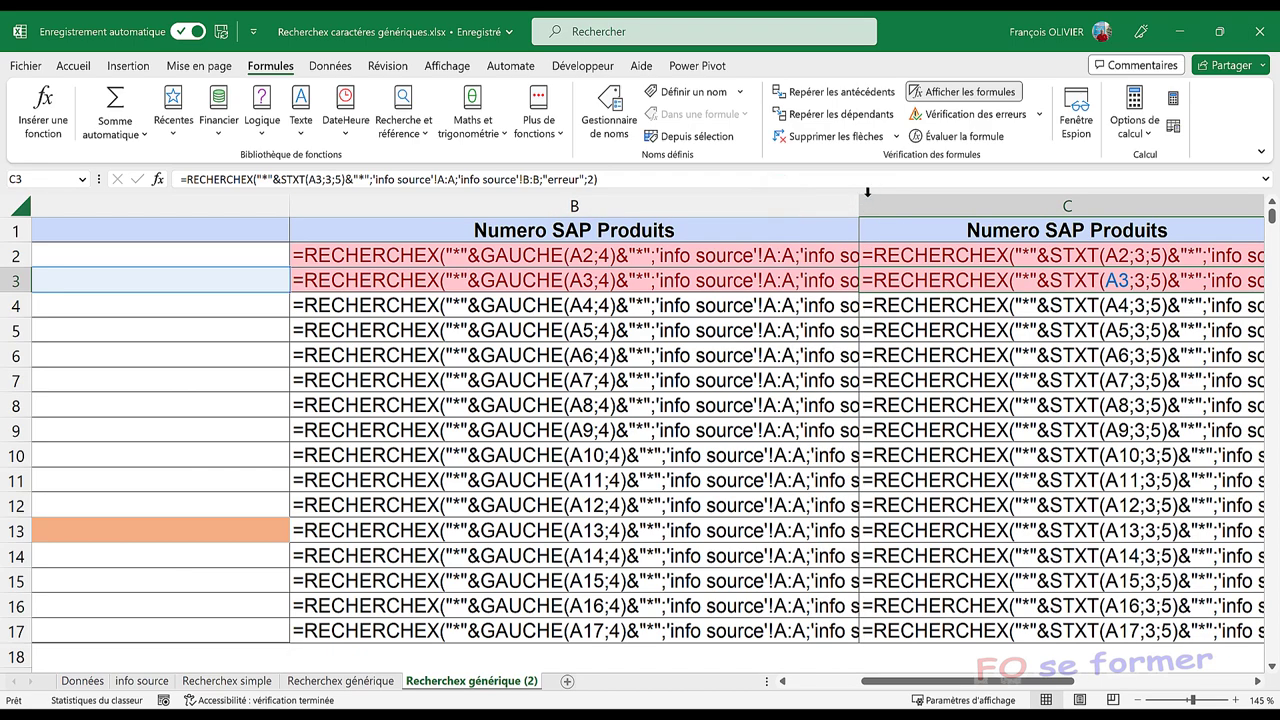
left_click_drag(865, 202, 992, 210)
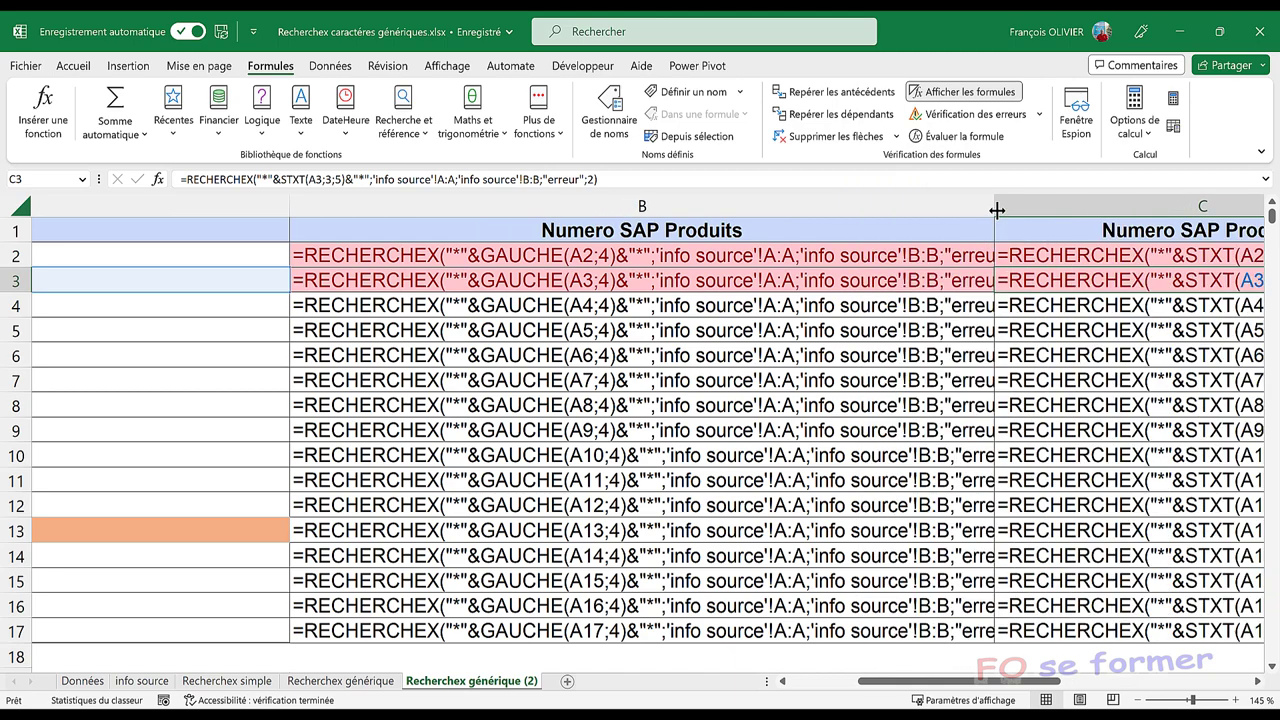
double_click(995, 207)
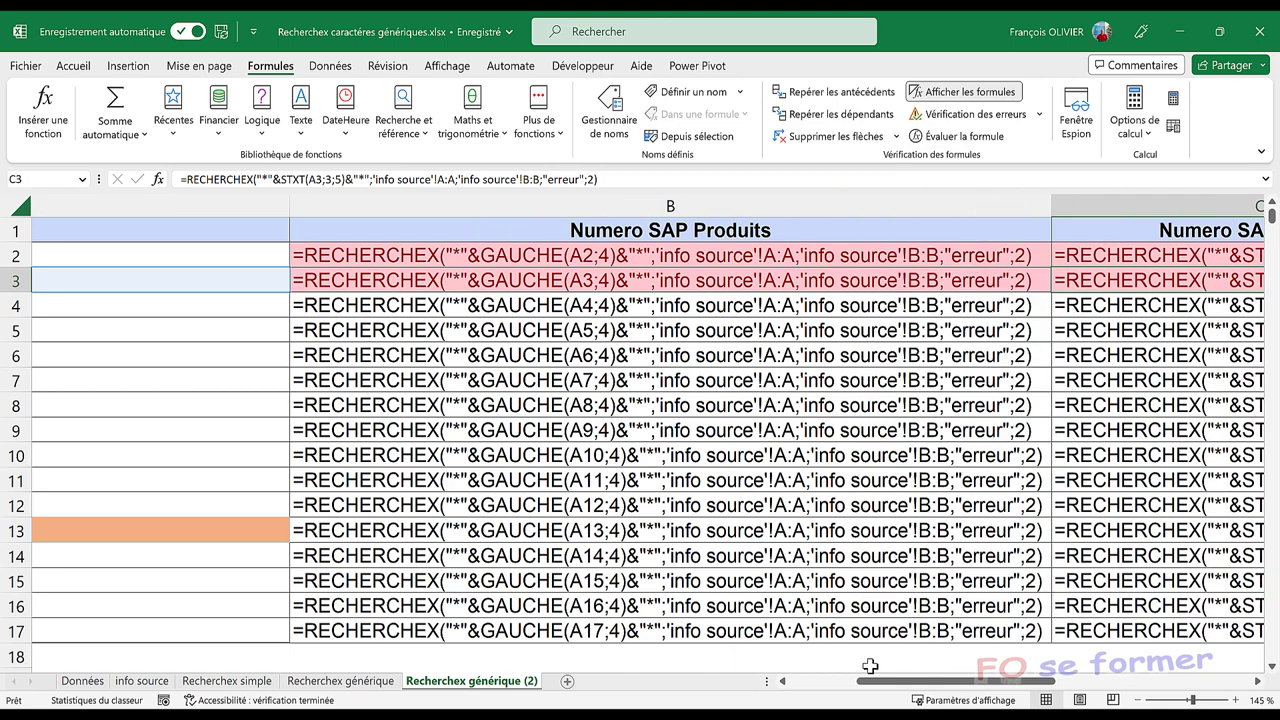
left_click_drag(870, 680, 908, 680)
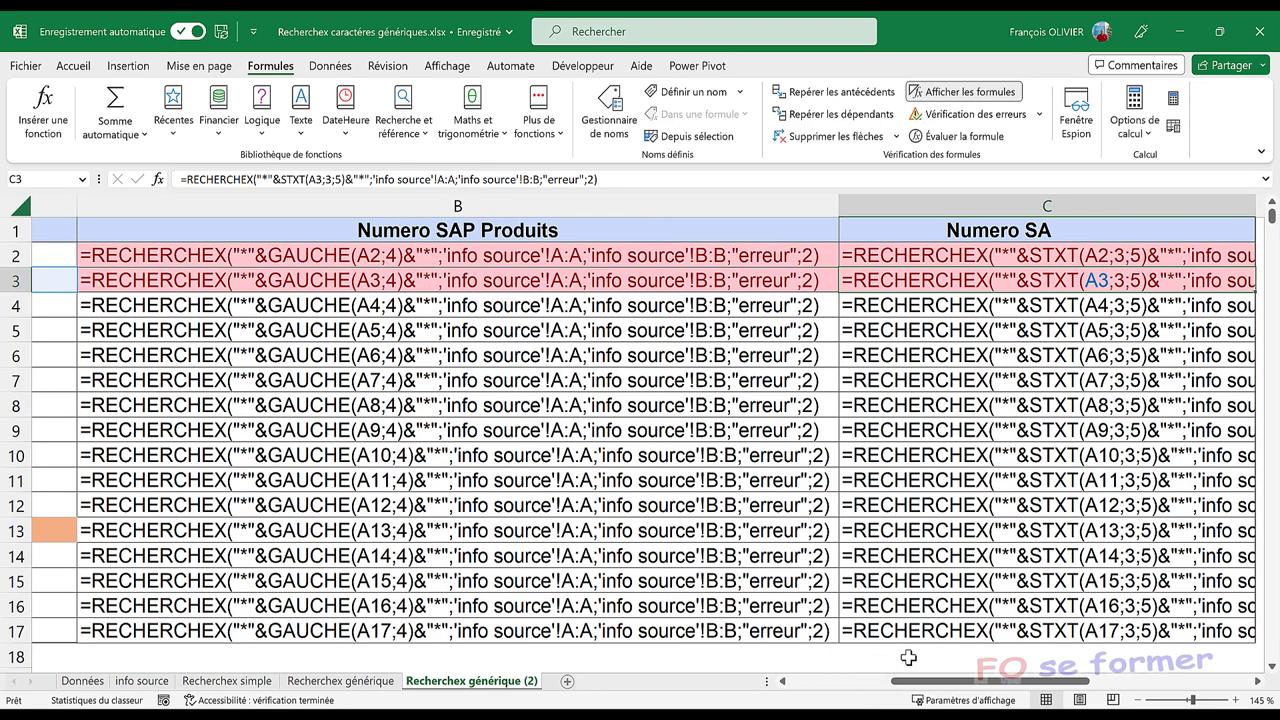
- Review B2's GAUCHE lookup value in the Function Arguments window, closing it unchanged
left_click(449, 250)
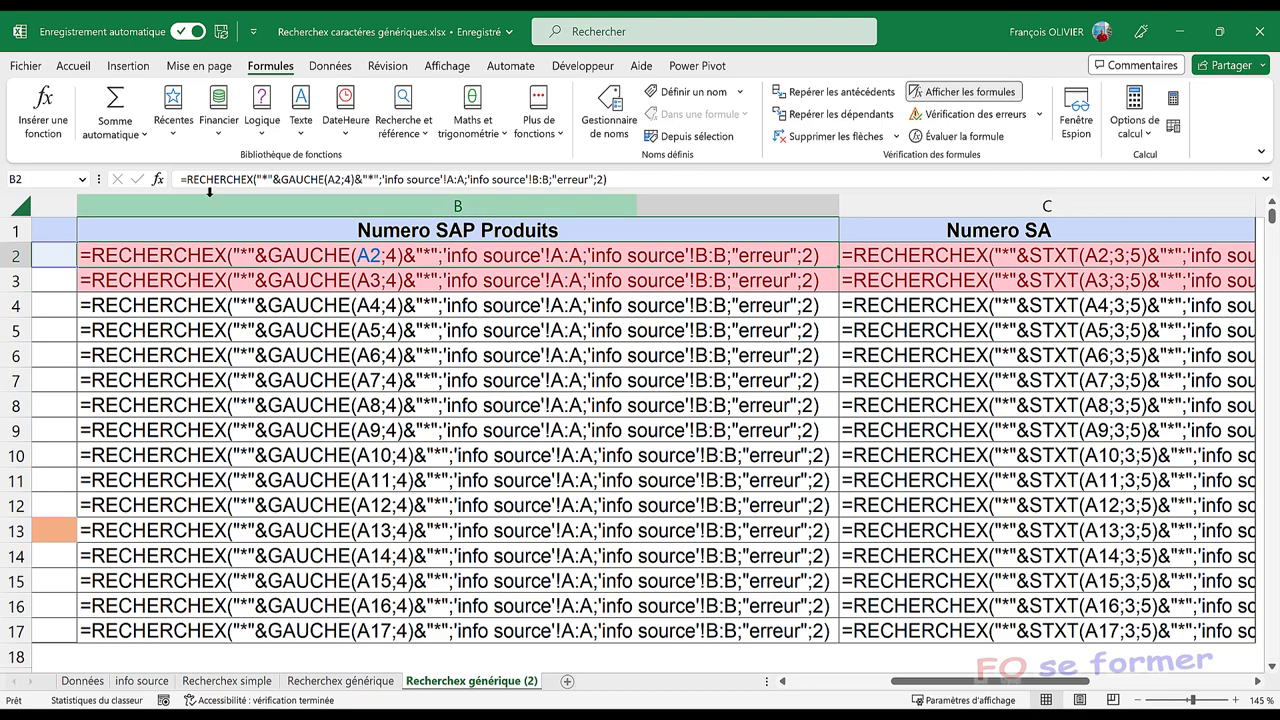
left_click(24, 103)
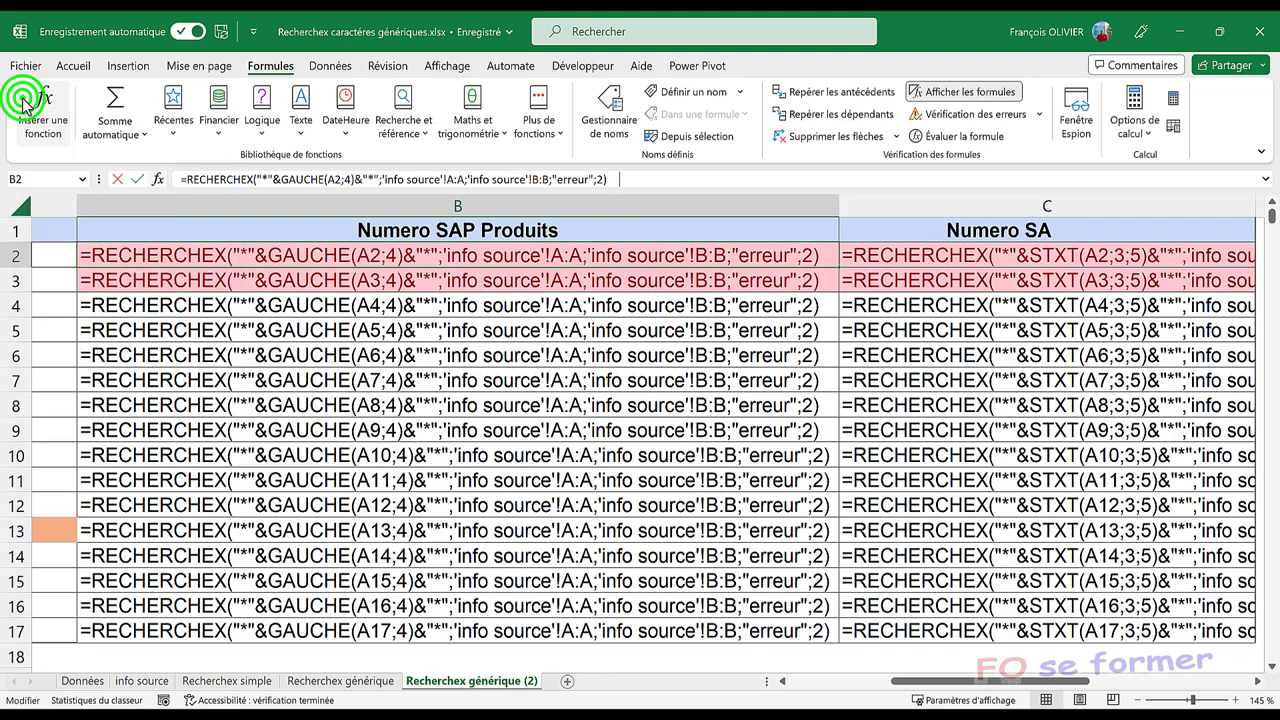
left_click_drag(731, 313, 429, 349)
left_click(562, 392)
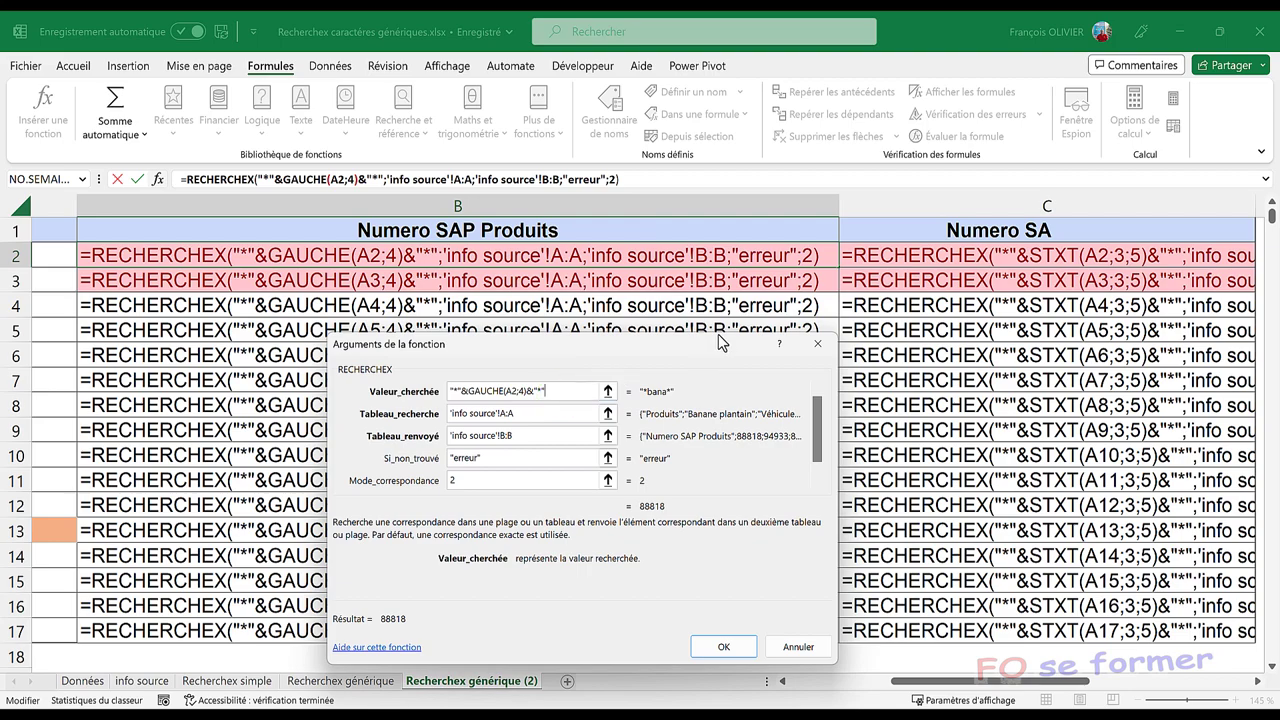
left_click(808, 345)
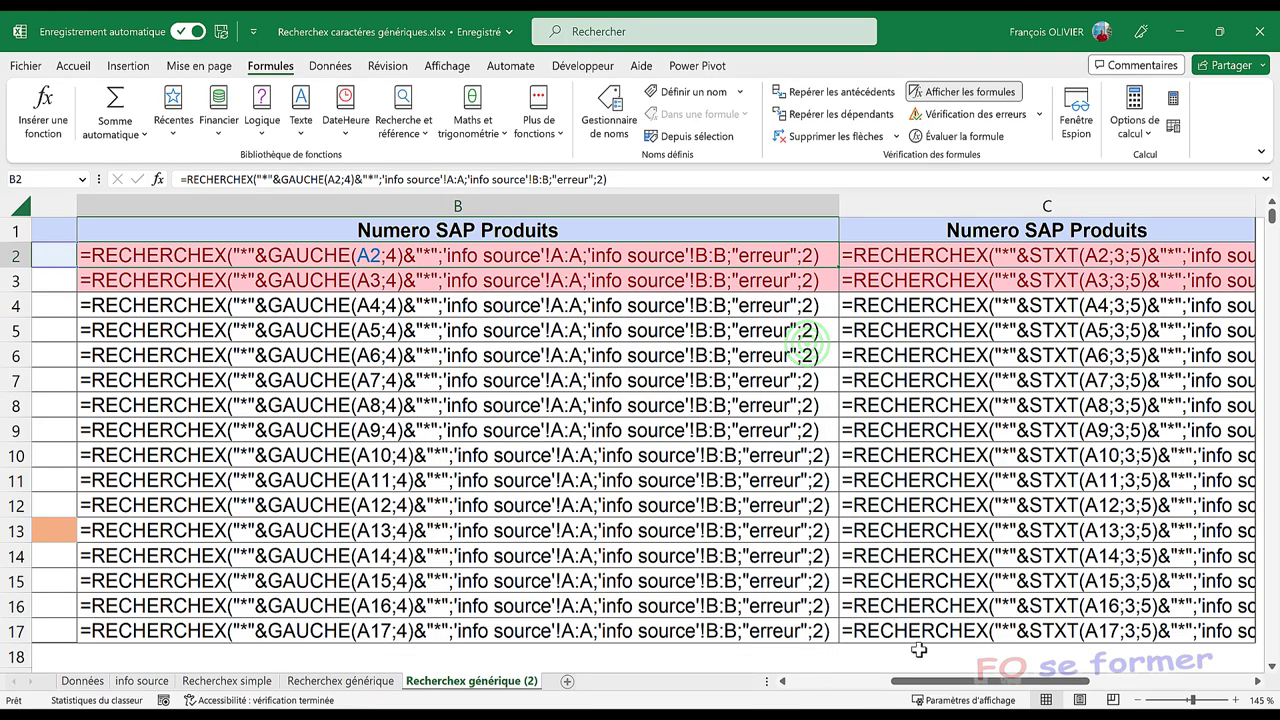
left_click_drag(922, 680, 1020, 671)
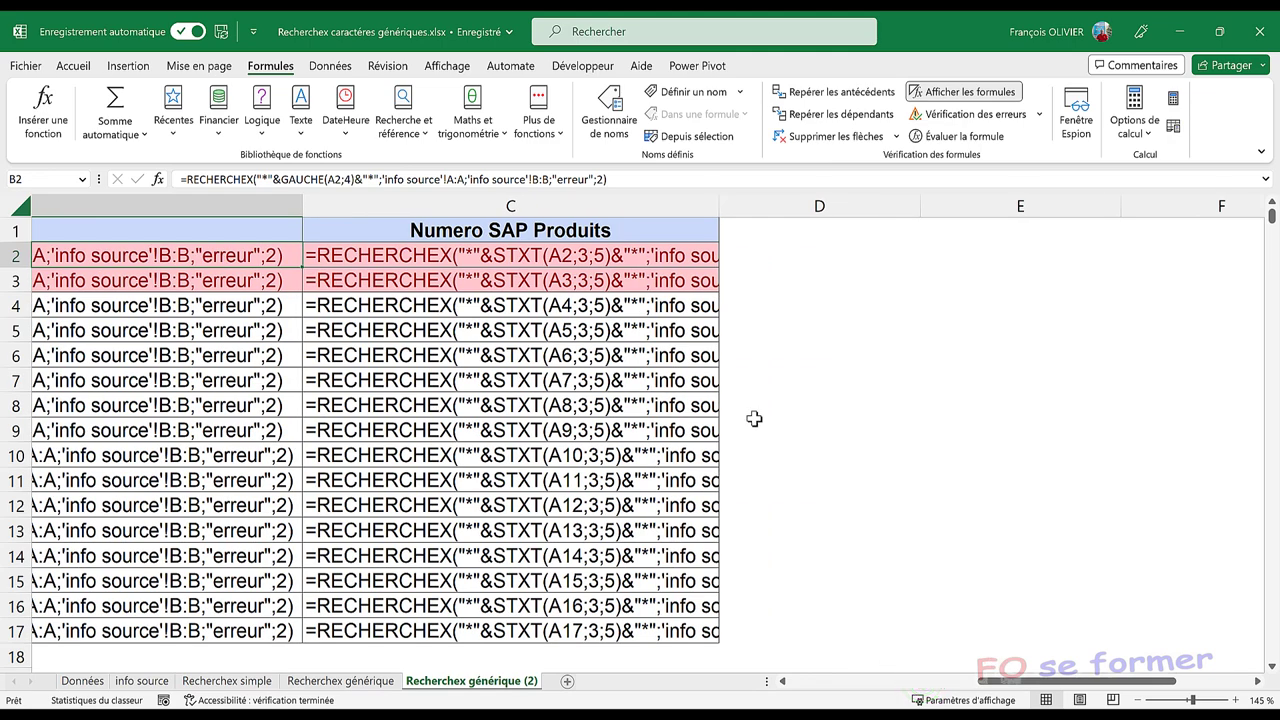
- Autofit column C and review C2's "*"&STXT(A2;3;5)&"*" lookup arguments, which return 88818
double_click(716, 205)
left_click(617, 257)
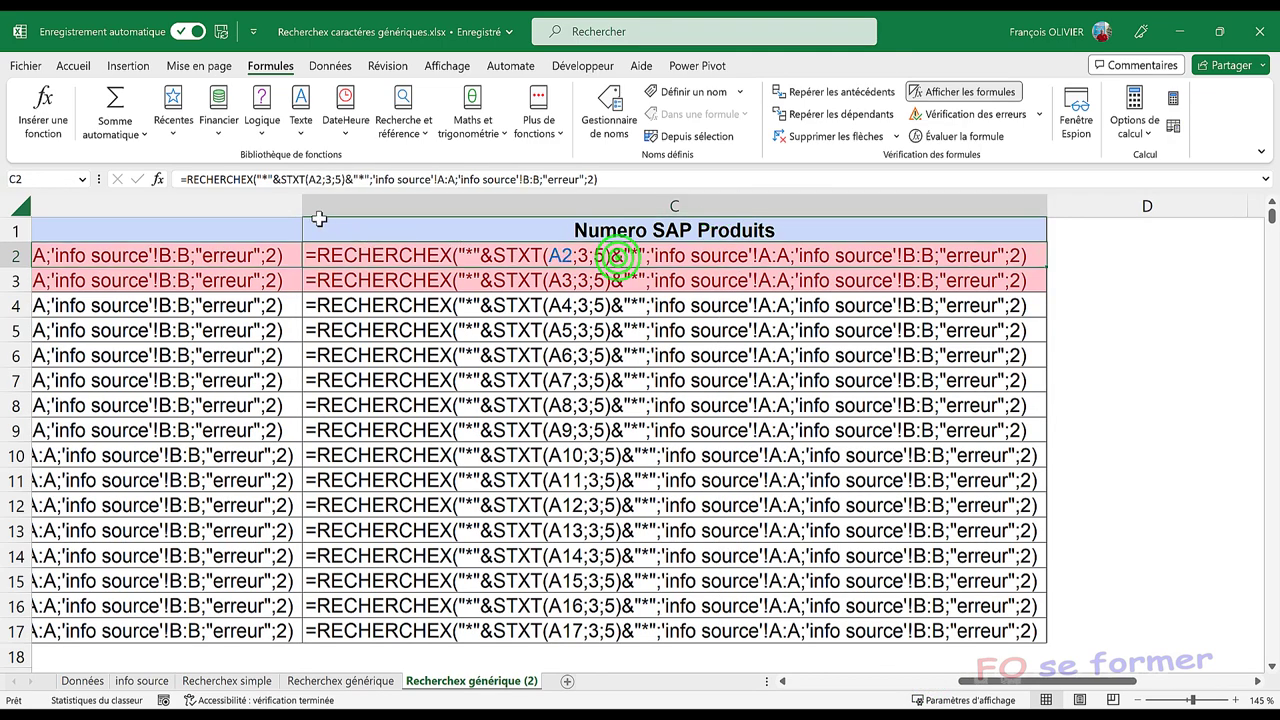
left_click(158, 179)
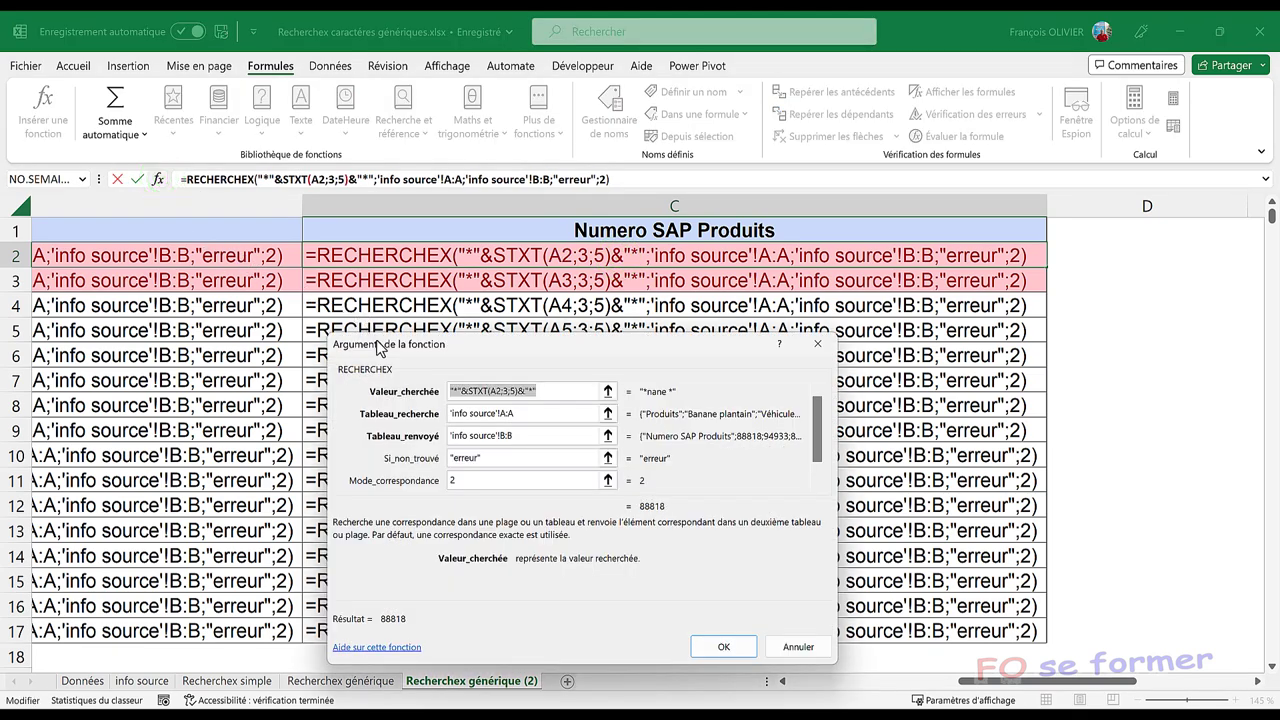
left_click(557, 390)
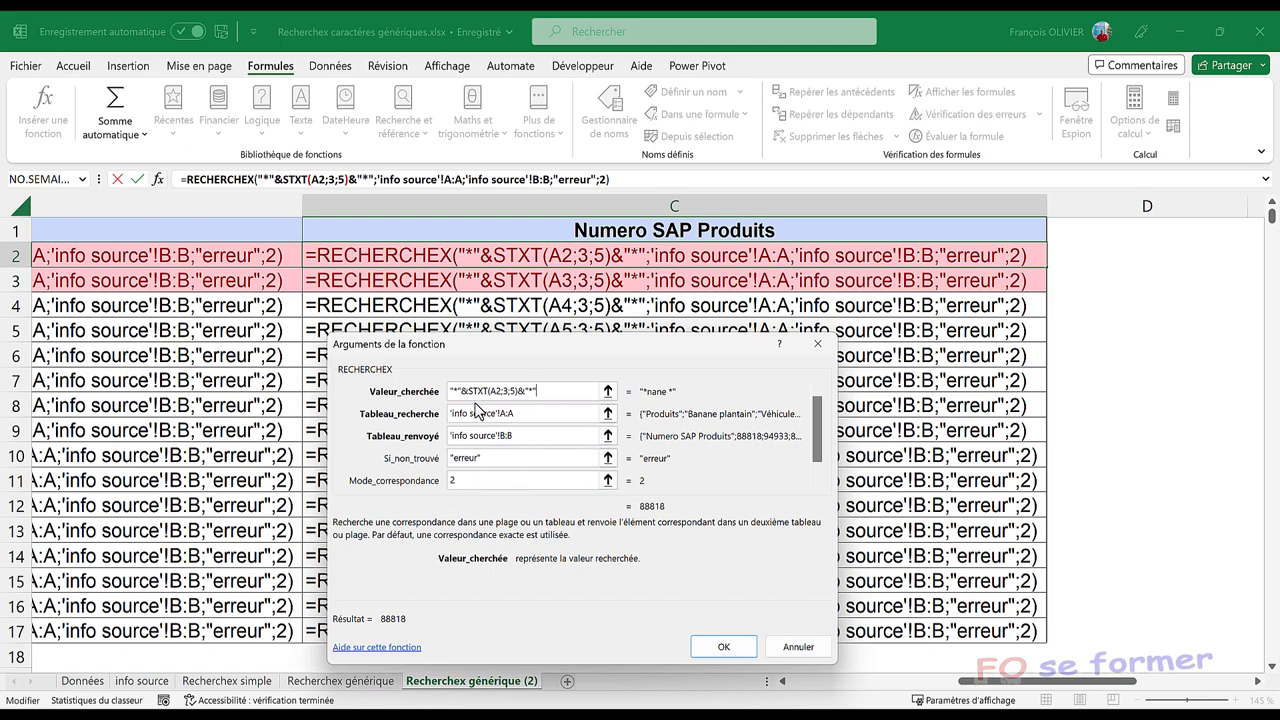
left_click(720, 648)
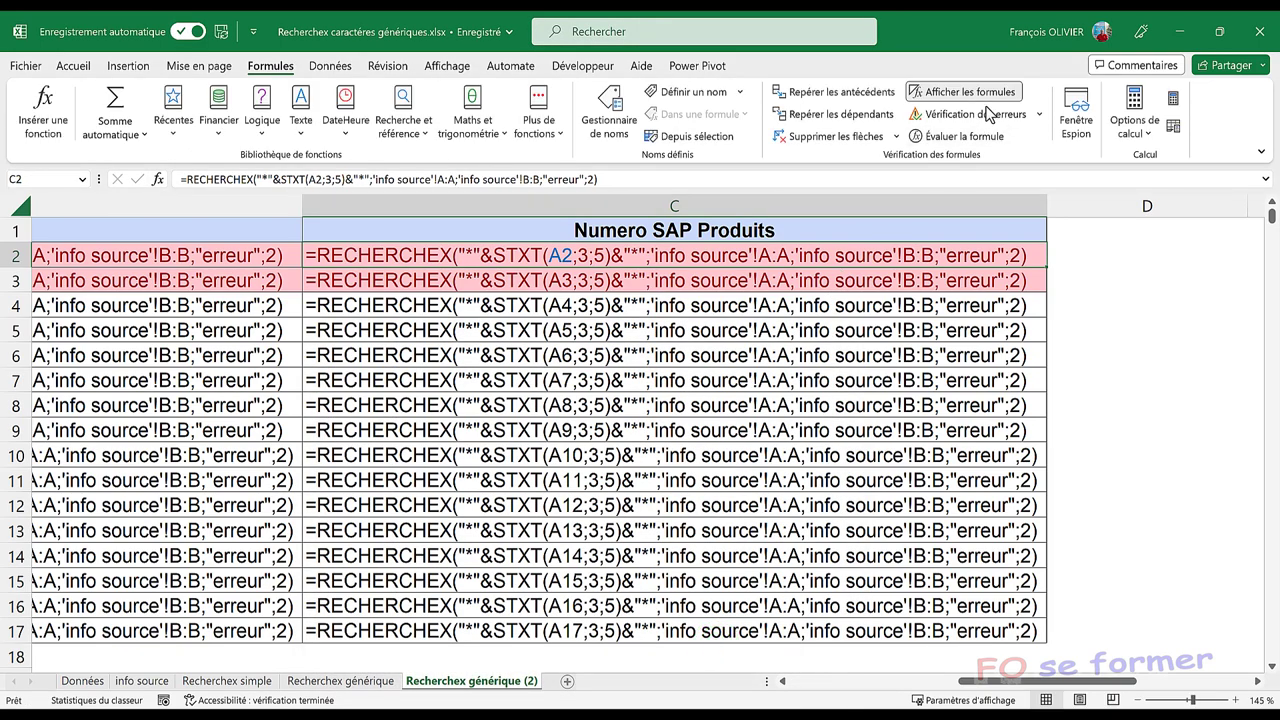
- Turn off formula display so columns B and C show matching values, 88818 in rows 2–3
left_click(986, 91)
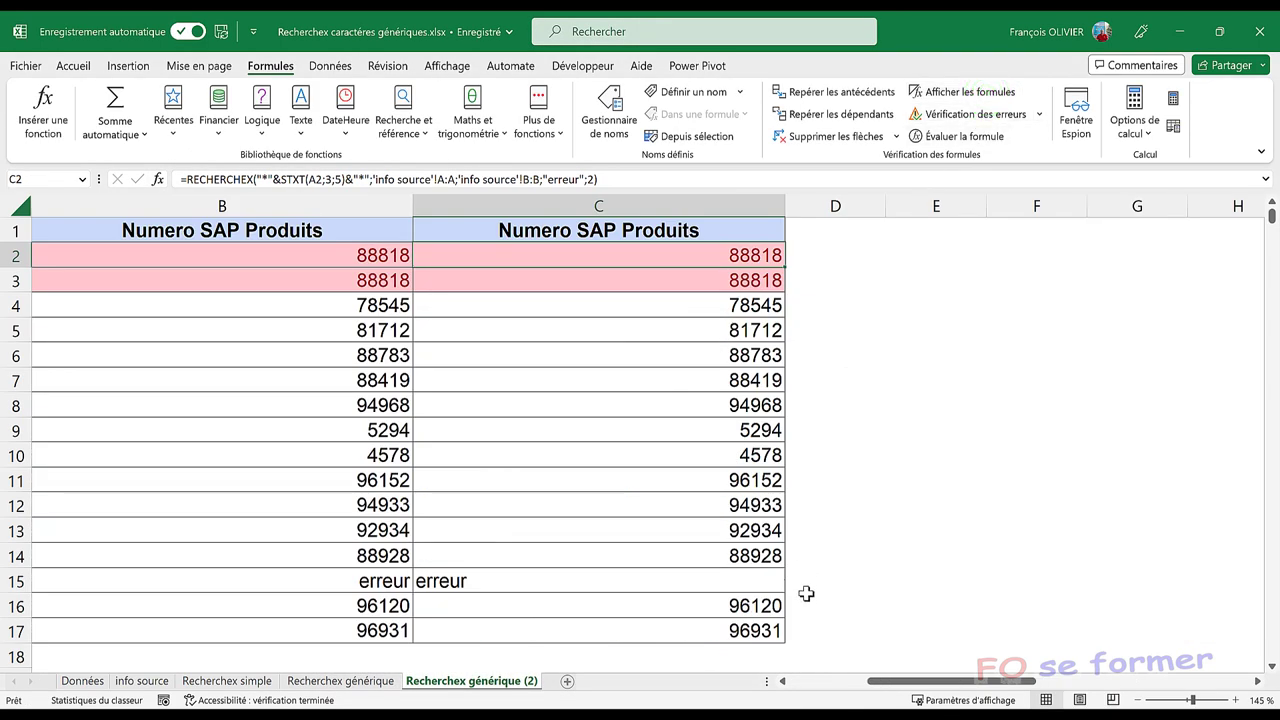
left_click_drag(886, 680, 826, 688)
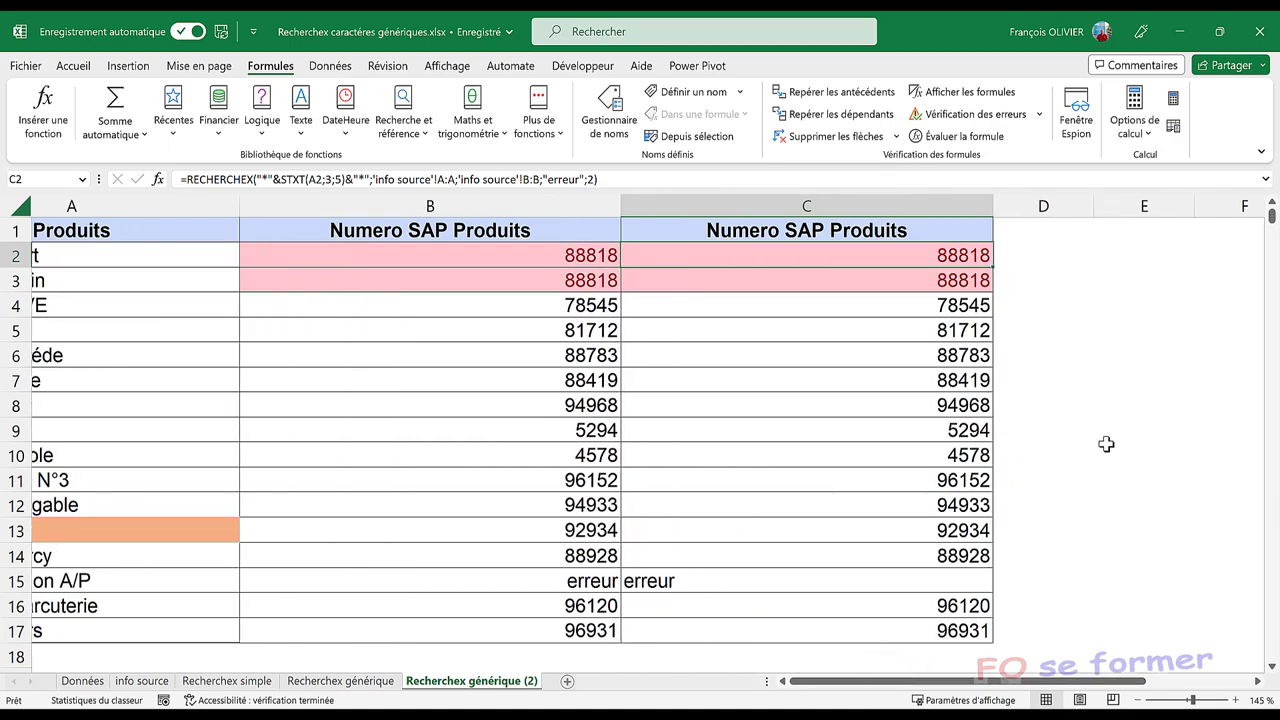